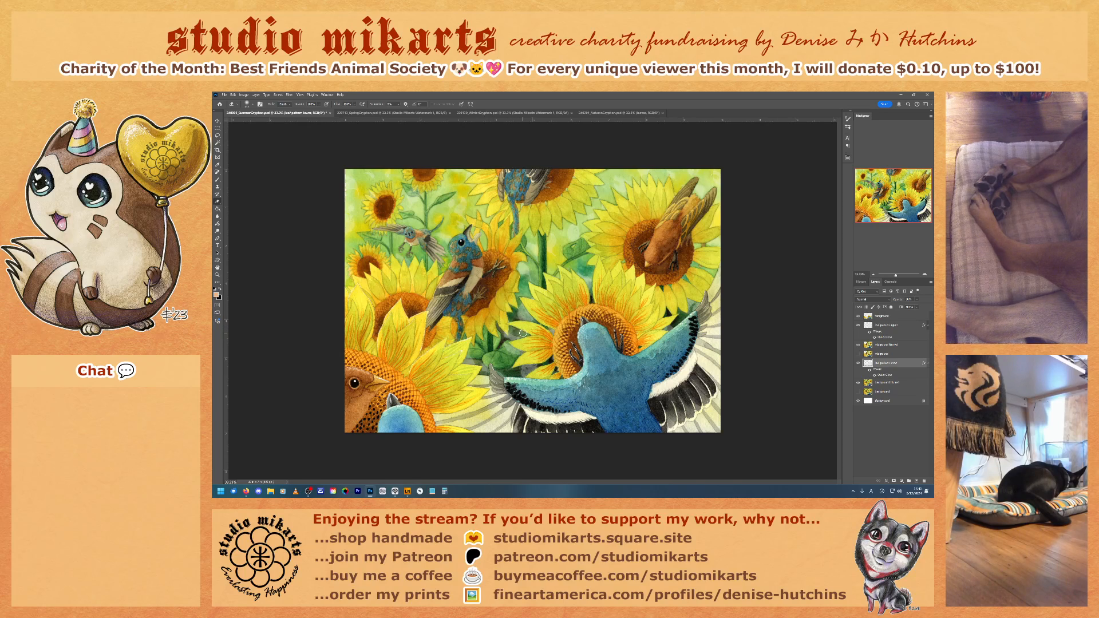
Step: Select the upper pattern layer and toggle its visibility to check what it adds to the sunflower painting
left_click(887, 327)
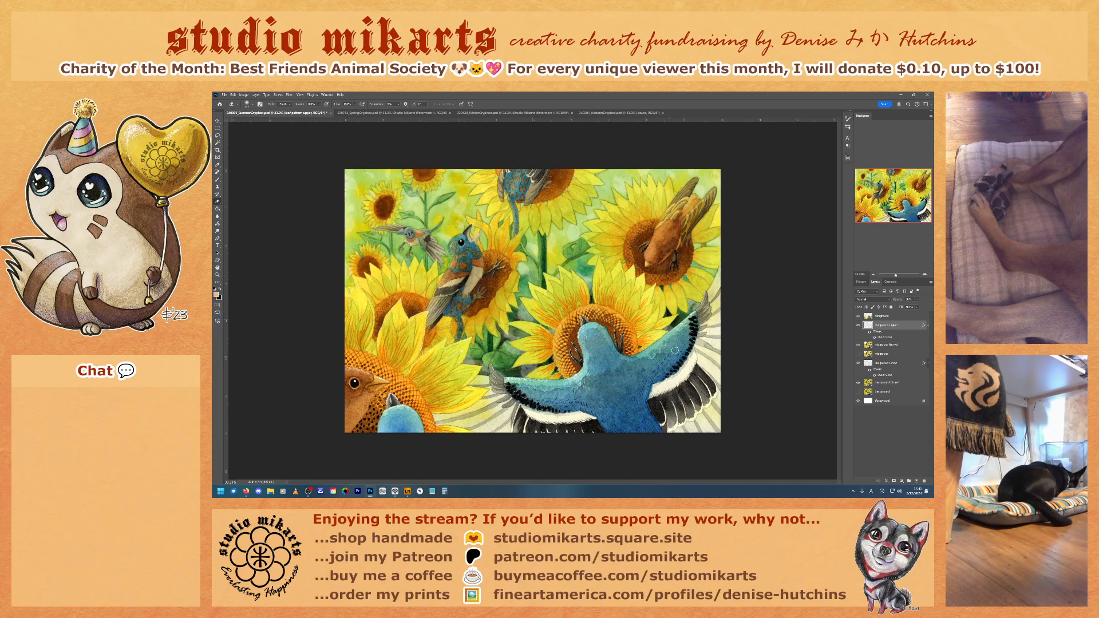
left_click(858, 326)
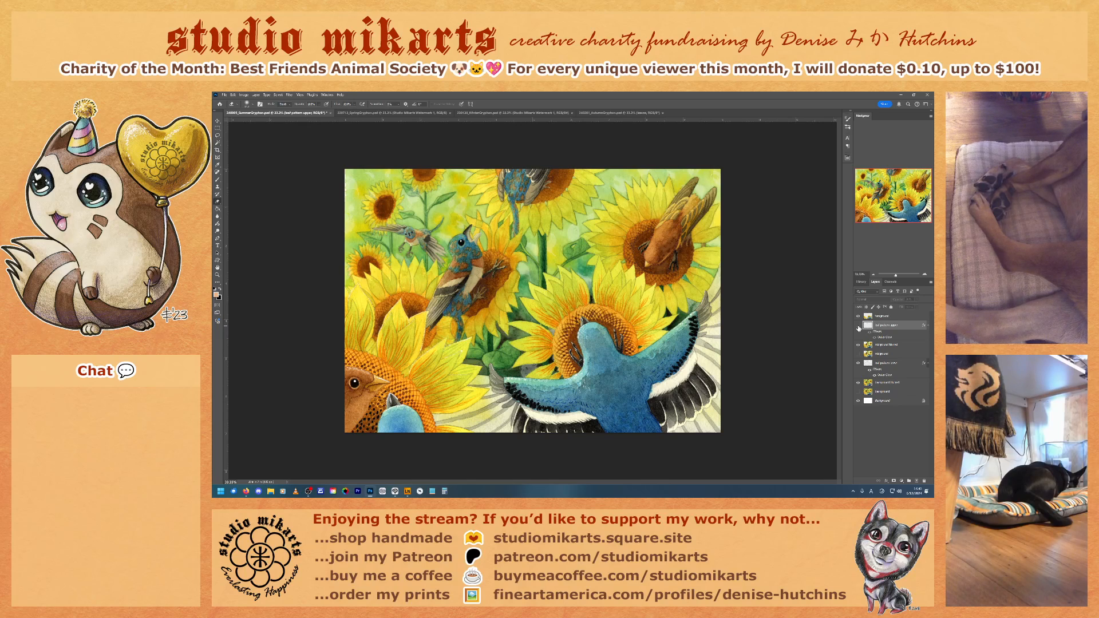
left_click(858, 326)
left_click(858, 326)
left_click(858, 326)
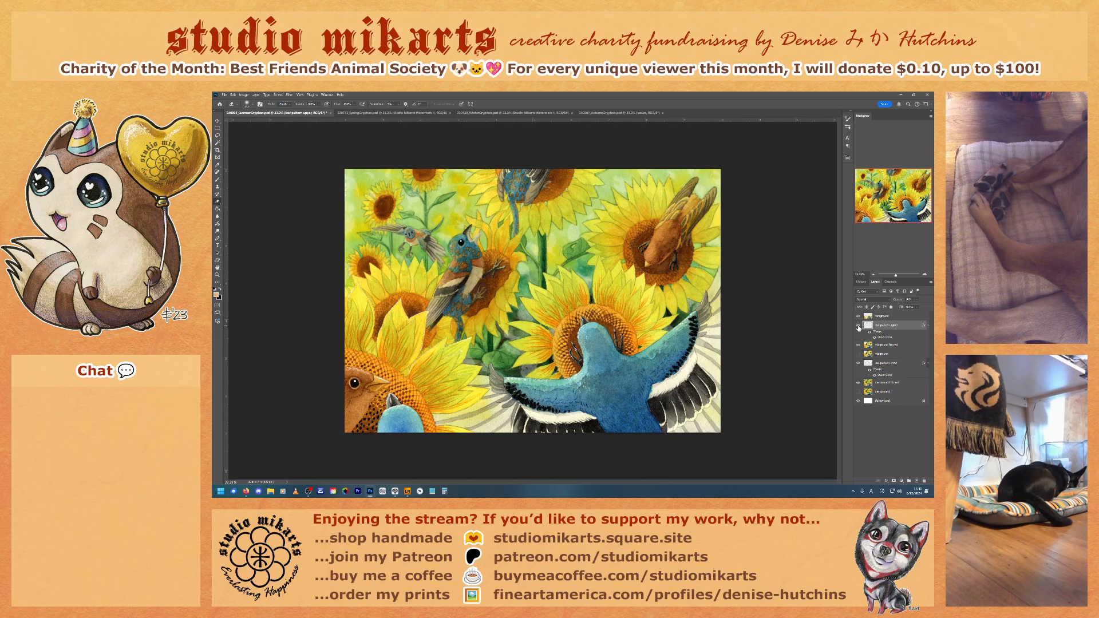
Step: Rename the upper pattern layer so that its name ends in "bigger"
double_click(879, 324)
left_click_drag(891, 324, 914, 328)
type("bl")
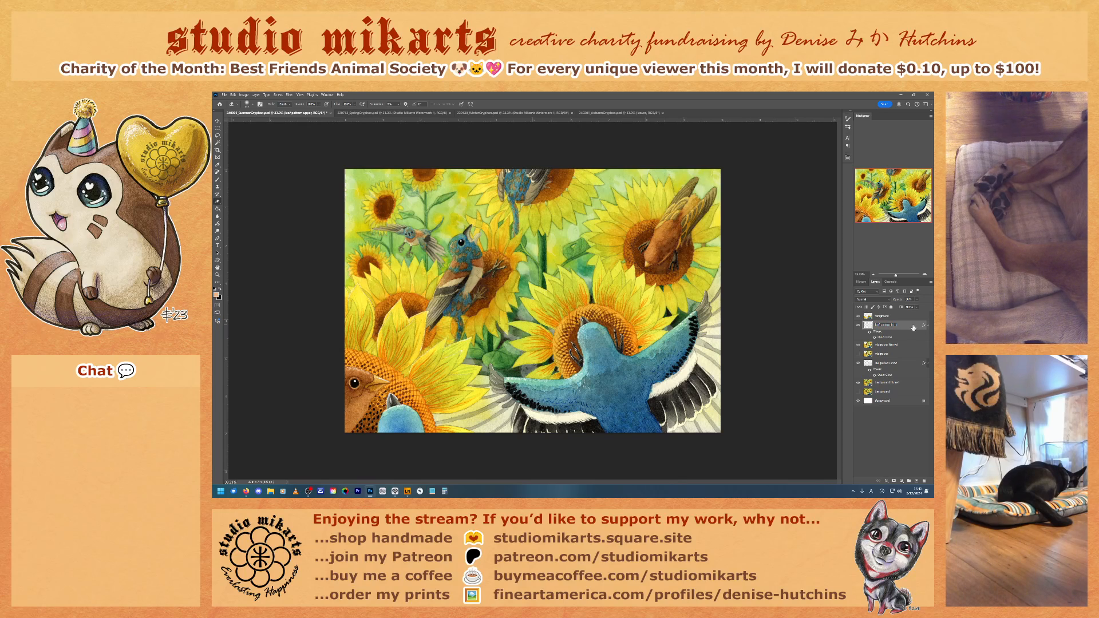
type("gger")
key("Return")
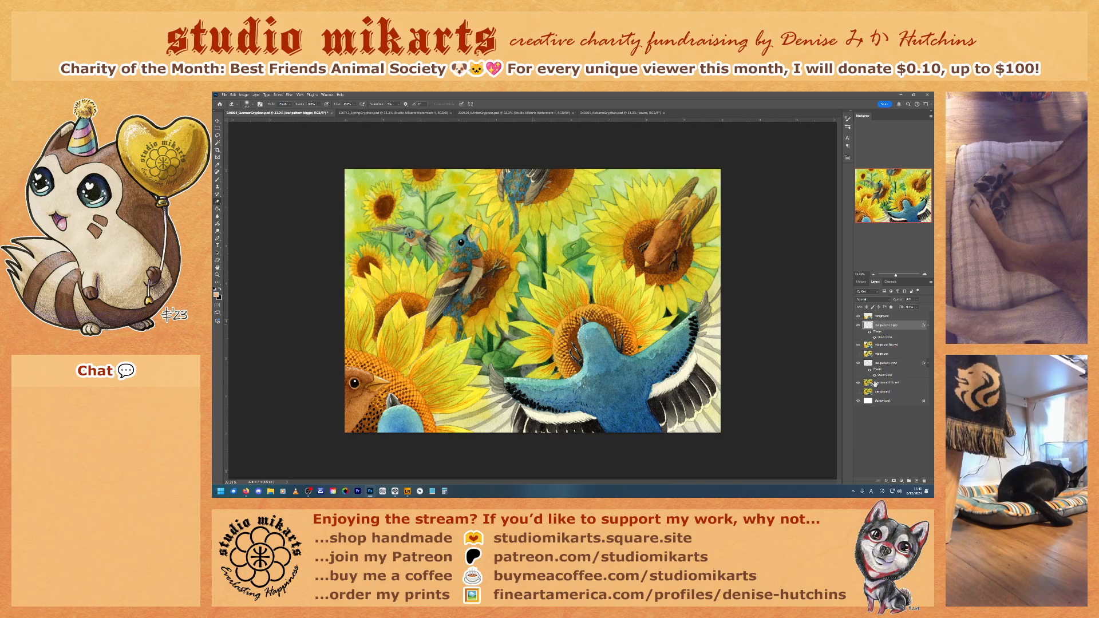
Step: Rename the lower pattern layer so that its name ends in "smaller"
left_click(896, 364)
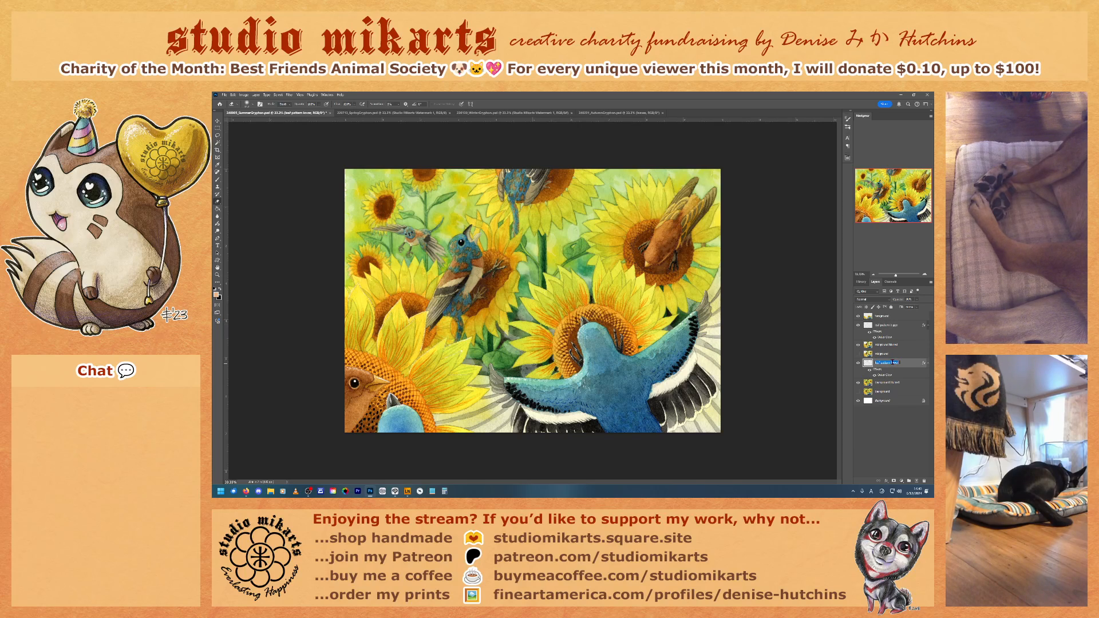
double_click(888, 363)
type("smaller")
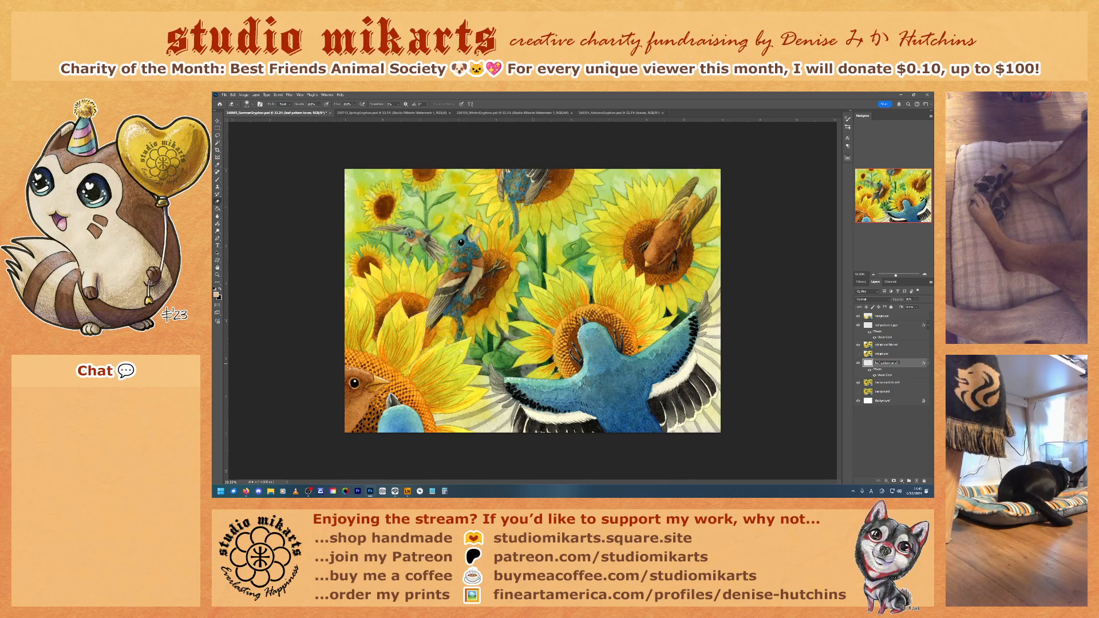
key("Return")
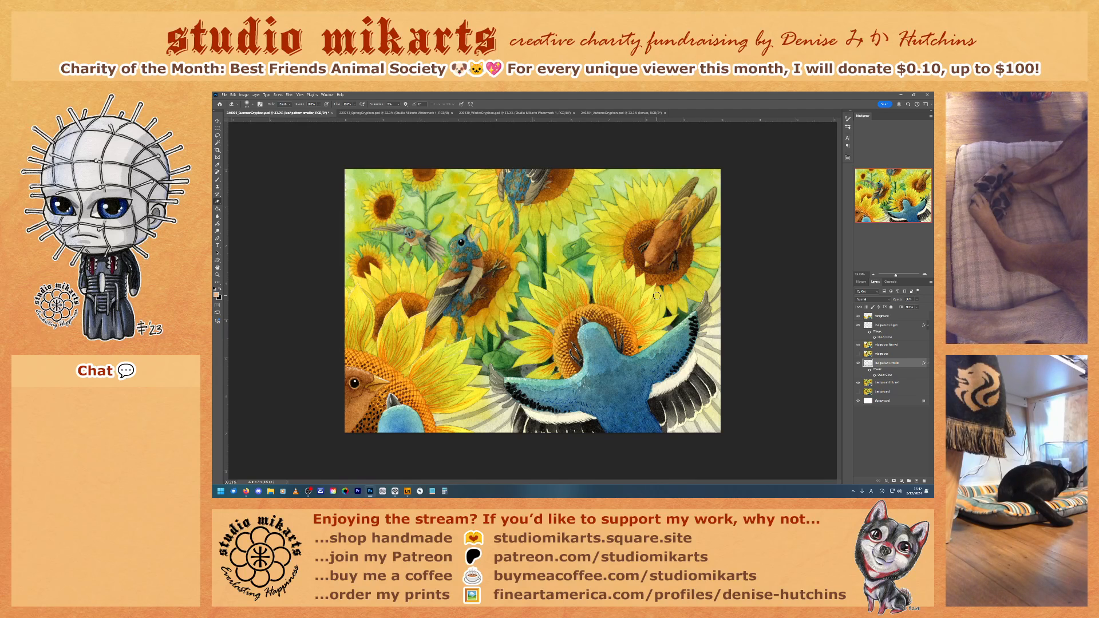
Step: Erase part of the smaller pattern layer with short strokes over the large blue bird's left wing
left_click(858, 363)
left_click(876, 325)
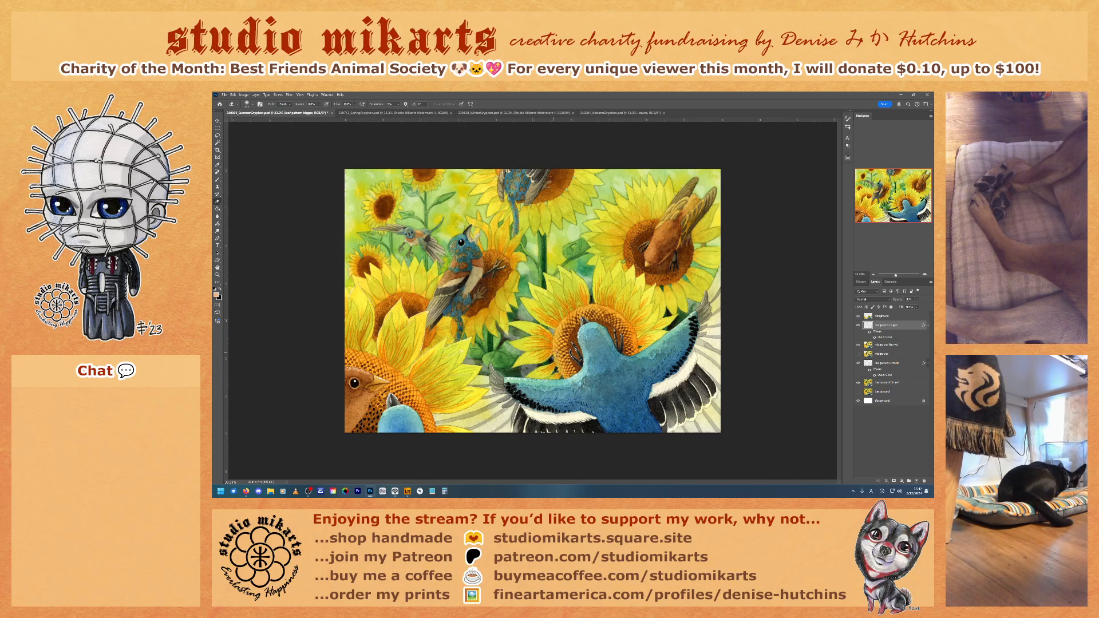
left_click(895, 363)
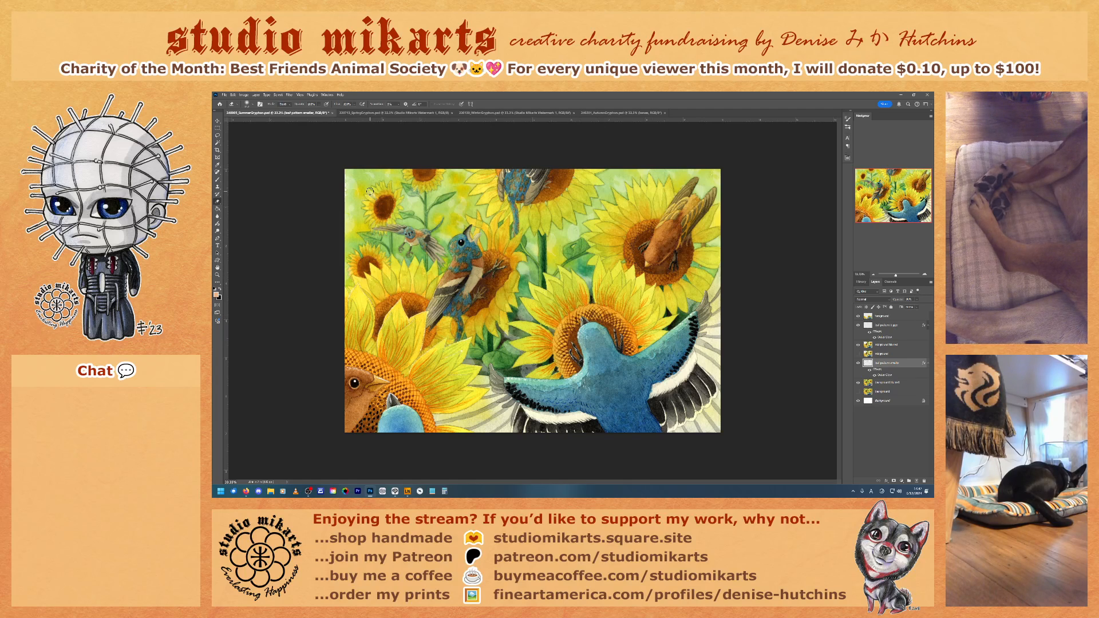
left_click(319, 104)
right_click(594, 287)
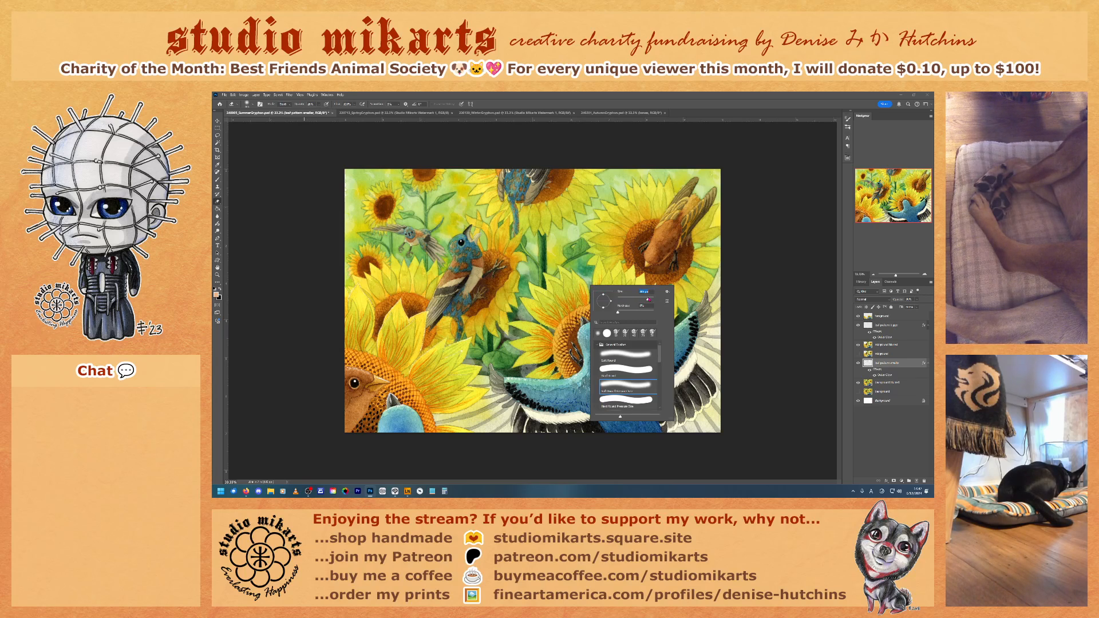
left_click(577, 280)
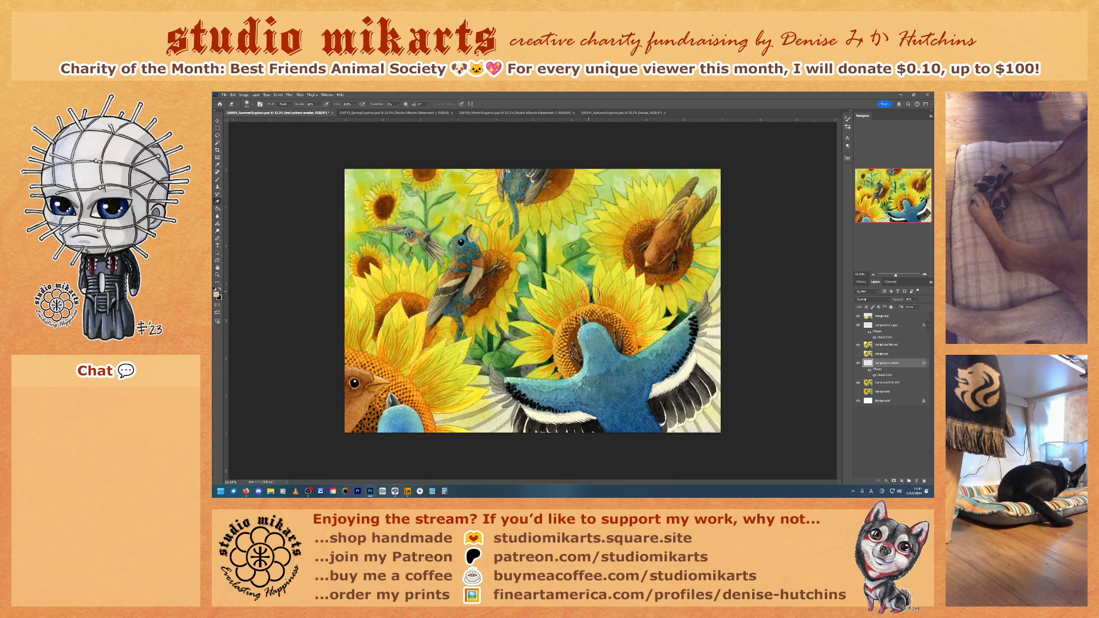
mouse_move(527, 374)
left_mouse_down()
mouse_move(527, 364)
mouse_move(542, 371)
mouse_move(528, 369)
left_mouse_up()
left_click_drag(527, 373, 540, 365)
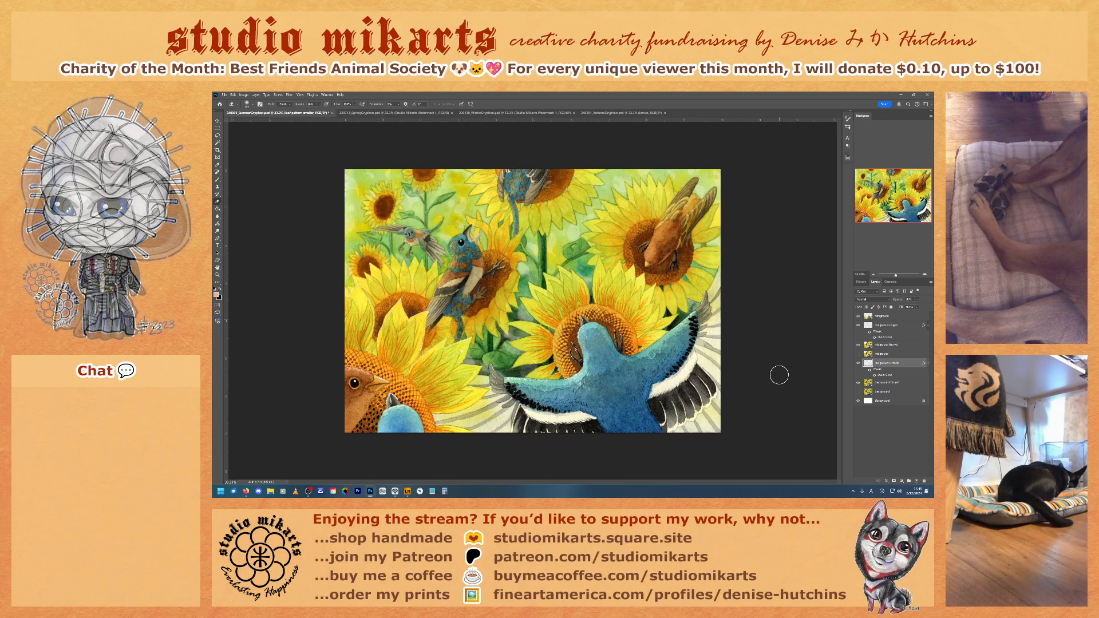
Step: Inspect the eraser's opacity and brush settings with the smaller pattern layer selected
left_click(885, 326)
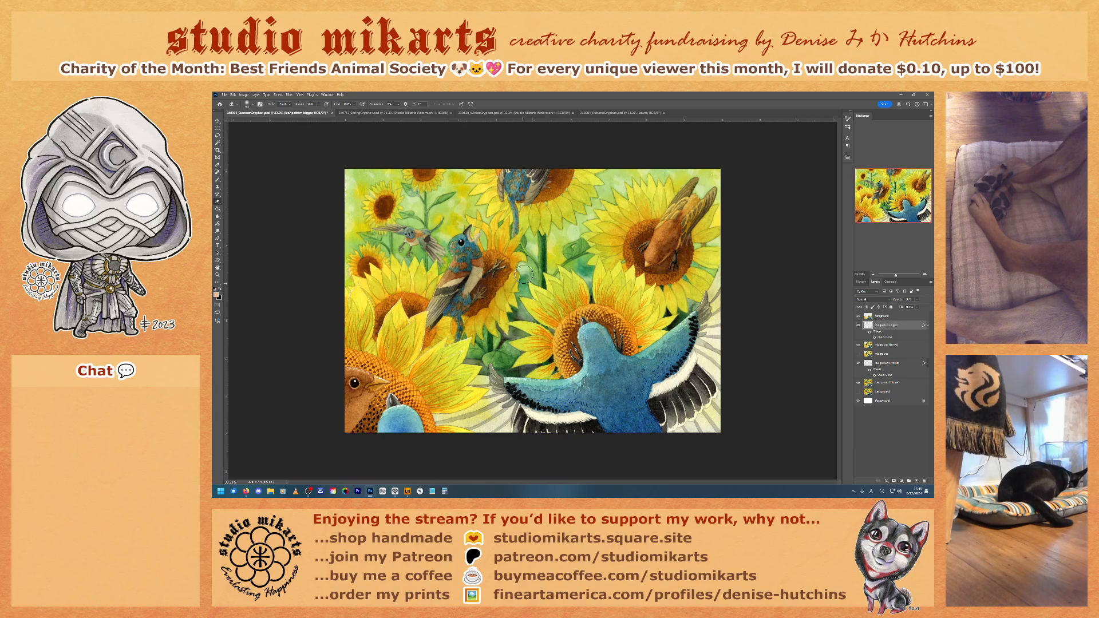
left_click(889, 364)
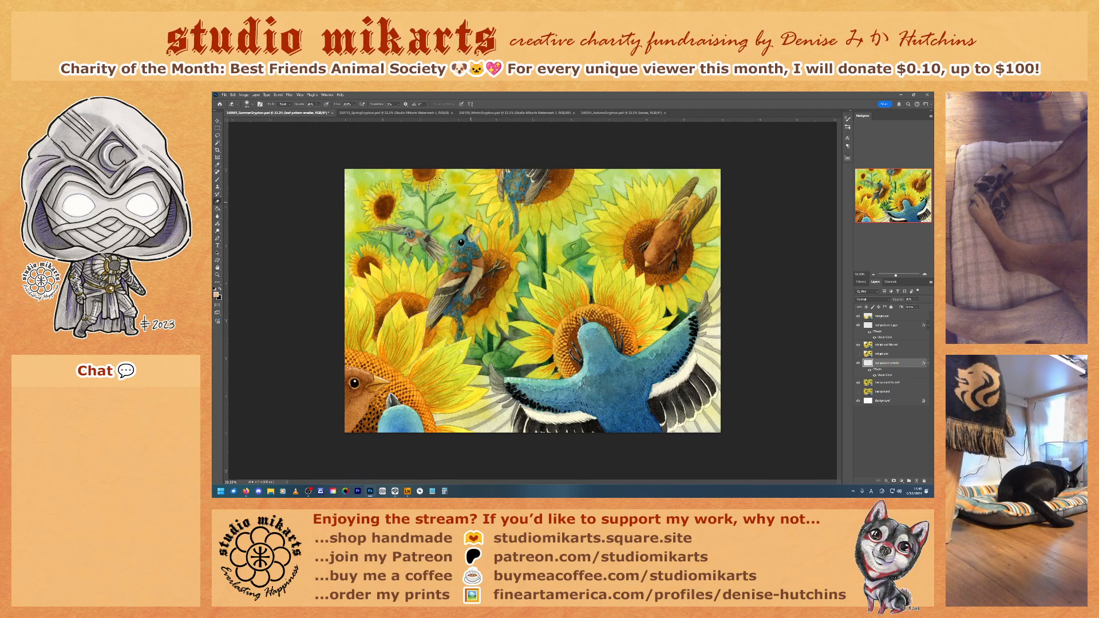
left_click(319, 104)
right_click(538, 288)
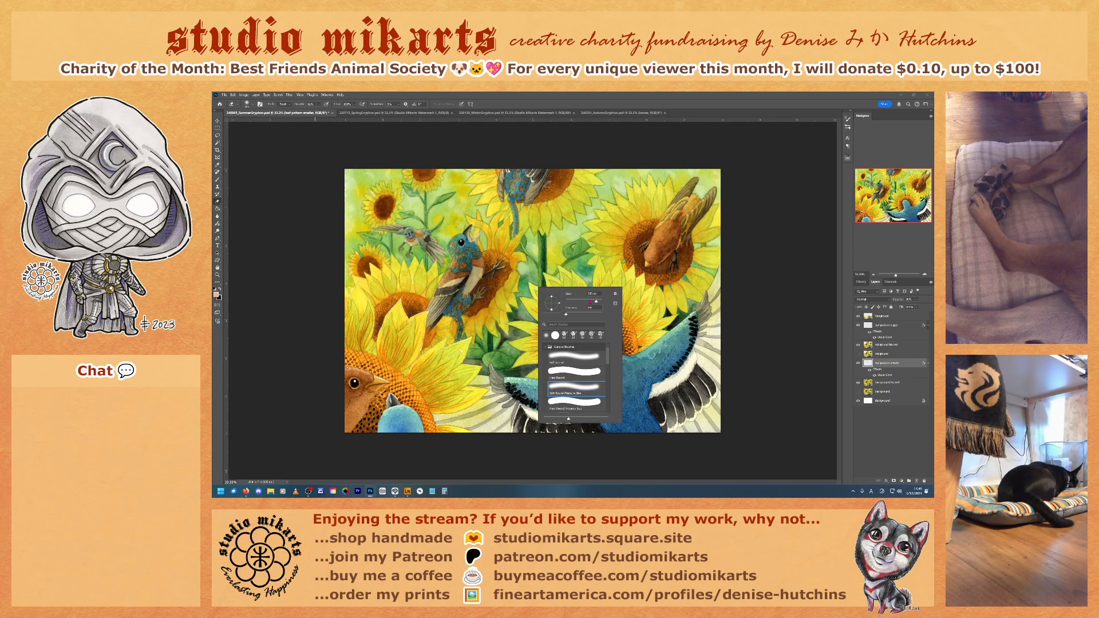
left_click(528, 286)
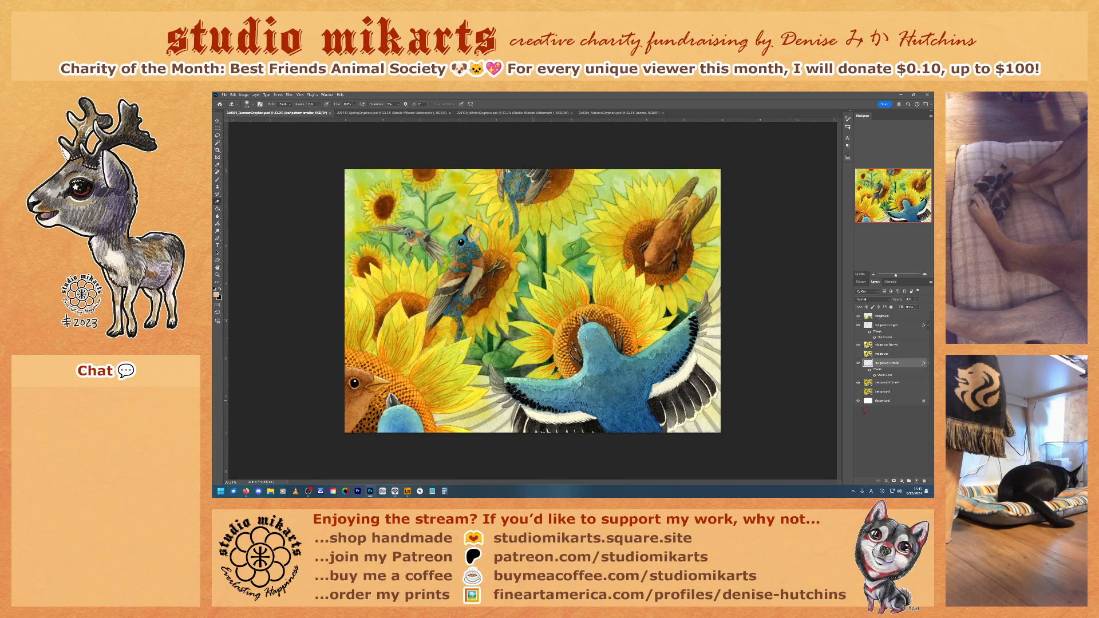
Step: Toggle the visibility of the smaller and bigger pattern layers to compare the painting with and without each
left_click(858, 363)
left_click(858, 325)
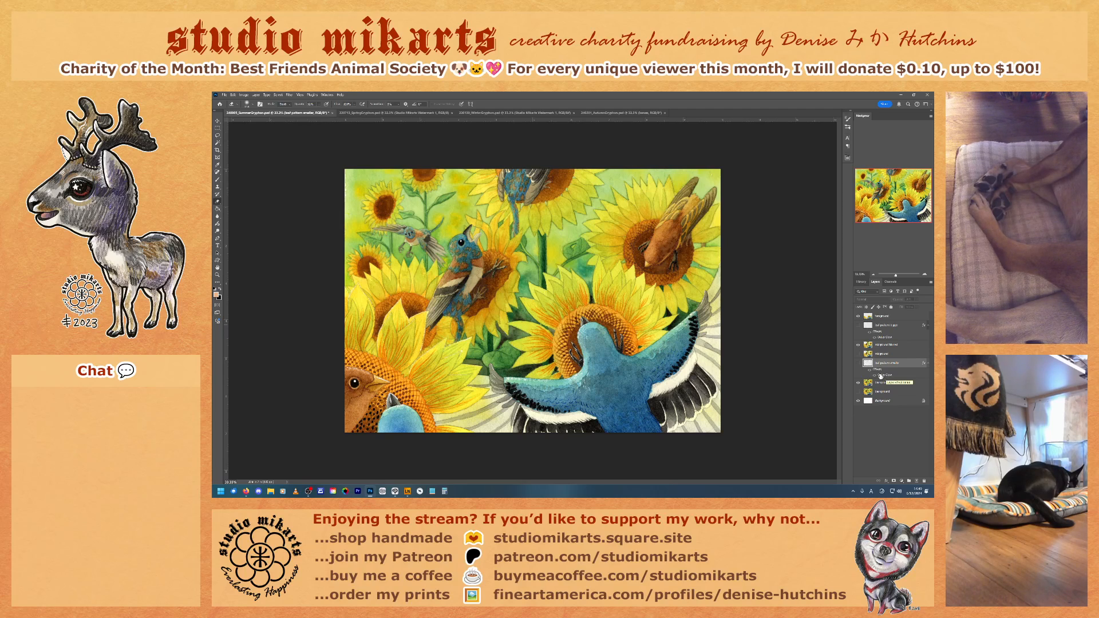
left_click(858, 364)
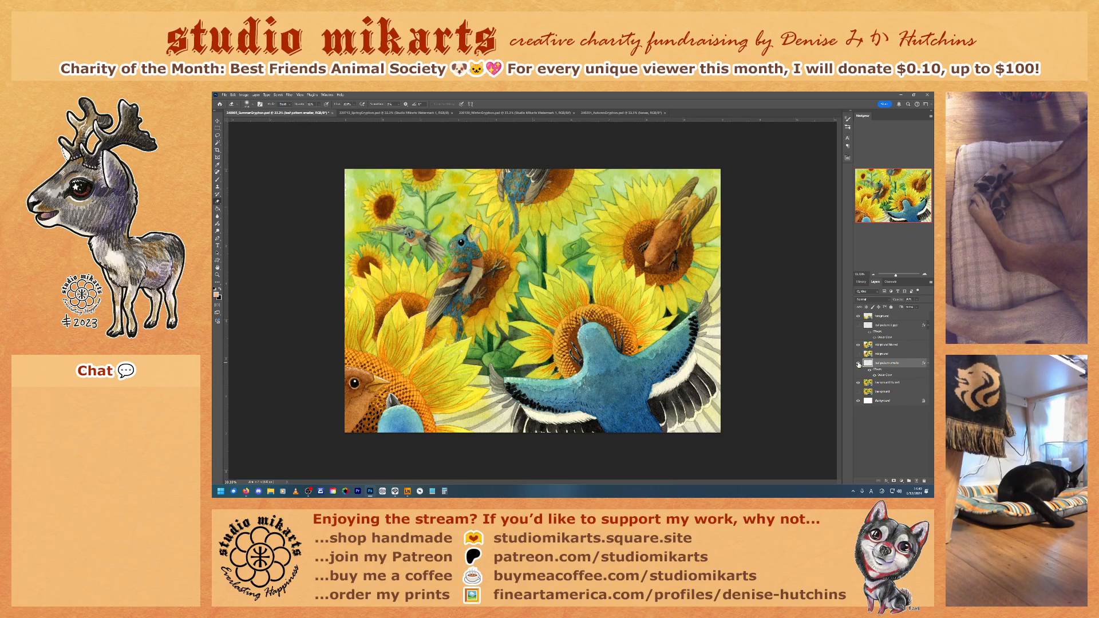
left_click(857, 325)
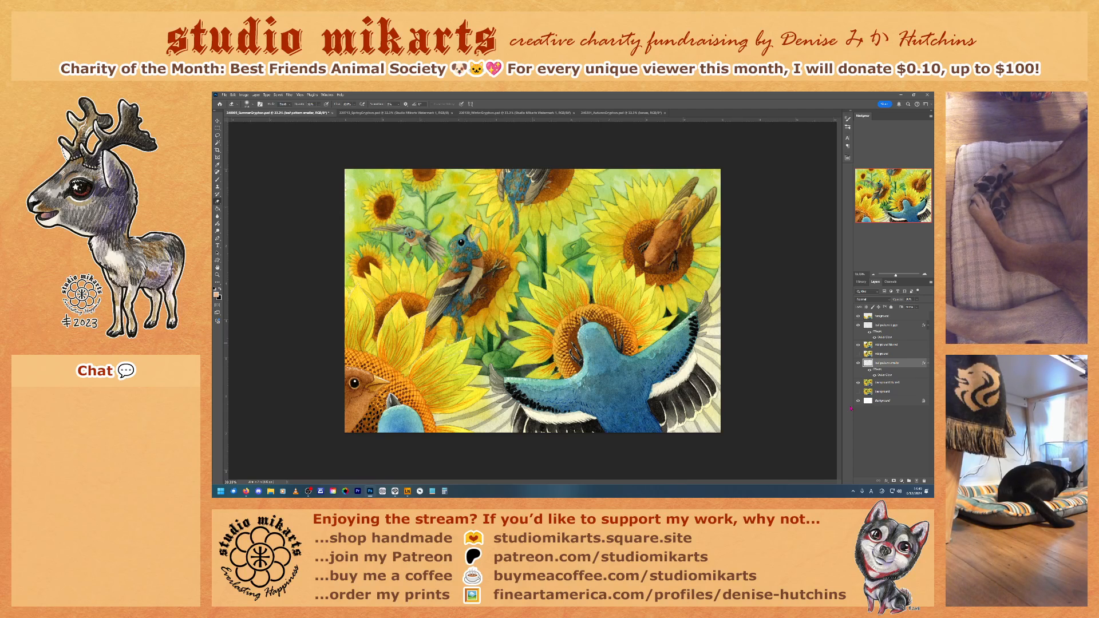
left_click(858, 325)
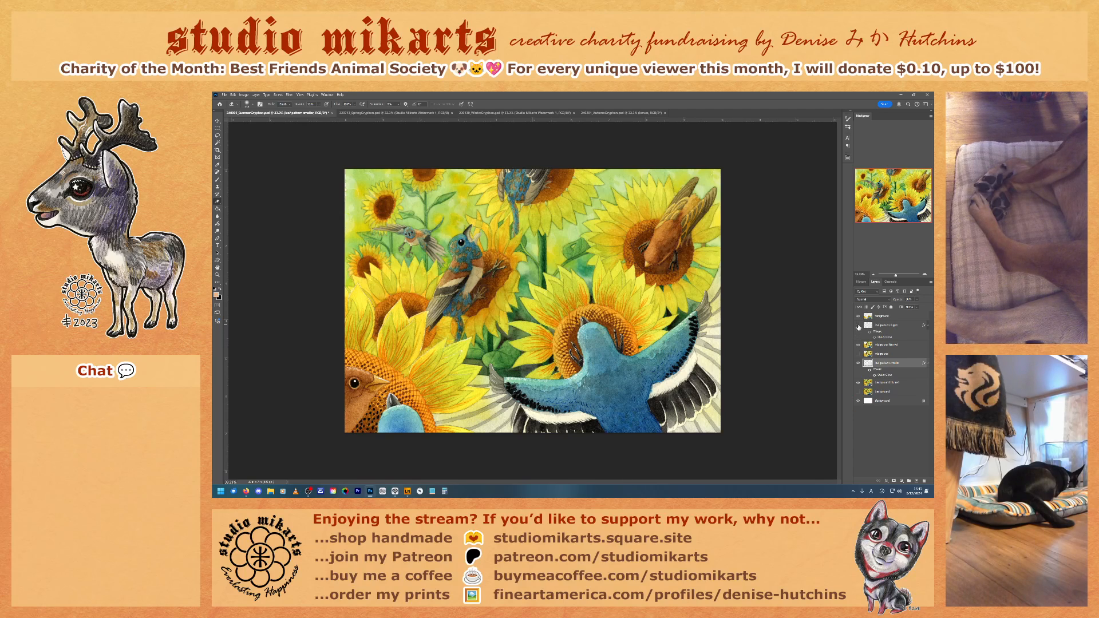
left_click(858, 363)
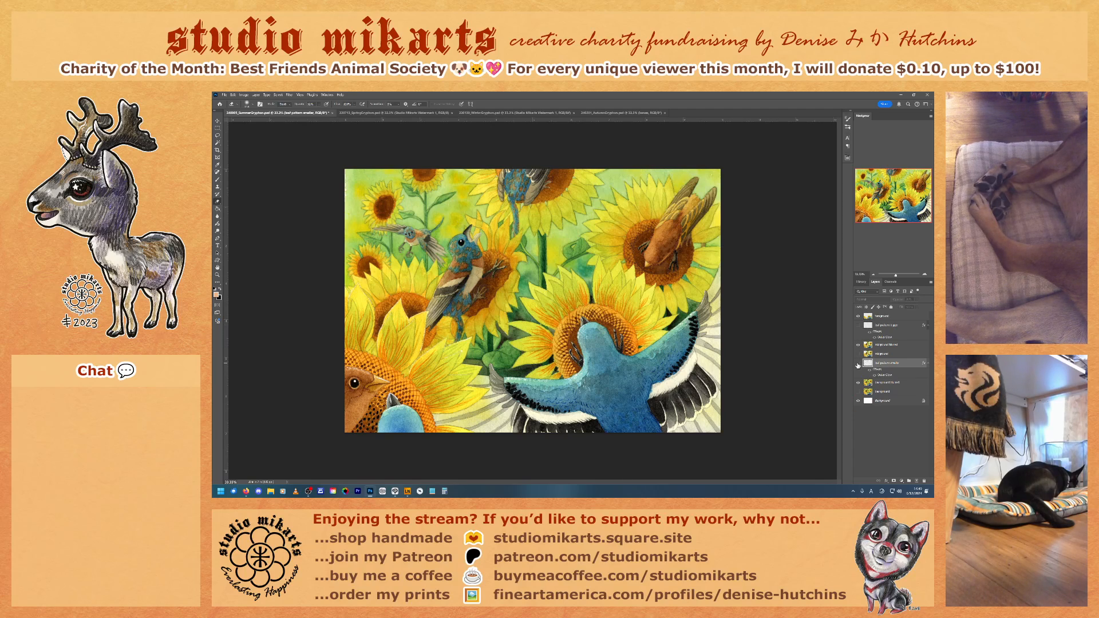
left_click(859, 326)
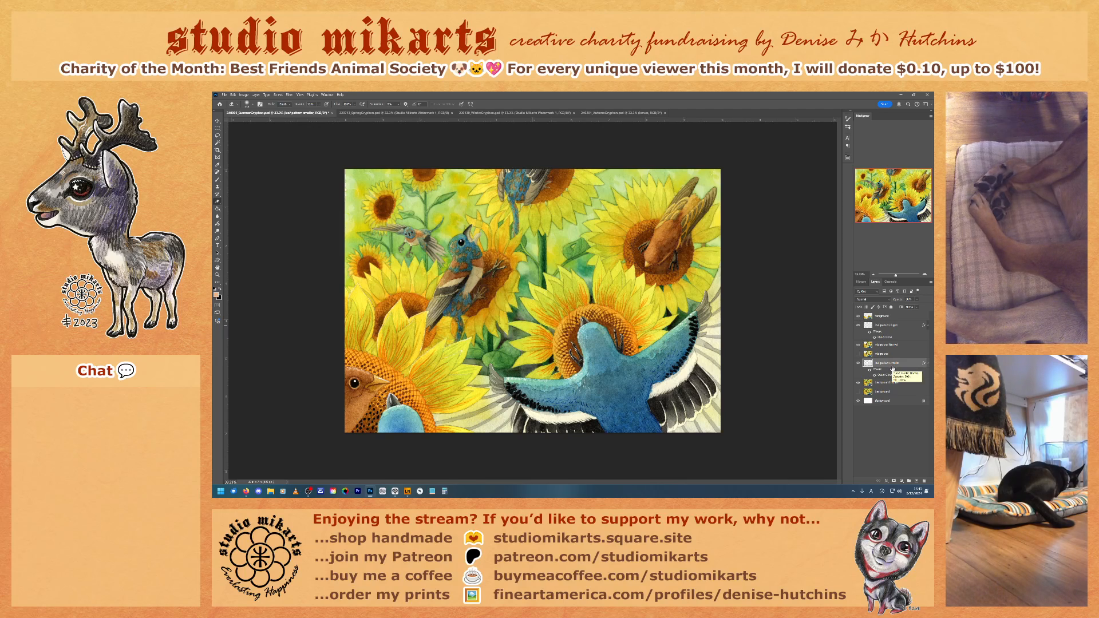
Step: Save the sunflower document and select its foreground layer
key("ctrl+s")
left_click(882, 317)
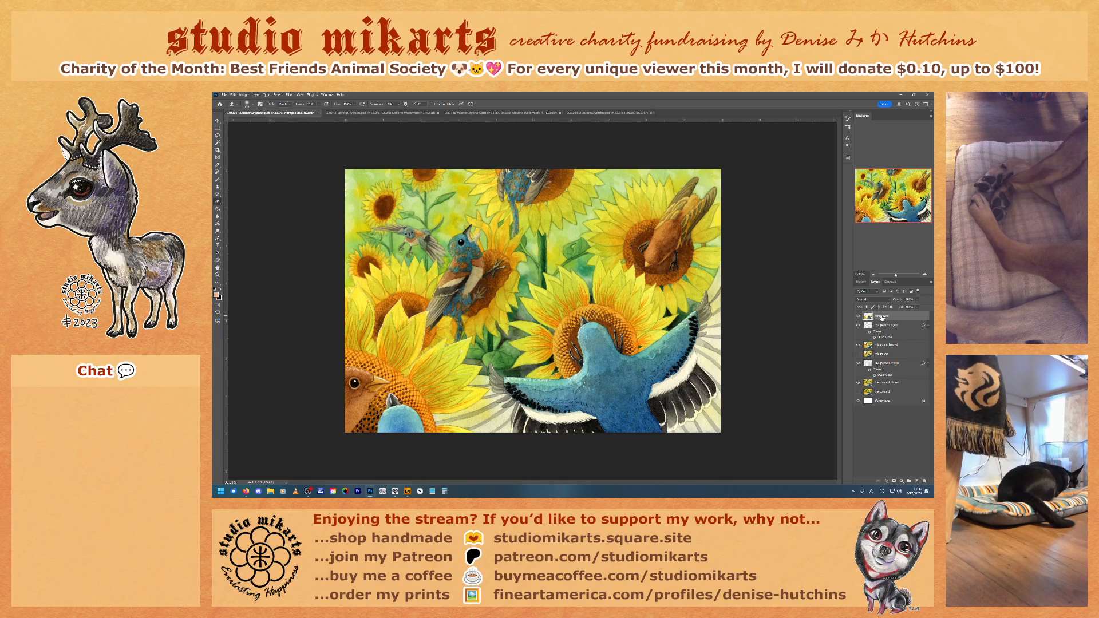
Step: Examine the spring, winter and autumn bird documents and their layers against the summer sunflower painting
left_click(379, 113)
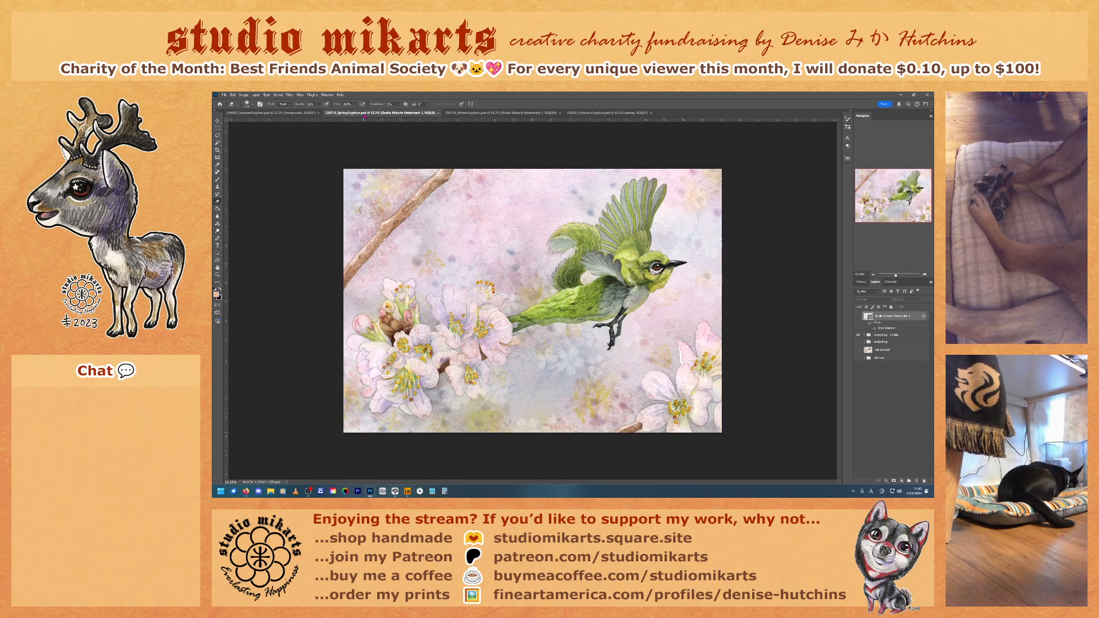
left_click(865, 334)
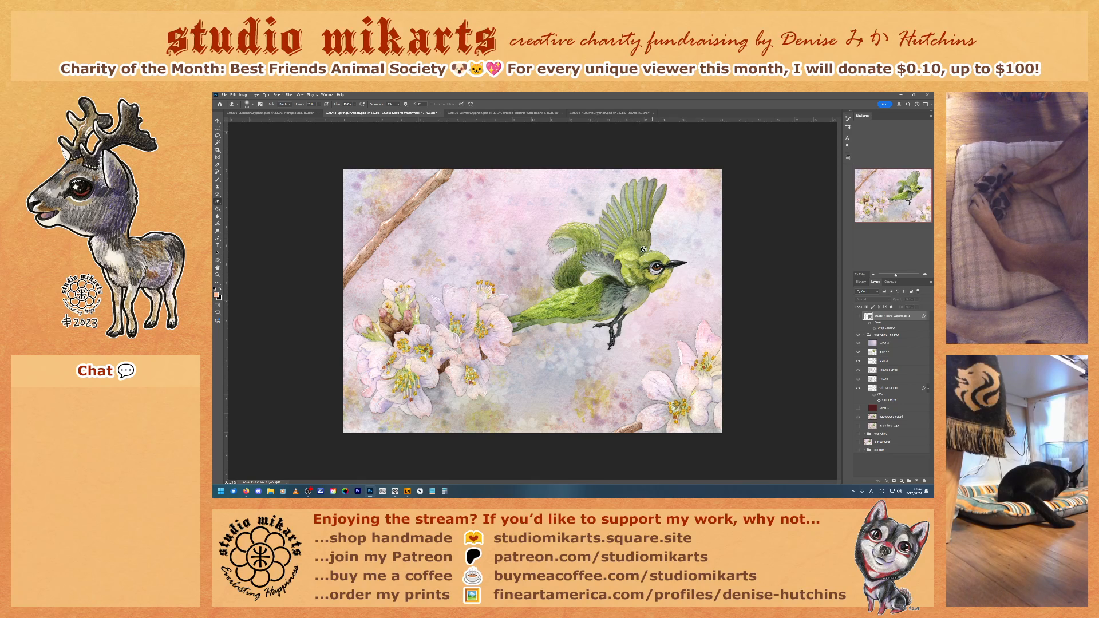
left_click(504, 113)
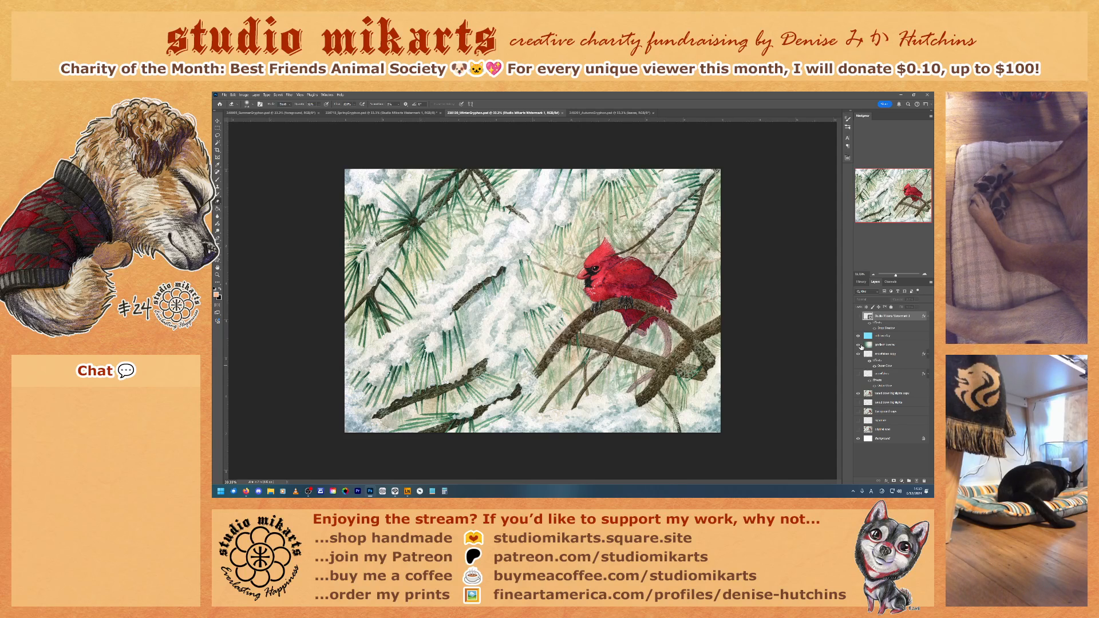
left_click(858, 346)
left_click(858, 346)
left_click(584, 113)
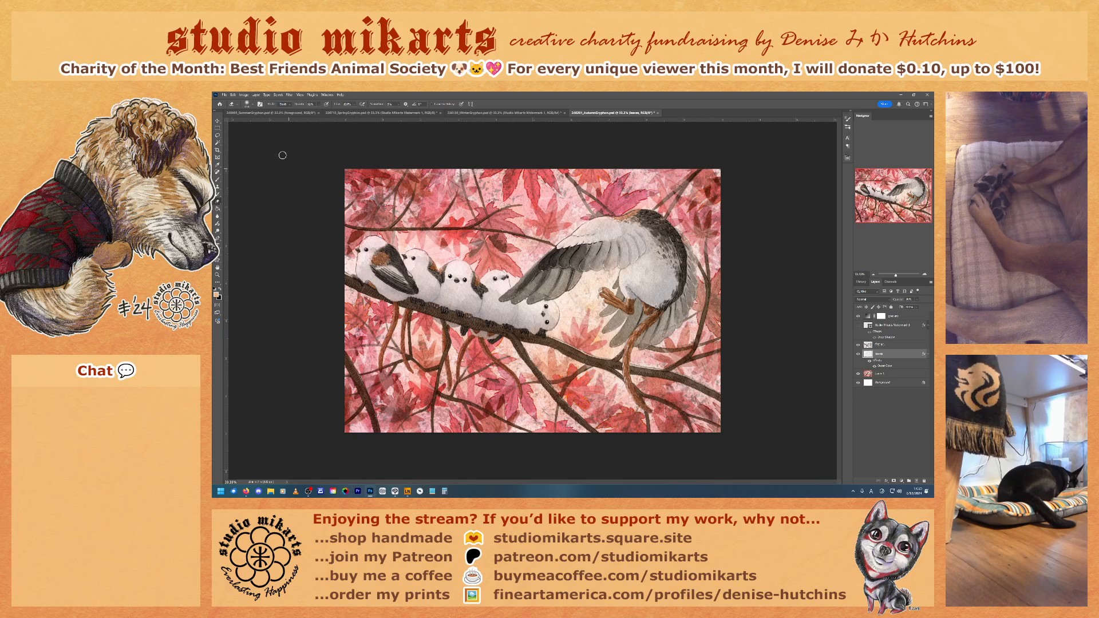
left_click(272, 113)
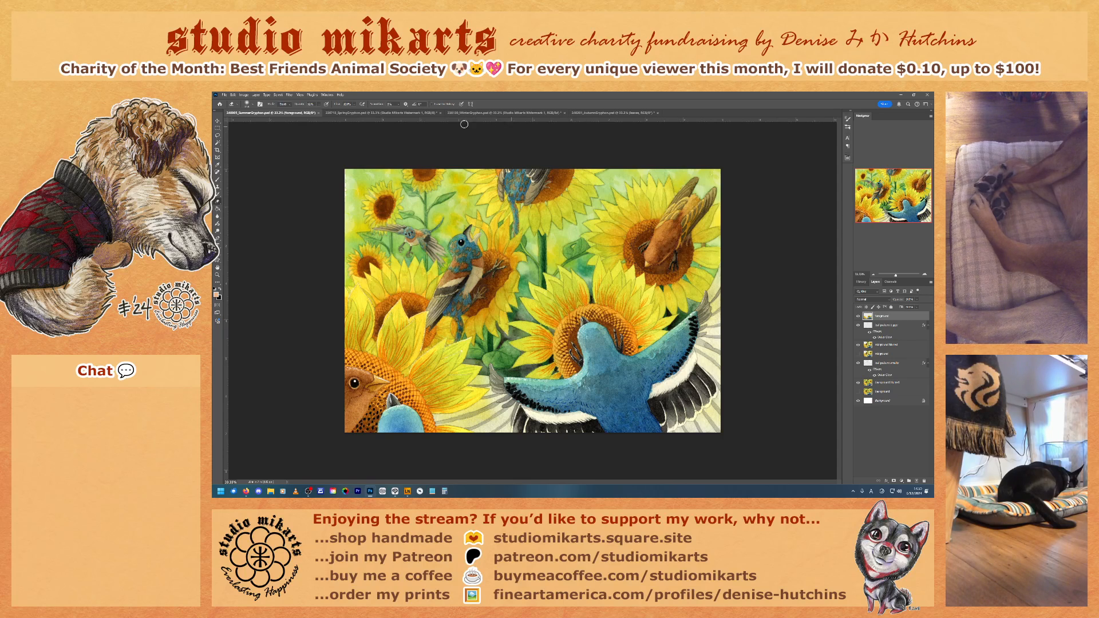
left_click(386, 114)
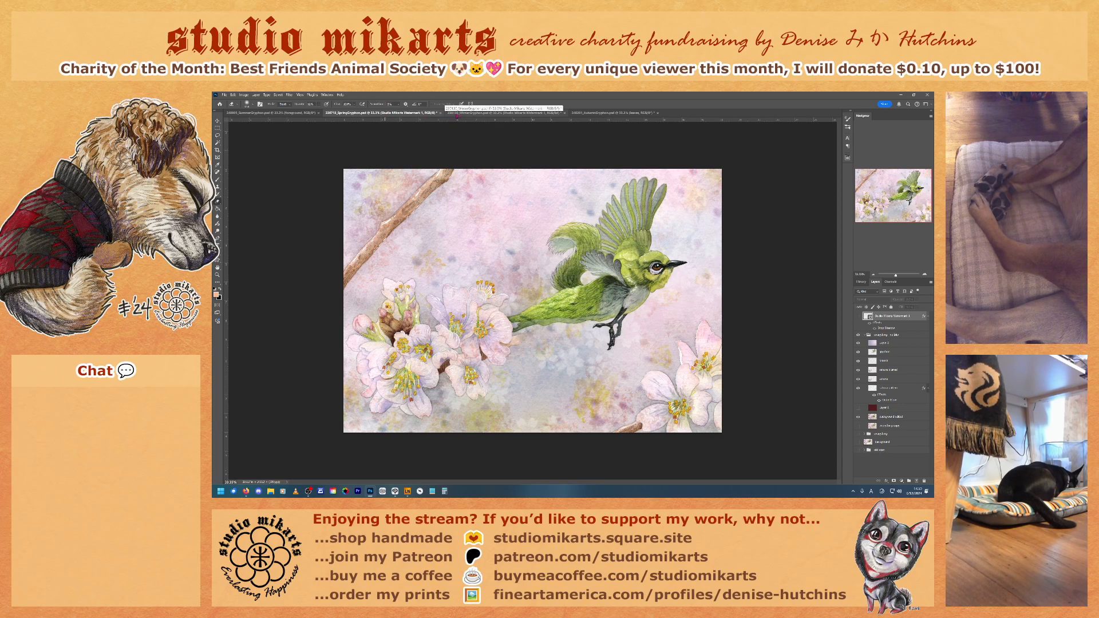
left_click(511, 114)
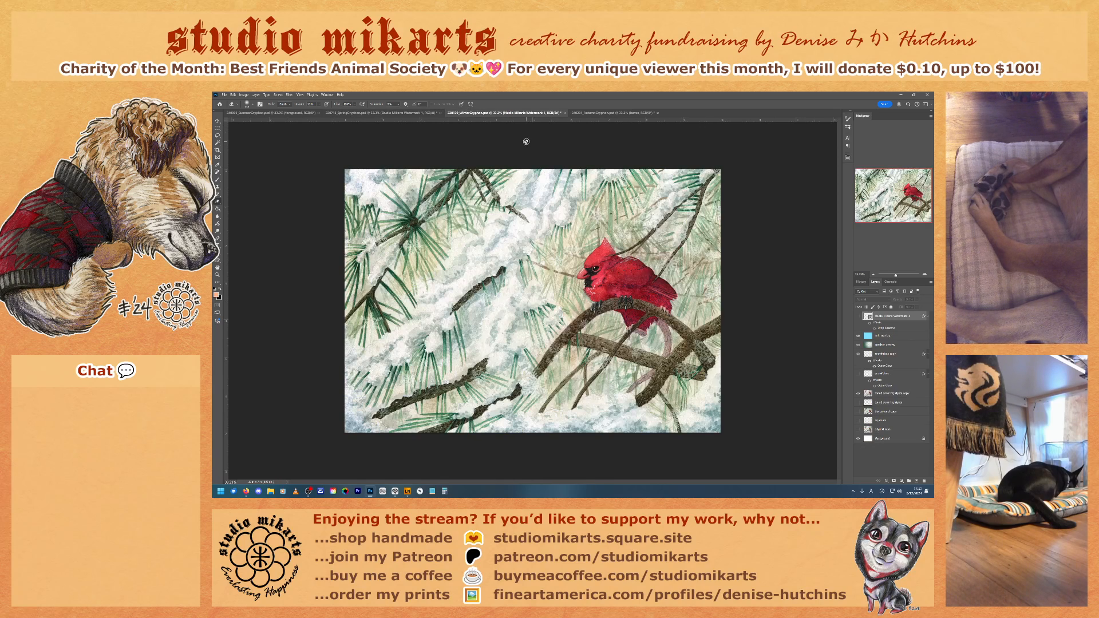
left_click(611, 112)
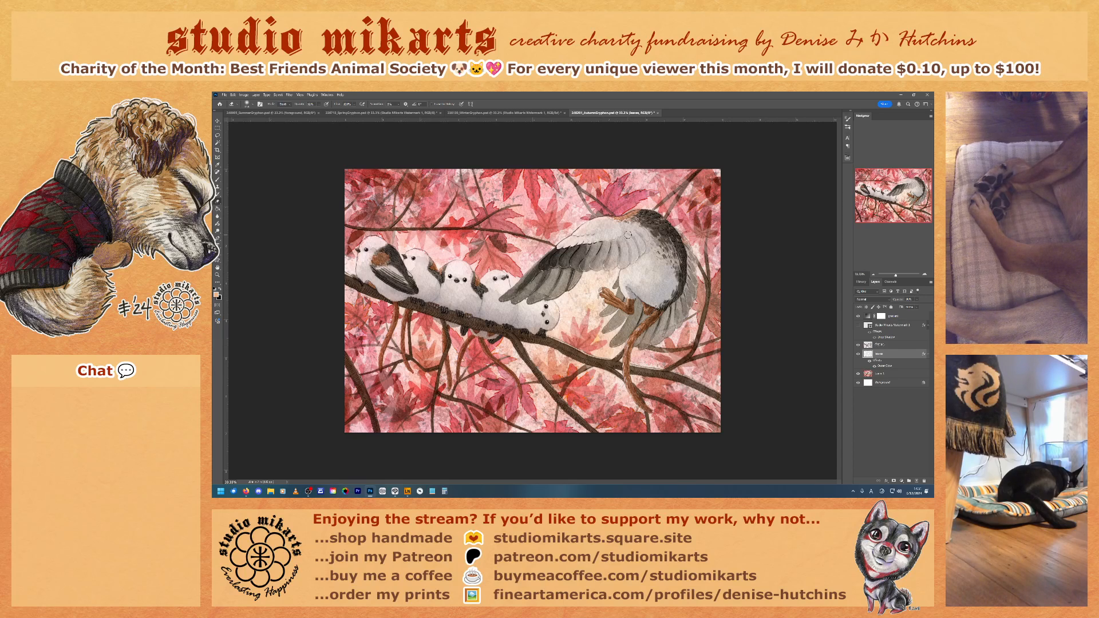
Step: Add a new layer above the foreground layer in the summer sunflower document and switch to the Gradient tool
left_click(269, 113)
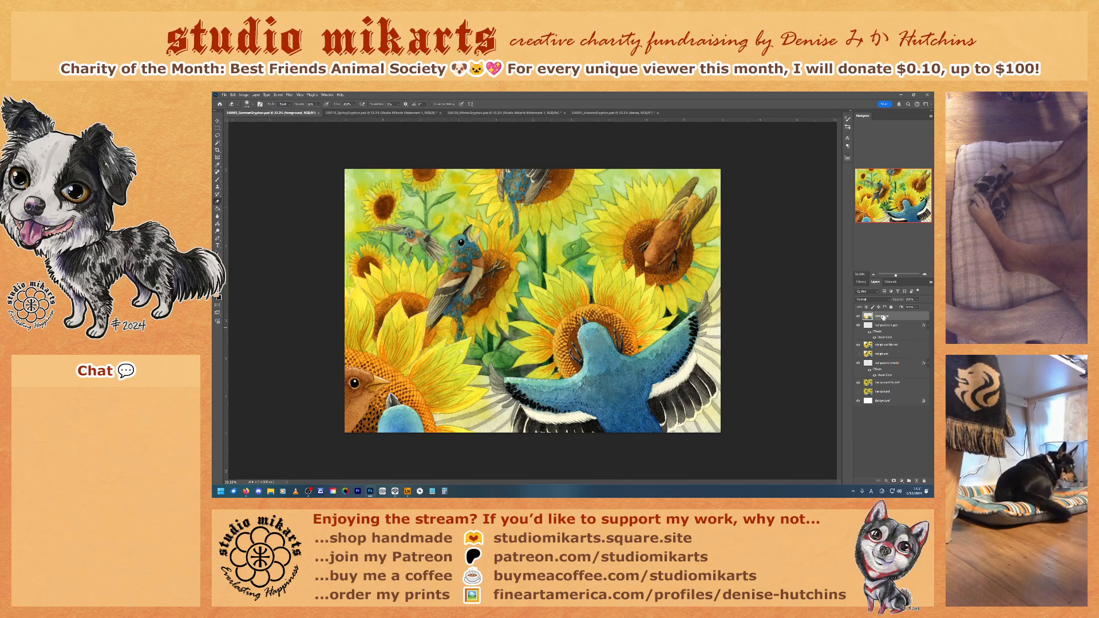
left_click(917, 481)
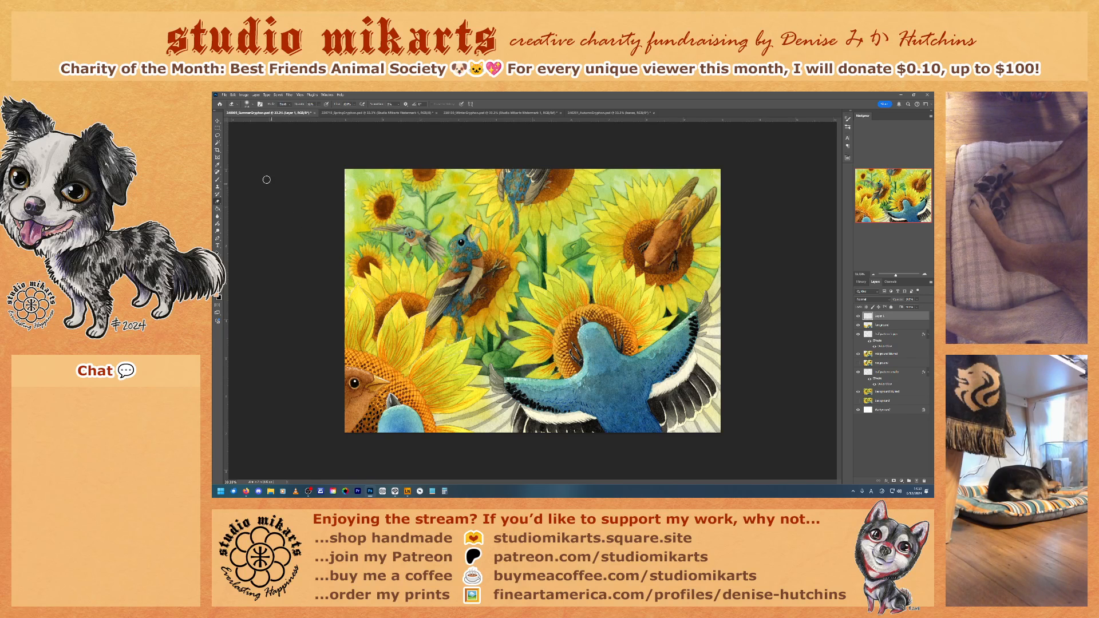
left_click(217, 209)
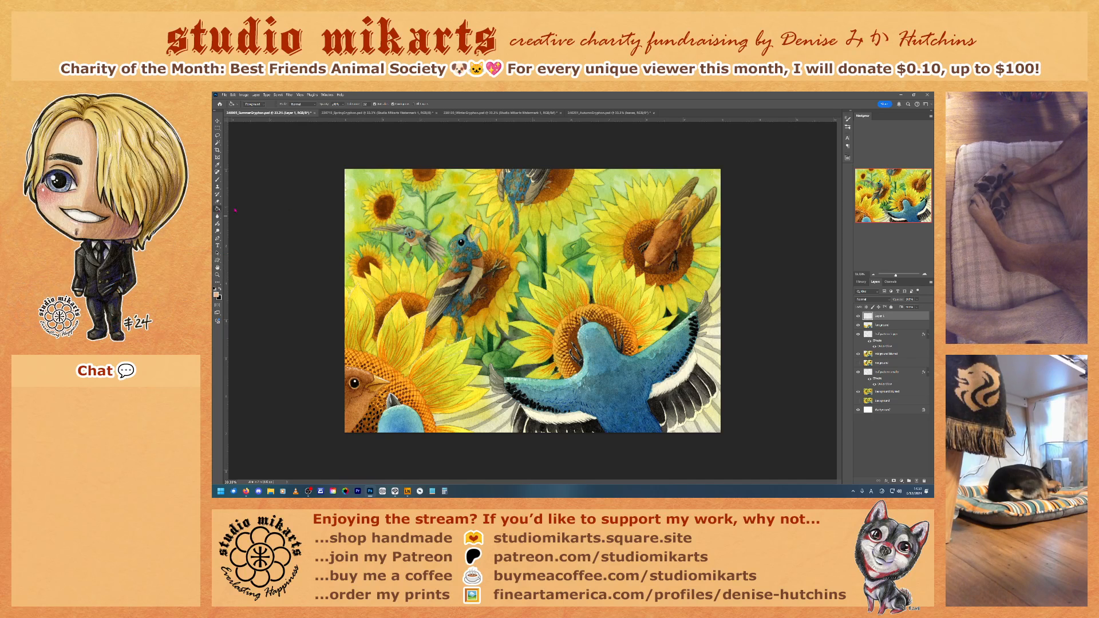
key("shift+g")
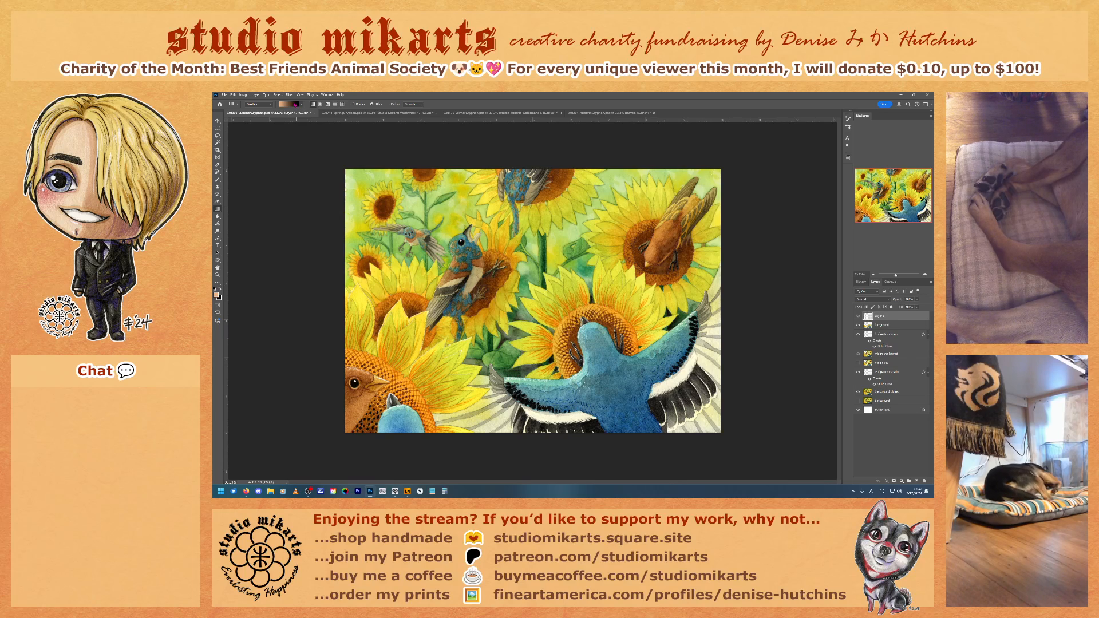
Step: Look through the gradient presets, brush settings and layer properties for gradient editing options
left_click(296, 104)
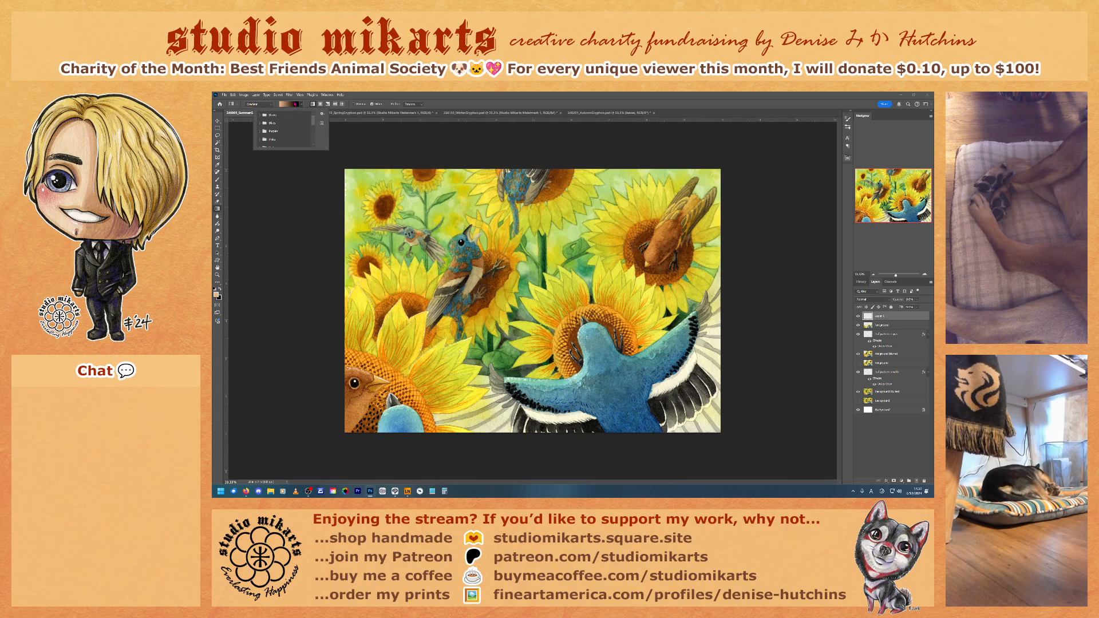
left_click(290, 106)
left_click(290, 105)
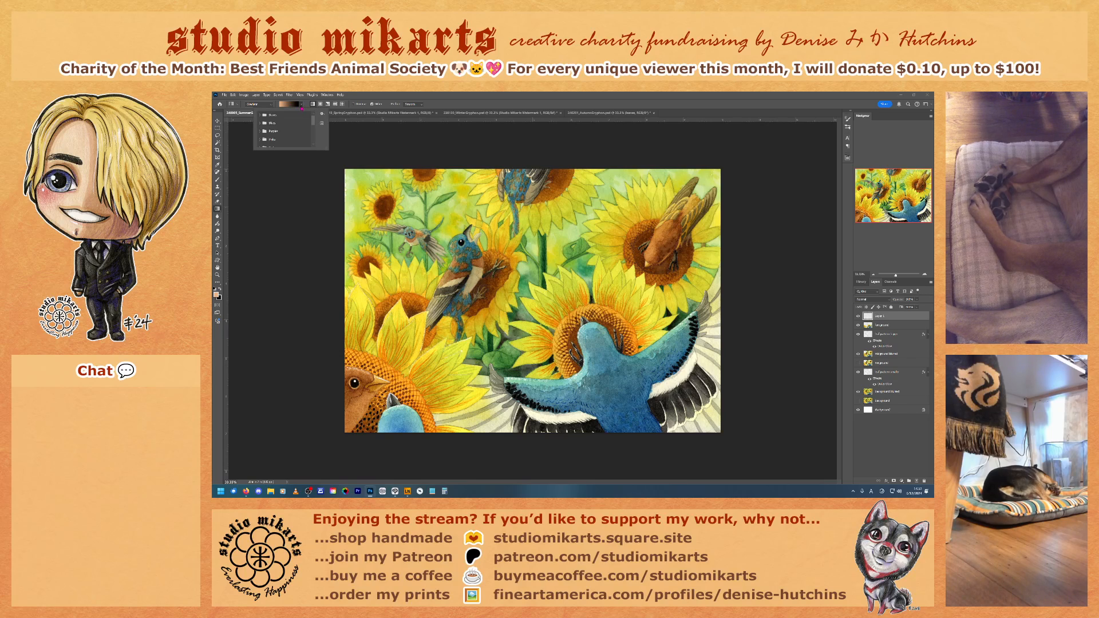
left_click(302, 108)
left_click(302, 108)
left_click(293, 107)
left_click(289, 107)
left_click(848, 129)
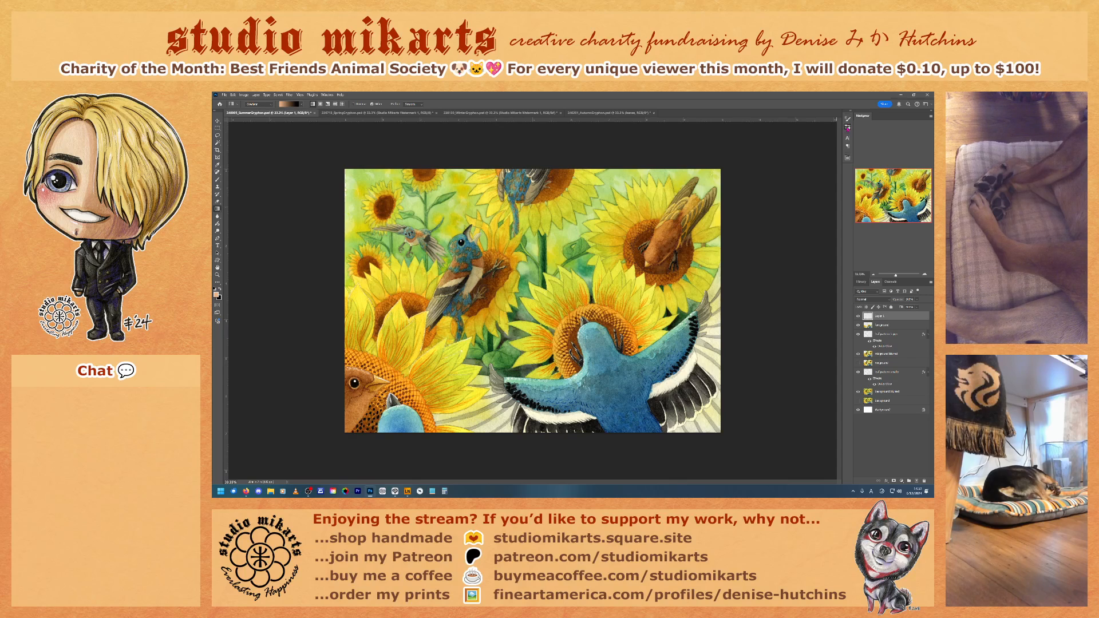
left_click(848, 120)
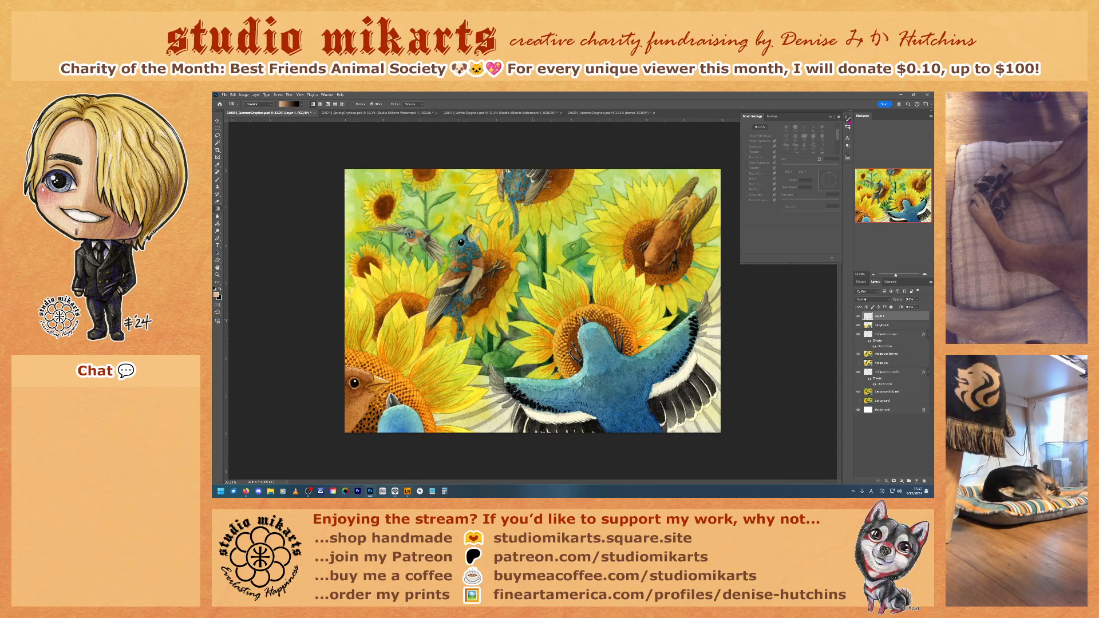
left_click(848, 120)
left_click(847, 138)
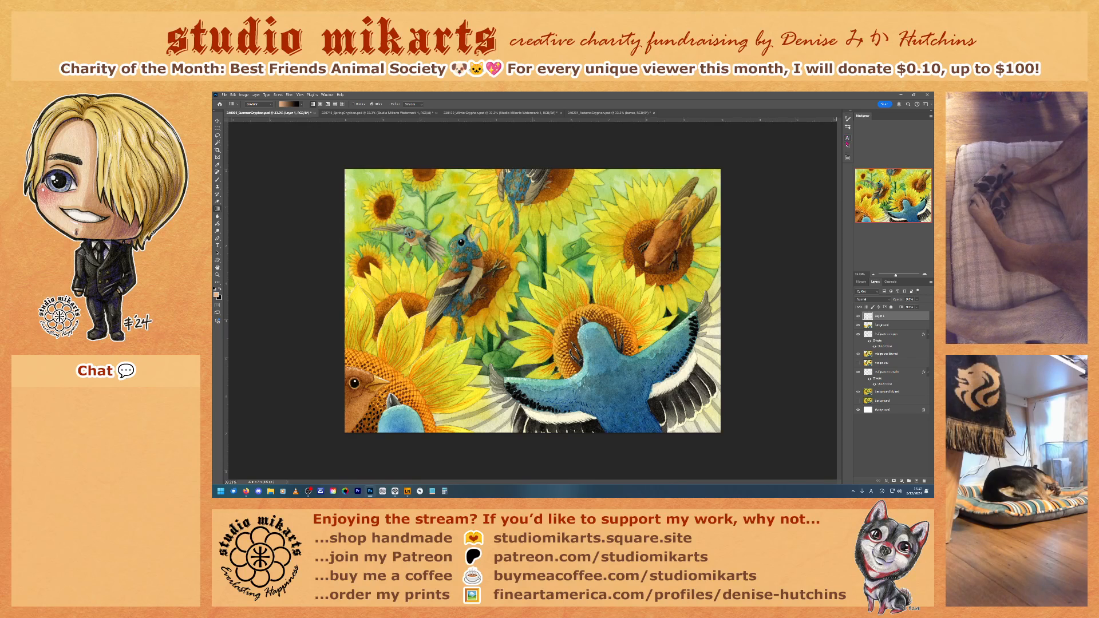
left_click(847, 147)
left_click(847, 147)
left_click(848, 158)
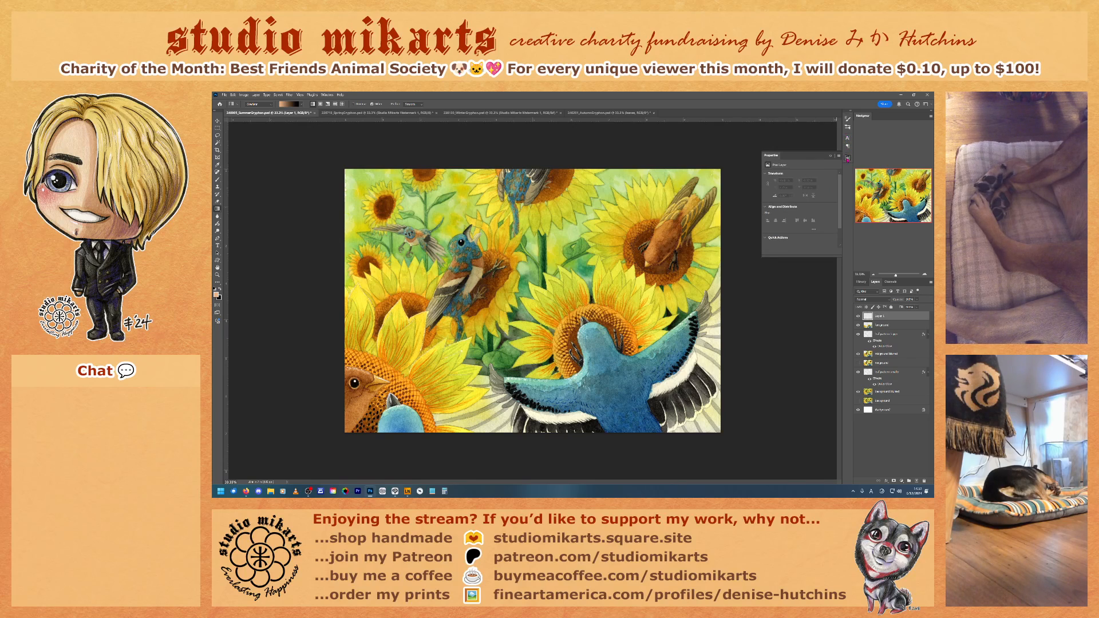
left_click(847, 158)
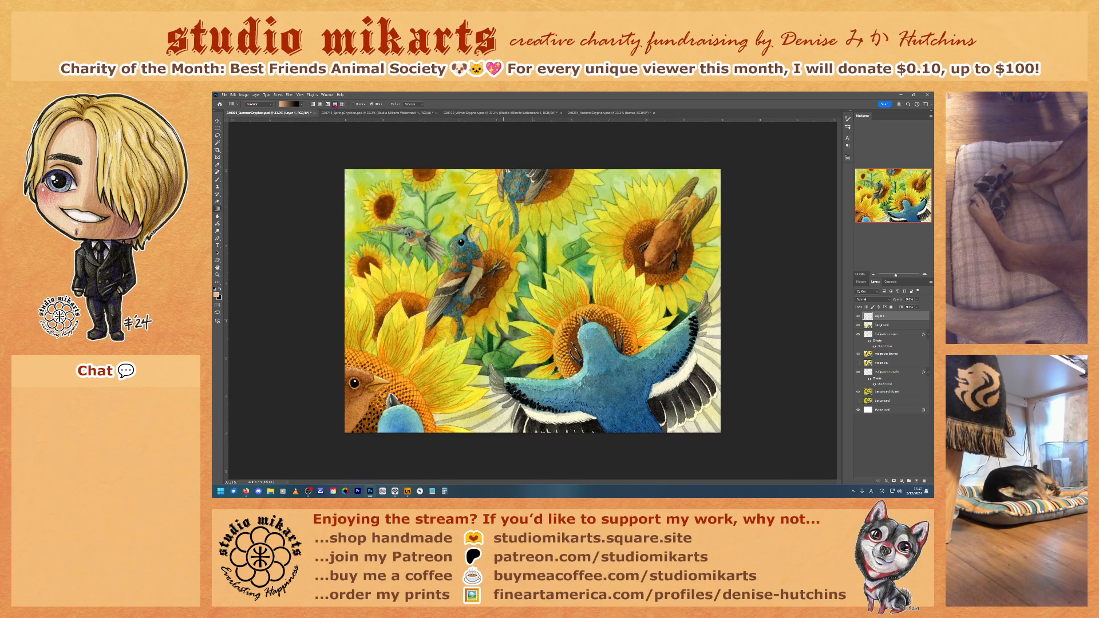
Step: Inspect the gradient preset folders, their options and the Gradient tool's presets
left_click(302, 105)
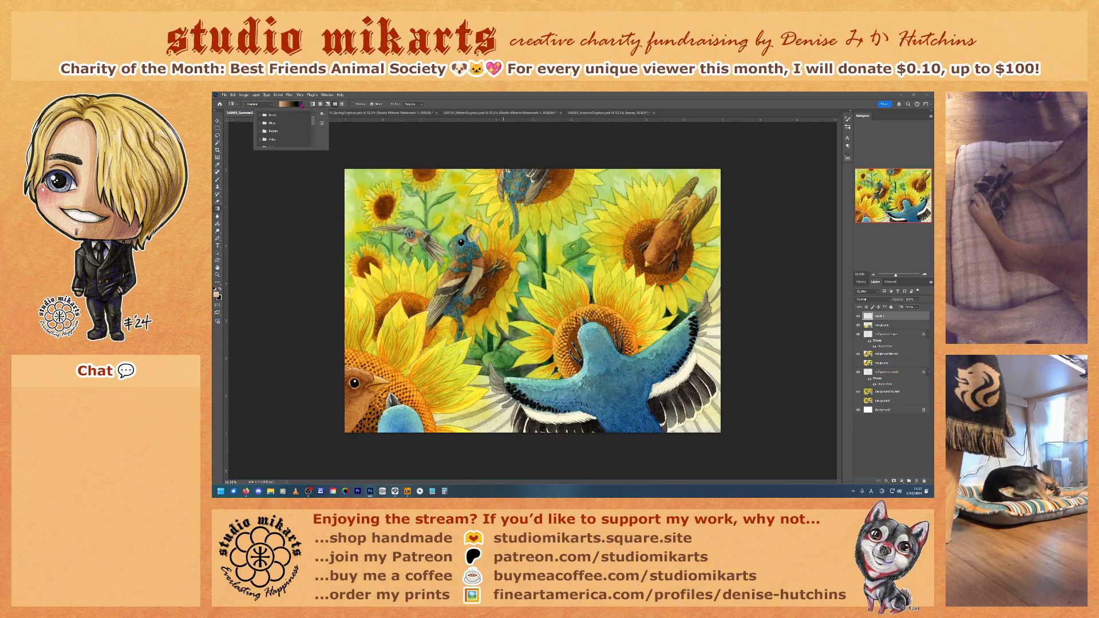
left_click(321, 114)
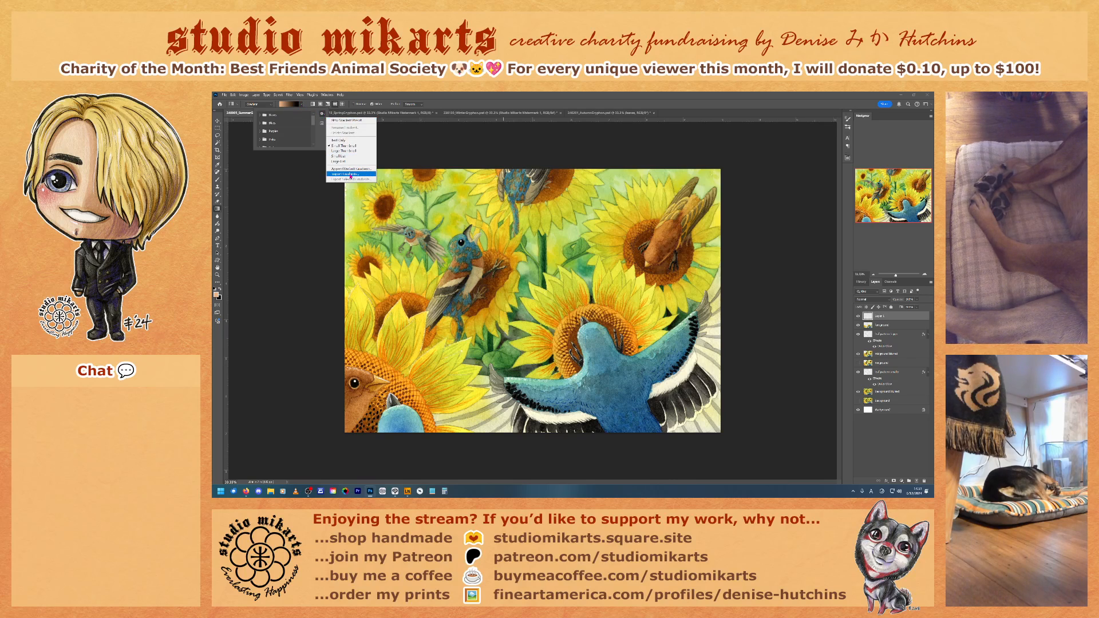
left_click(322, 123)
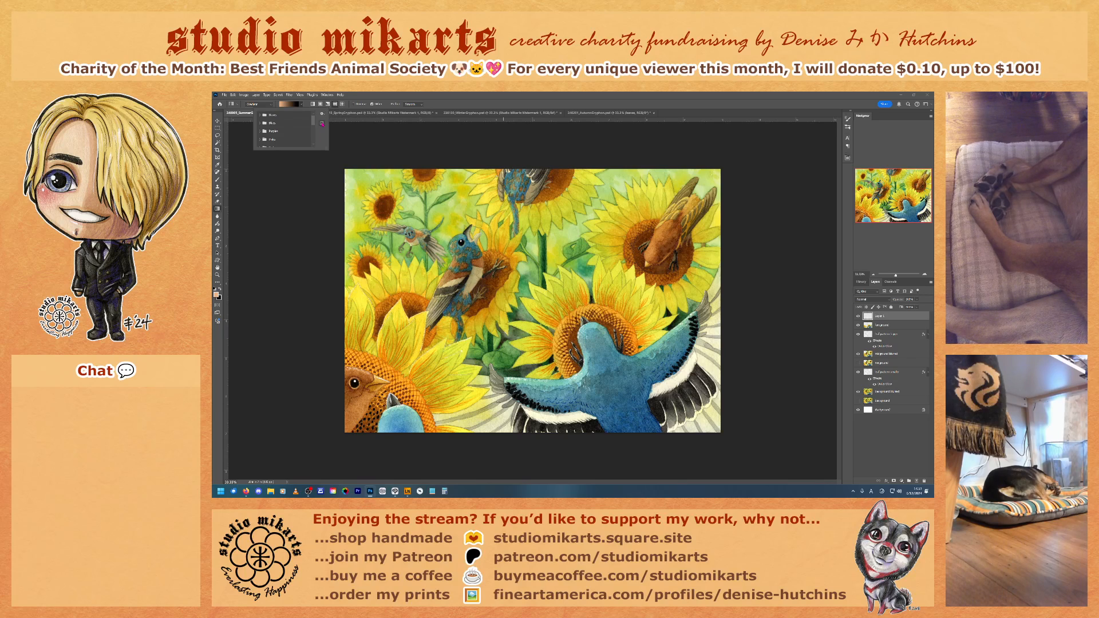
left_click(322, 123)
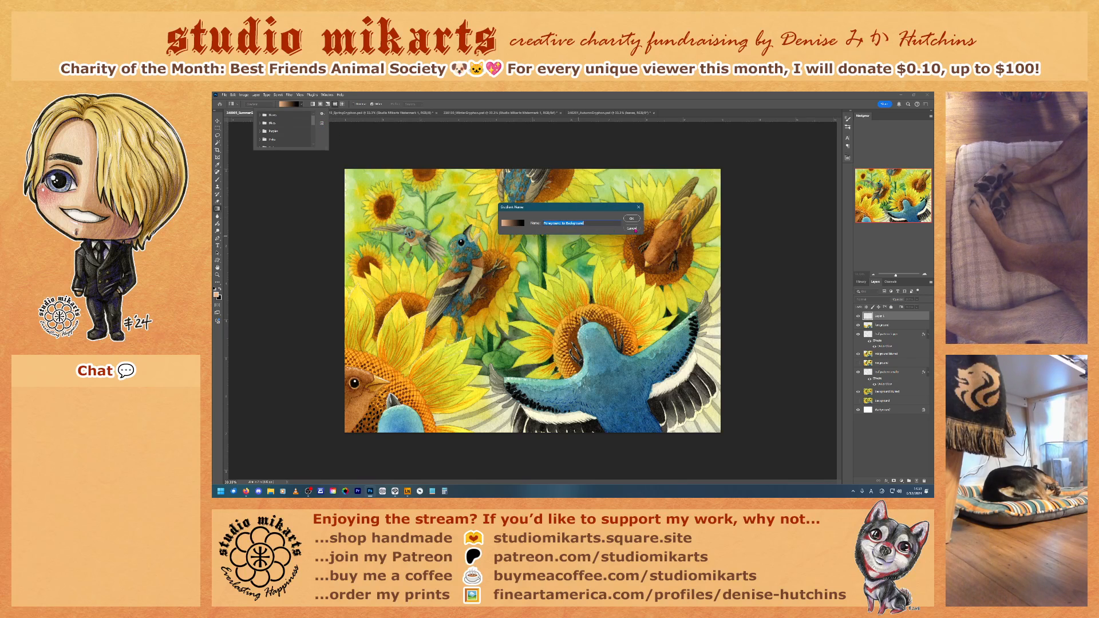
left_click(633, 229)
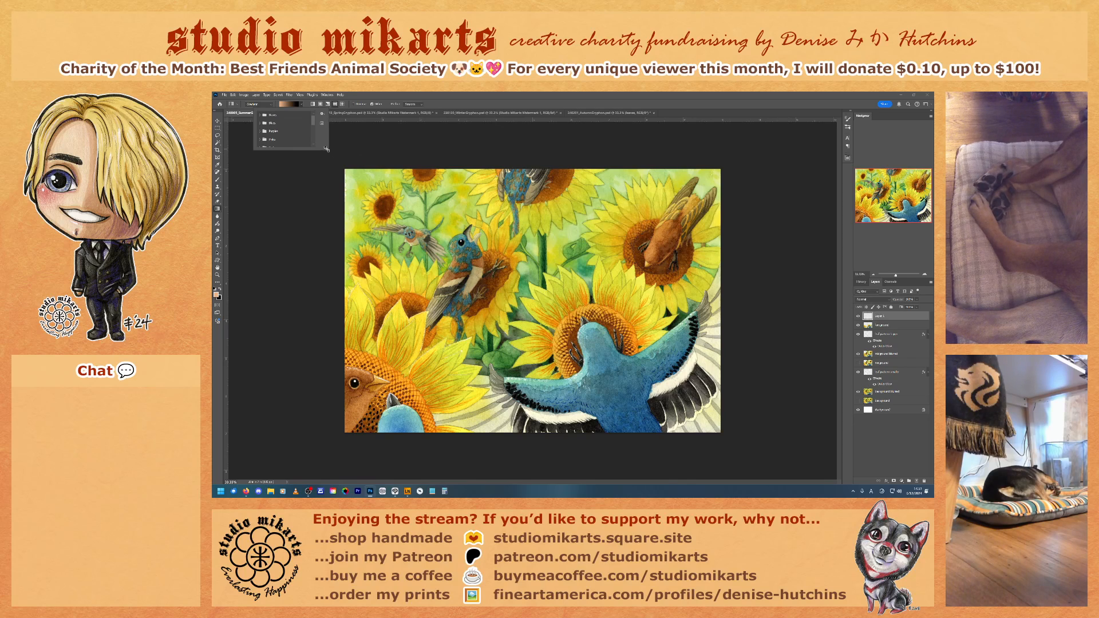
left_click_drag(329, 149, 341, 212)
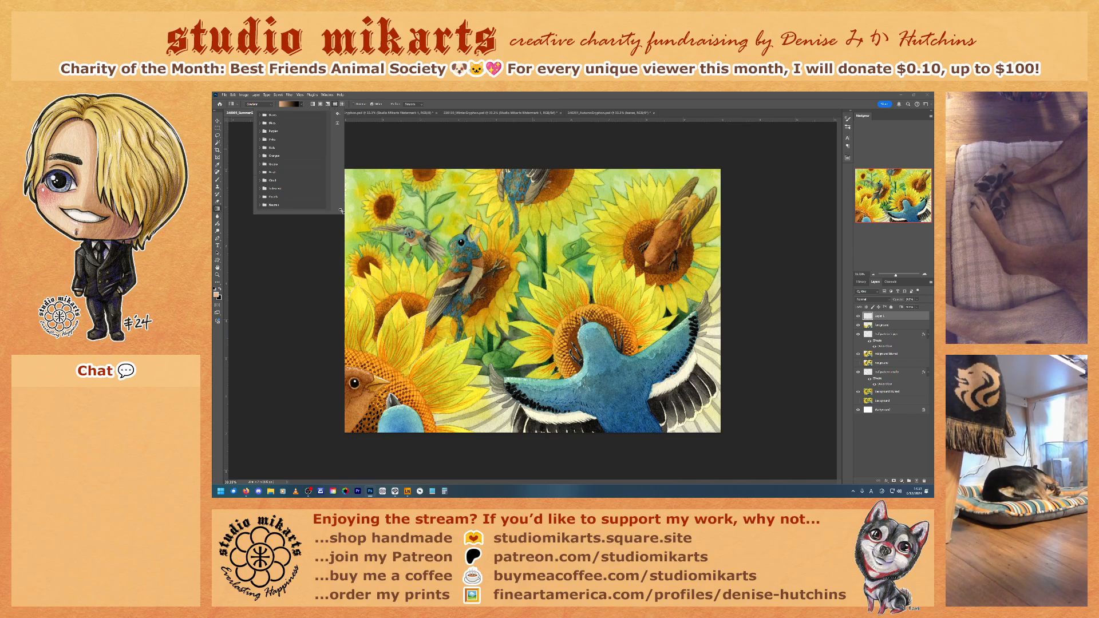
left_click(237, 106)
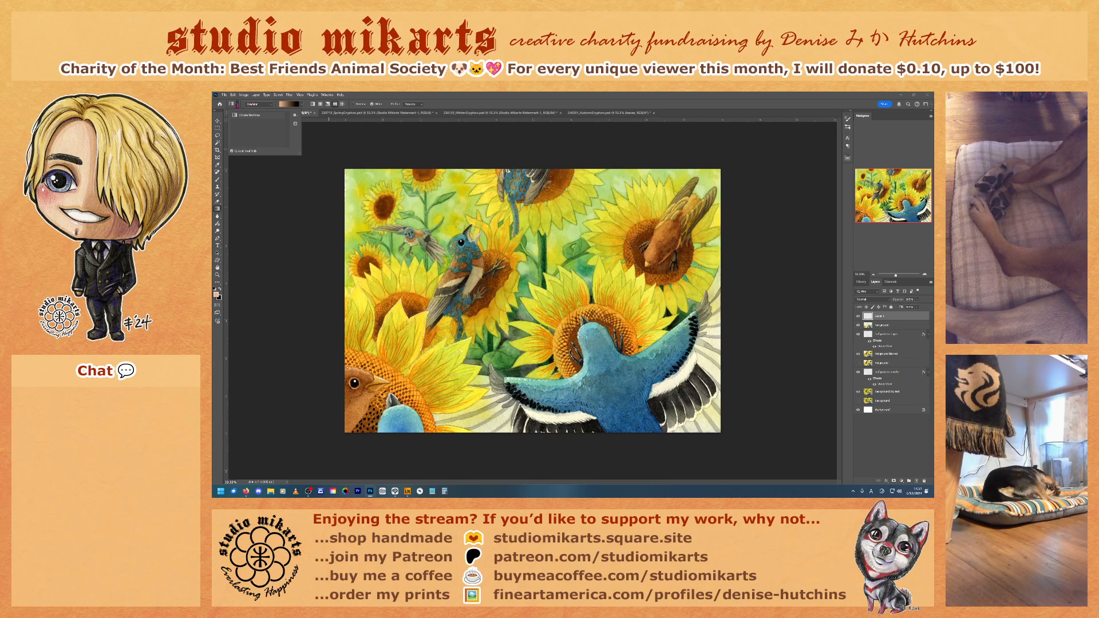
left_click(296, 116)
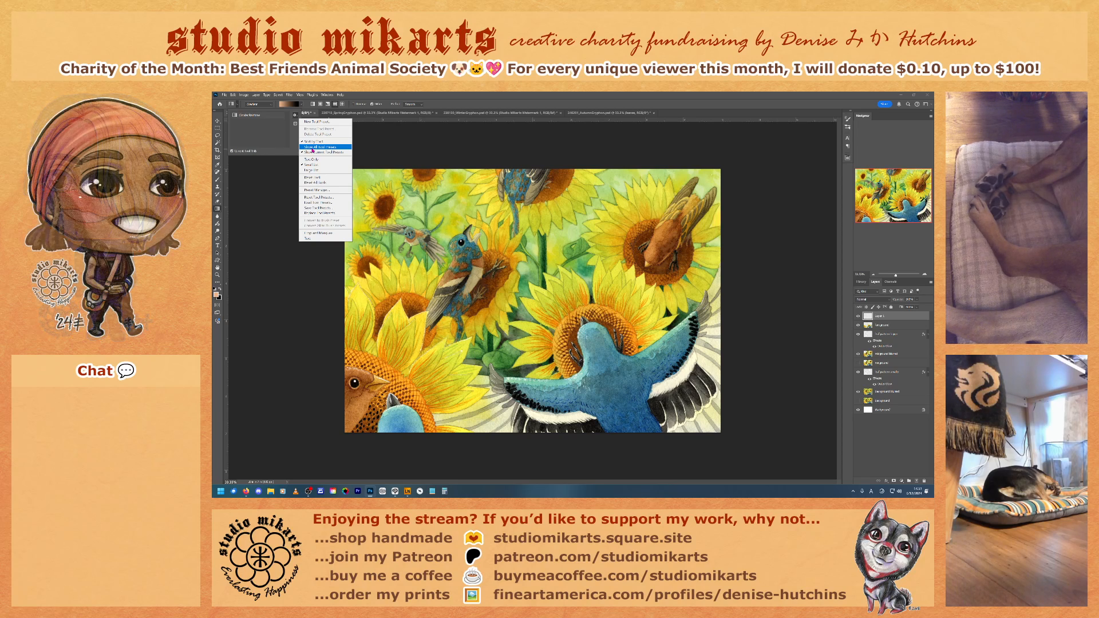
Step: Show the Gradients panel in the workspace
left_click(300, 96)
left_click(299, 95)
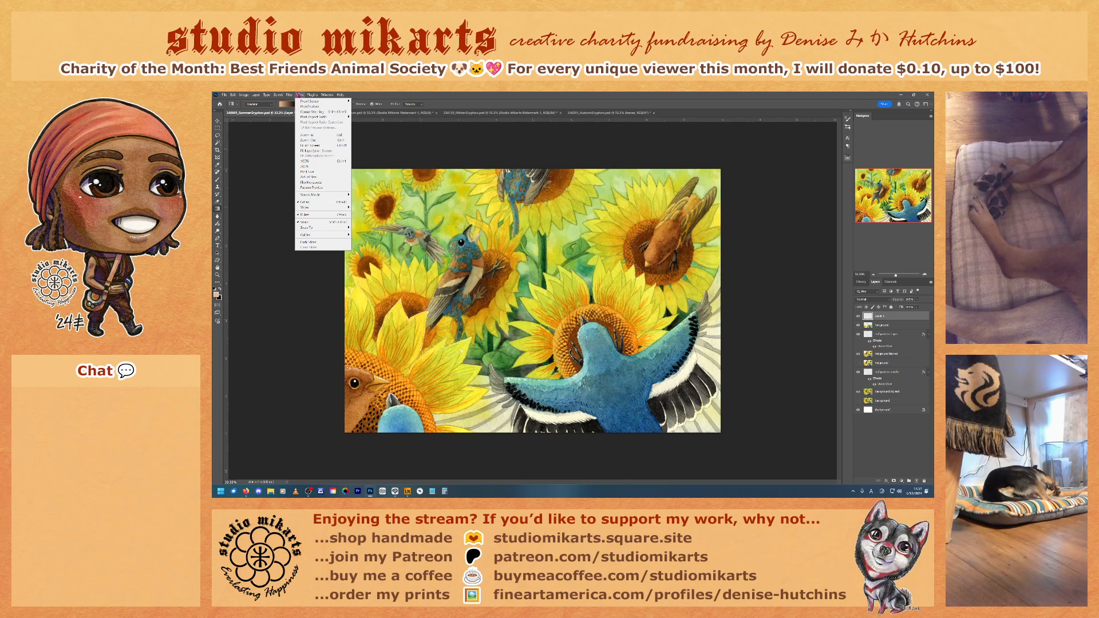
mouse_move(324, 97)
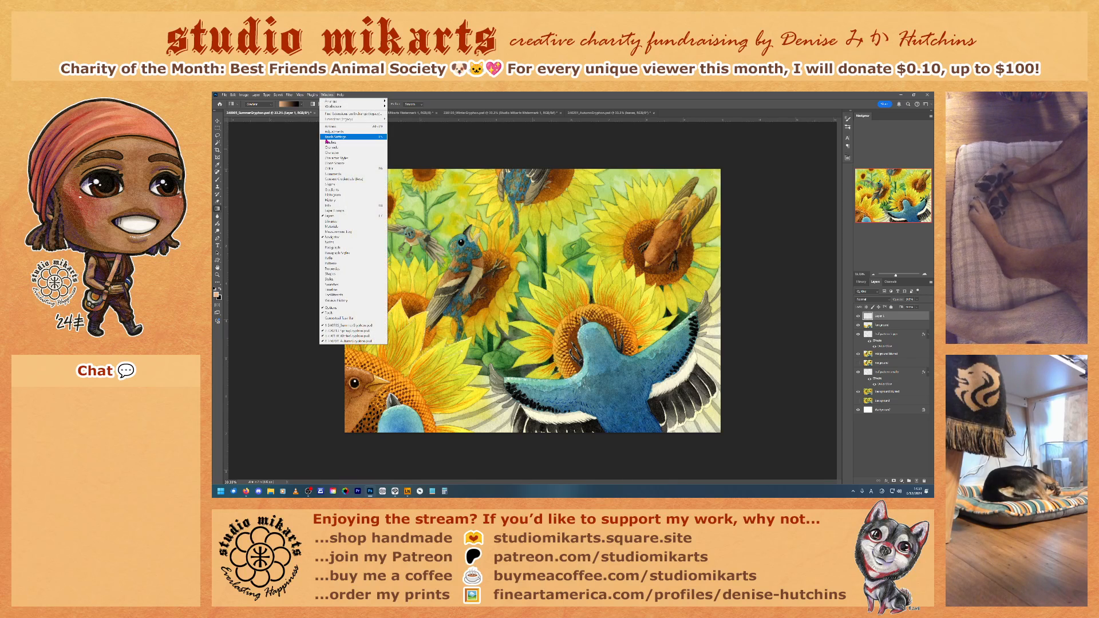
left_click(333, 189)
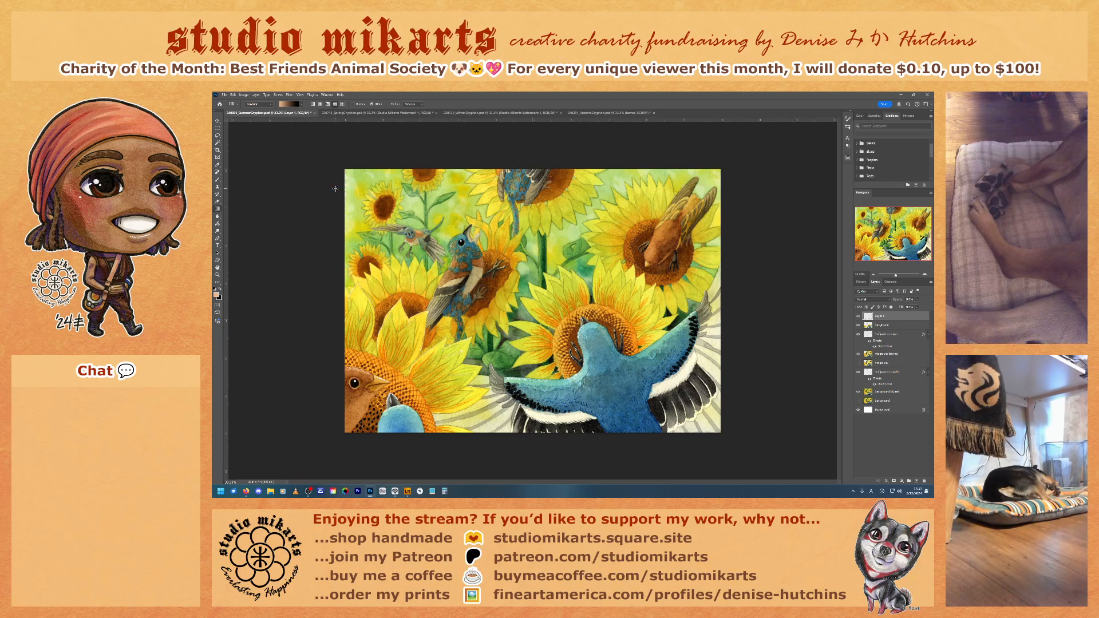
Step: Dock the Gradients panel with the collapsed panels, close the leftover color and swatches group, and expand Gradients to a taller size
left_click_drag(898, 117, 853, 184)
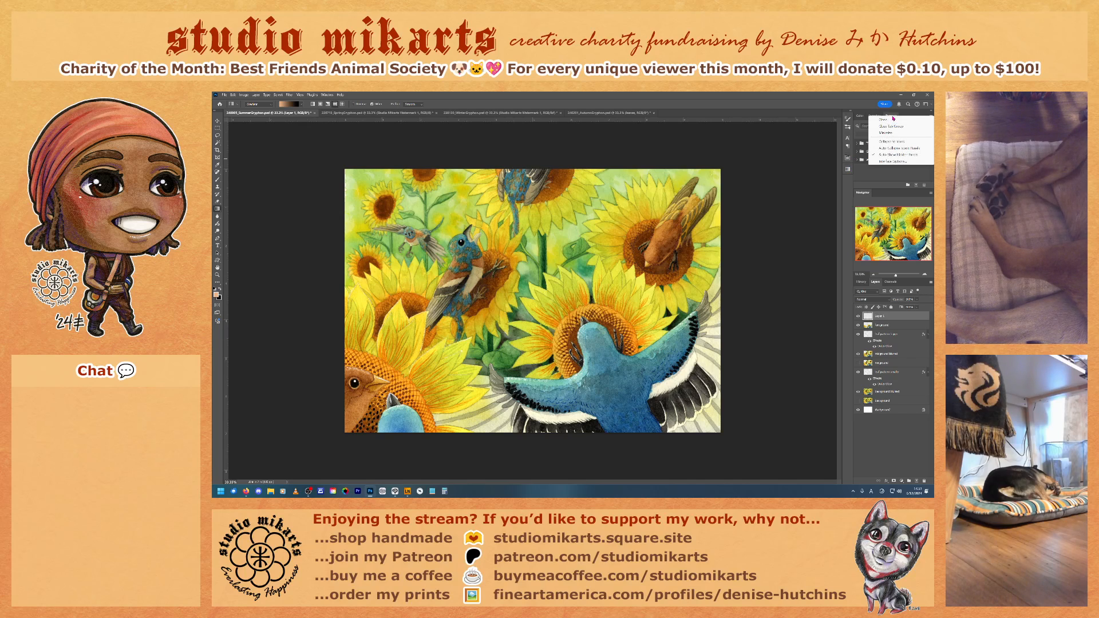
left_click(875, 116)
right_click(874, 117)
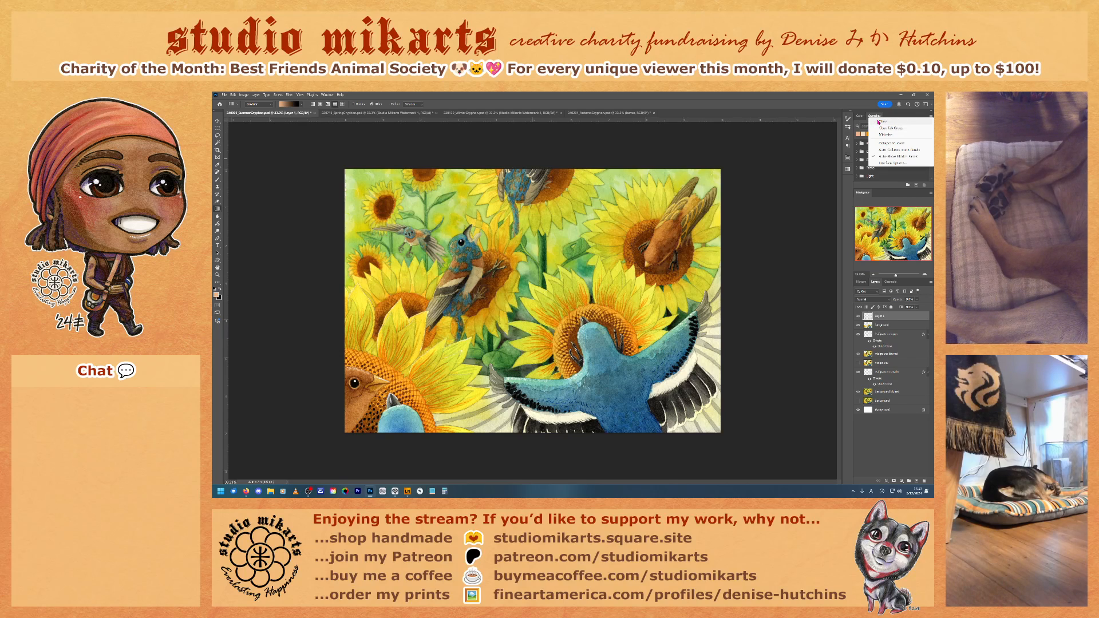
left_click(884, 127)
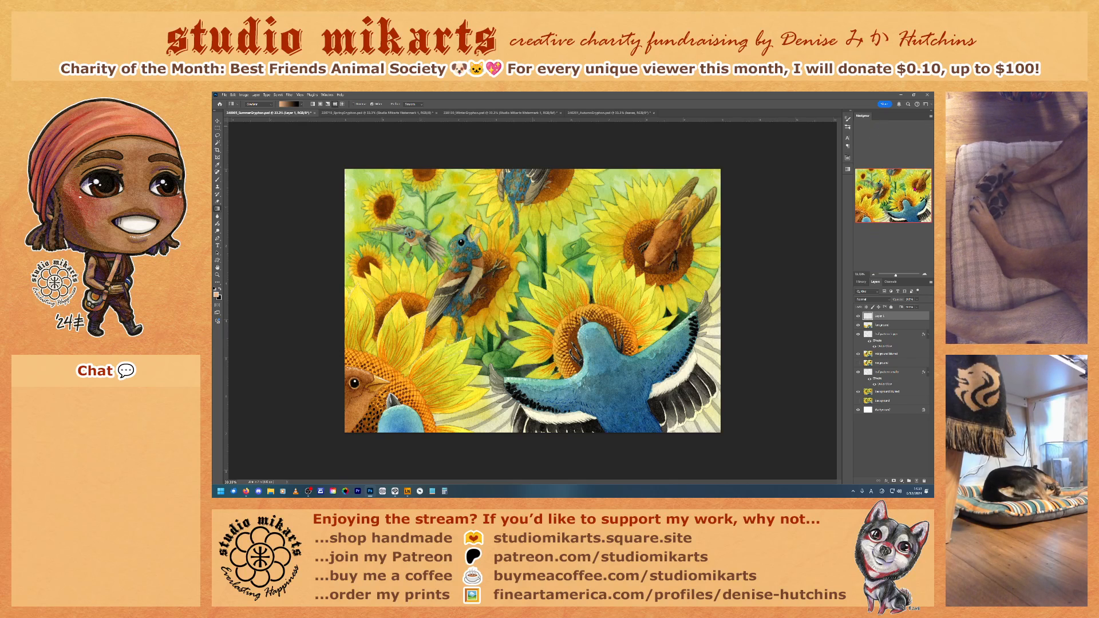
left_click(848, 170)
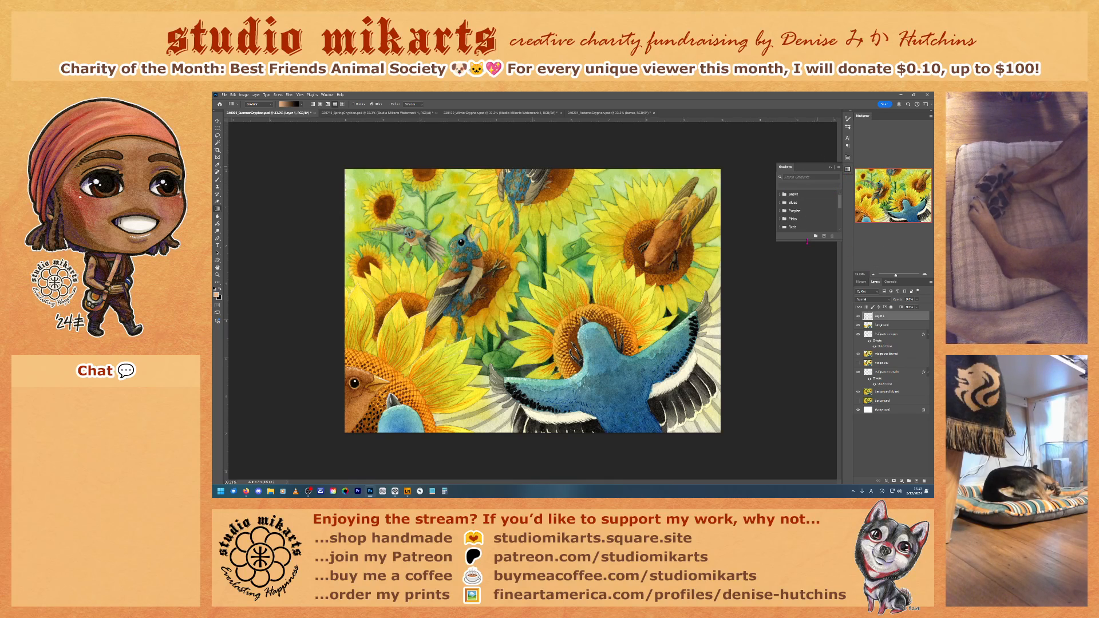
left_click_drag(807, 241, 800, 297)
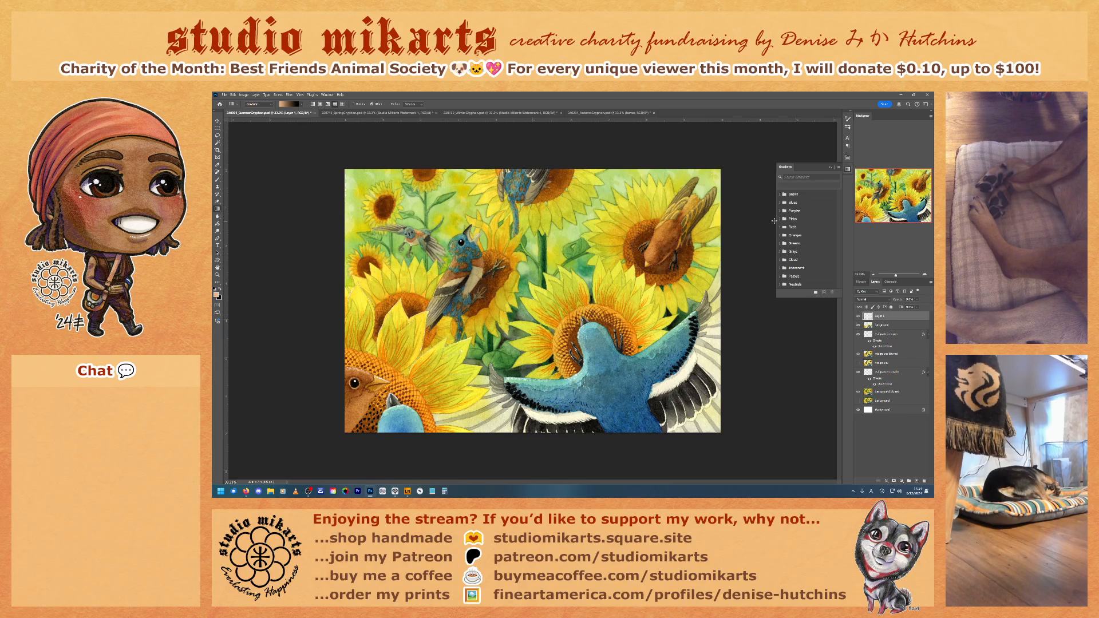
Step: Apply the basic Foreground to Background gradient diagonally across the canvas as a fill layer at reduced opacity
left_click(779, 195)
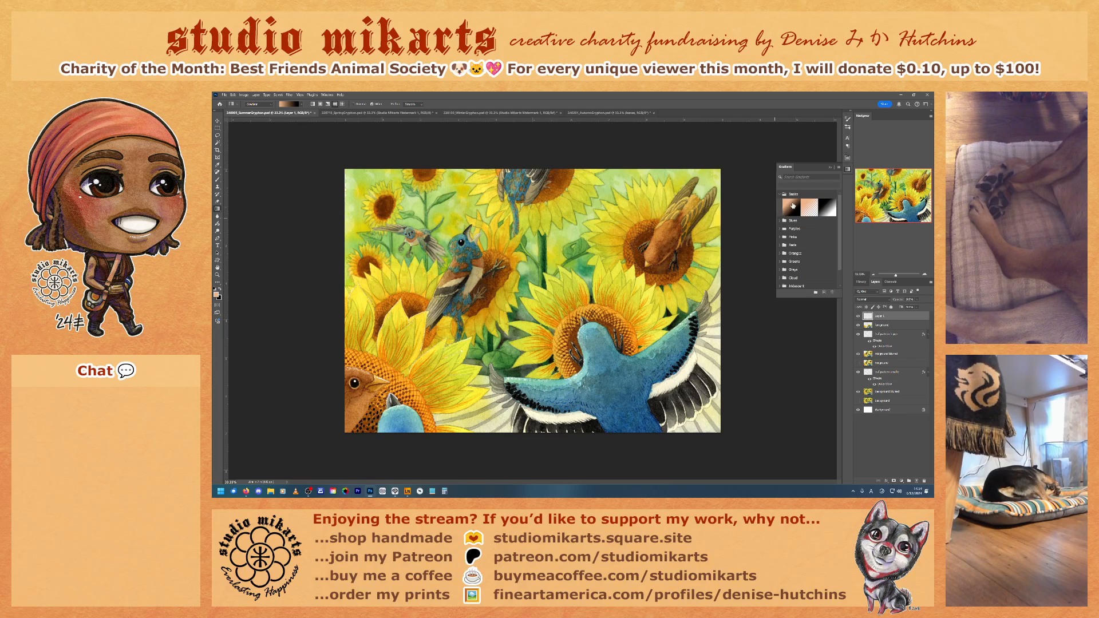
left_click(792, 206)
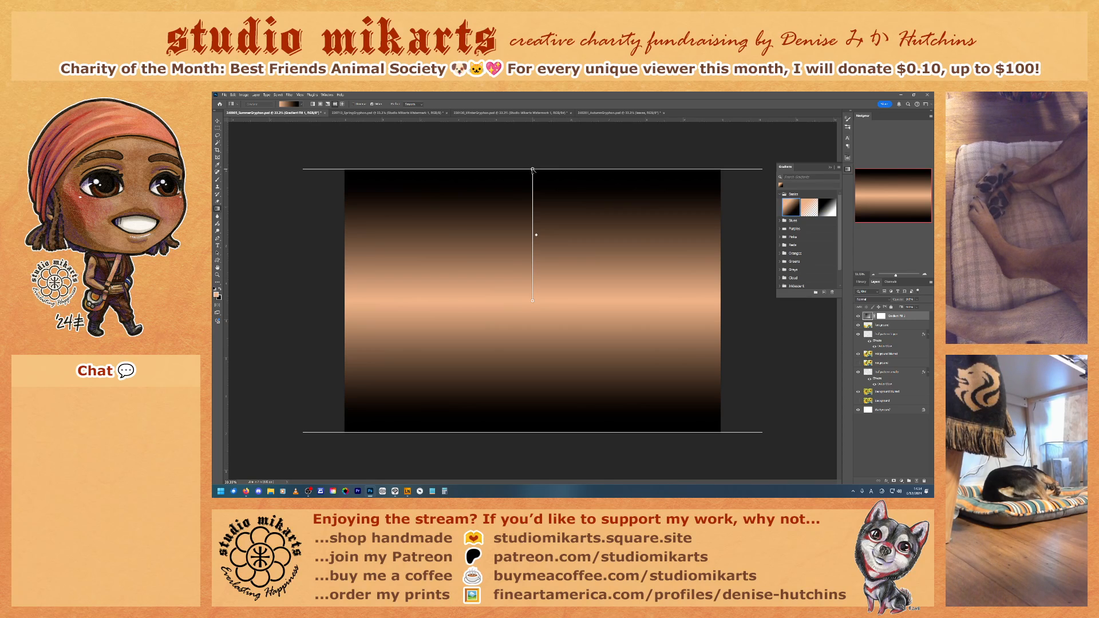
left_click_drag(532, 170, 454, 177)
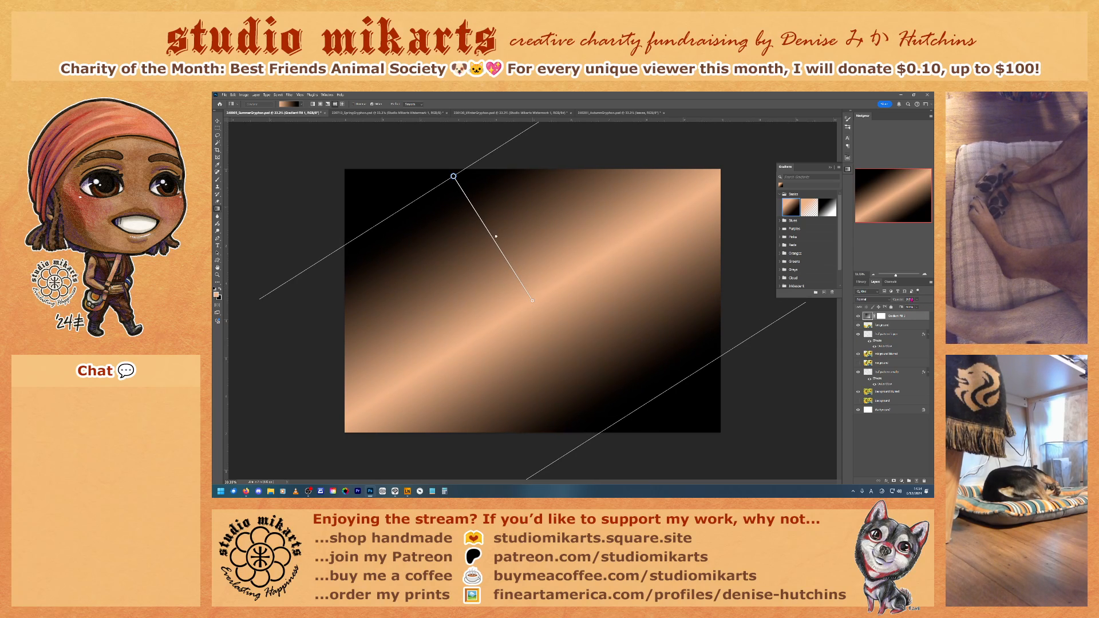
type("0")
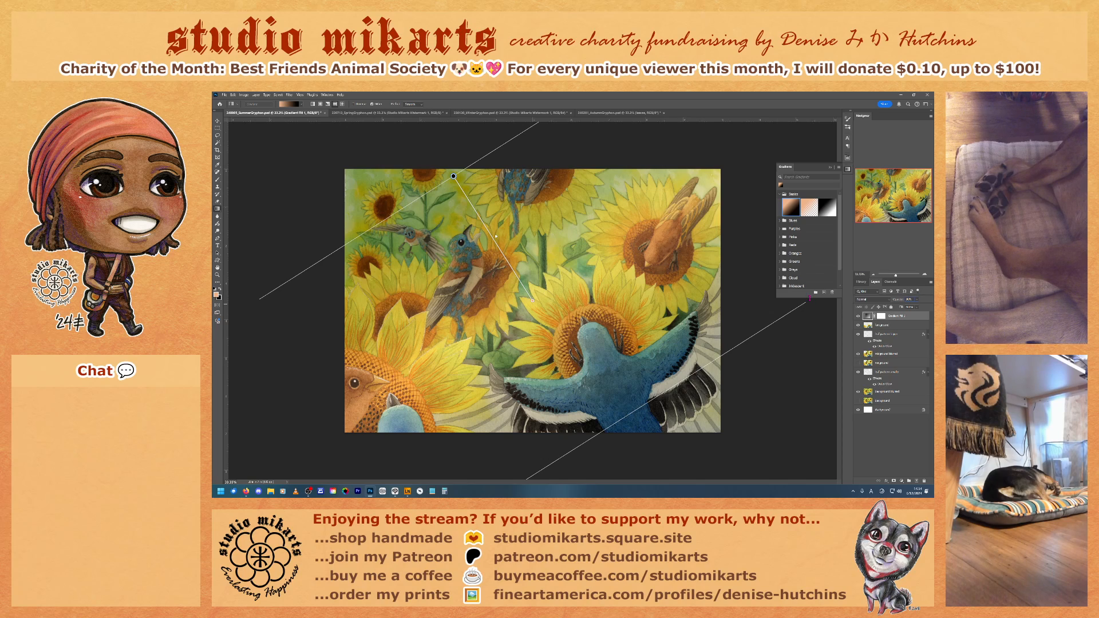
Step: Make the Gradients panel taller, view the Blues presets, and collapse the Basics and Blues folders
left_click_drag(810, 297, 809, 337)
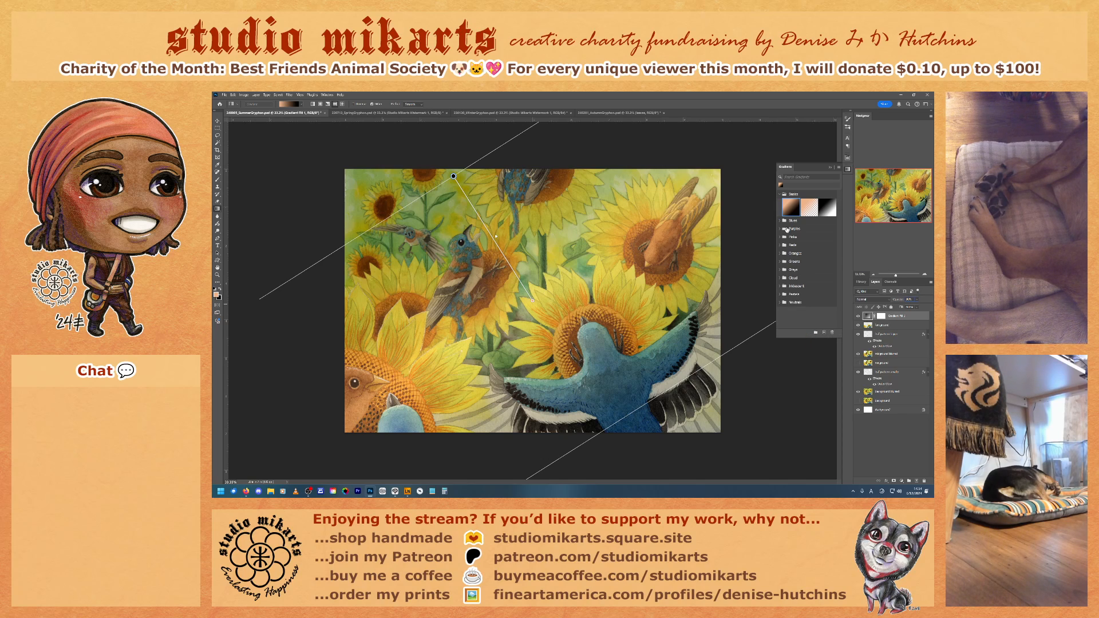
left_click(781, 220)
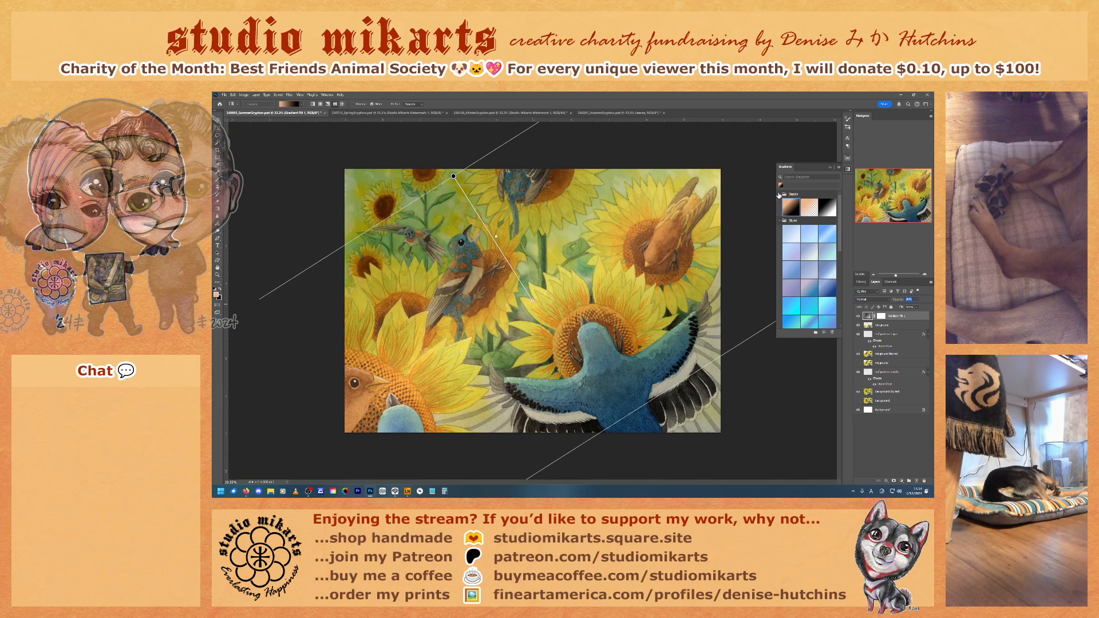
left_click(779, 195)
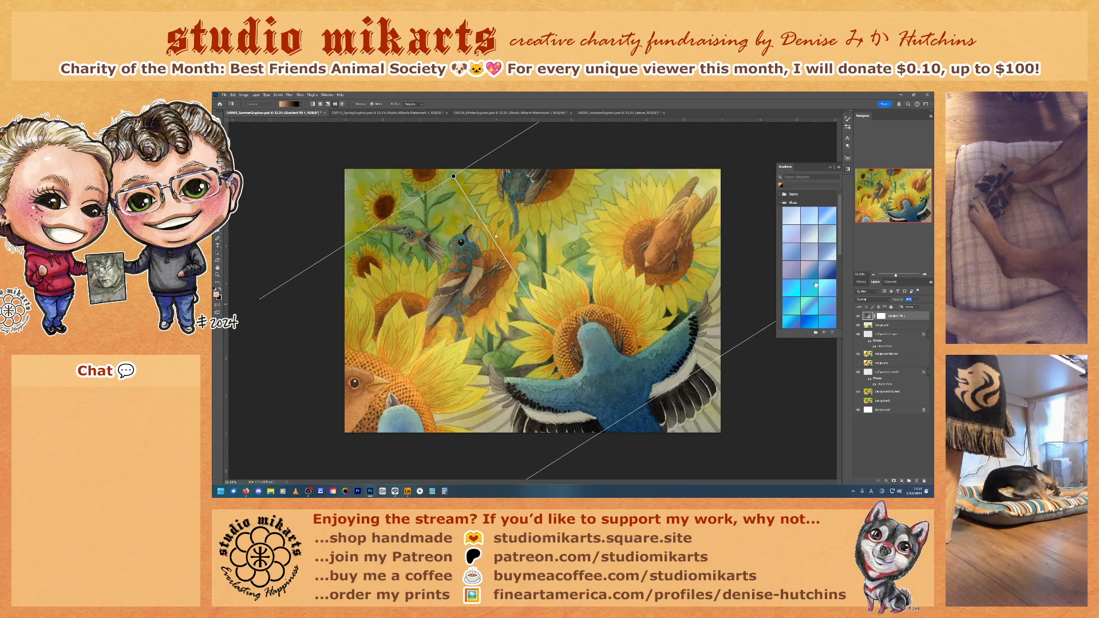
left_click(780, 203)
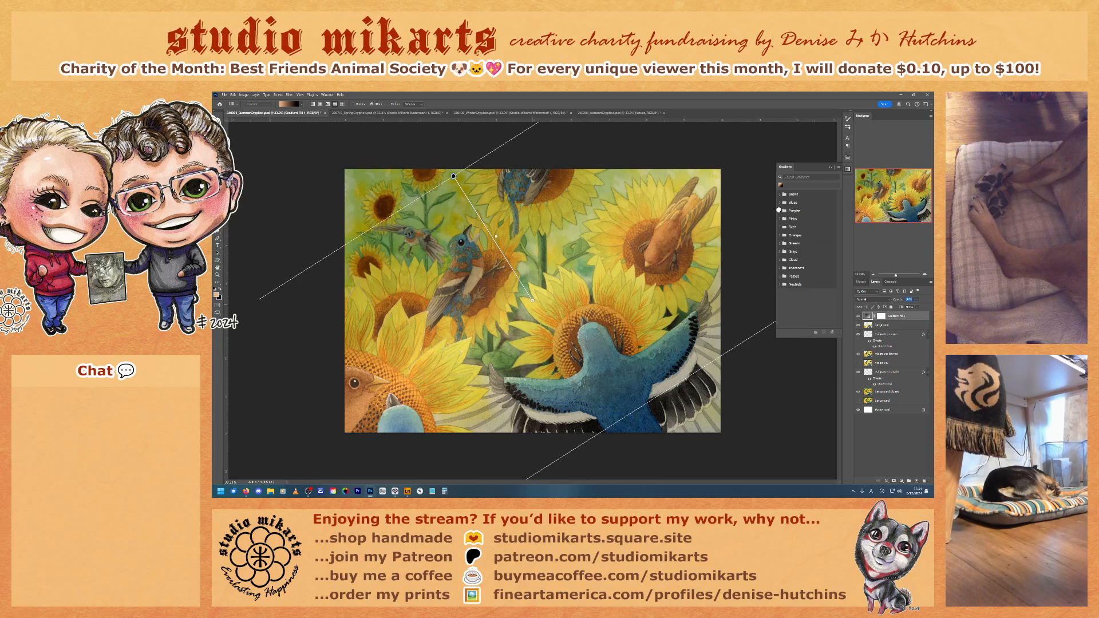
Step: Try the multicolor presets at the end of the Purples folder on the gradient fill layer
left_click(779, 211)
scroll(811, 259, "down", 1)
scroll(812, 259, "down", 2)
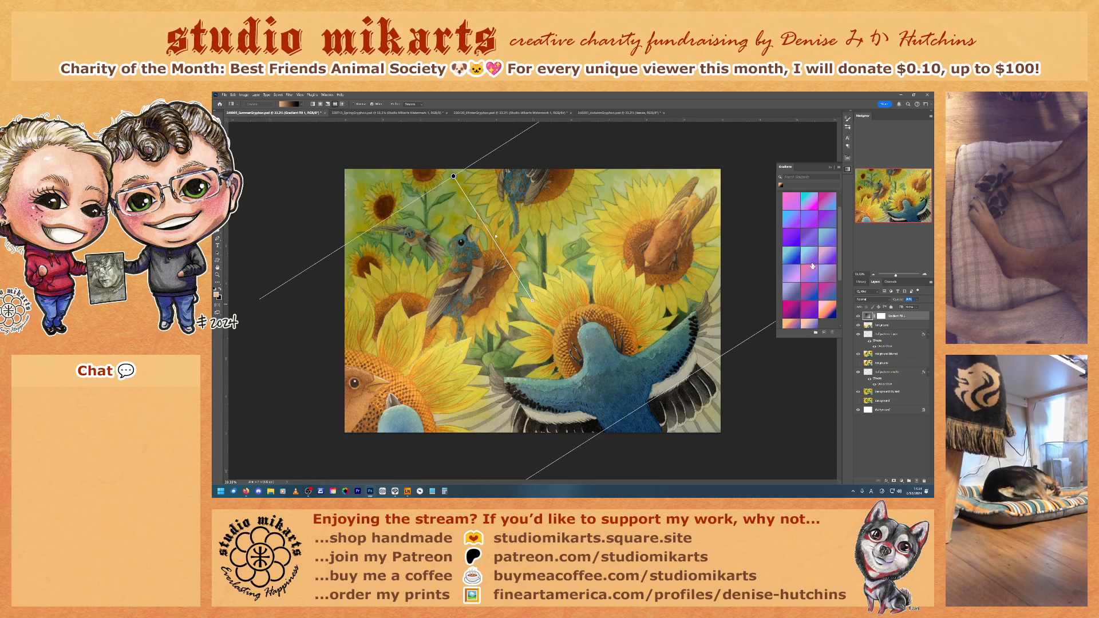
left_click(805, 309)
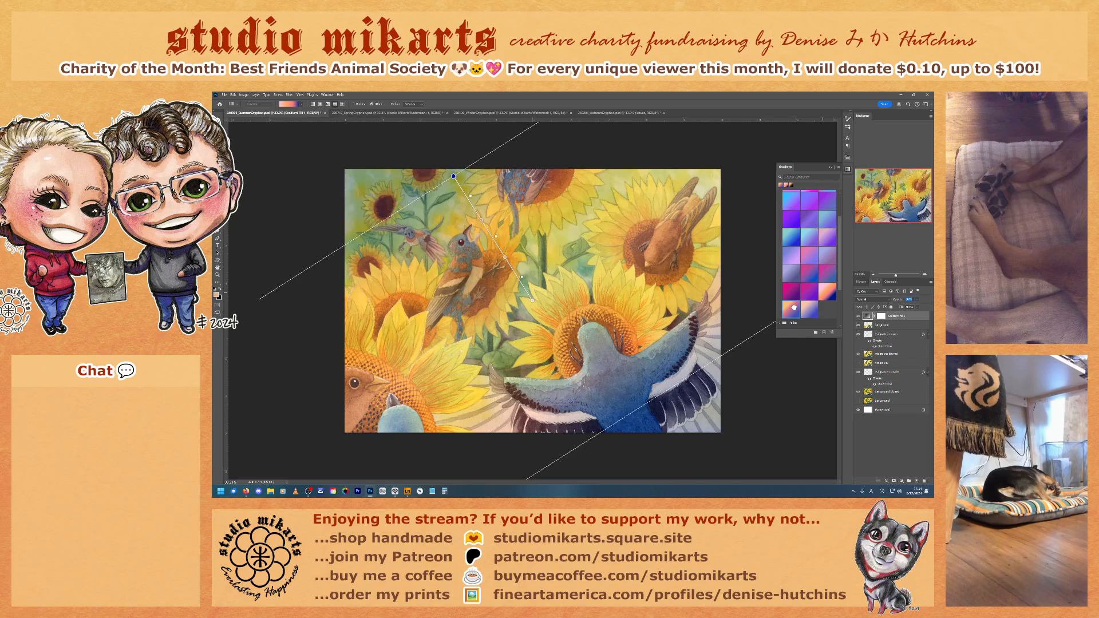
left_click(794, 309)
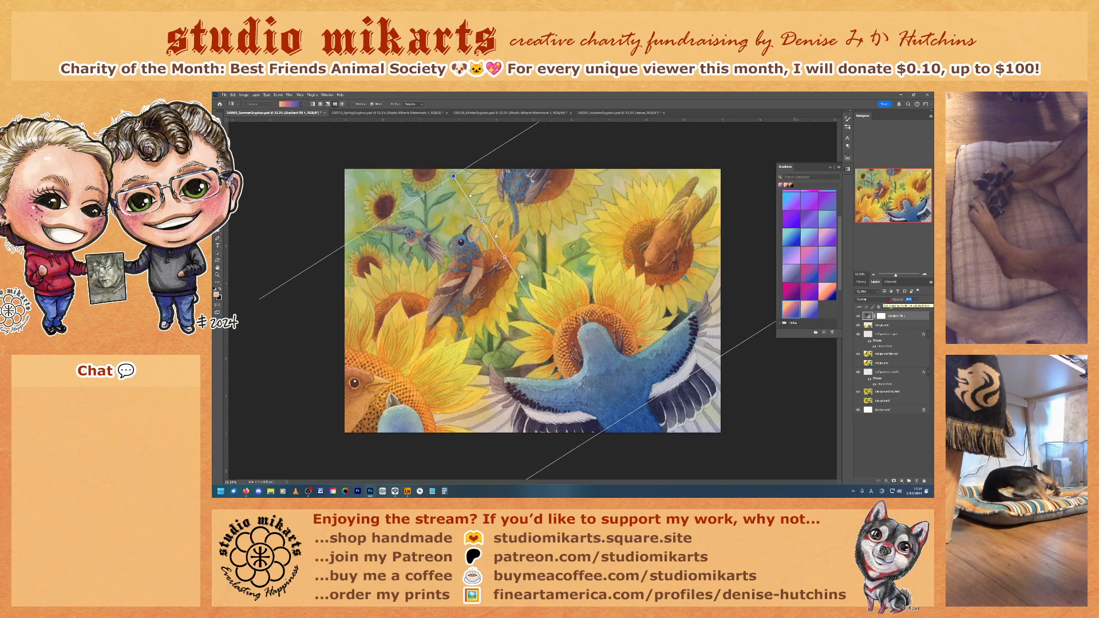
Step: Set the gradient fill layer's blend mode to Overlay and toggle its visibility to compare the painting with and without it
left_click(889, 300)
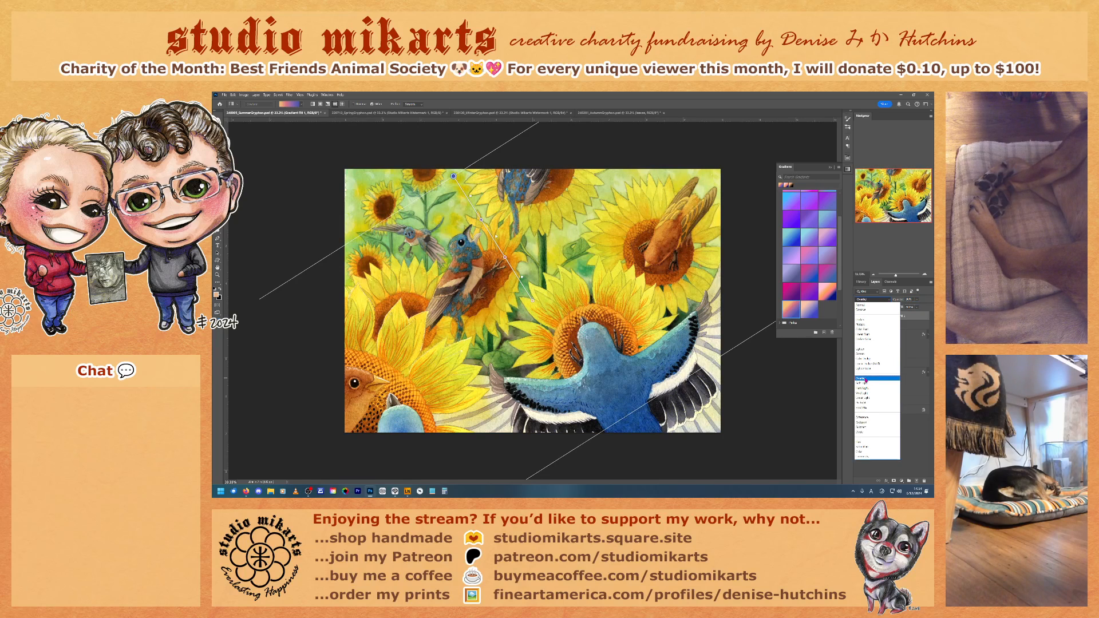
left_click(866, 379)
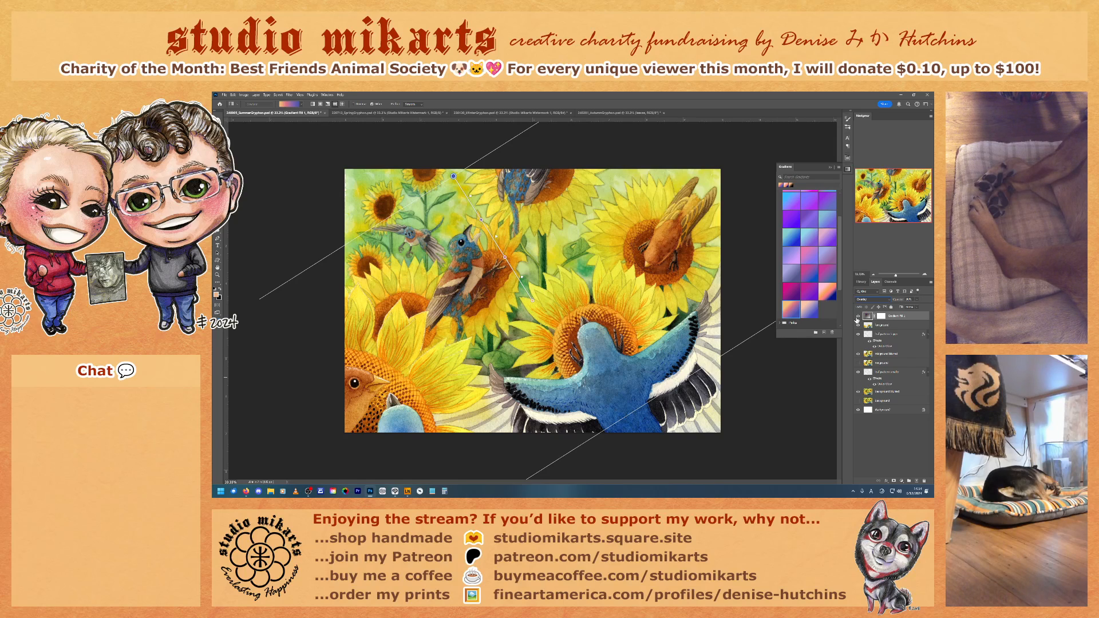
left_click(857, 318)
left_click(857, 319)
left_click(856, 318)
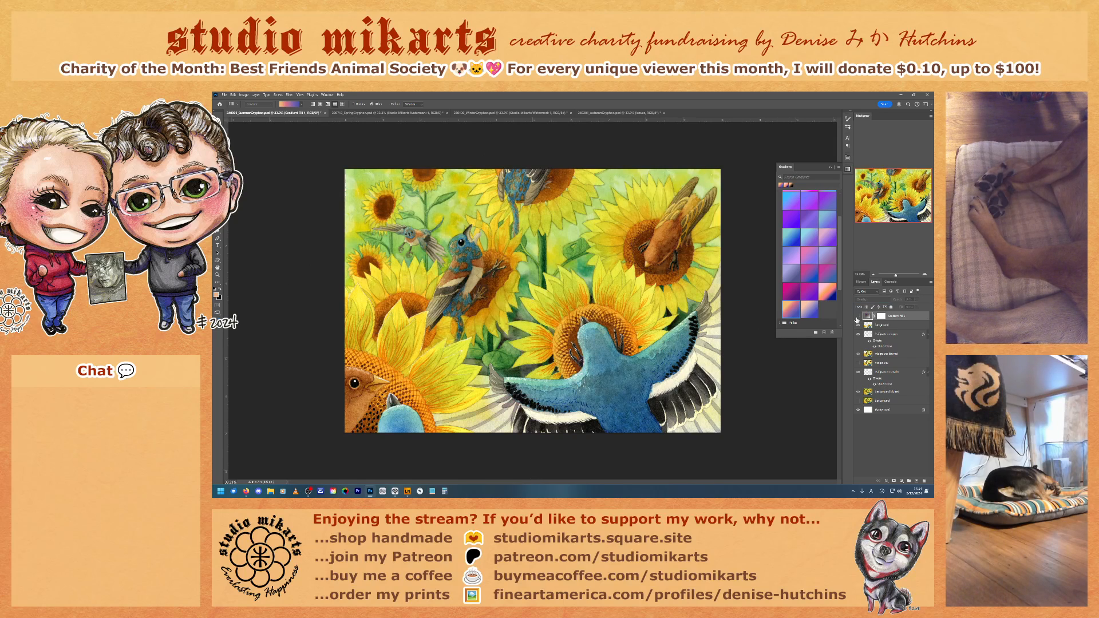
left_click(857, 318)
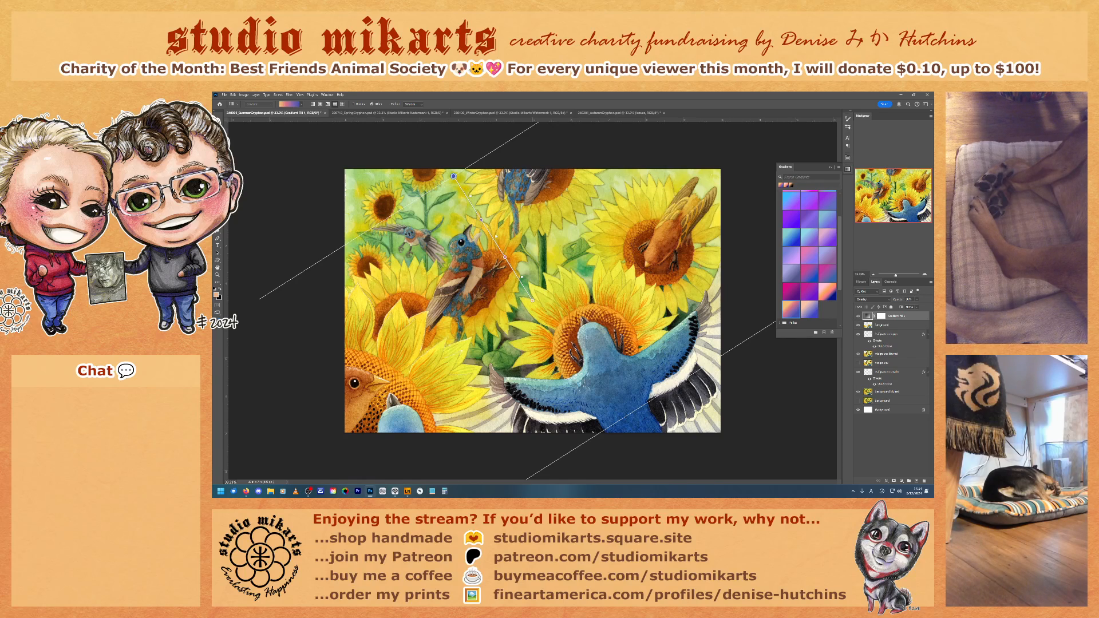
left_click(858, 317)
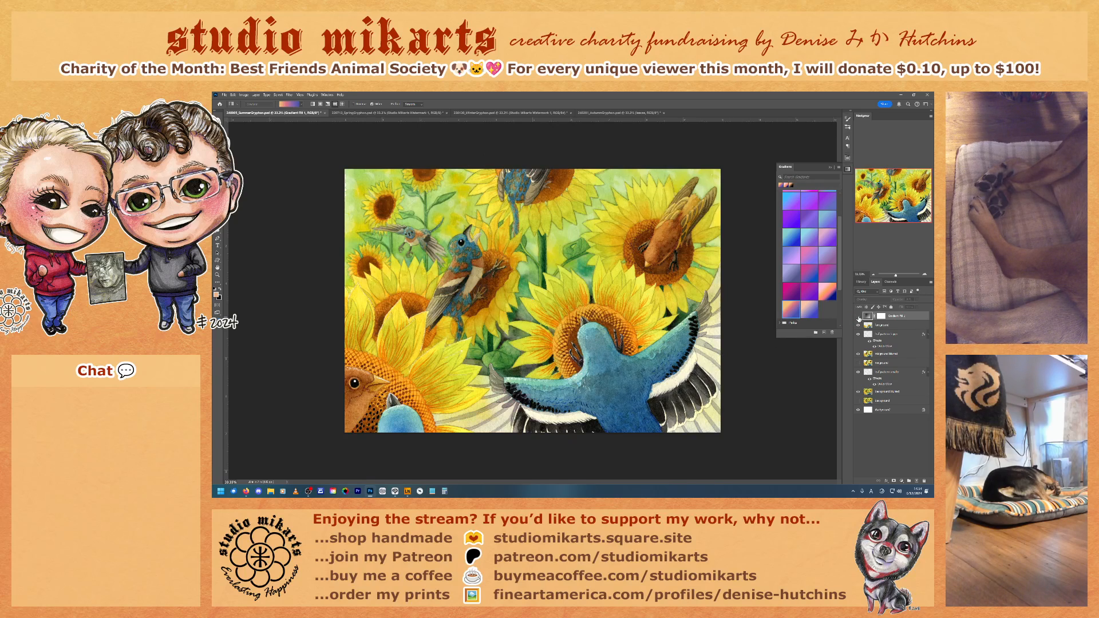
left_click(858, 317)
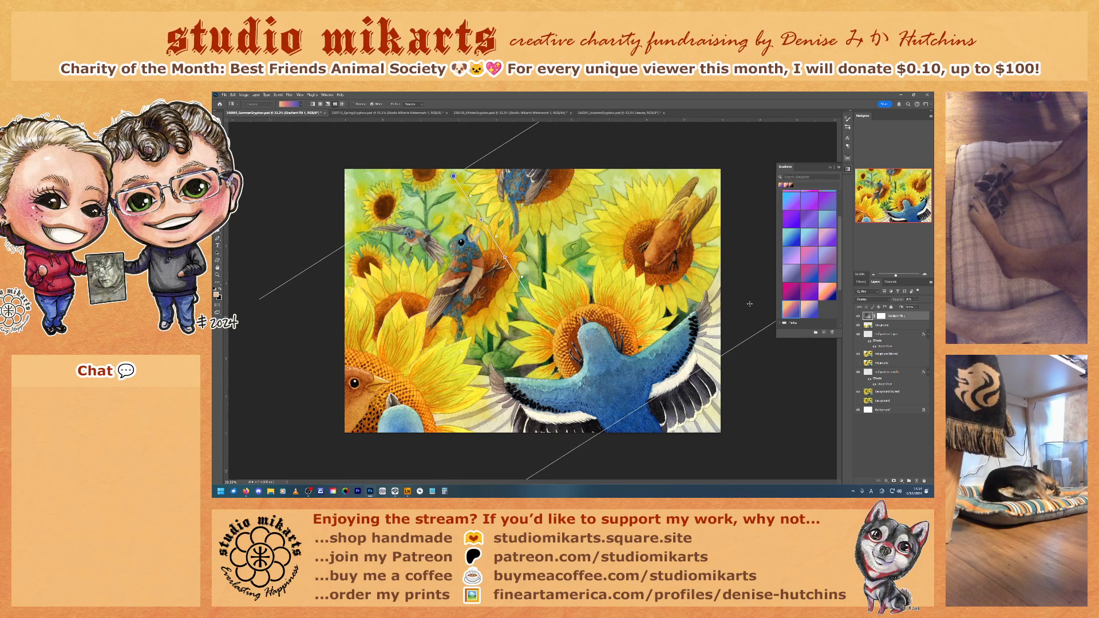
Step: Try the last gradient in the Pinks folder on the fill layer
scroll(780, 267, "down", 5)
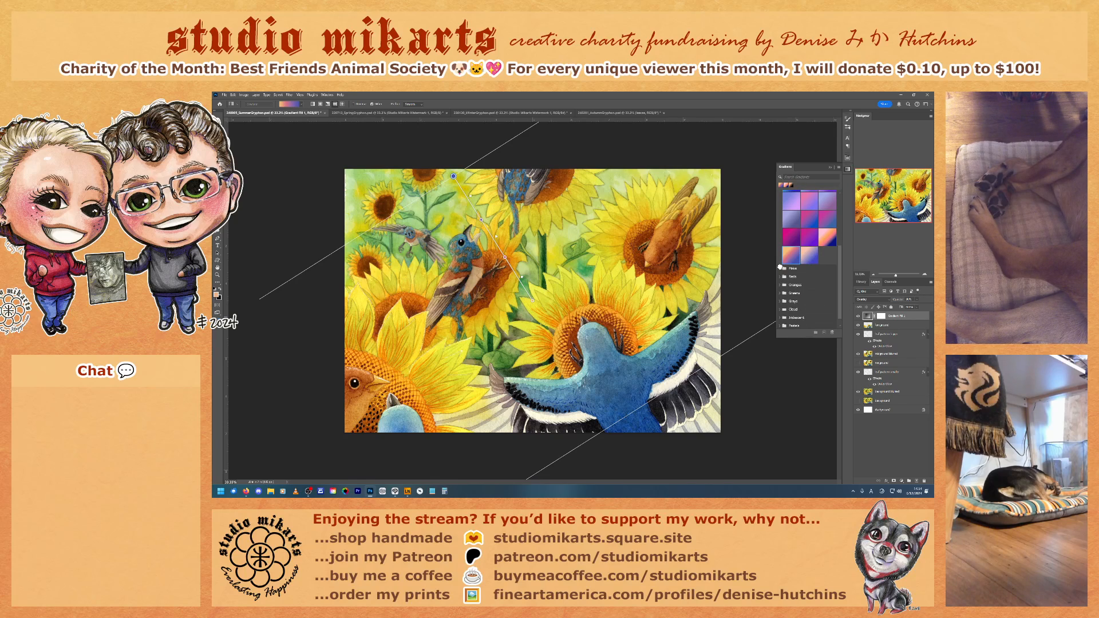
left_click(779, 267)
scroll(807, 258, "down", 3)
left_click(807, 290)
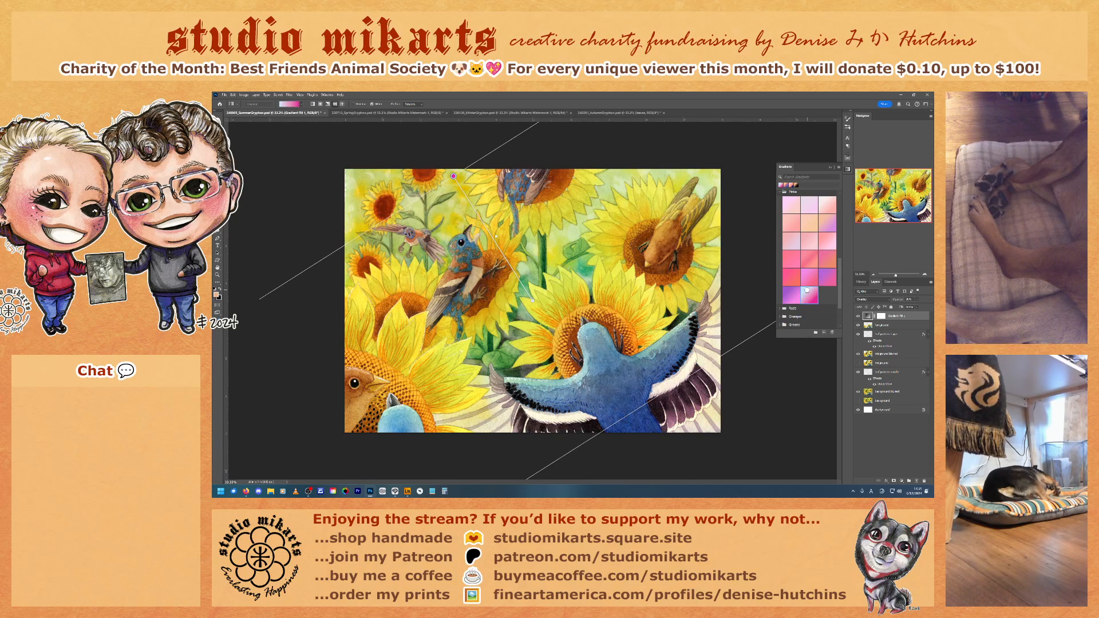
scroll(804, 295, "down", 2)
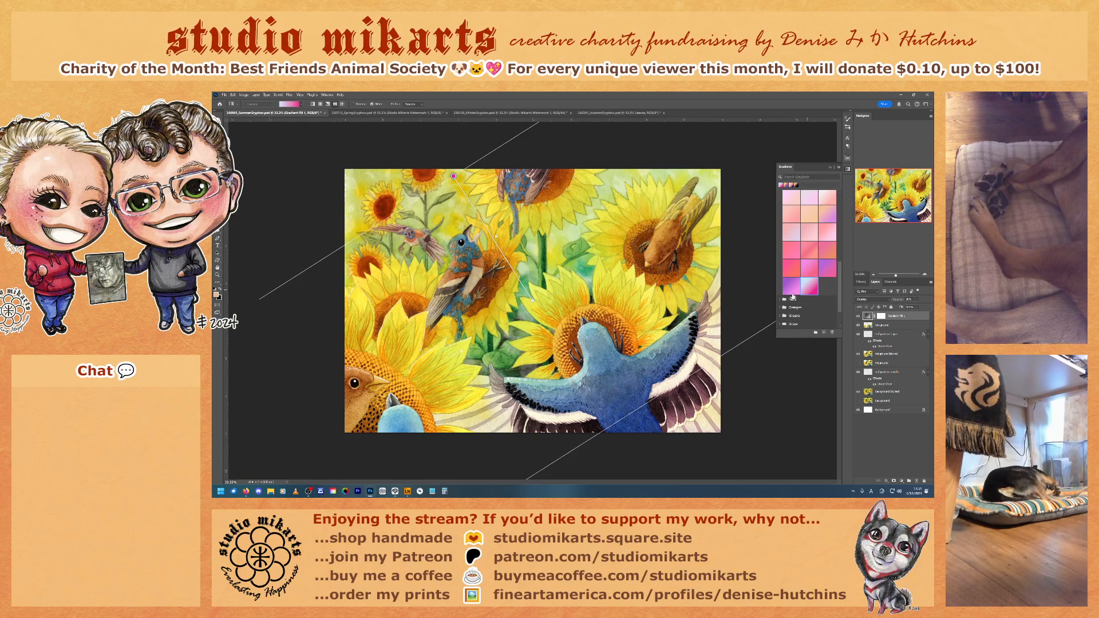
Step: Try two gradients from the Reds folder on the fill layer, the orange-to-blue one and the magenta one
scroll(796, 298, "down", 1)
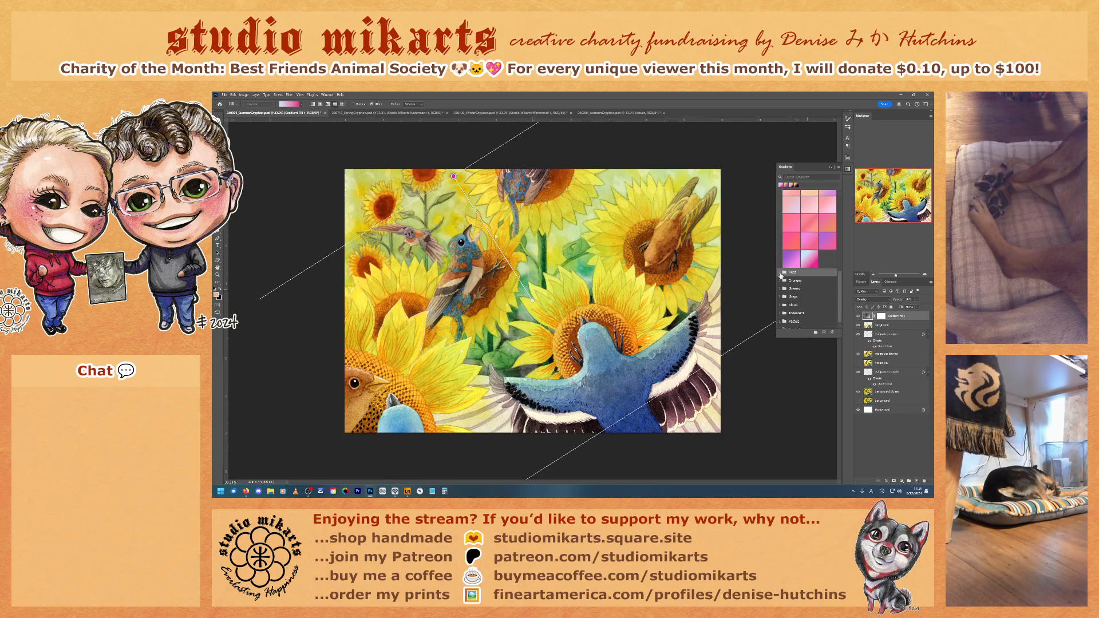
left_click(779, 273)
scroll(802, 295, "down", 2)
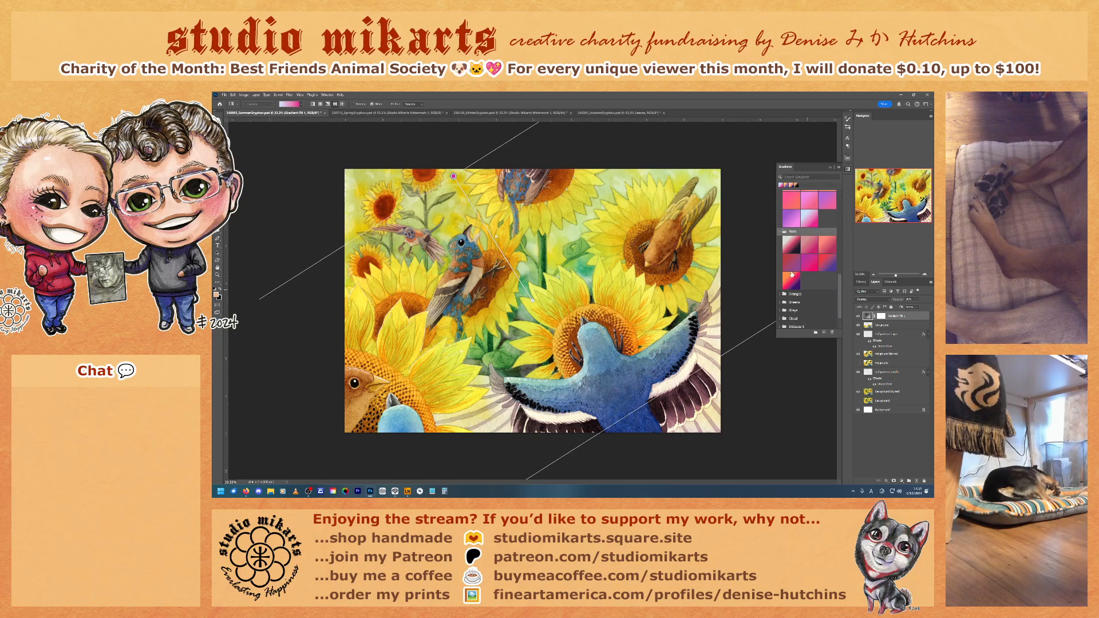
left_click(790, 282)
scroll(802, 281, "down", 1)
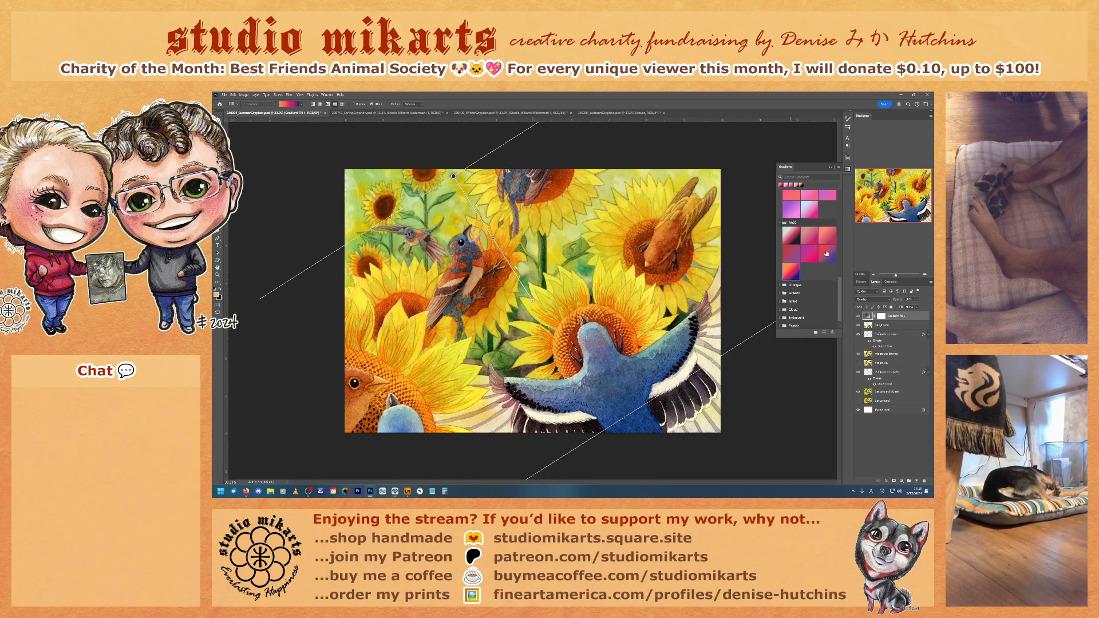
left_click(805, 252)
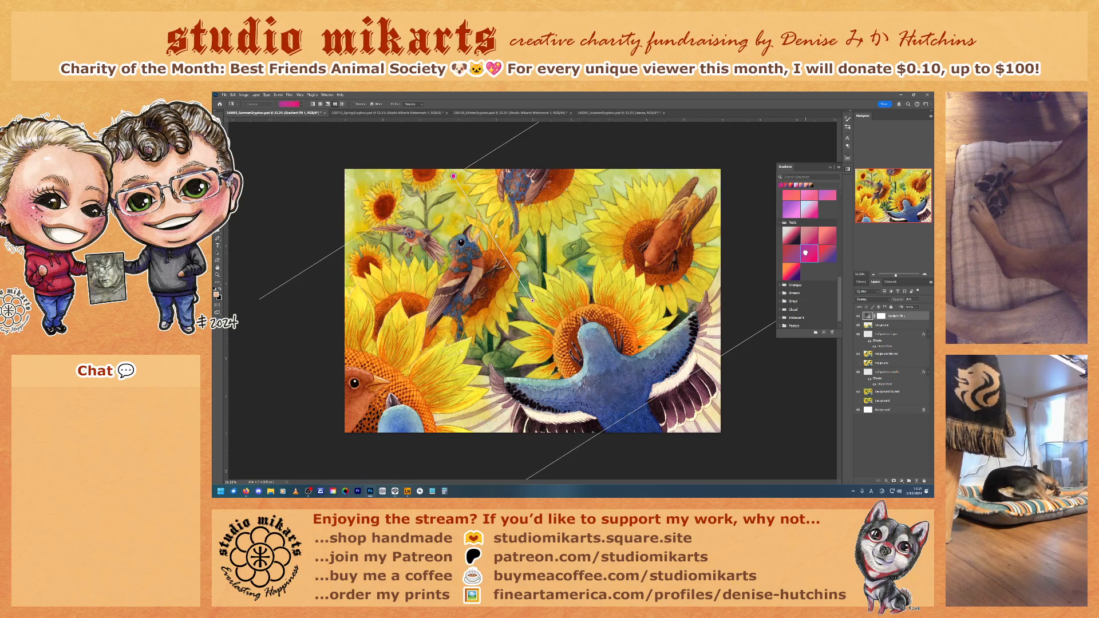
Step: Try an orange and a red-pink gradient from the Oranges folder on the fill layer
scroll(807, 256, "down", 1)
left_click(780, 276)
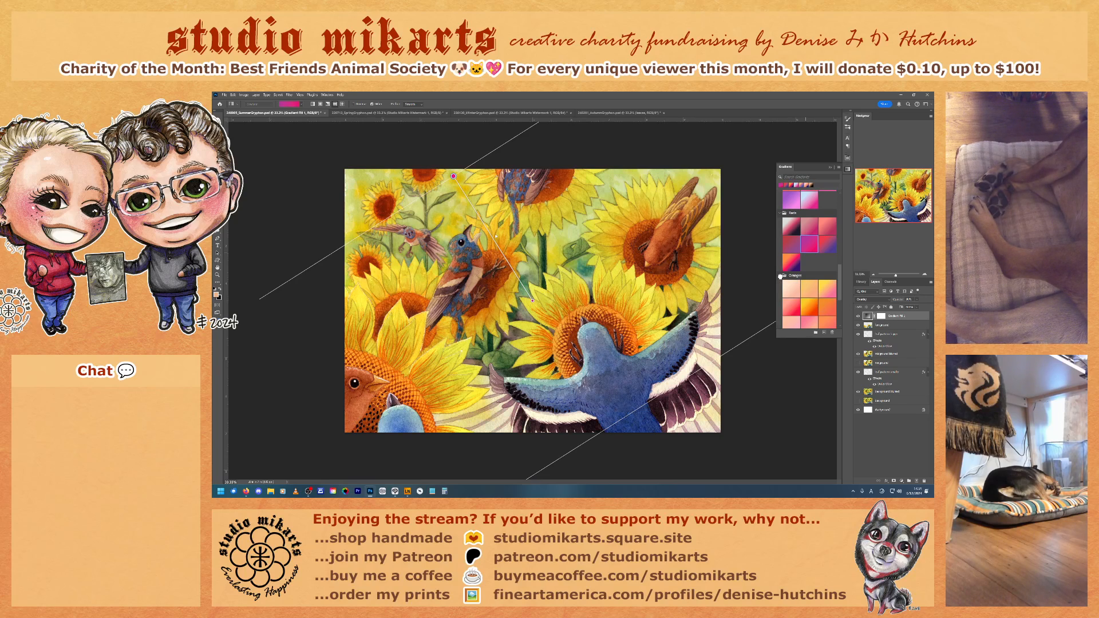
scroll(804, 300, "down", 2)
left_click(805, 258)
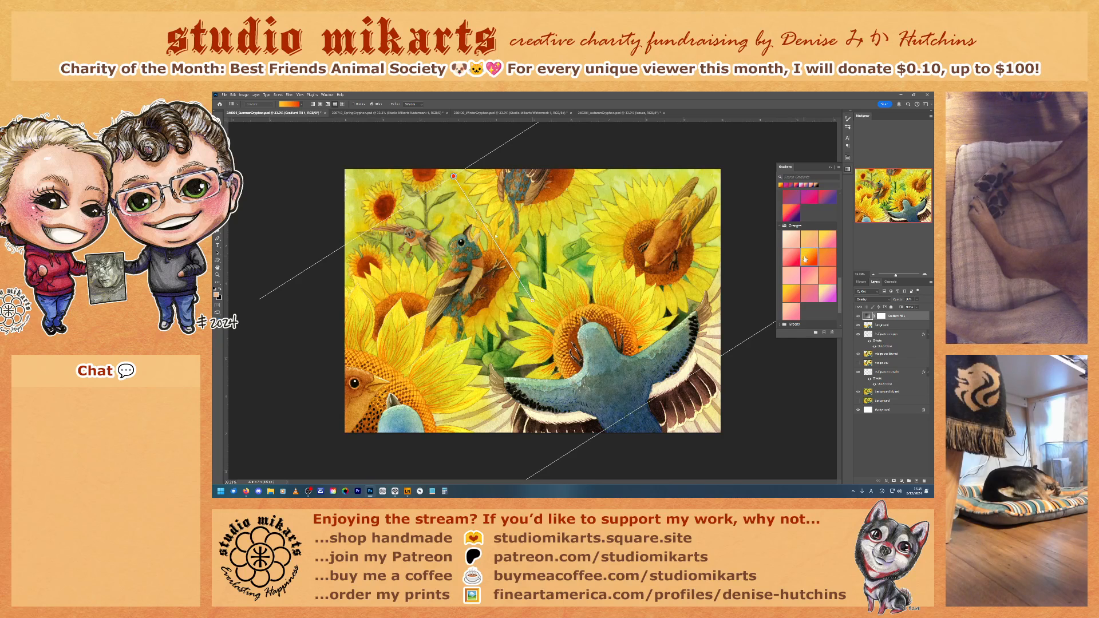
left_click(787, 256)
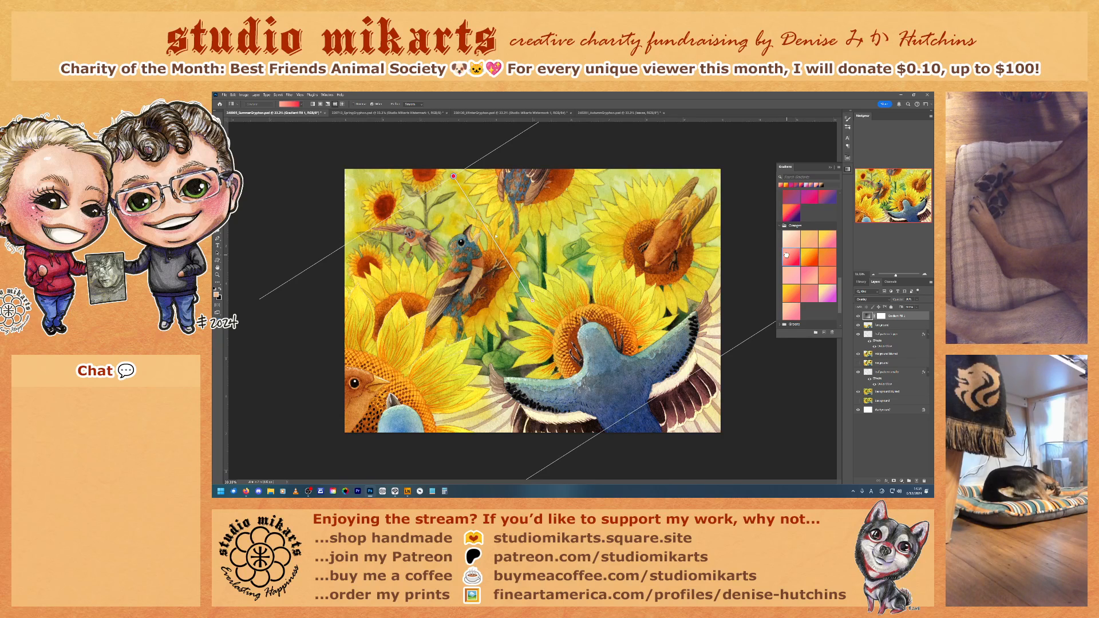
Step: Try yellow-green, green and blue gradients from the Greens folder on the fill layer
scroll(802, 303, "down", 3)
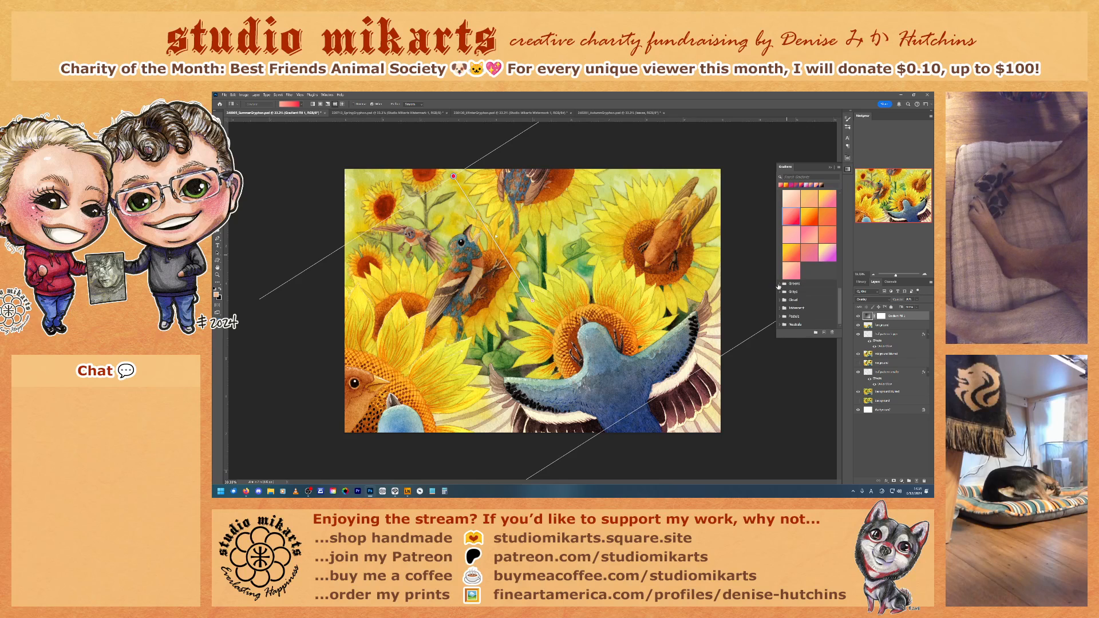
left_click(780, 284)
scroll(810, 294, "down", 5)
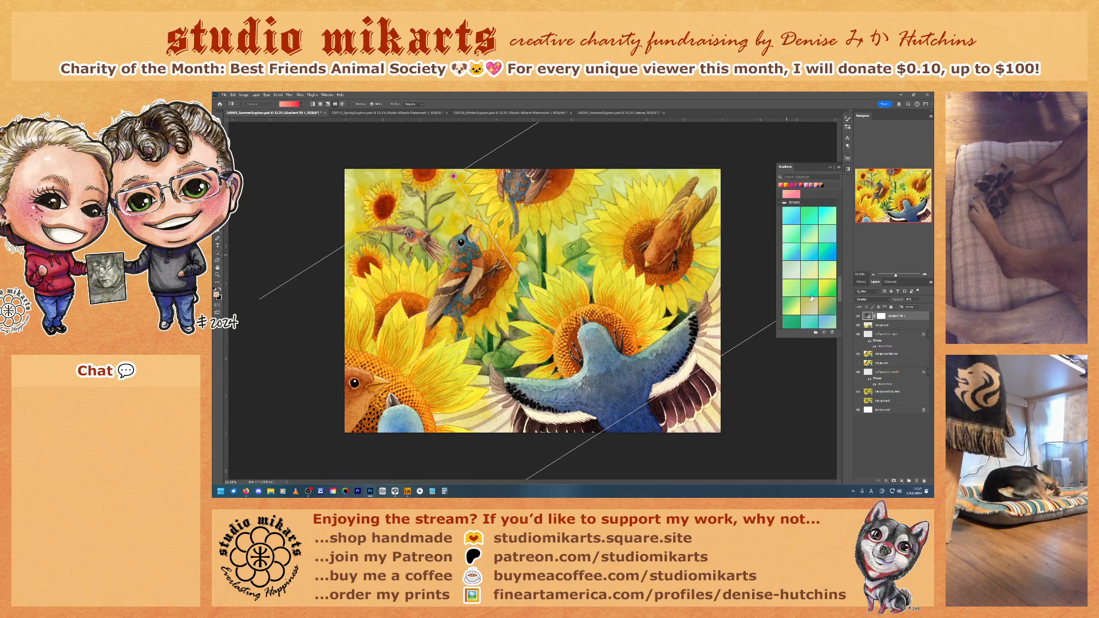
left_click(827, 279)
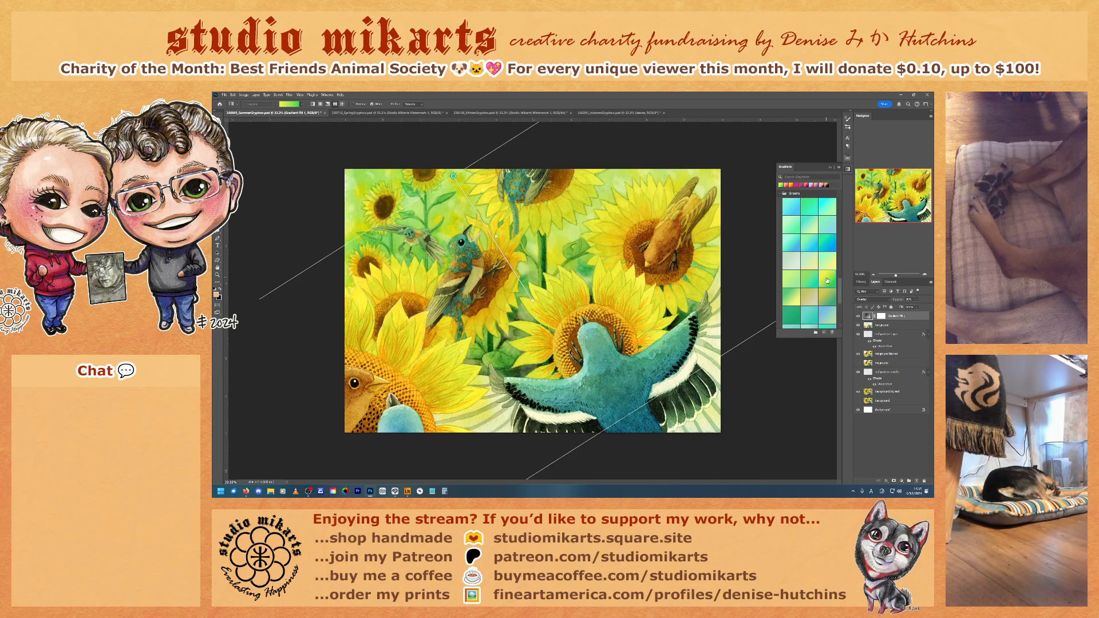
scroll(827, 280, "down", 3)
left_click(790, 264)
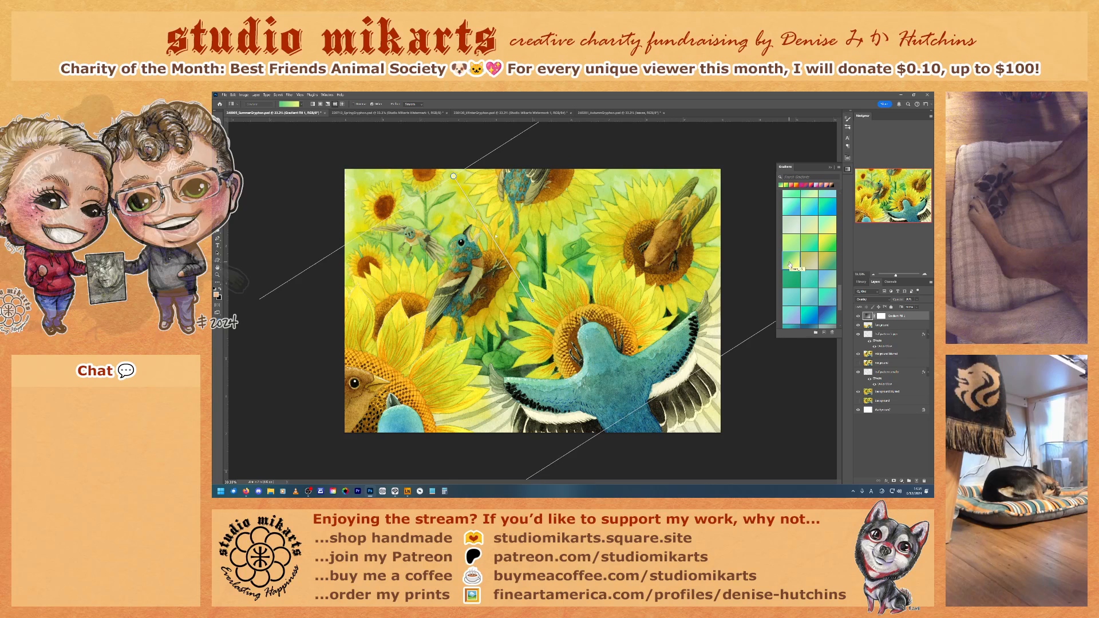
scroll(817, 271, "down", 1)
scroll(817, 271, "down", 1)
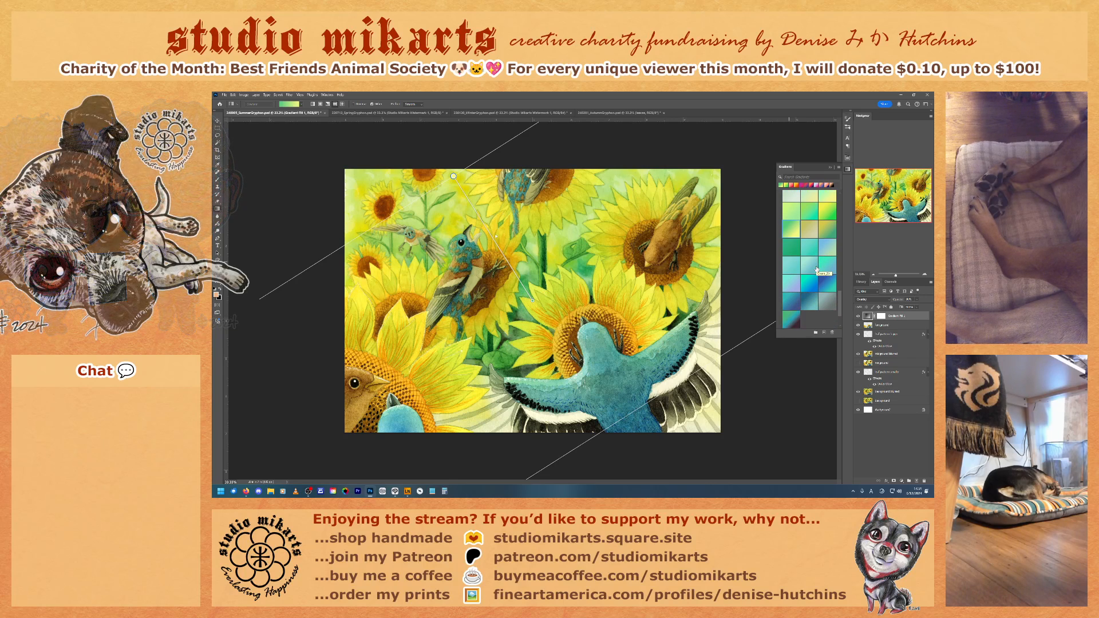
left_click(831, 280)
Step: Expand the Cloud and Iridescent folders and move the gradient's start point onto the bird at the canvas's top center
scroll(832, 281, "down", 1)
scroll(832, 282, "down", 1)
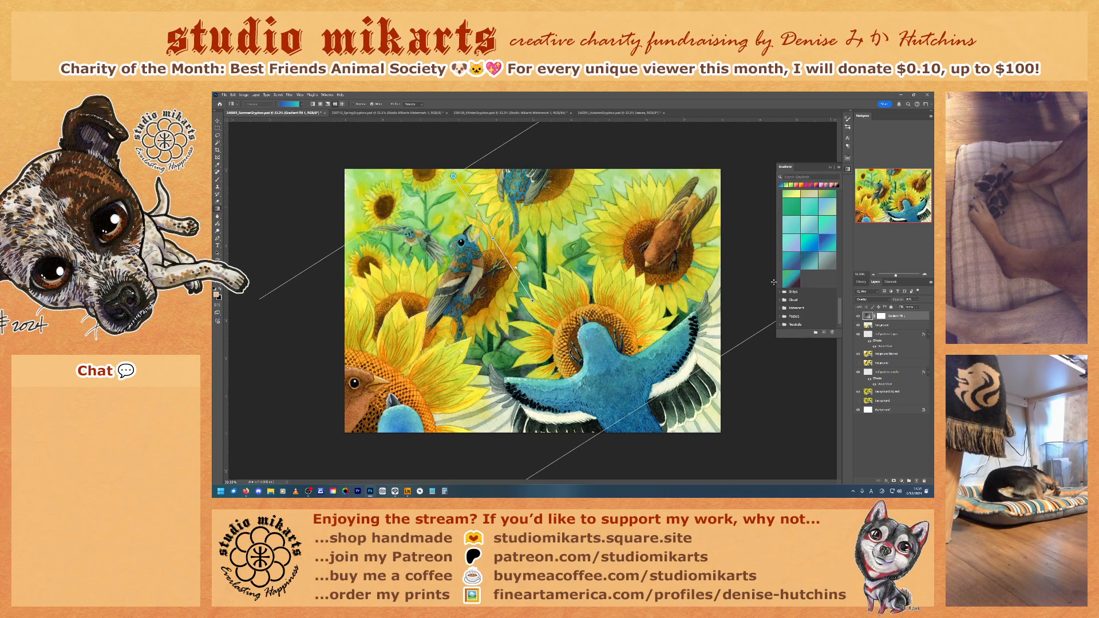
left_click(794, 300)
left_click(780, 300)
scroll(787, 306, "down", 3)
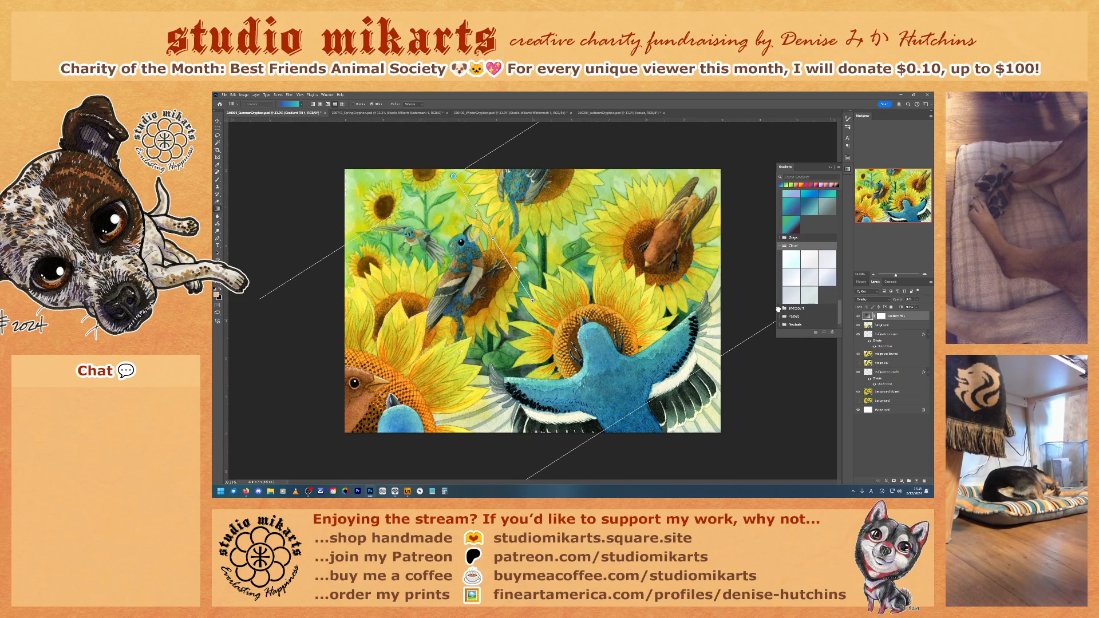
left_click(779, 308)
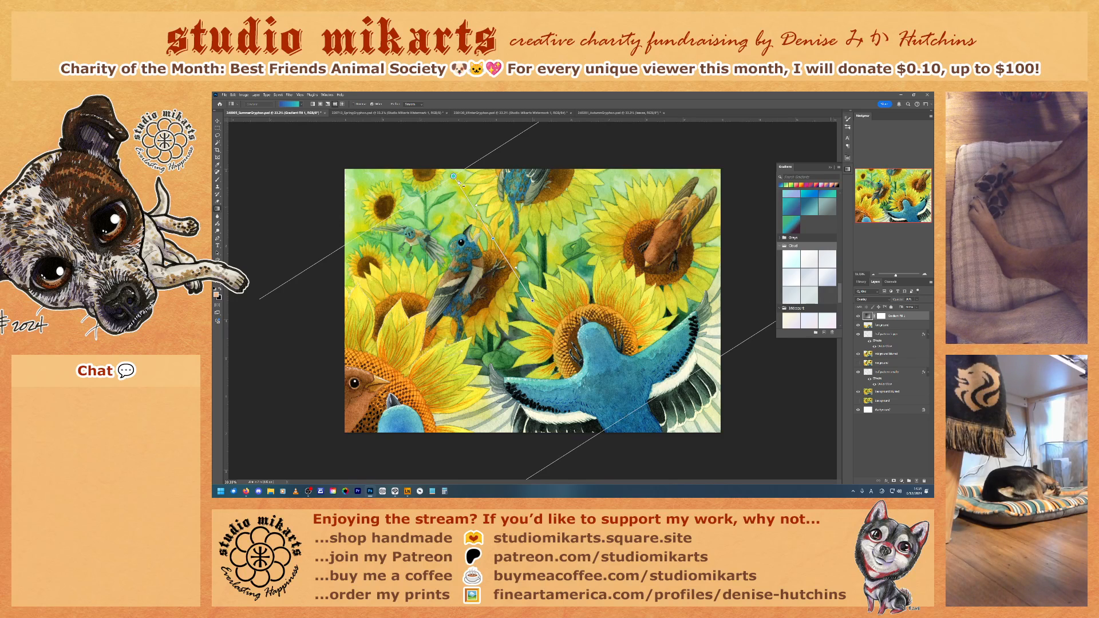
mouse_move(453, 176)
left_mouse_down()
mouse_move(515, 217)
mouse_move(557, 232)
mouse_move(538, 214)
mouse_move(569, 235)
mouse_move(549, 246)
mouse_move(508, 188)
left_mouse_up()
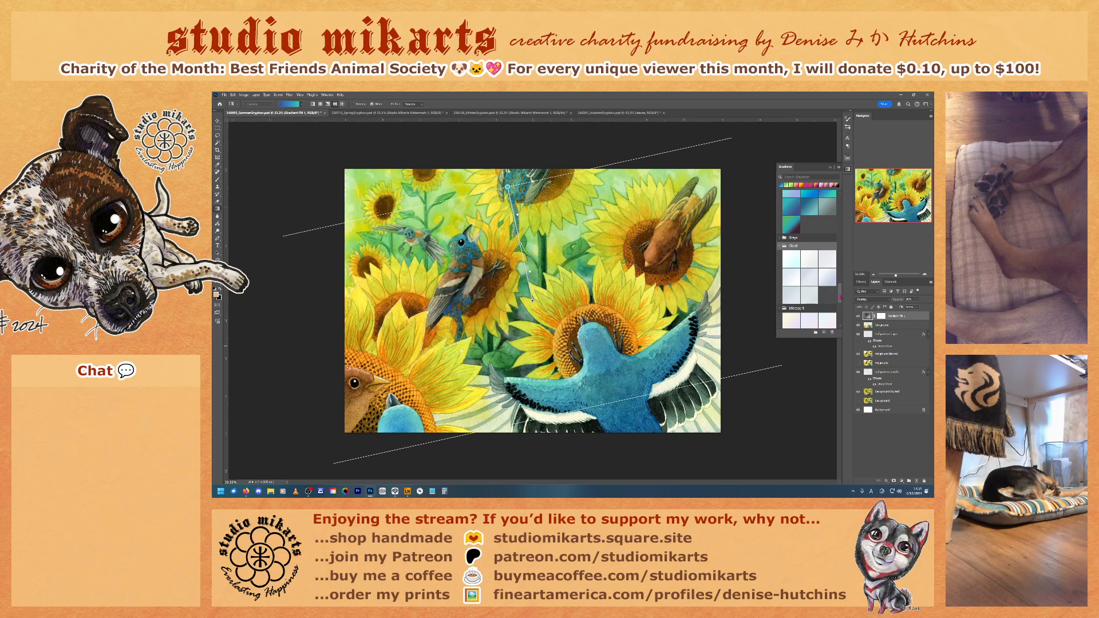
Step: Compare several Iridescent presets on the gradient fill layer and apply the pink-to-blue one
left_click_drag(841, 297, 845, 331)
left_click(825, 253)
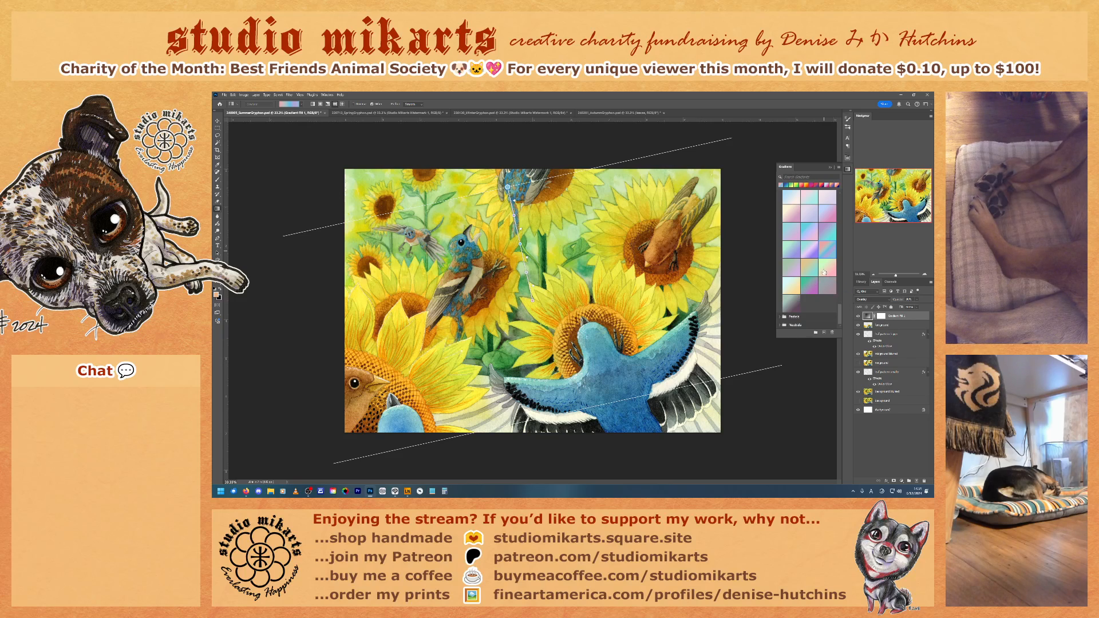
left_click(824, 270)
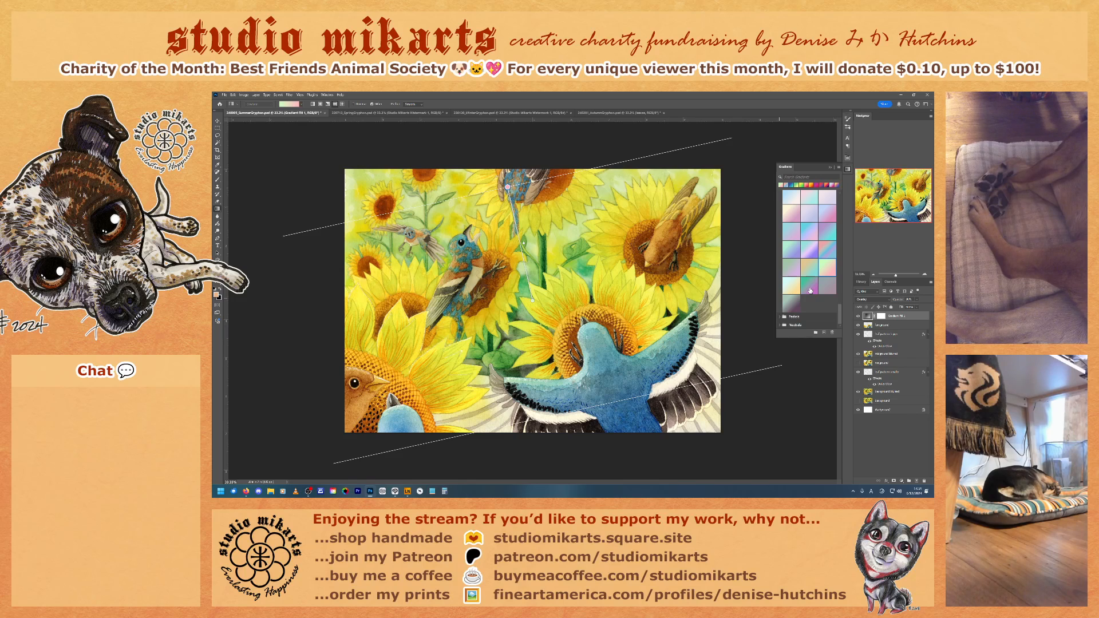
left_click(809, 287)
left_click(824, 269)
left_click(829, 253)
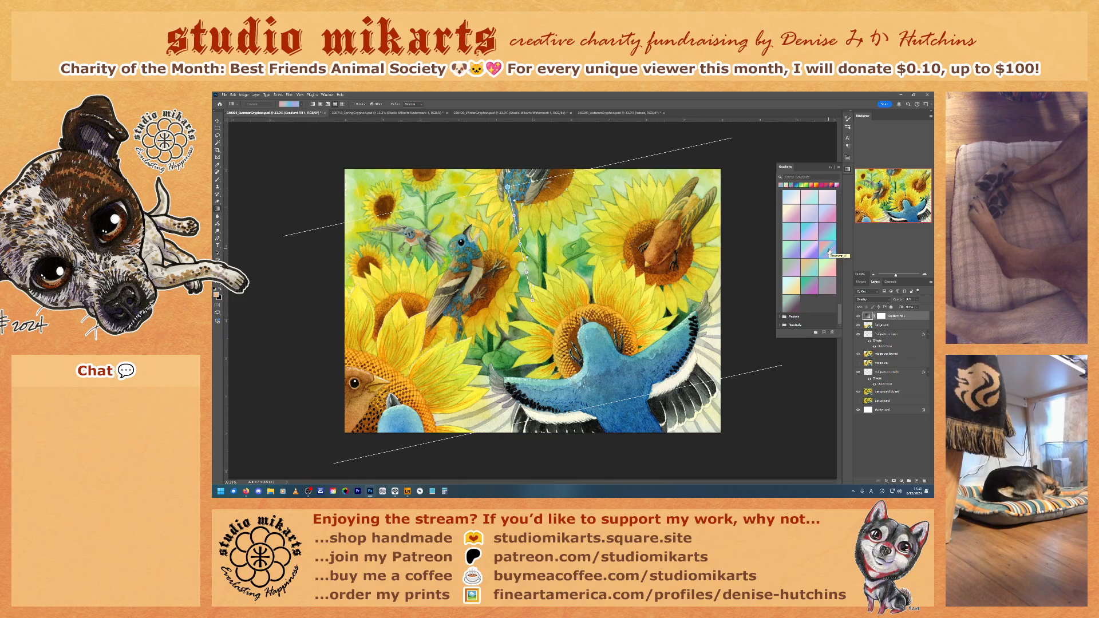
scroll(827, 267, "down", 3)
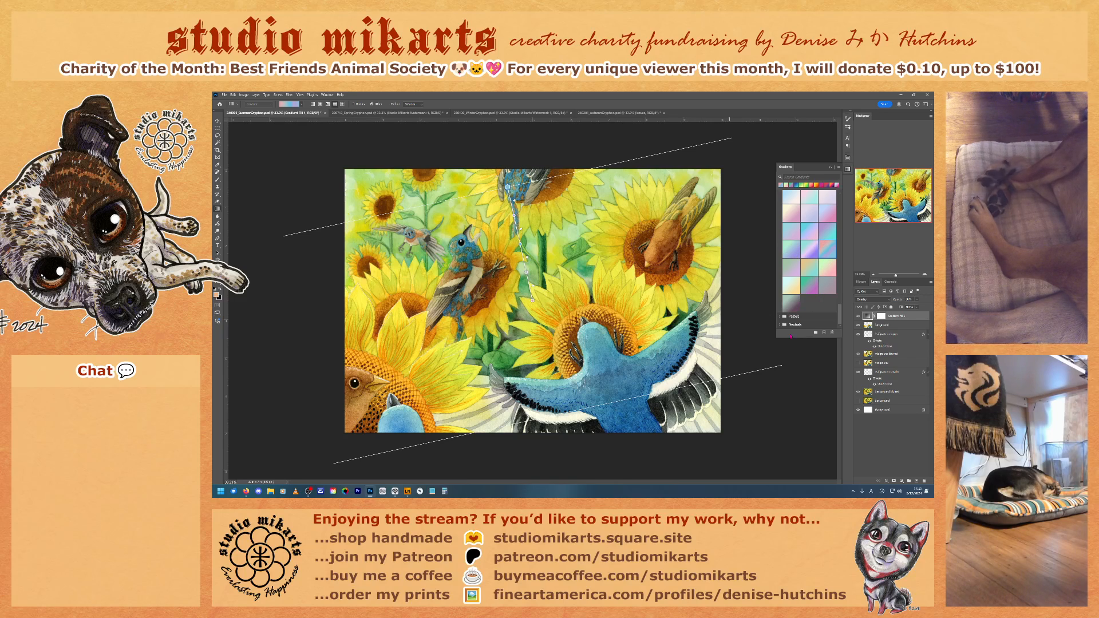
Step: Look through the Pastels and Neutrals gradient presets and collapse the Iridescent and Cloud folders
left_click(817, 315)
scroll(817, 314, "down", 4)
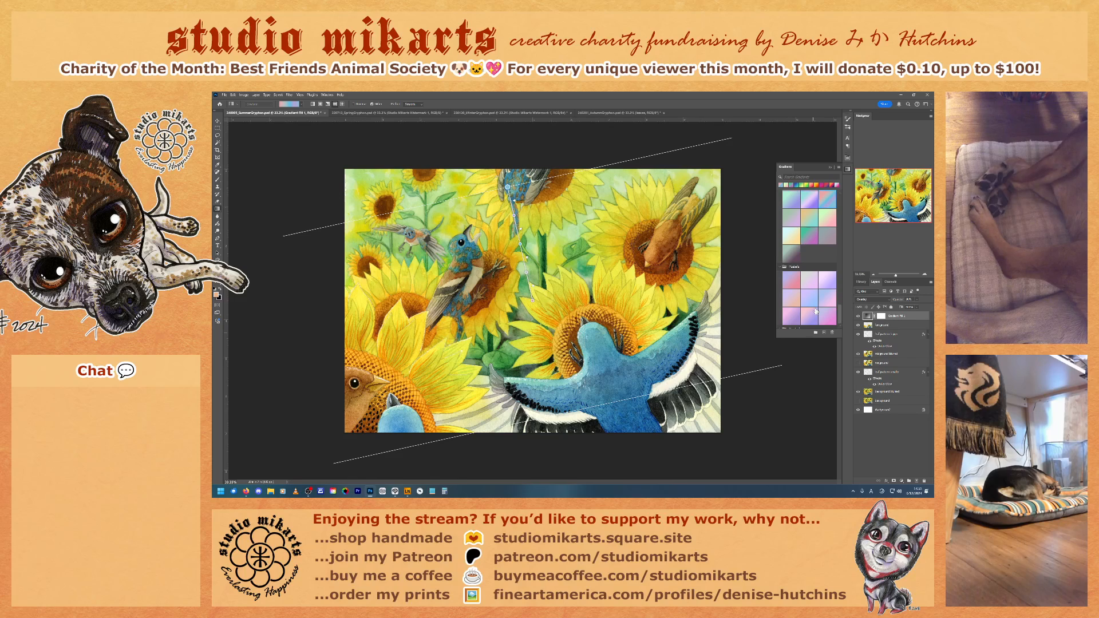
scroll(817, 316, "down", 2)
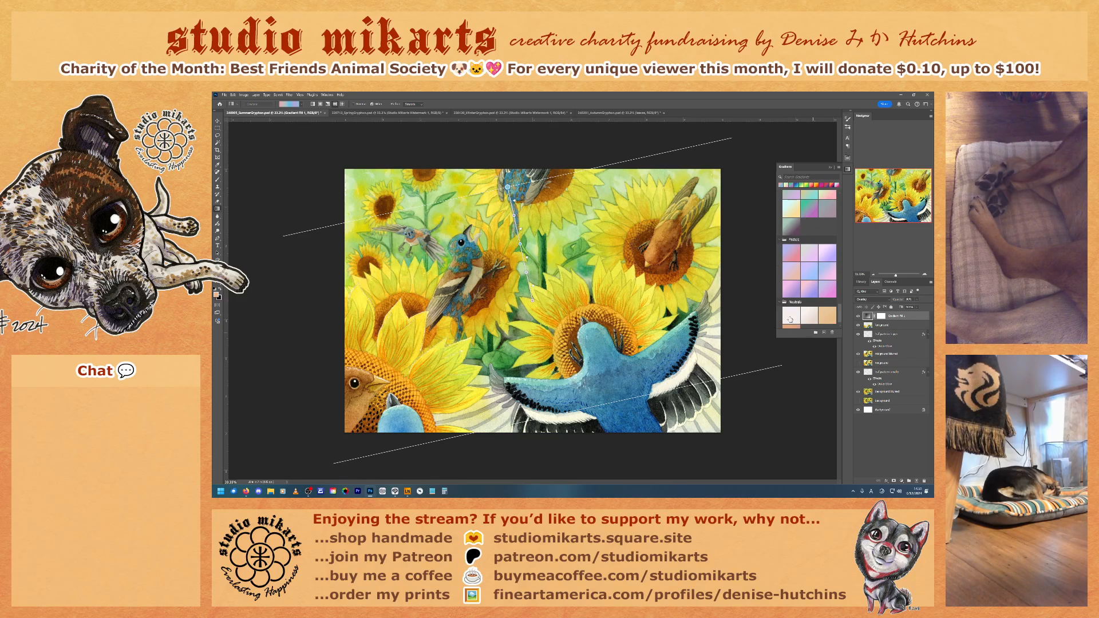
left_click(780, 290)
scroll(781, 297, "up", 1)
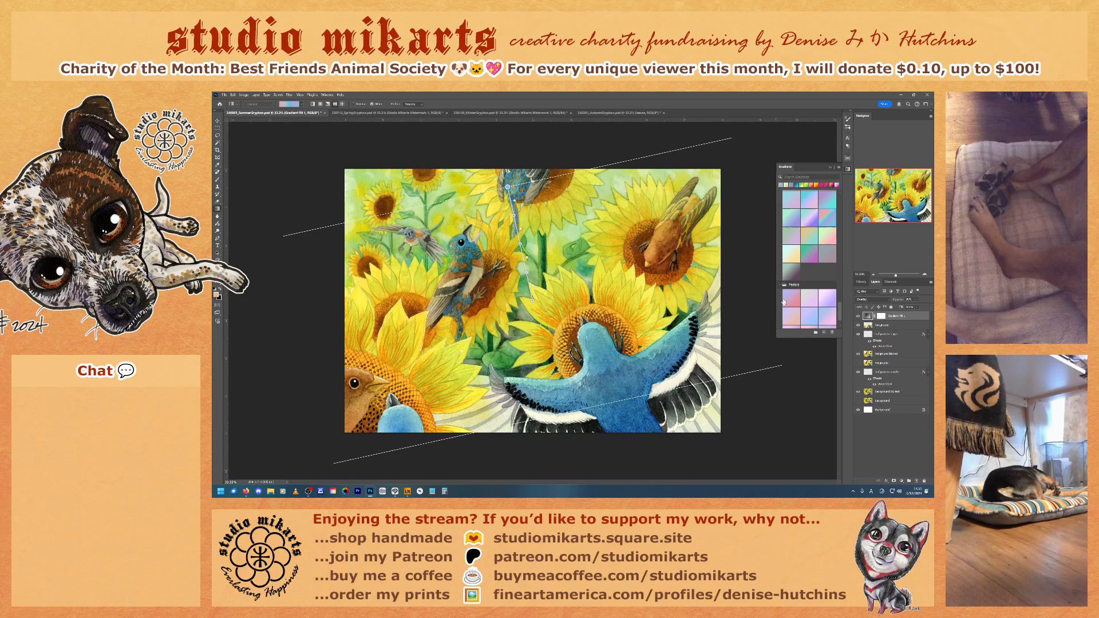
scroll(784, 292, "down", 6)
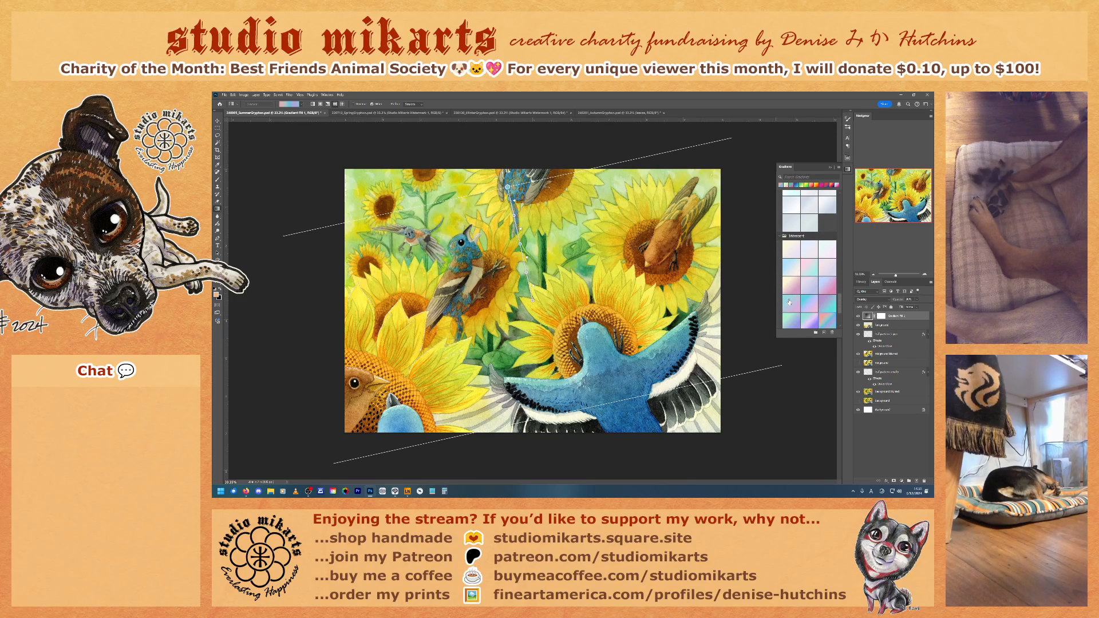
scroll(785, 296, "up", 3)
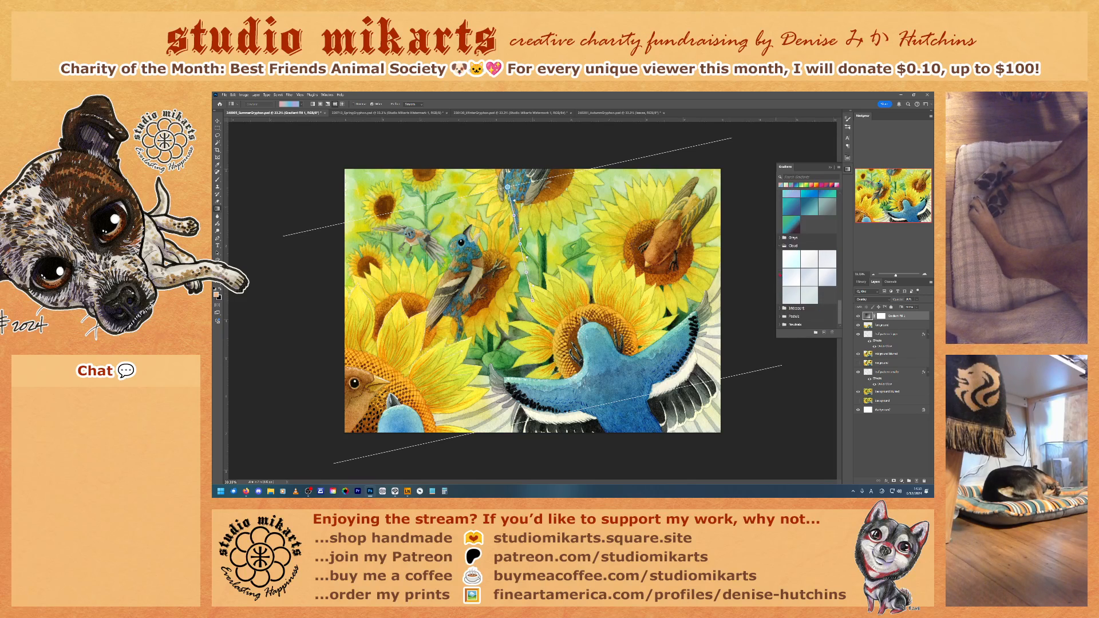
left_click(779, 268)
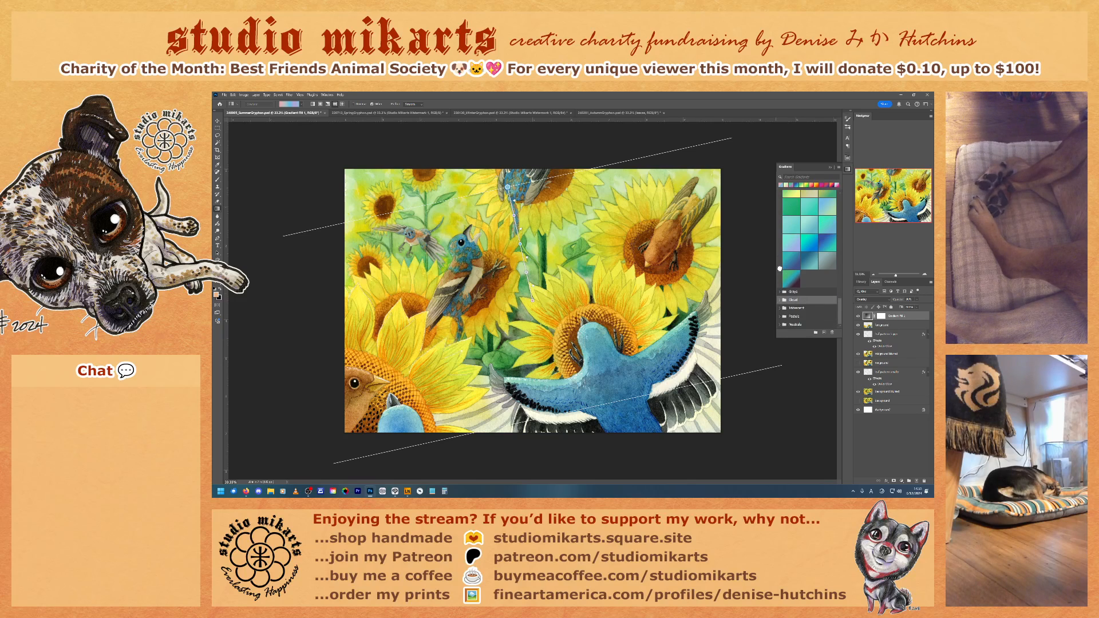
scroll(809, 255, "up", 5)
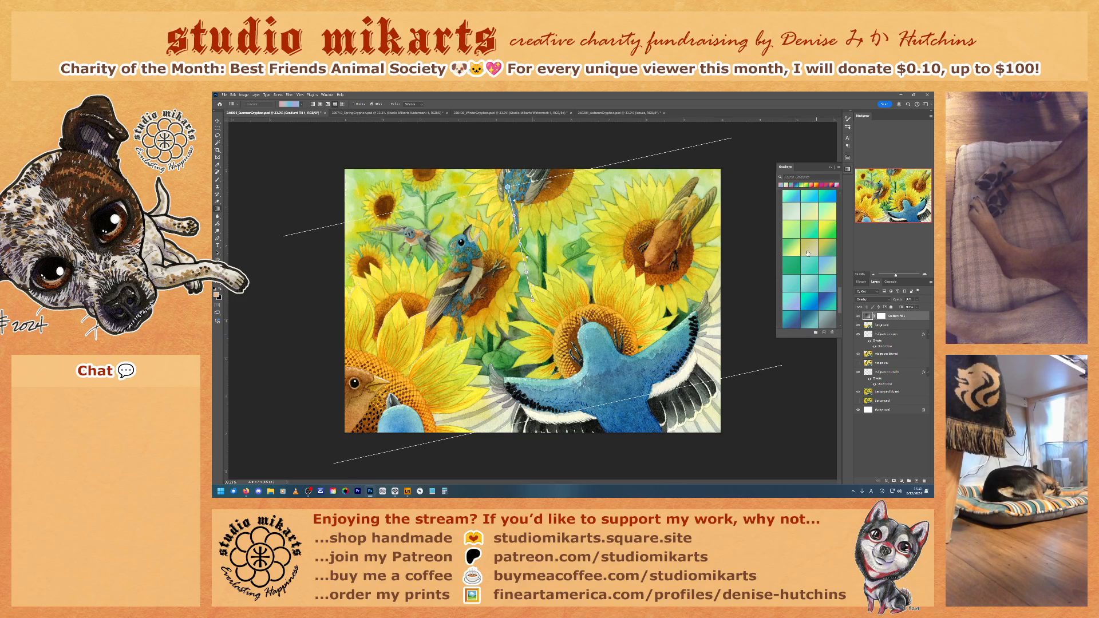
Step: Try a yellow-green gradient from the Greens folder and two gradients from the Oranges folder on the fill layer
left_click(826, 265)
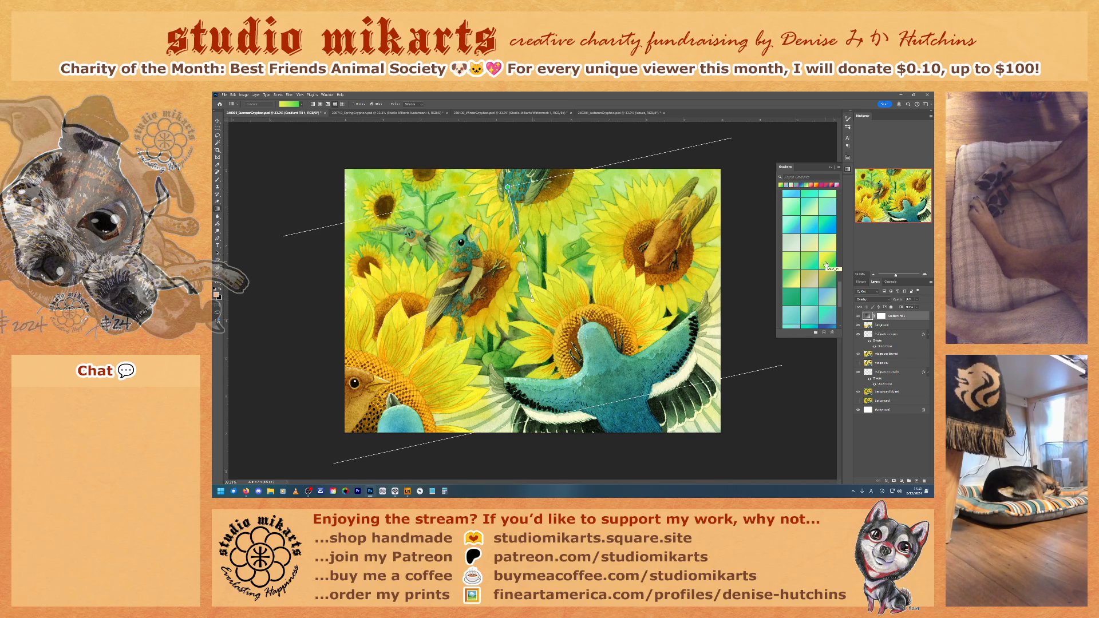
scroll(826, 265, "up", 10)
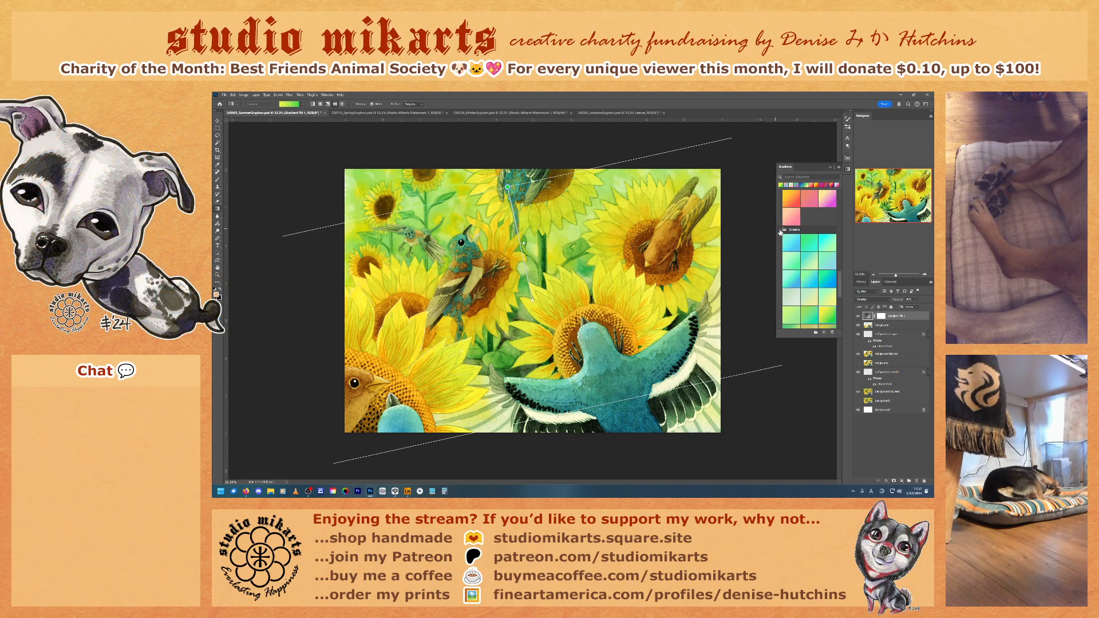
scroll(812, 273, "up", 2)
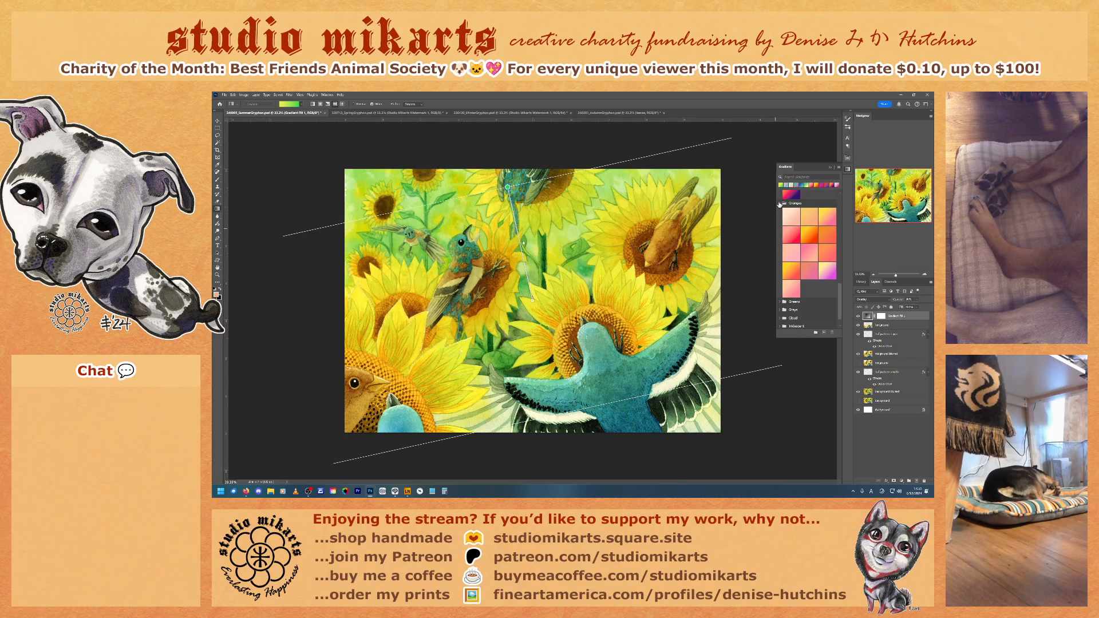
left_click(825, 272)
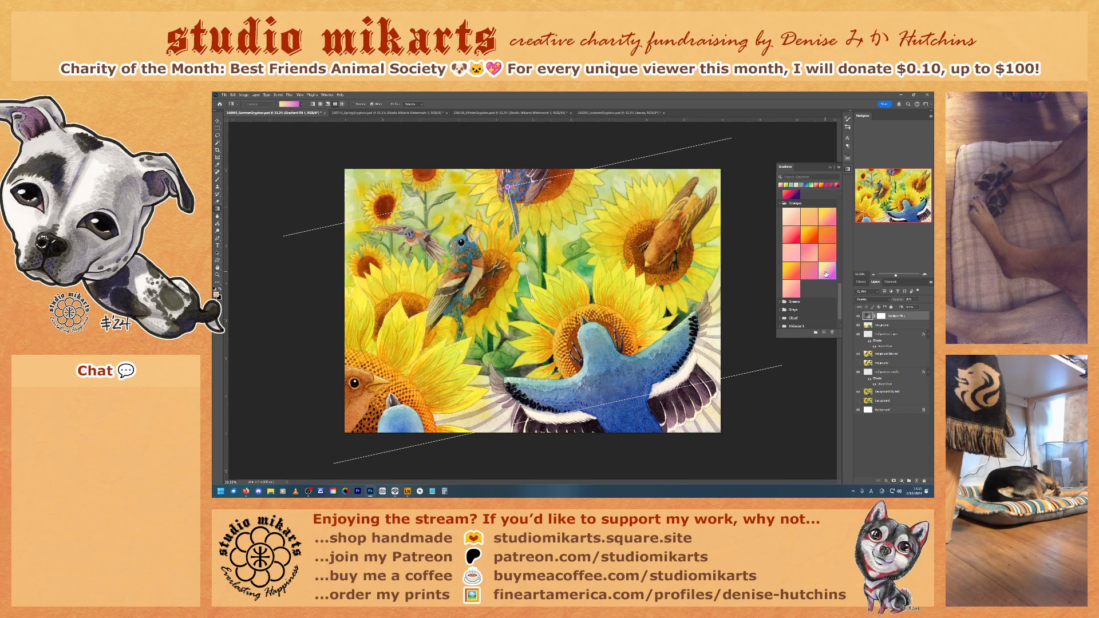
left_click(797, 274)
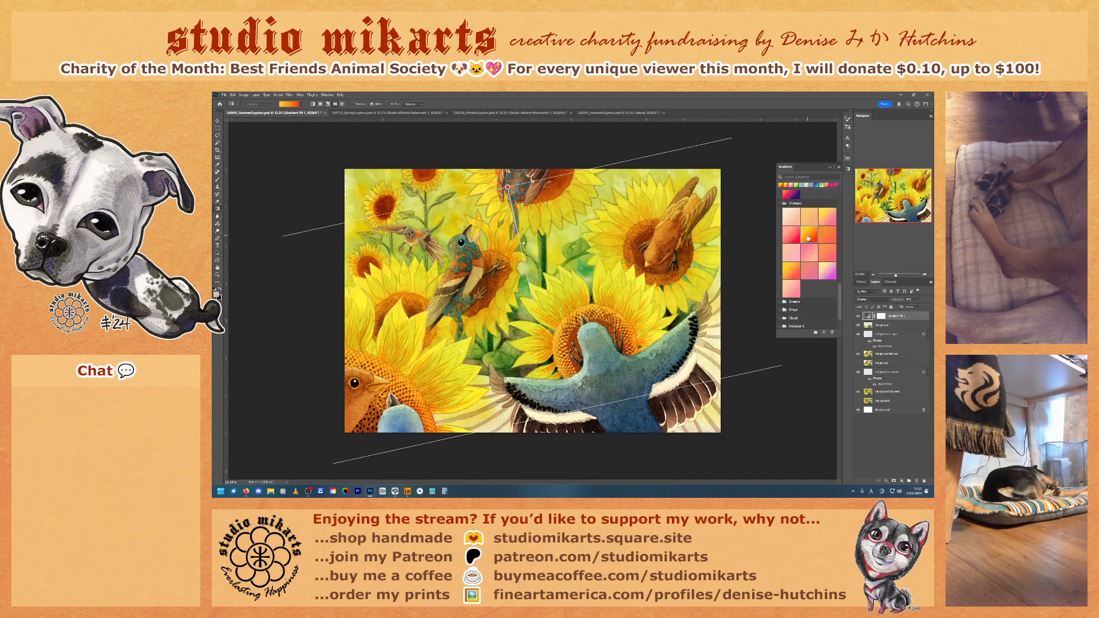
left_click(781, 204)
Step: Try several gradients from the Reds folder on the fill layer and collapse that folder
scroll(807, 307, "up", 2)
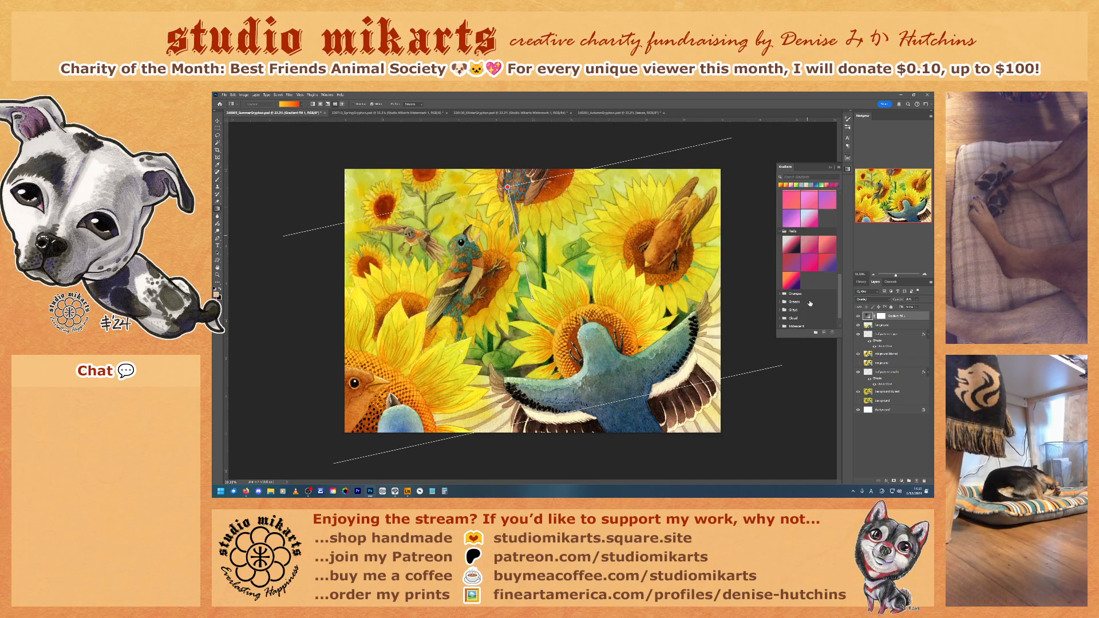
left_click(828, 279)
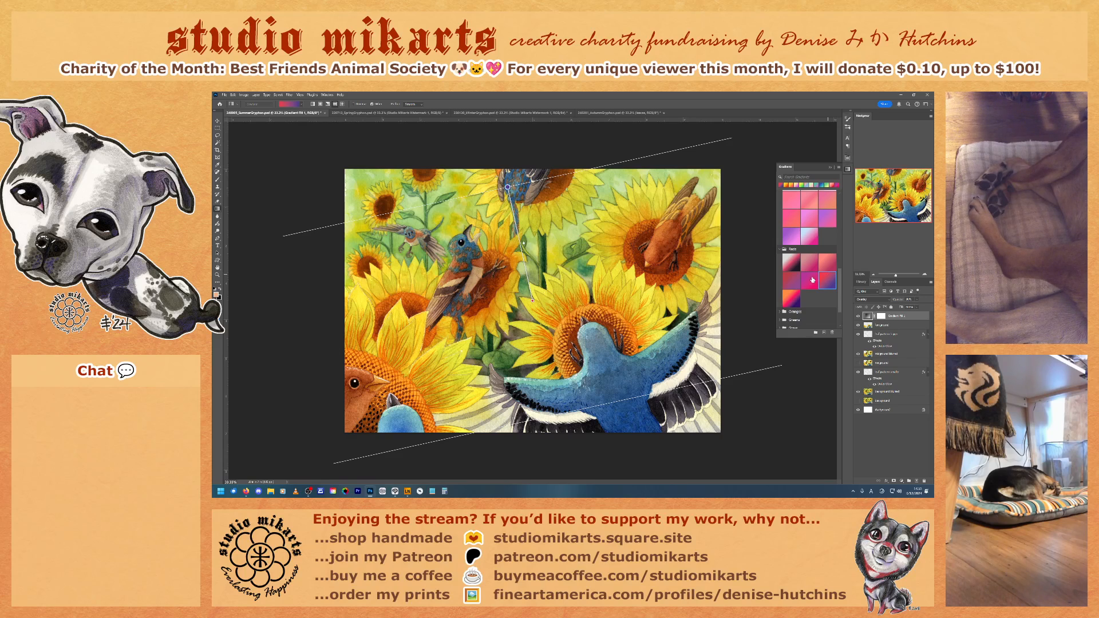
left_click(808, 279)
left_click(791, 297)
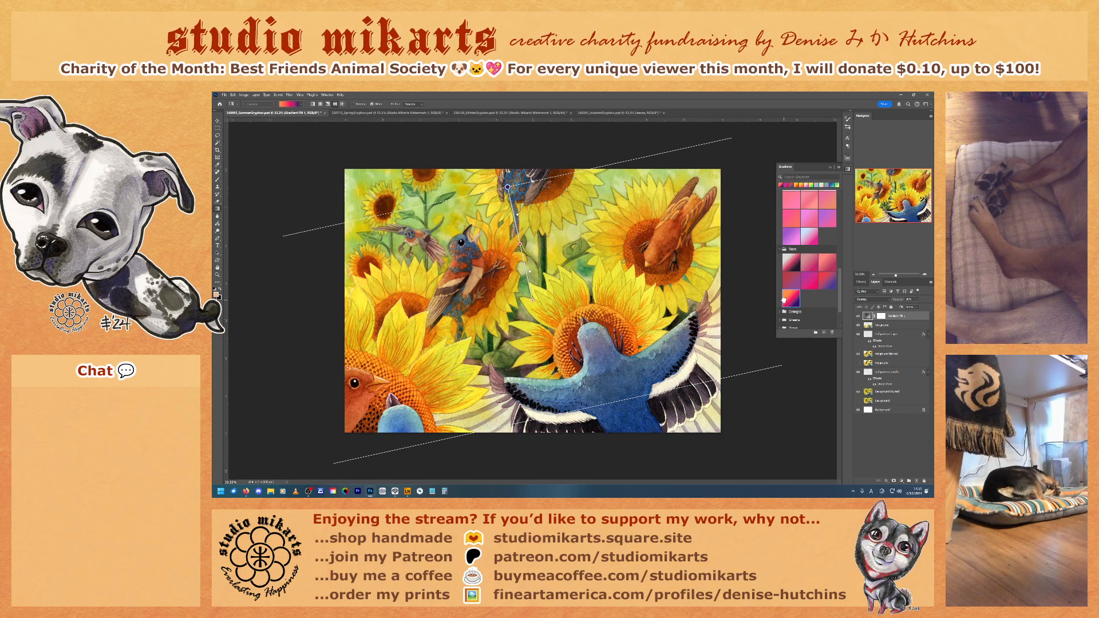
left_click(779, 250)
Step: Try the last two presets of the Pinks folder on the fill layer and collapse that folder
scroll(807, 294, "up", 2)
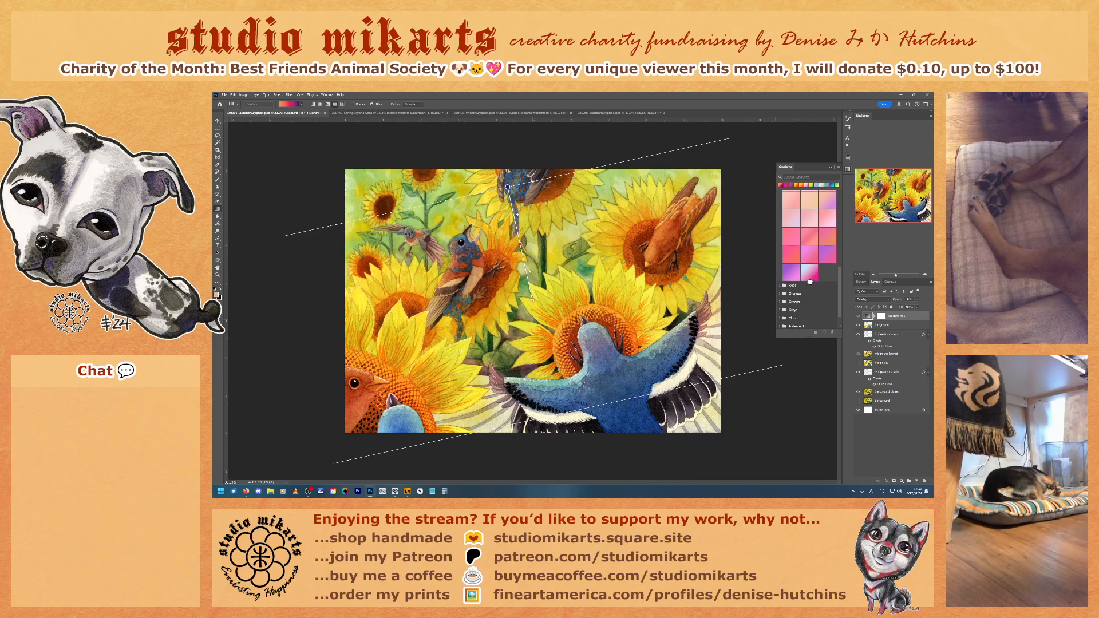
left_click(808, 275)
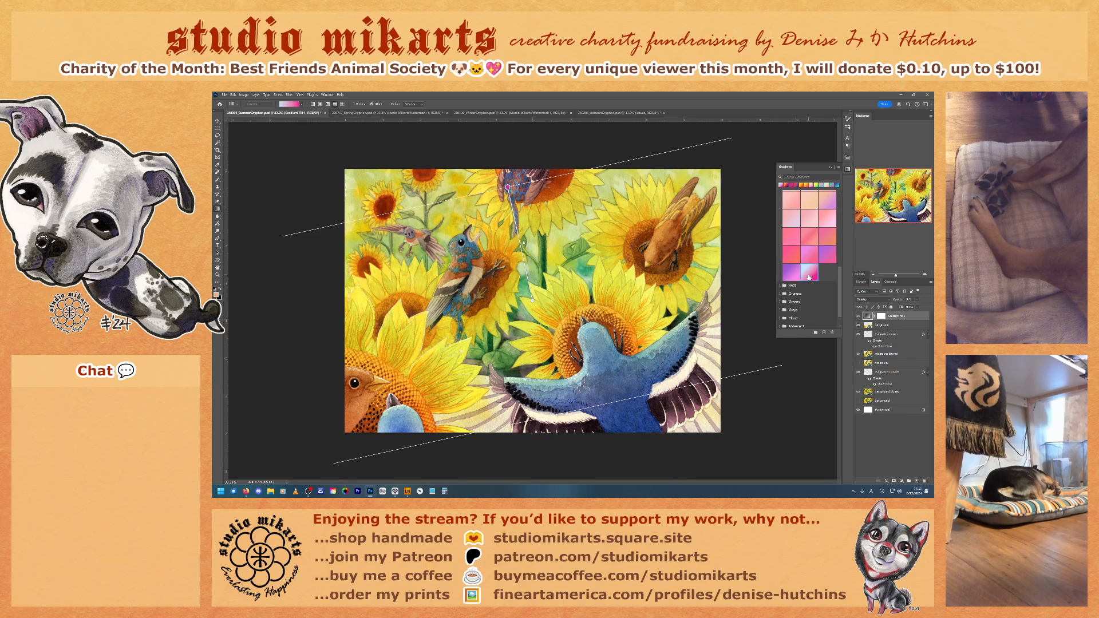
left_click(792, 272)
scroll(792, 272, "up", 3)
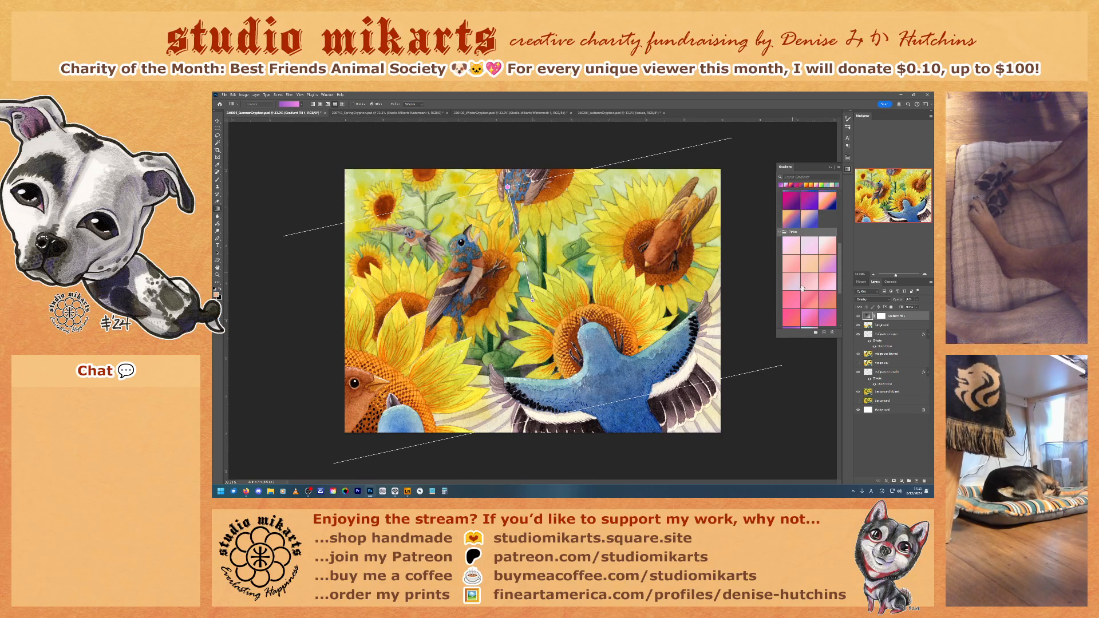
left_click(780, 232)
Step: Apply the orange-to-blue preset from the Purples folder to the fill layer, comparing it with the recently used pink-to-blue gradient
left_click(795, 298)
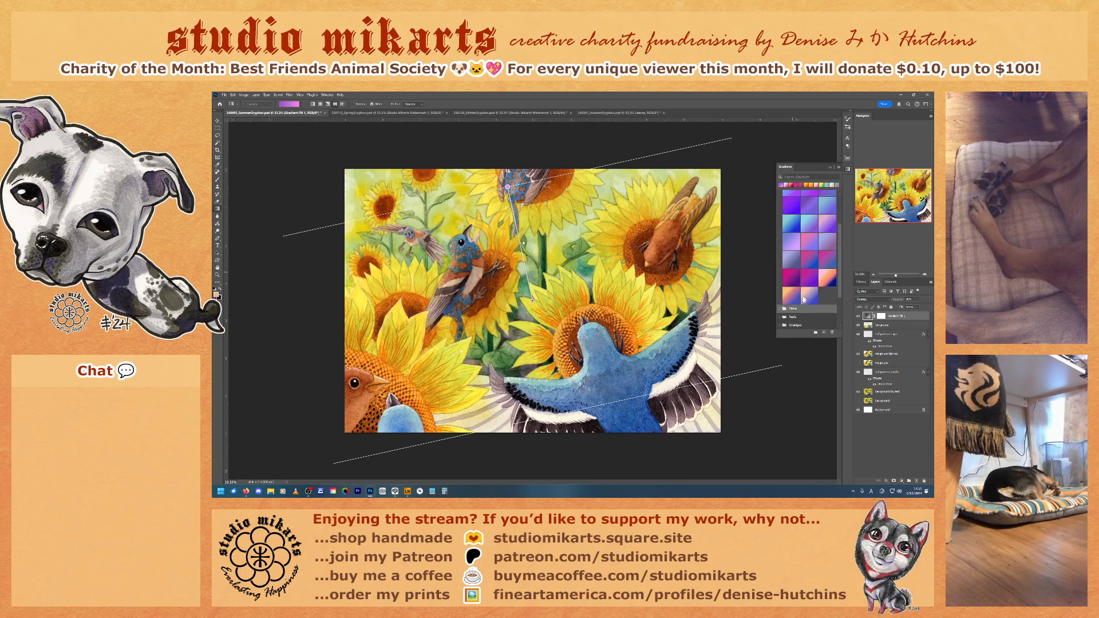
left_click(792, 297)
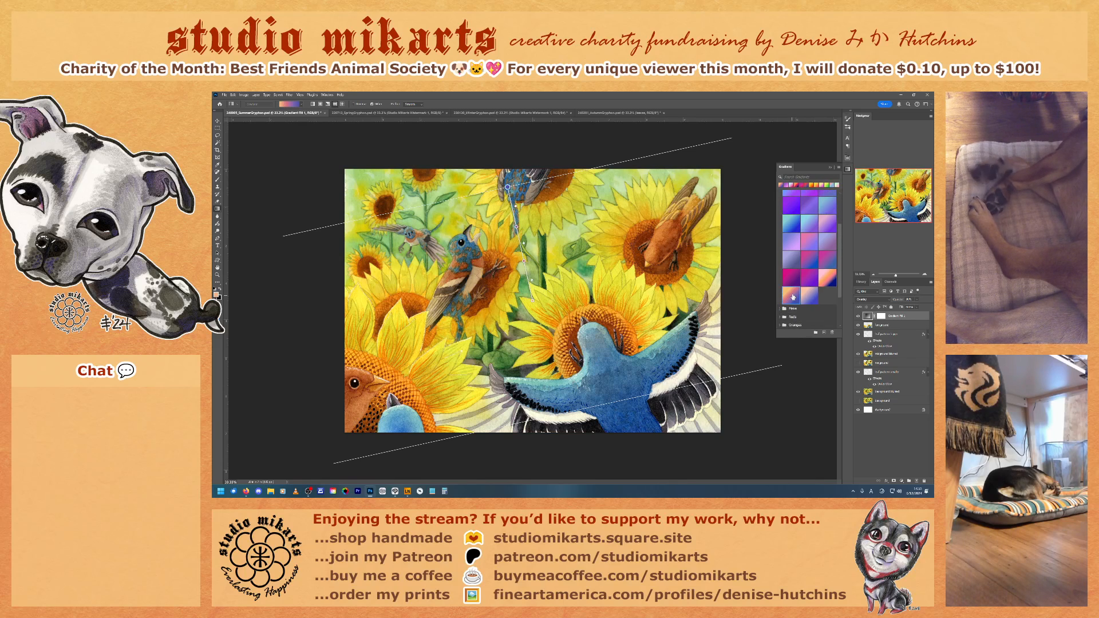
scroll(800, 296, "up", 5)
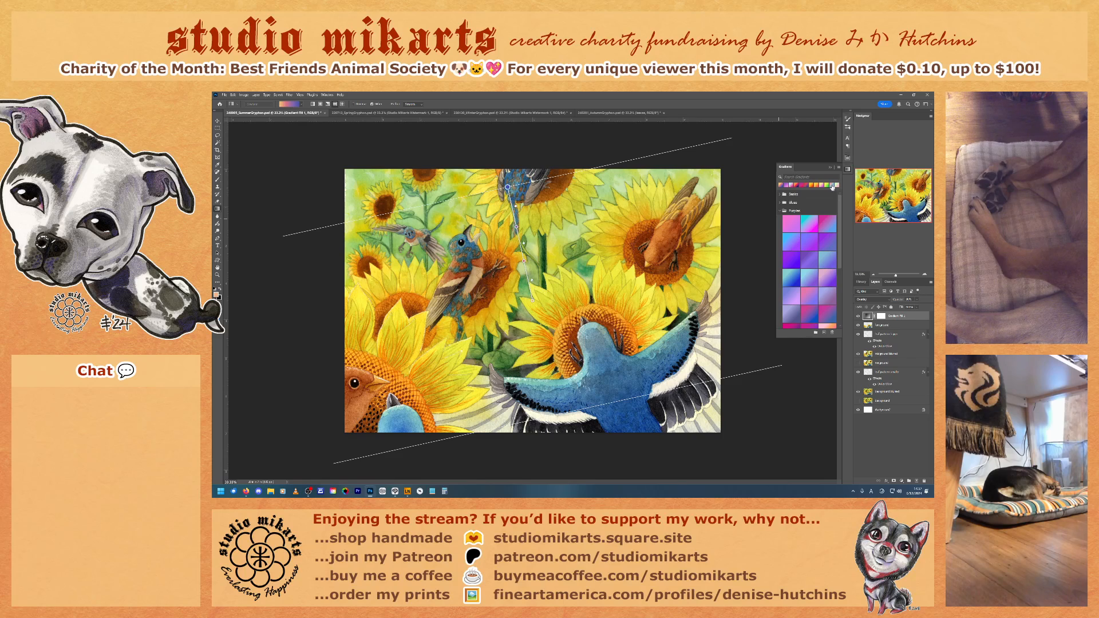
left_click(833, 186)
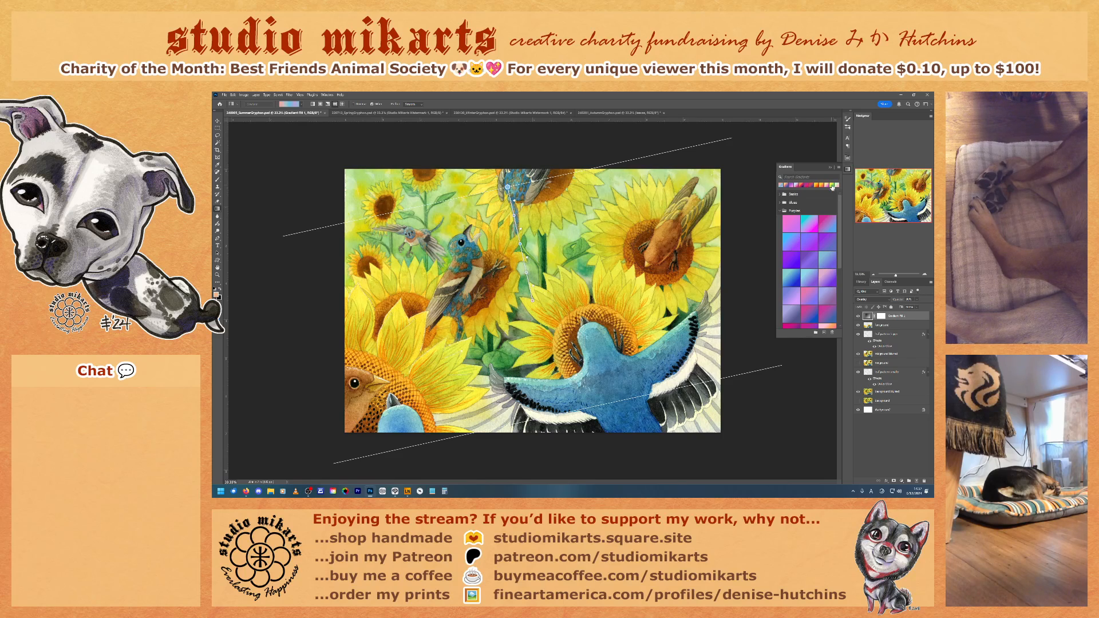
left_click(785, 185)
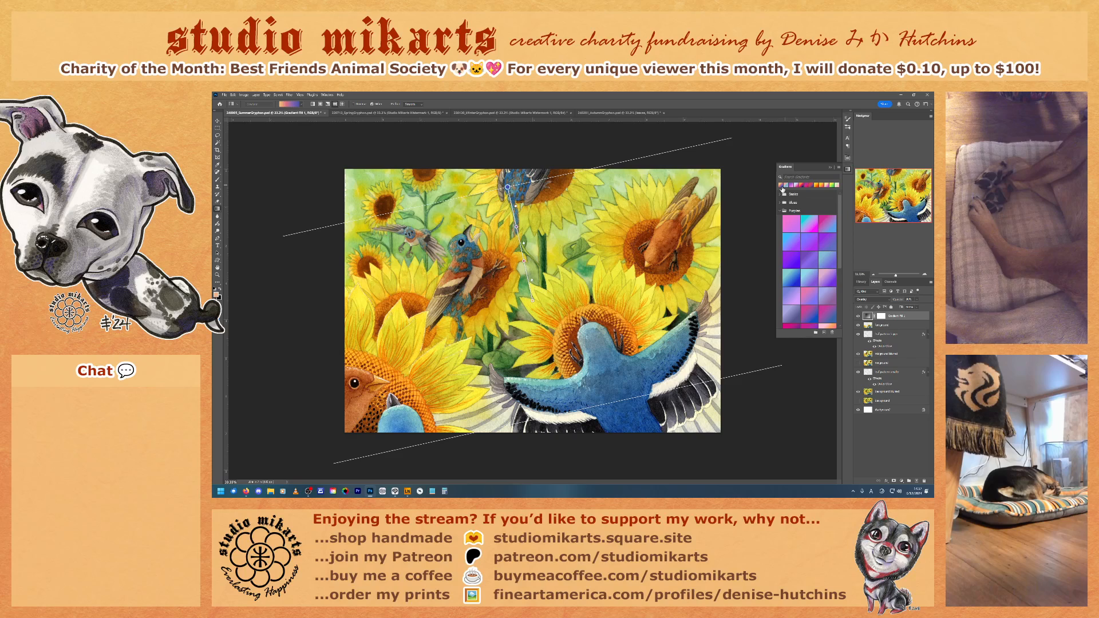
scroll(794, 248, "down", 3)
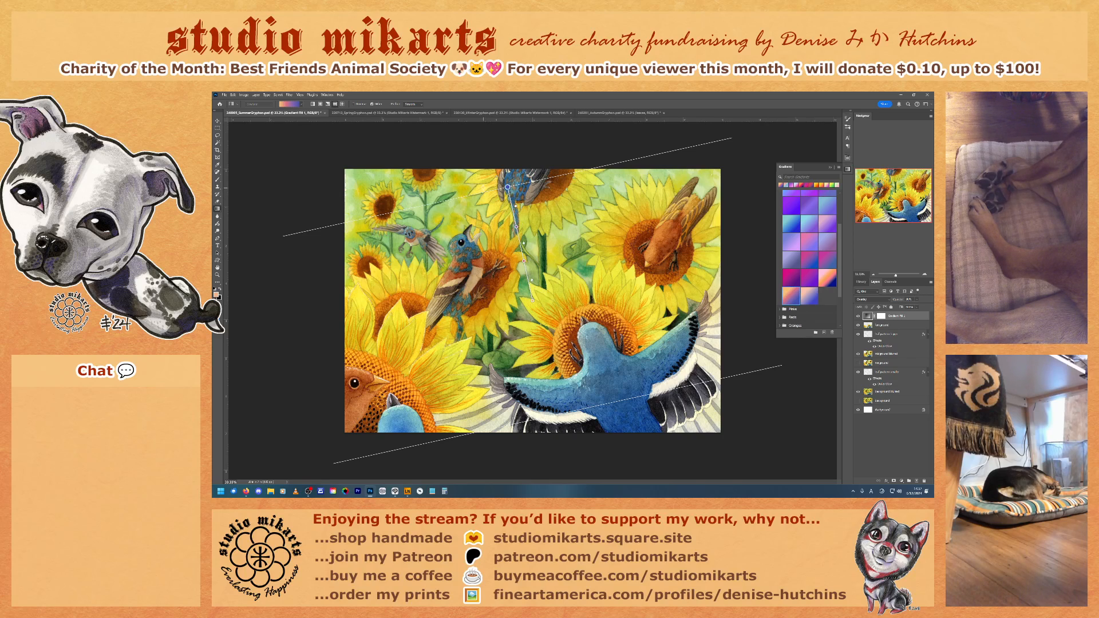
left_click(293, 105)
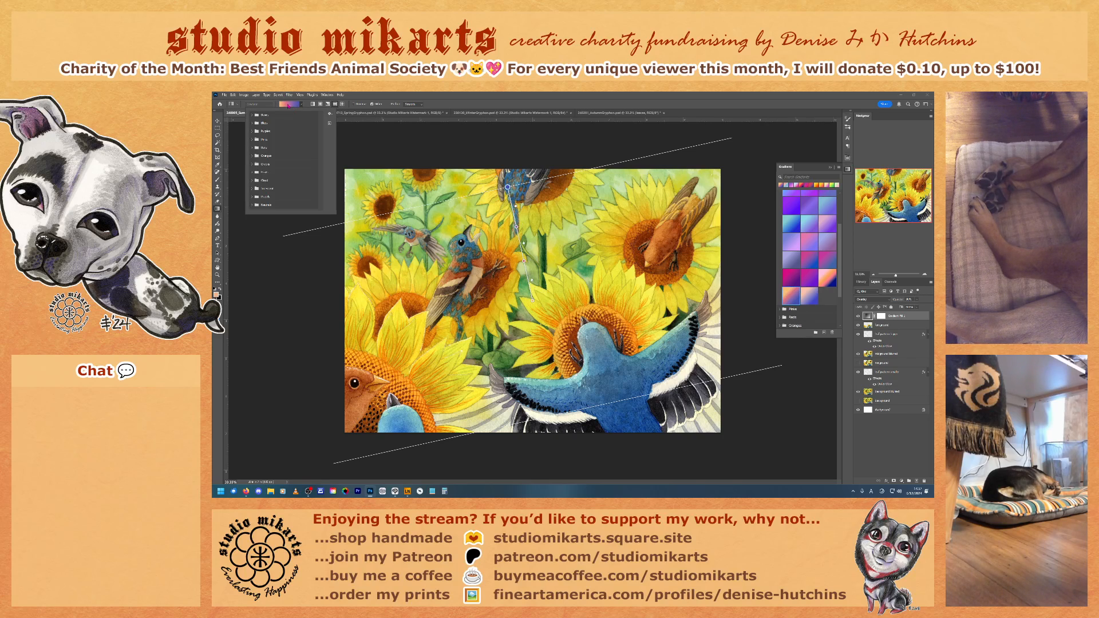
left_click(288, 105)
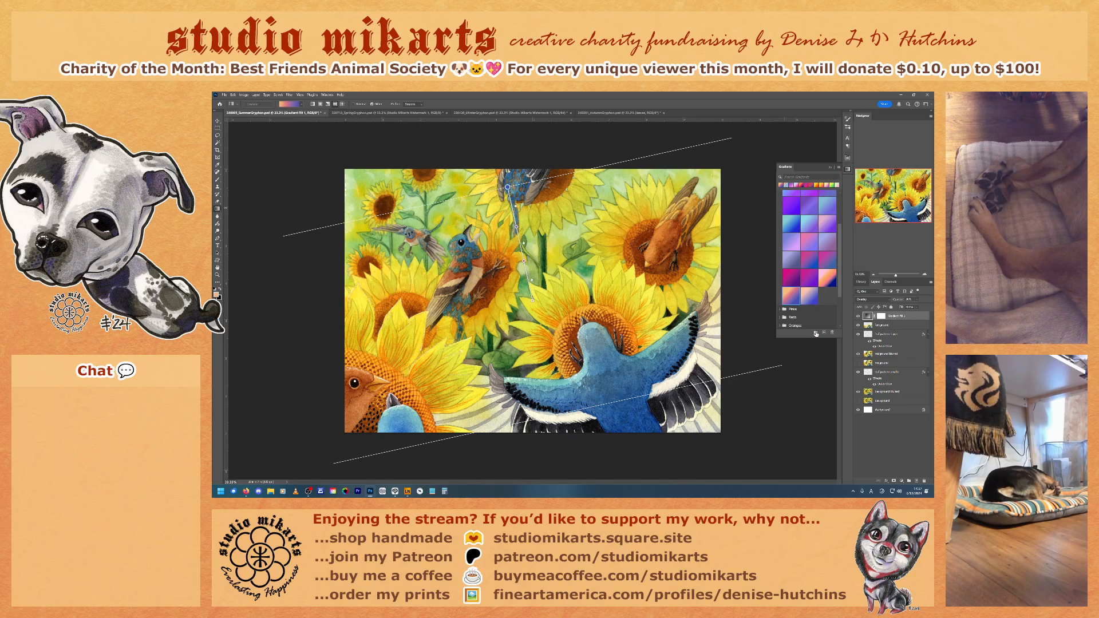
right_click(790, 301)
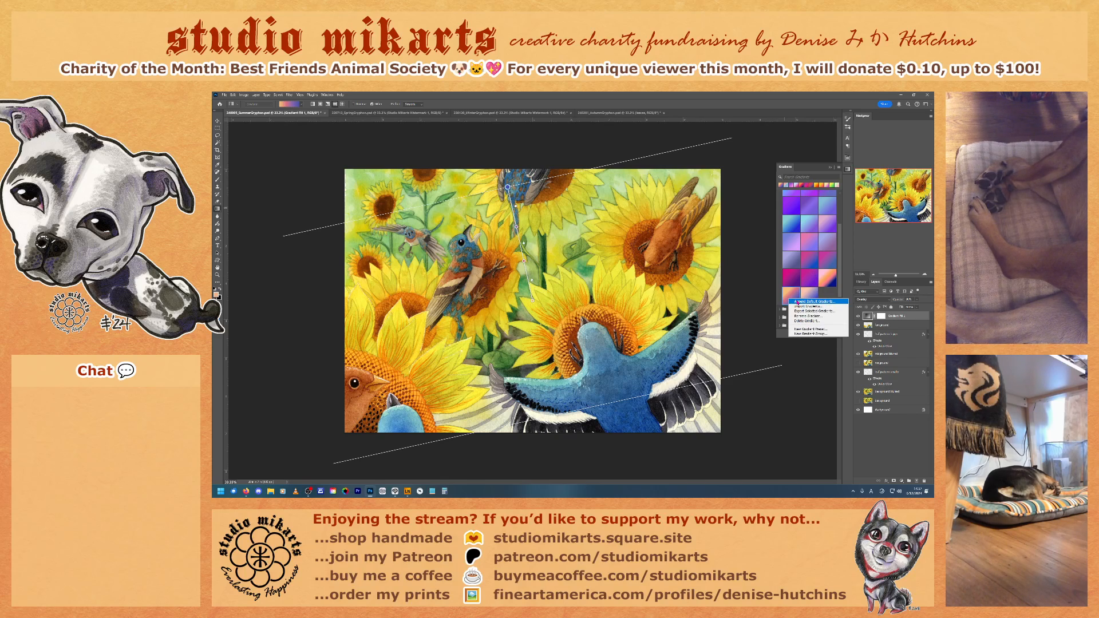
left_click(807, 330)
left_click(239, 105)
left_click(238, 105)
left_click(364, 142)
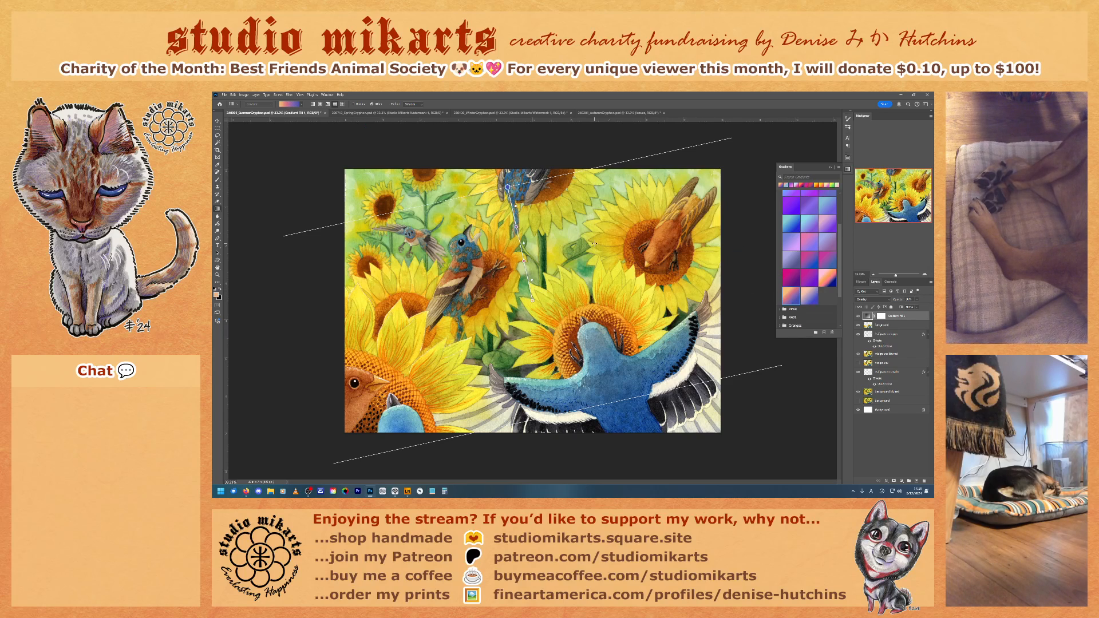
left_click(288, 105)
left_click(288, 105)
left_click(288, 105)
left_click(289, 106)
left_click(300, 105)
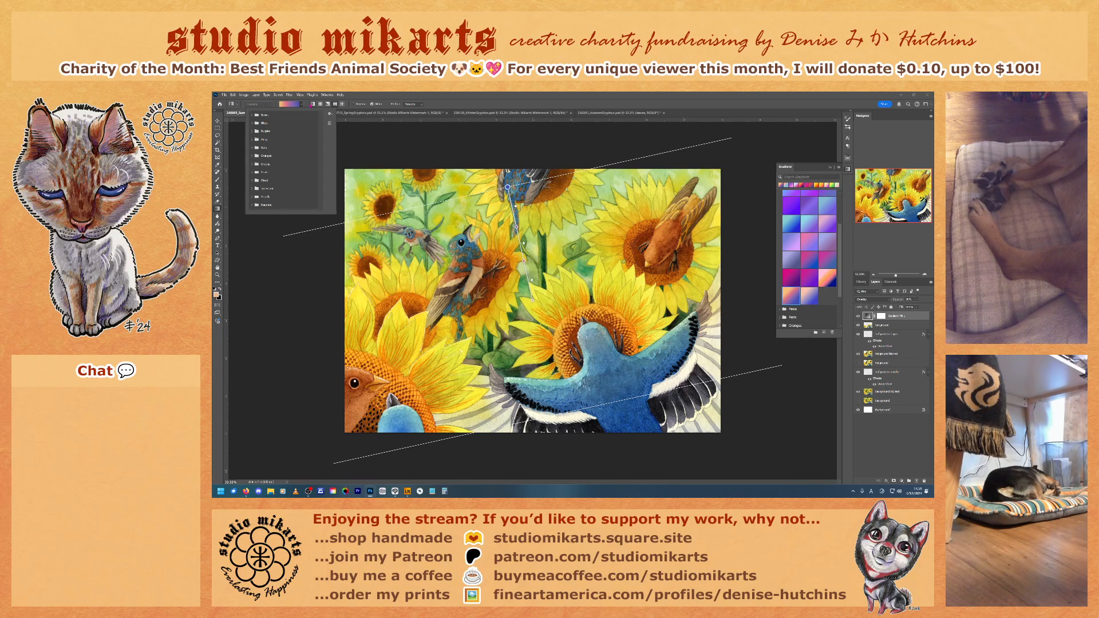
left_click(301, 105)
left_click(301, 105)
left_click(302, 105)
left_click(302, 105)
left_click(301, 104)
left_click(302, 105)
left_click(287, 105)
left_click(287, 105)
left_click(288, 105)
left_click(287, 105)
left_click(287, 105)
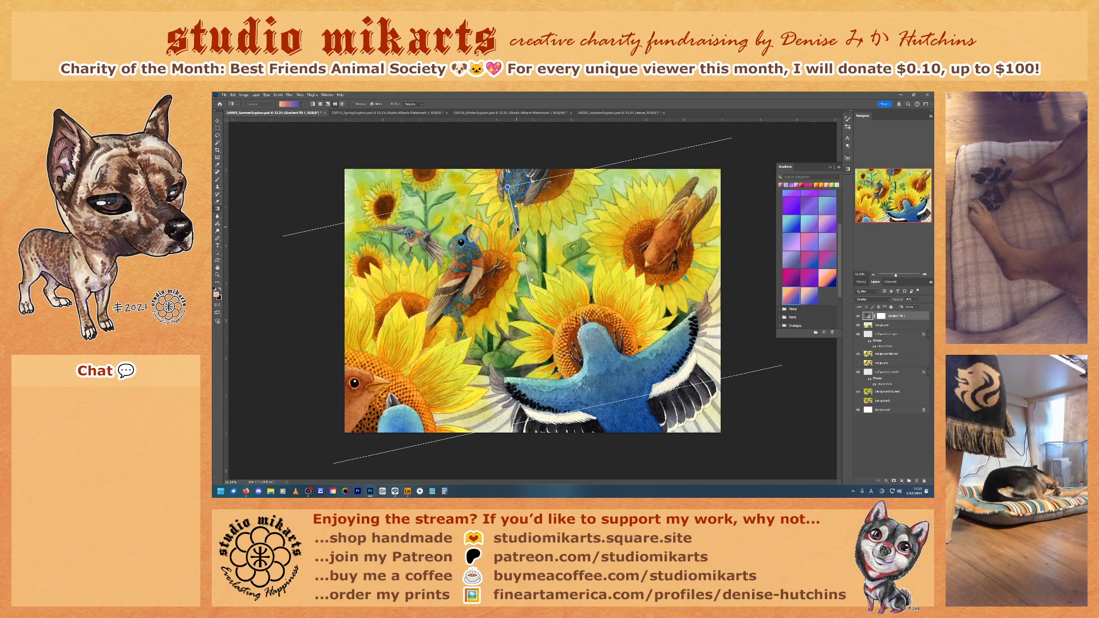
Step: Recolor the fill gradient's pink intermediate color stop on the canvas to a bright, saturated orange
left_click(524, 262)
double_click(524, 261)
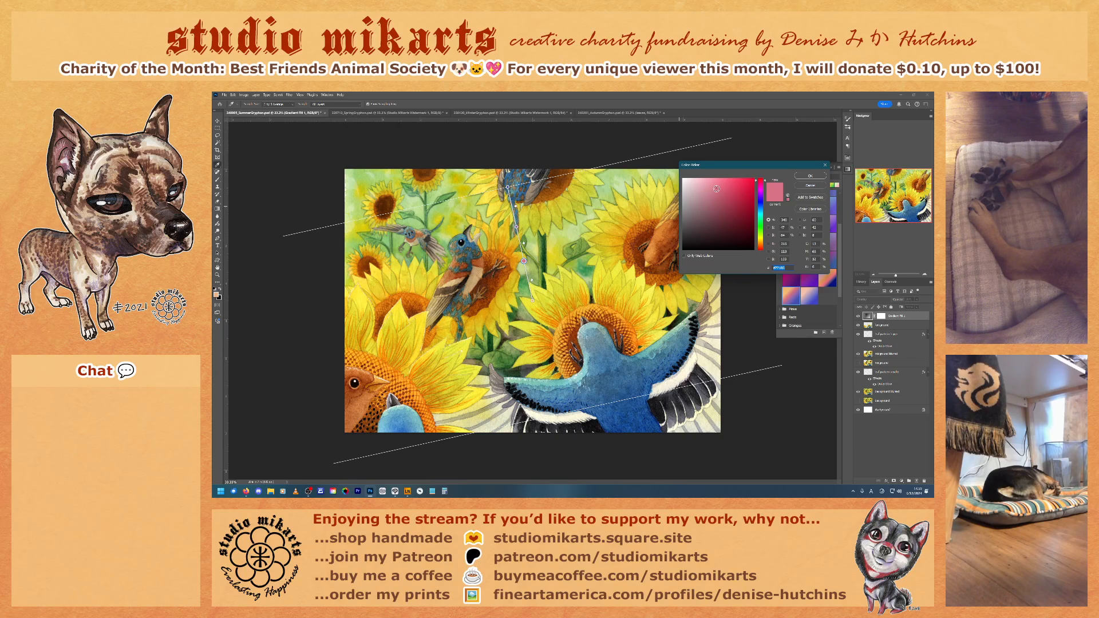
type("d7a871")
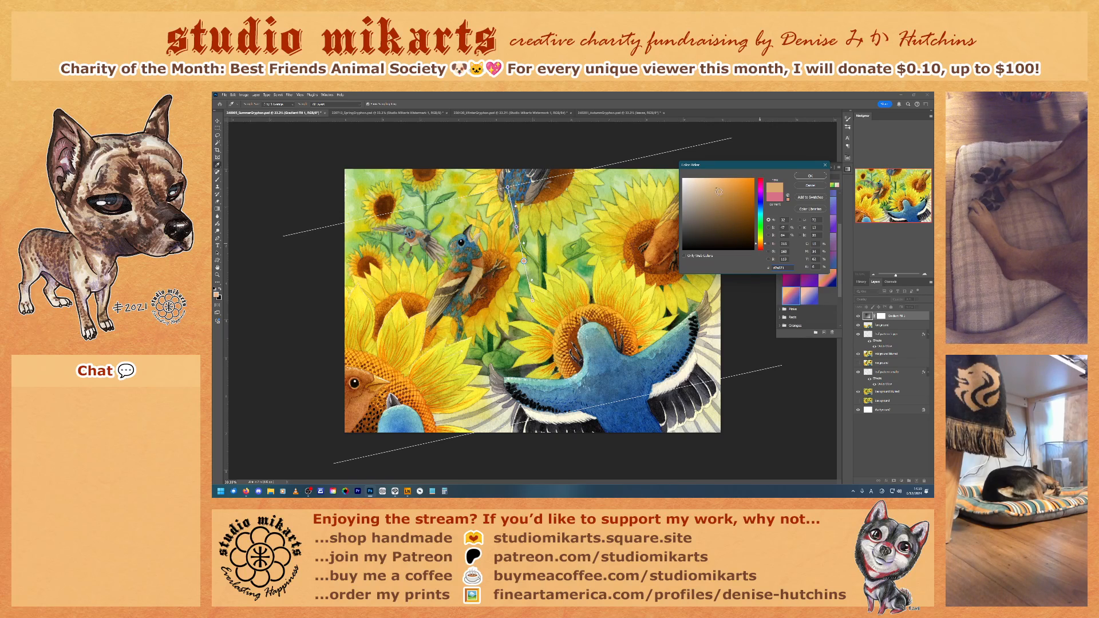
left_click(732, 184)
left_click_drag(742, 177, 742, 178)
left_click(818, 176)
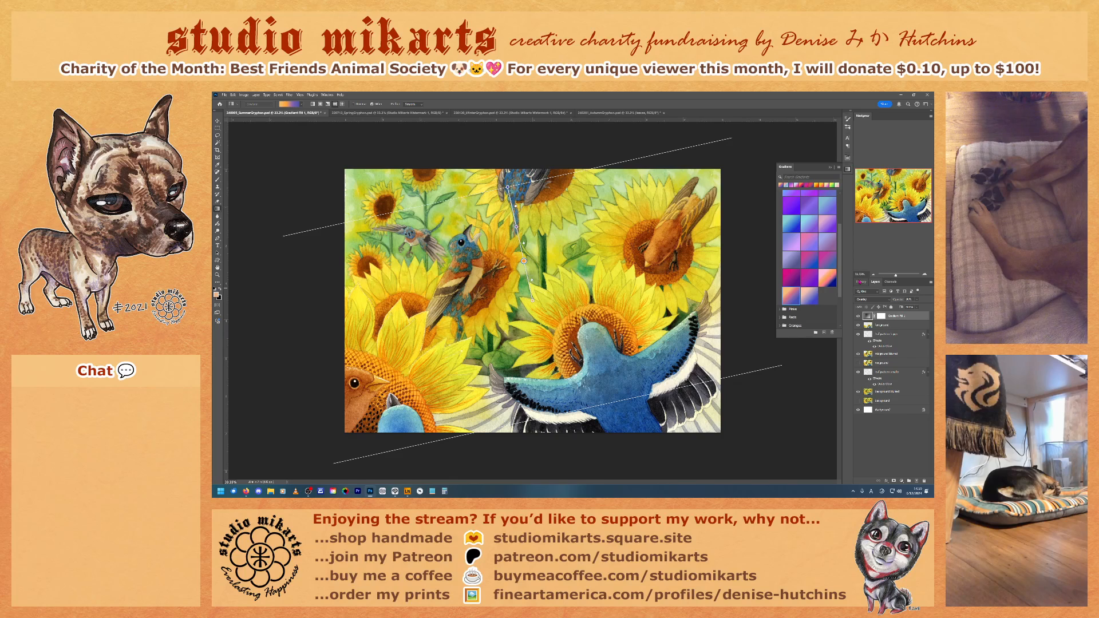
Step: Compare the painting before and after the color stop change using the history states, returning to the latest one
left_click(861, 281)
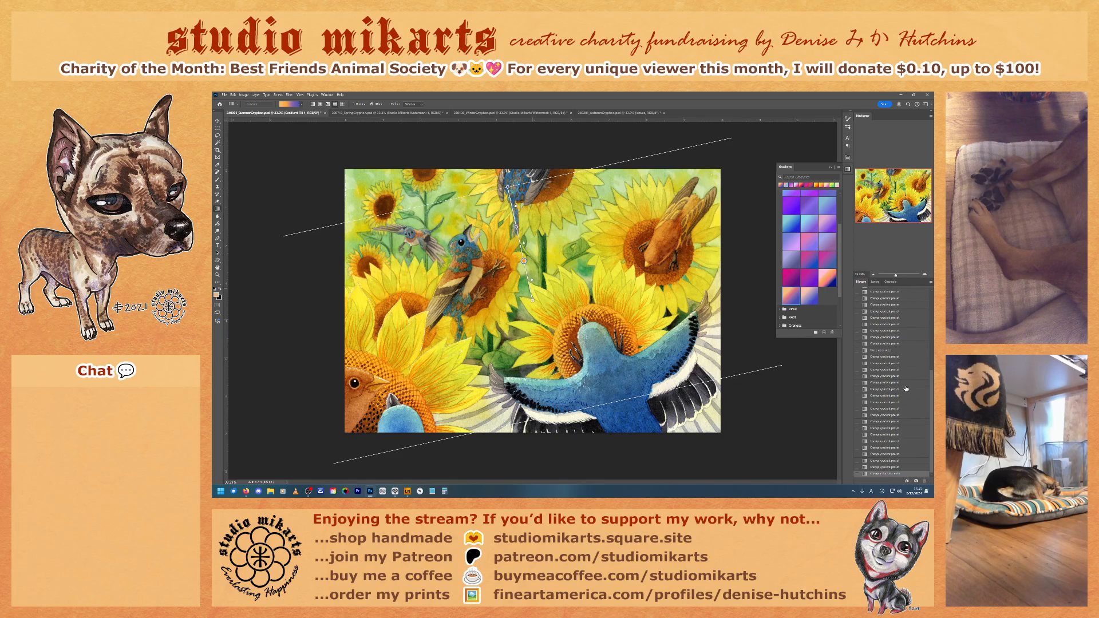
left_click(888, 468)
left_click(883, 474)
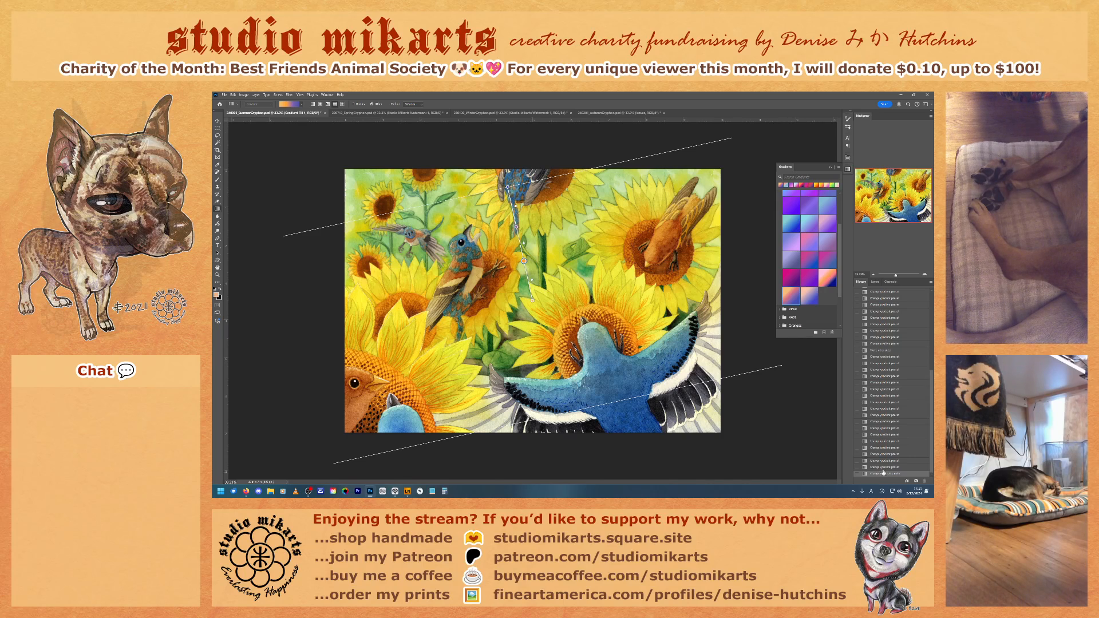
Step: Recheck the orange stop change, keep it, and recolor the fill gradient's blue end stop on the canvas to a more saturated blue
key("ctrl+z")
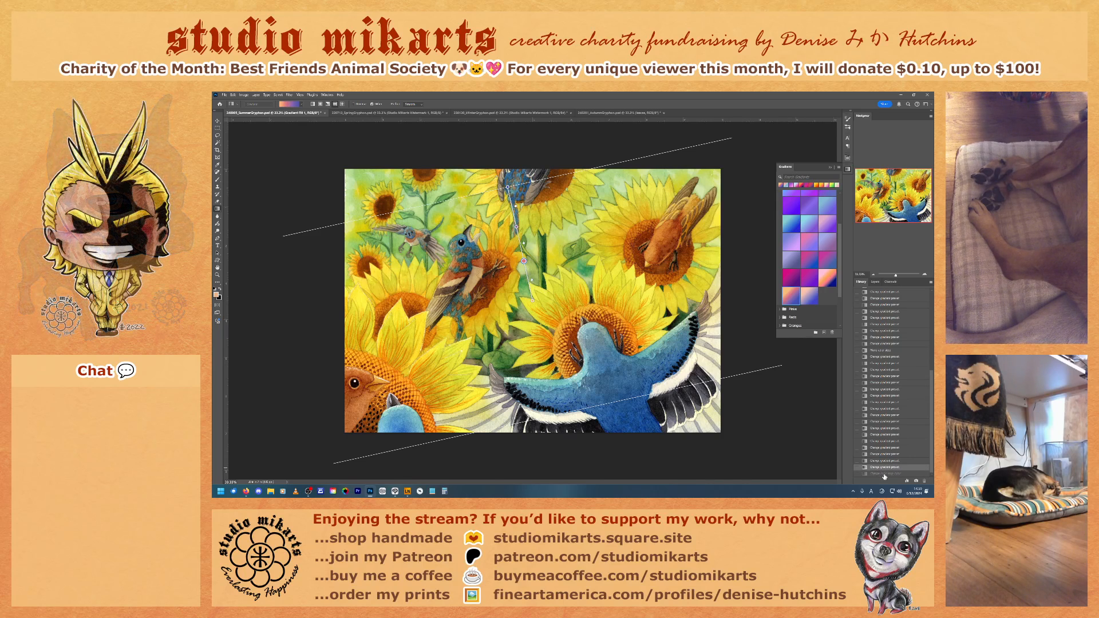
left_click(883, 474)
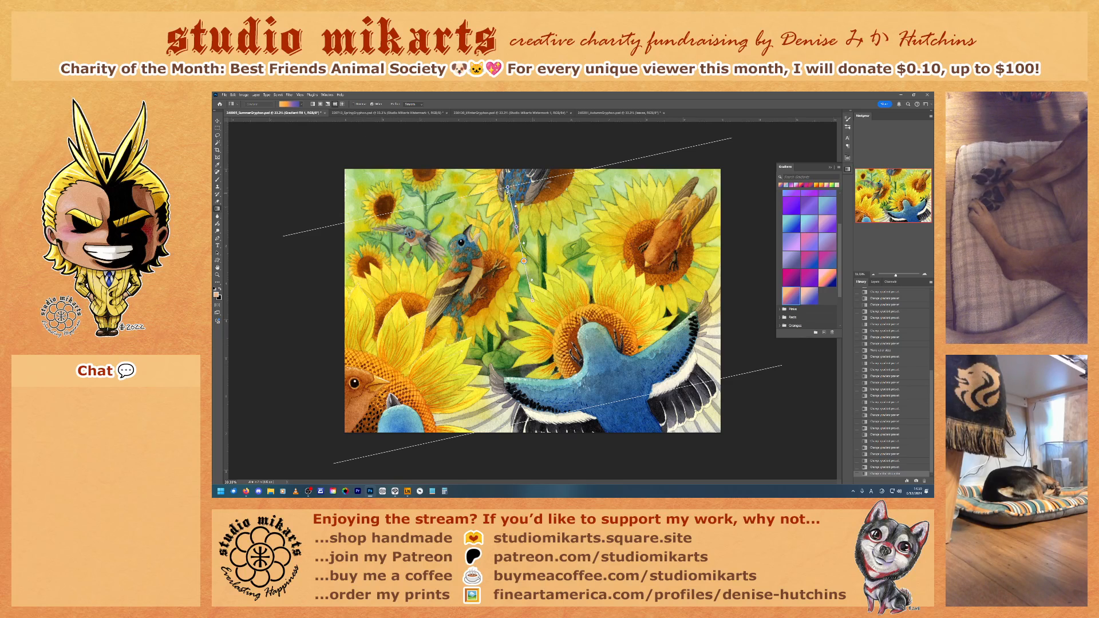
left_click_drag(508, 189, 506, 190)
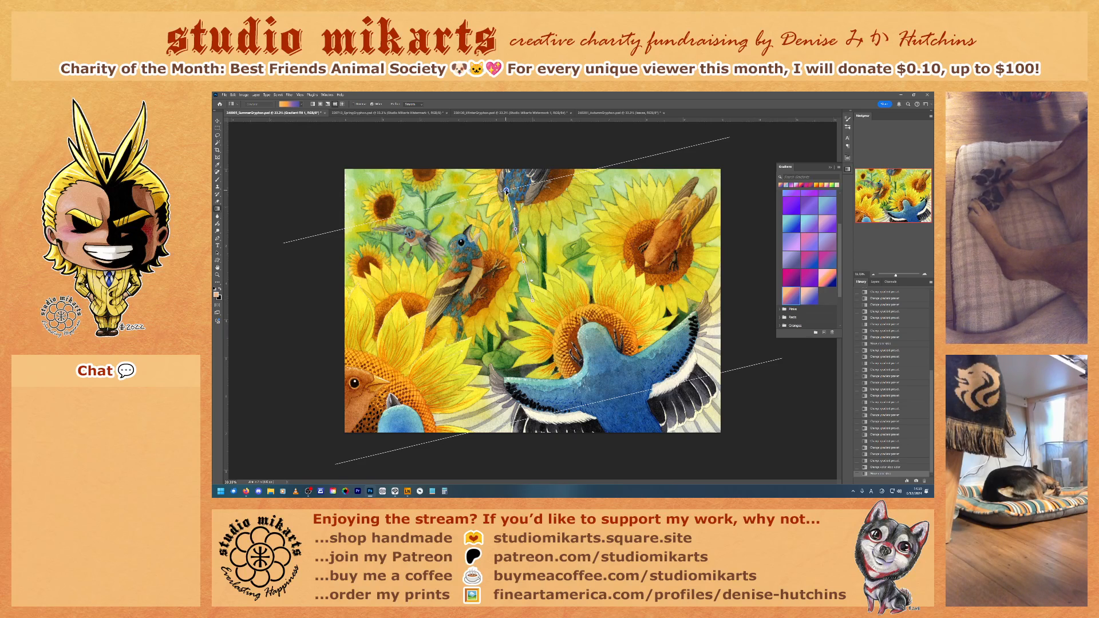
double_click(507, 190)
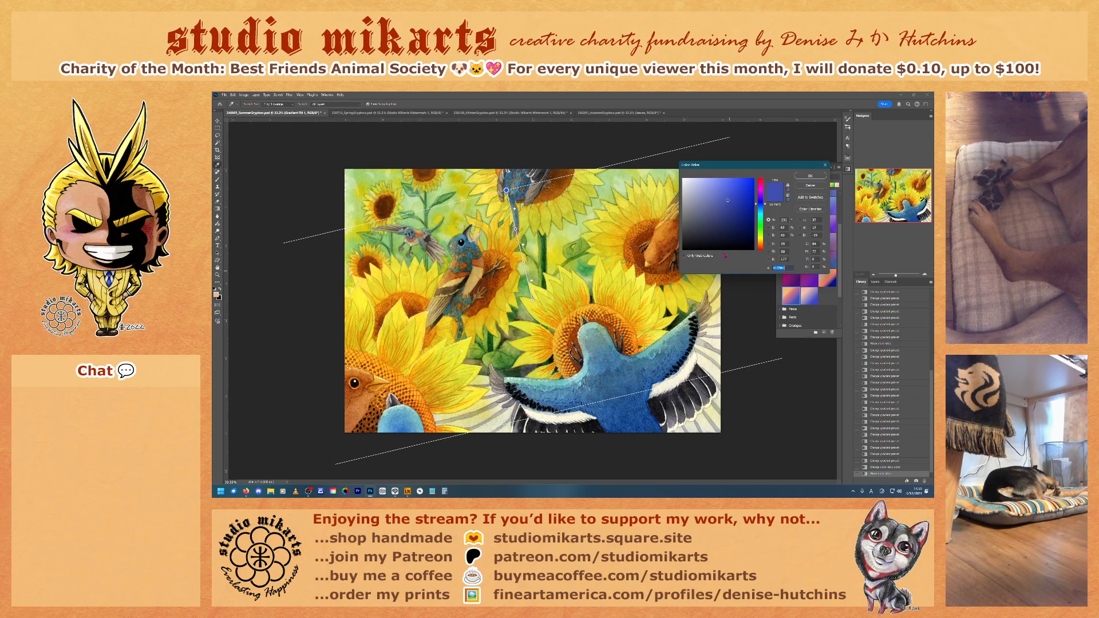
mouse_move(736, 211)
left_mouse_down()
mouse_move(729, 203)
mouse_move(745, 202)
left_mouse_up()
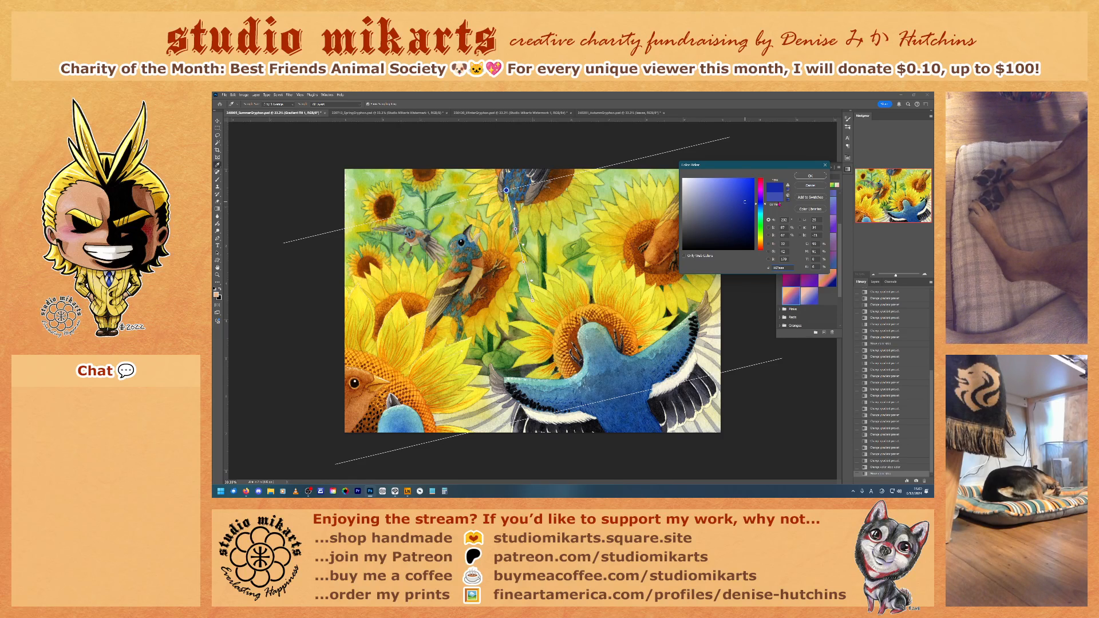
left_click(809, 175)
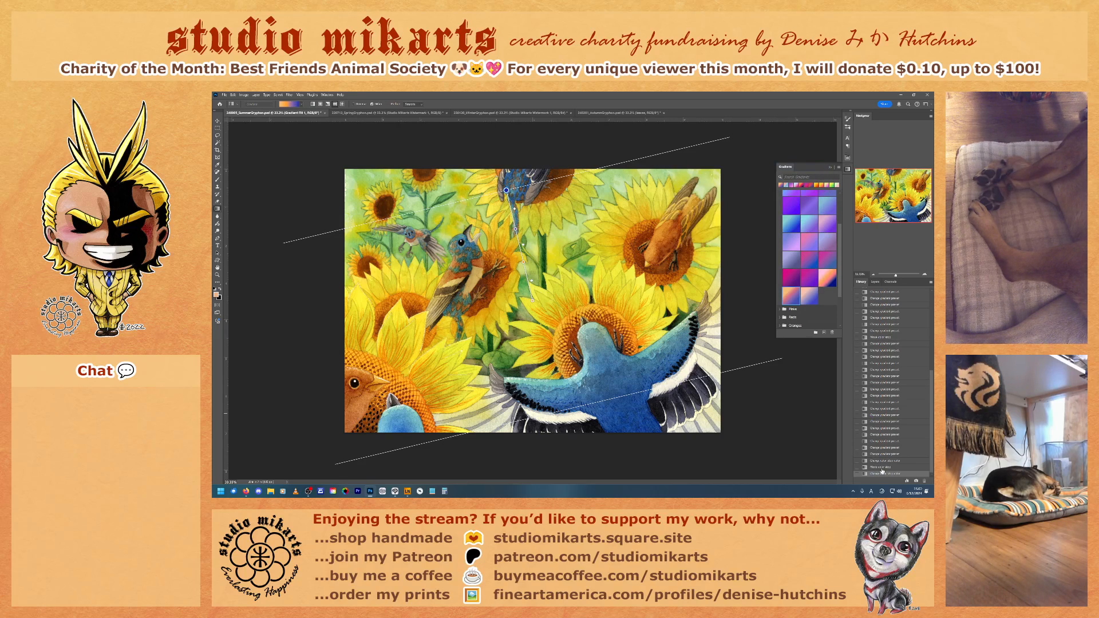
Step: Compare the painting before and after the blue stop change using the history states, returning to the latest one
left_click(881, 468)
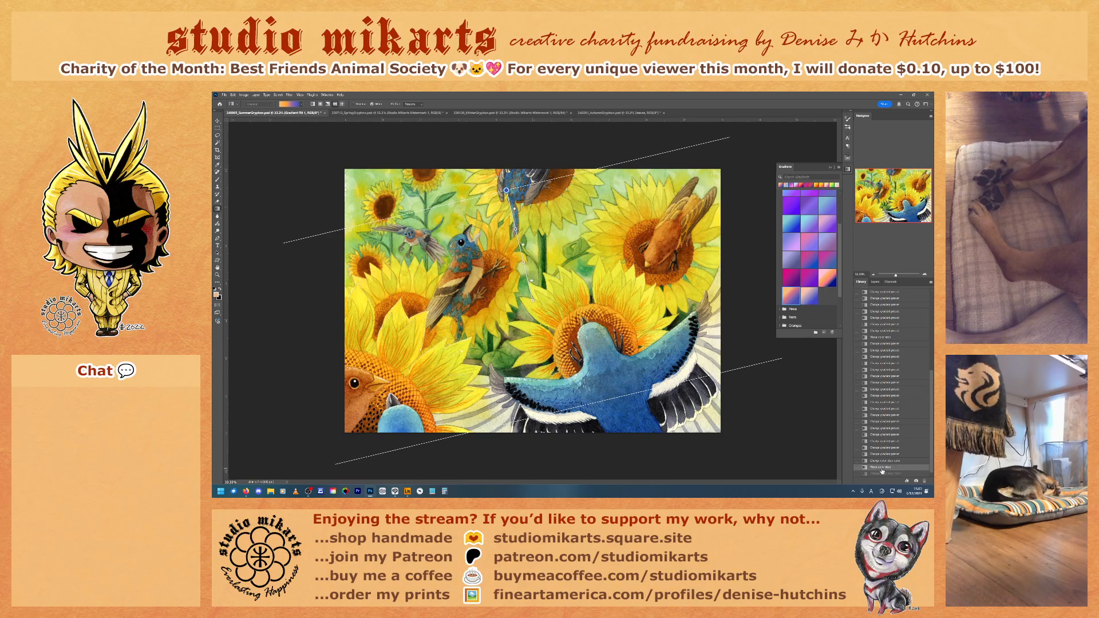
left_click(874, 474)
left_click(876, 469)
left_click(882, 474)
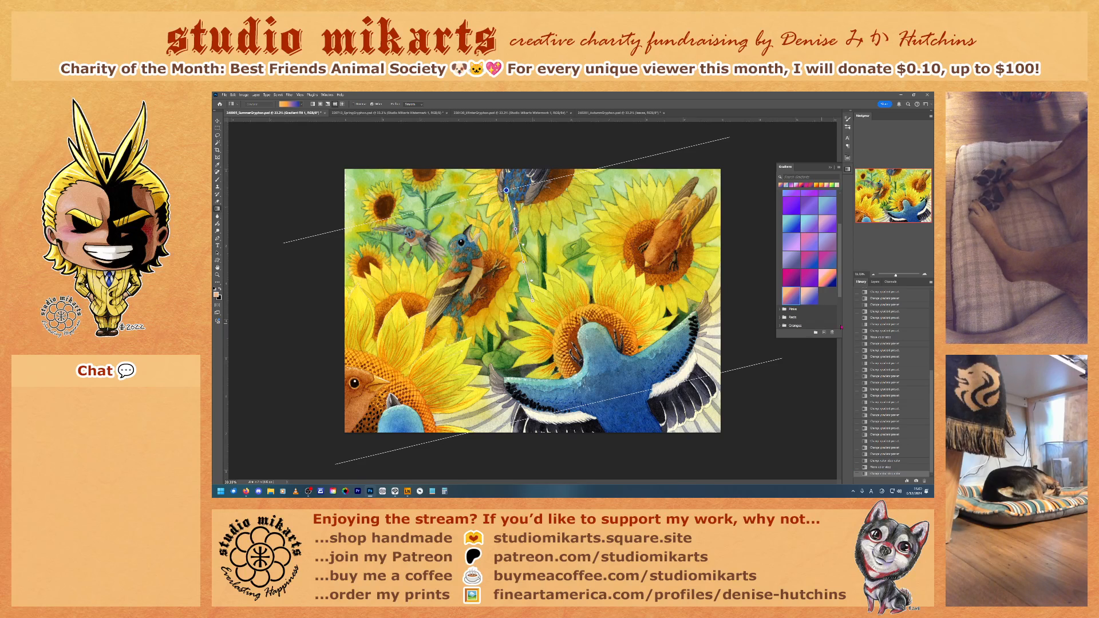
Step: Compare the painting with and without the recolored gradient by toggling the fill layer's visibility, leaving the layer visible
left_click(875, 282)
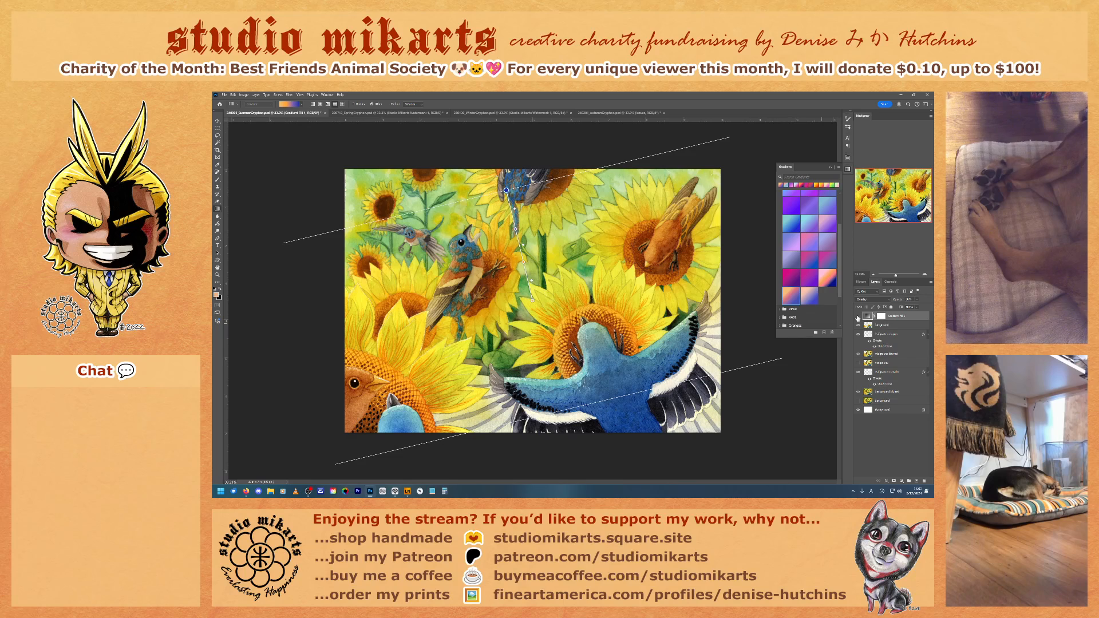
left_click(859, 316)
left_click(858, 317)
left_click(858, 318)
left_click(858, 317)
left_click(859, 318)
left_click(858, 318)
left_click(858, 318)
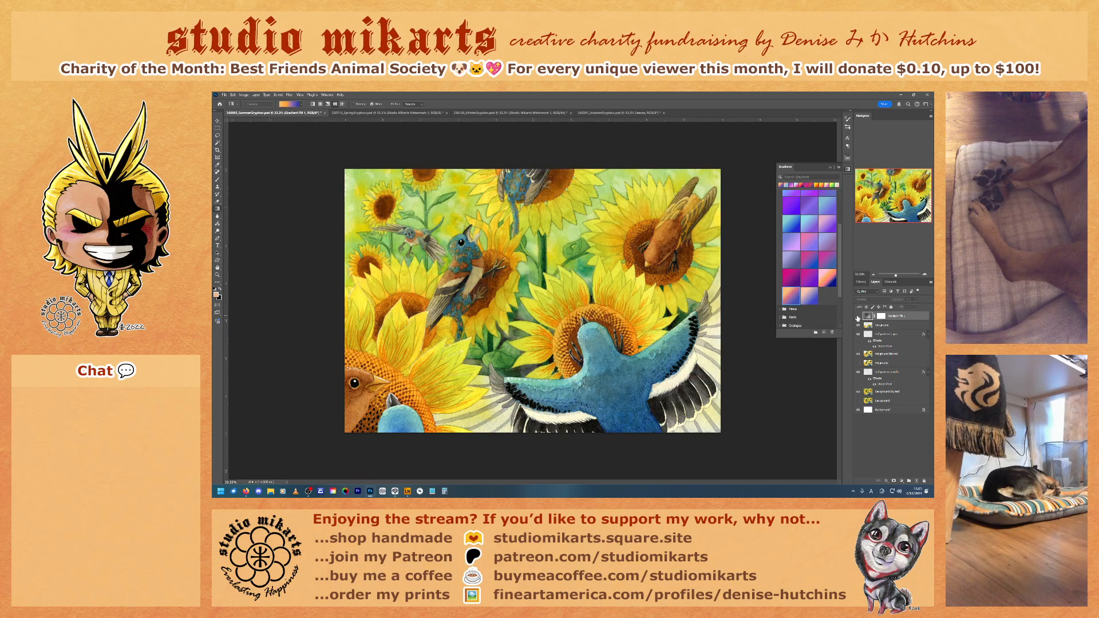
left_click(858, 317)
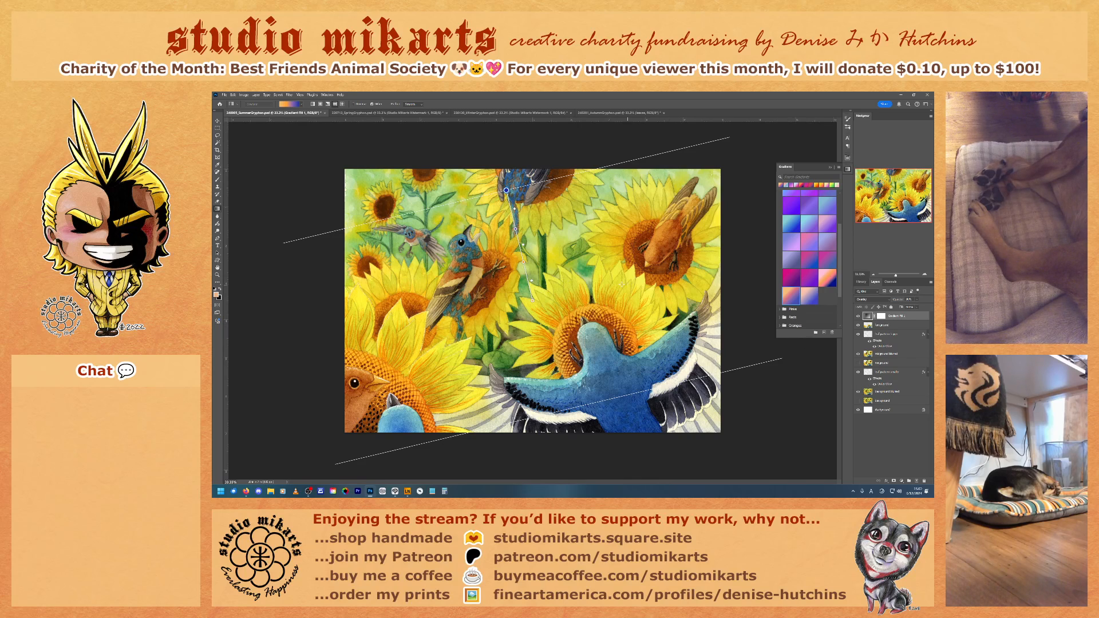
double_click(523, 263)
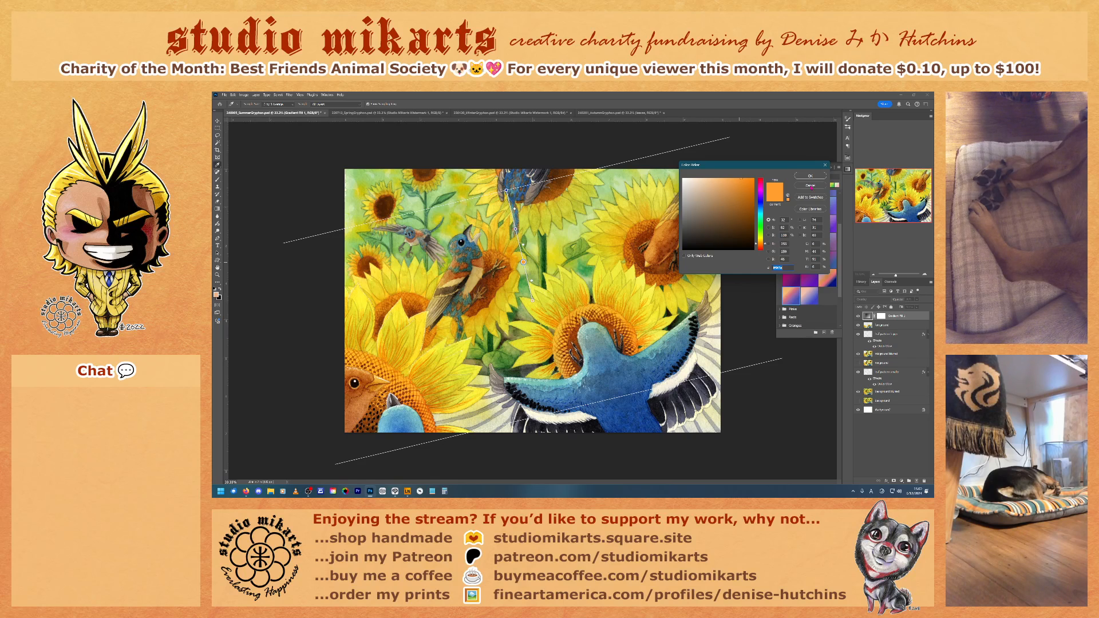
left_click(811, 186)
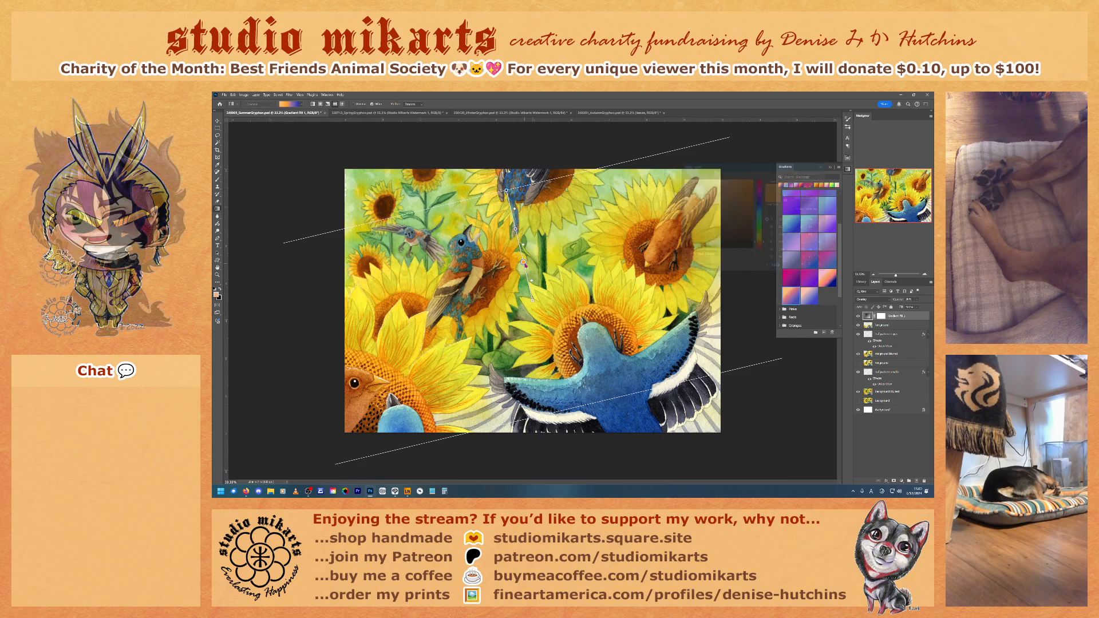
double_click(524, 263)
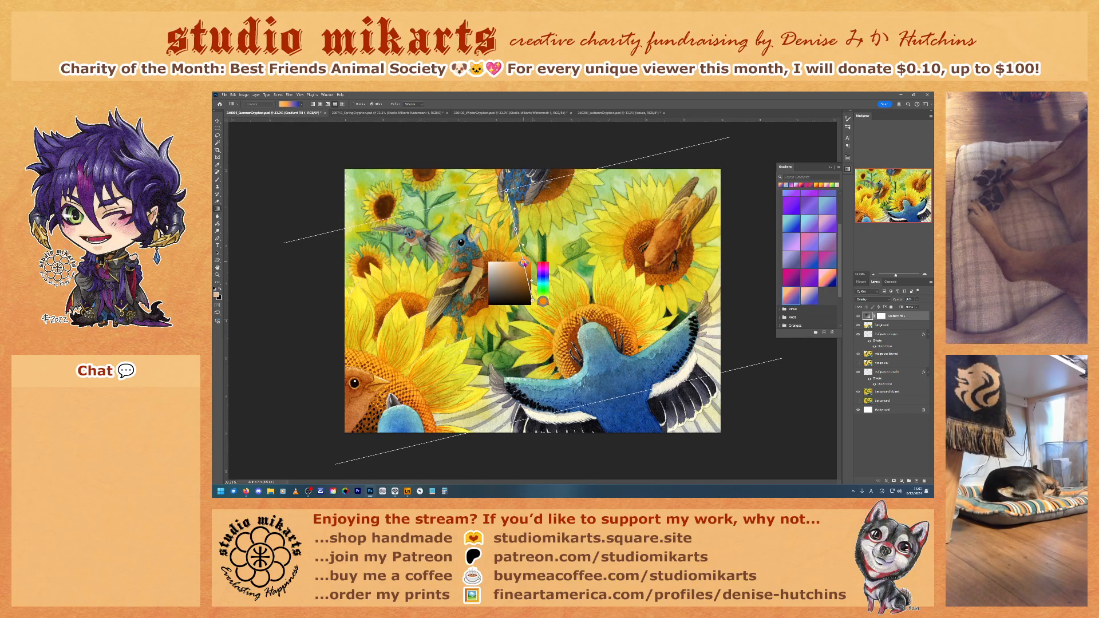
left_click(525, 263)
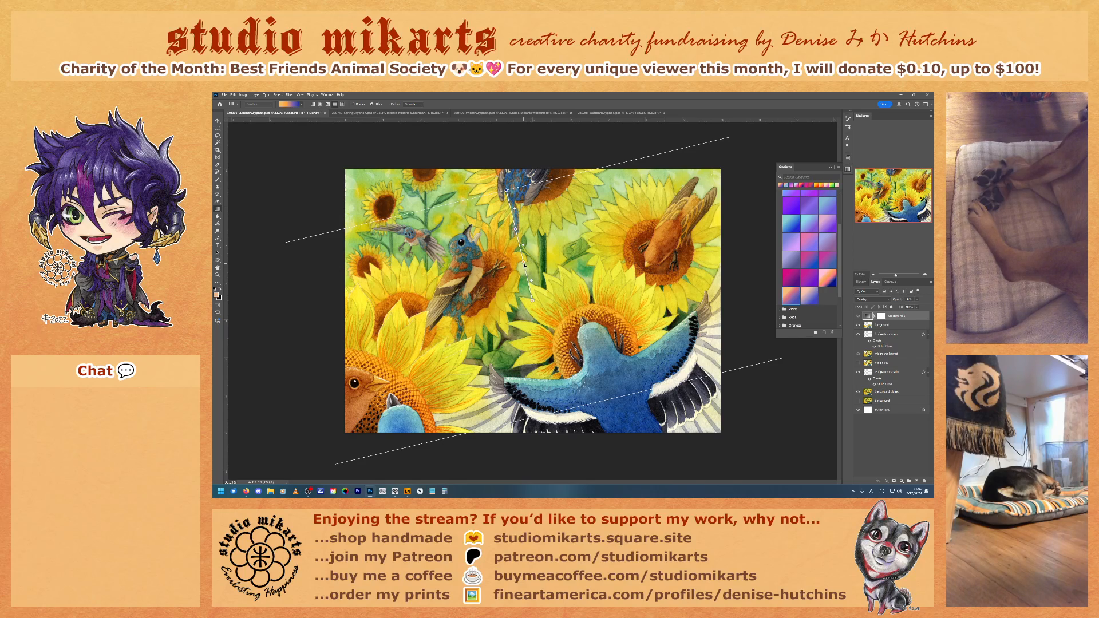
double_click(525, 264)
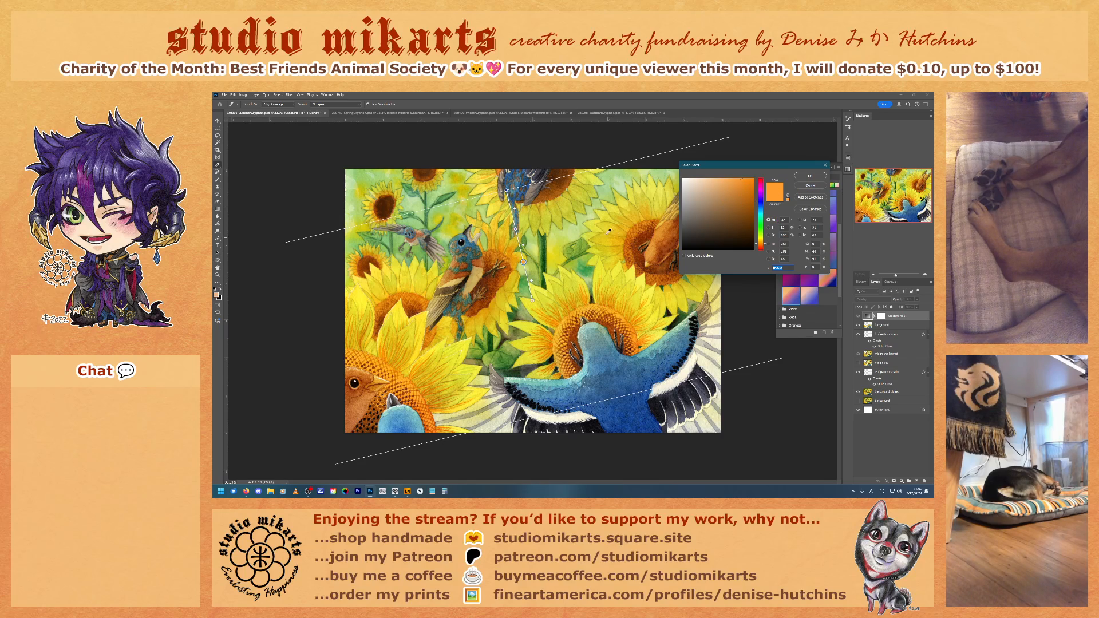
left_click(805, 187)
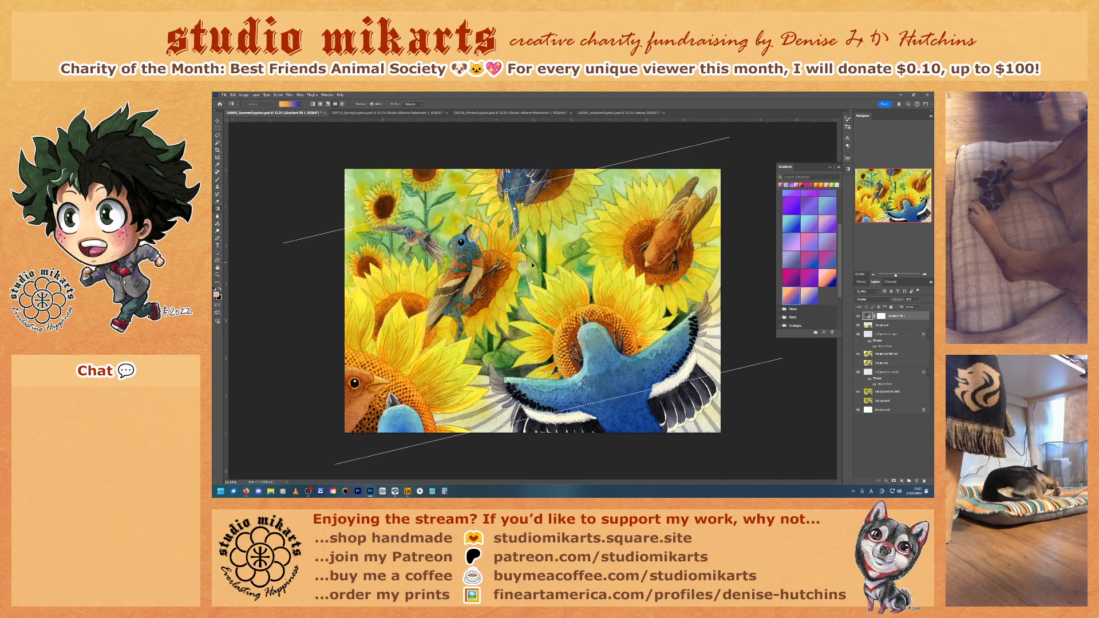
Step: Rework the fill gradient's intermediate color stops on the canvas, deleting one, and shift the blue end slightly to steepen the gradient's tilt
left_click(525, 267)
left_click_drag(524, 266, 531, 303)
left_click(521, 250)
key("Delete")
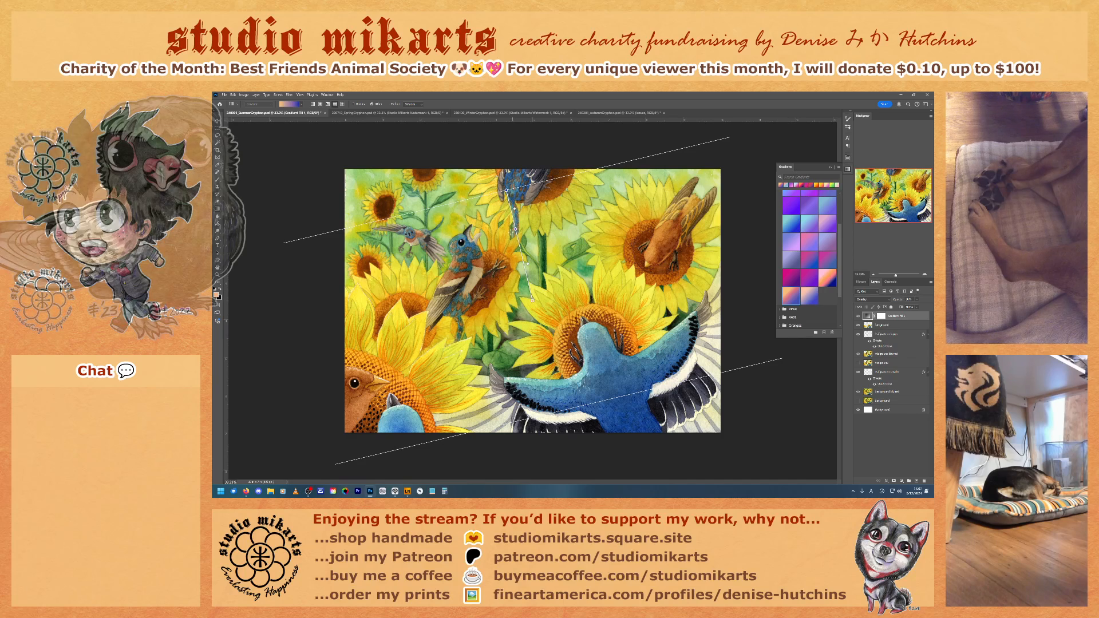
left_click(520, 251)
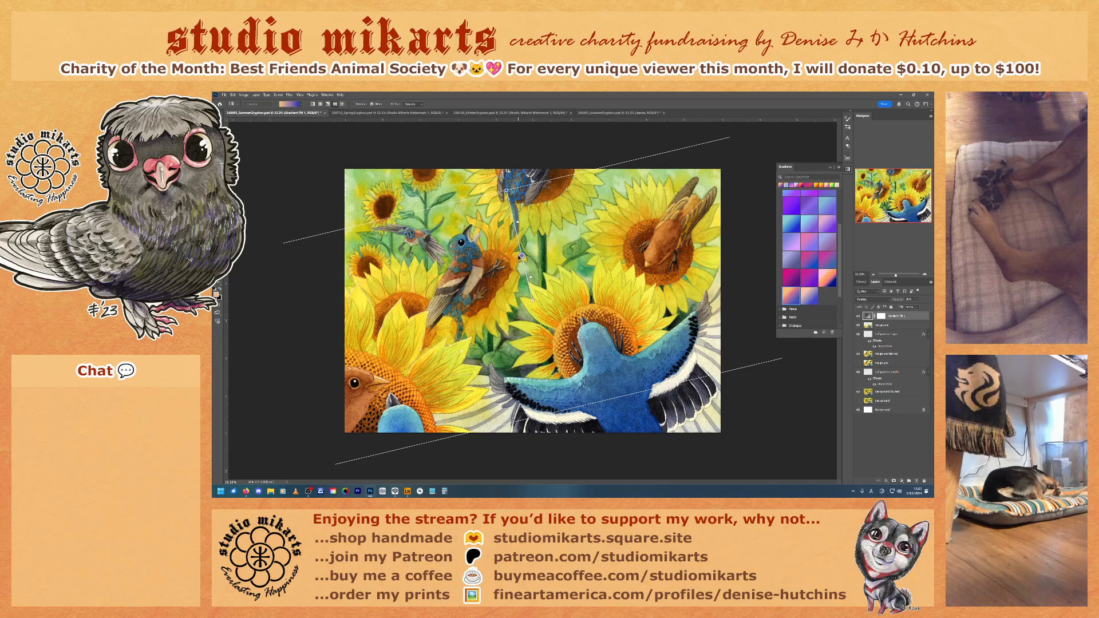
left_click_drag(520, 250, 514, 223)
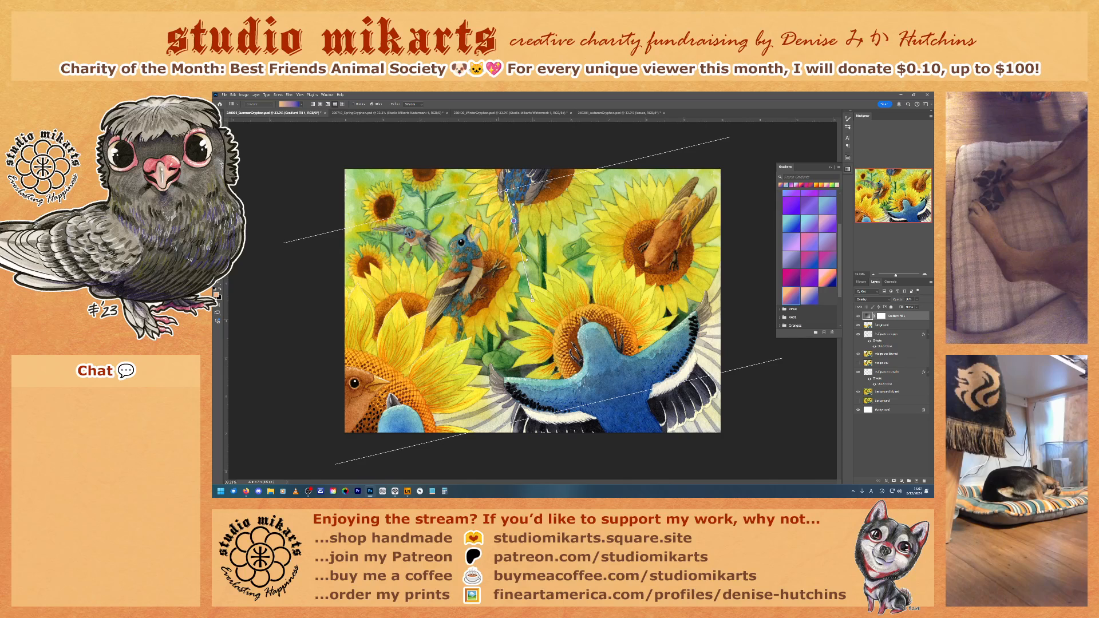
mouse_move(506, 190)
left_mouse_down()
mouse_move(496, 180)
mouse_move(497, 194)
left_mouse_up()
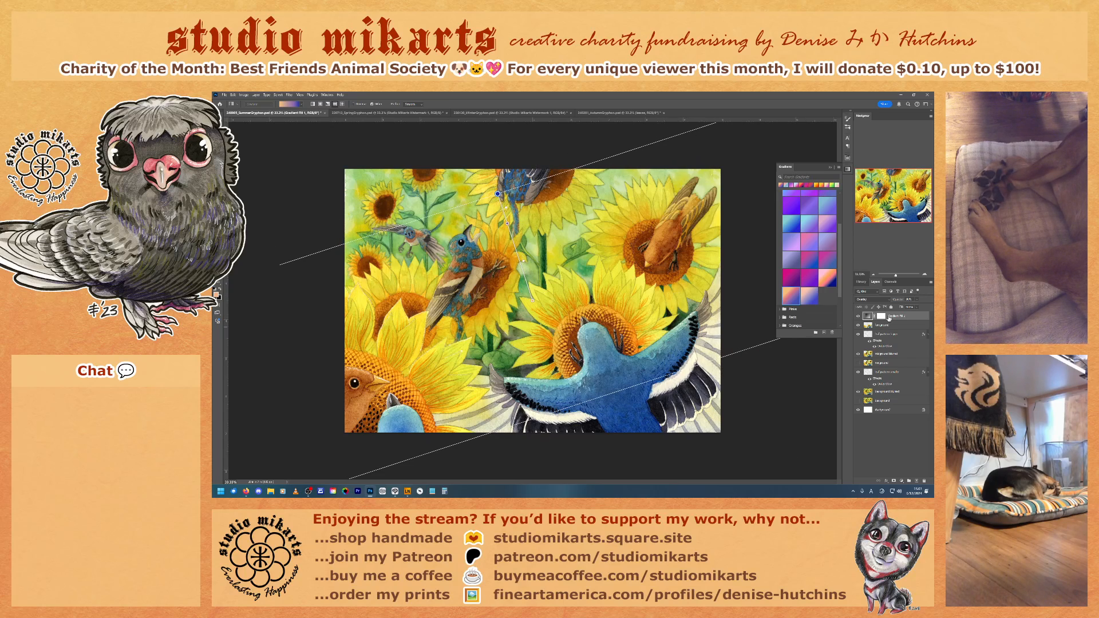
Step: Check the reworked gradient's effect on the flowers and birds by repeatedly hiding and showing the gradient fill layer
left_click(858, 317)
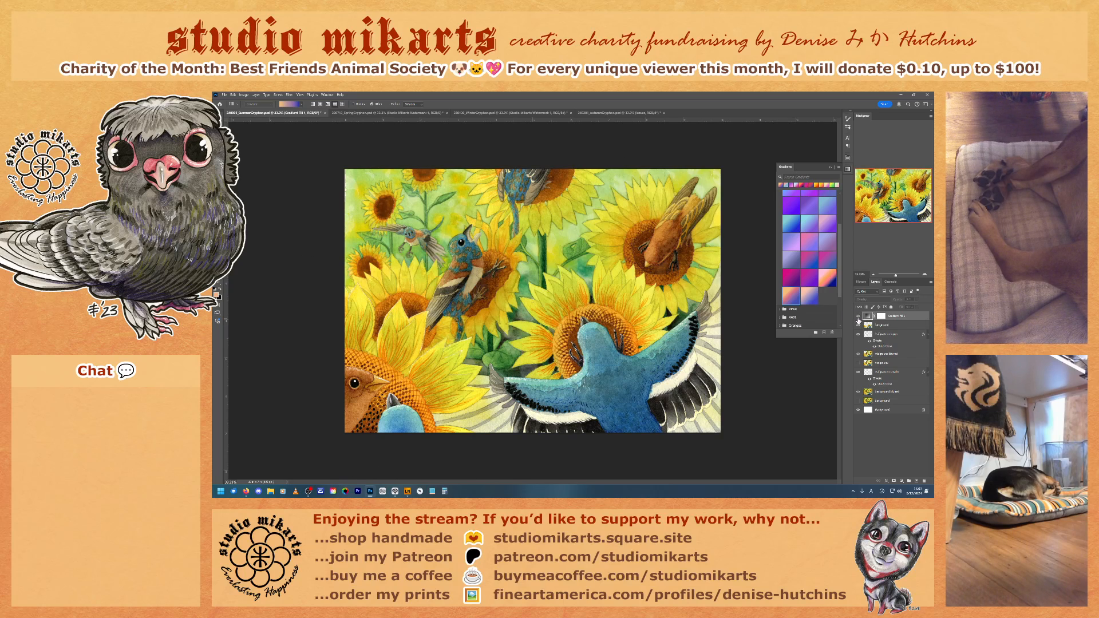
left_click(858, 319)
left_click(858, 318)
left_click(858, 317)
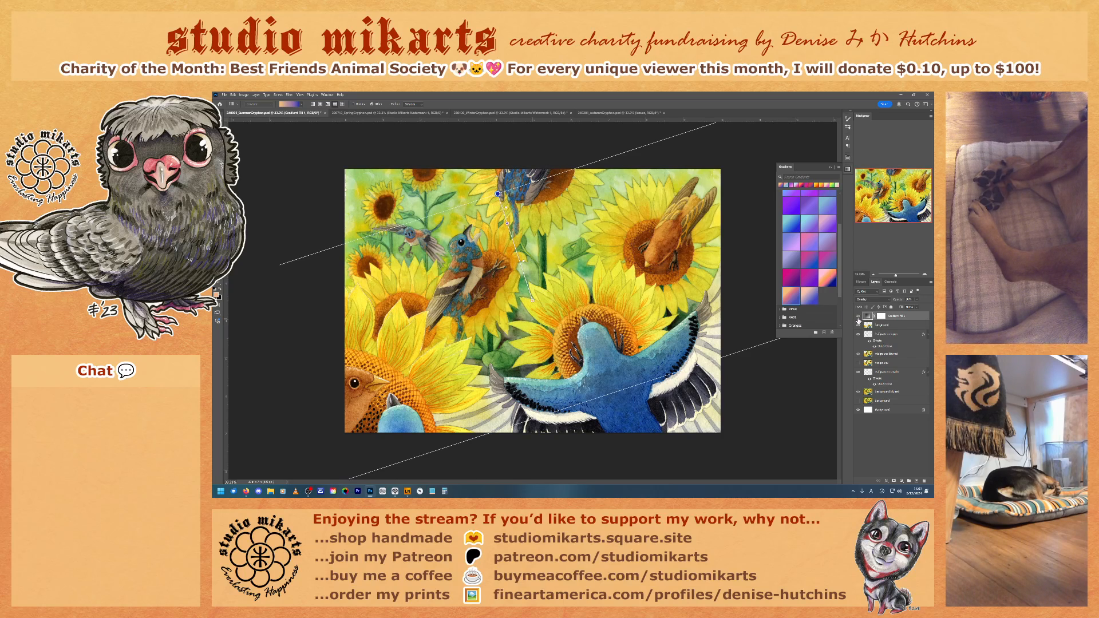
left_click(858, 318)
left_click(858, 318)
left_click(859, 318)
left_click(858, 318)
left_click(858, 317)
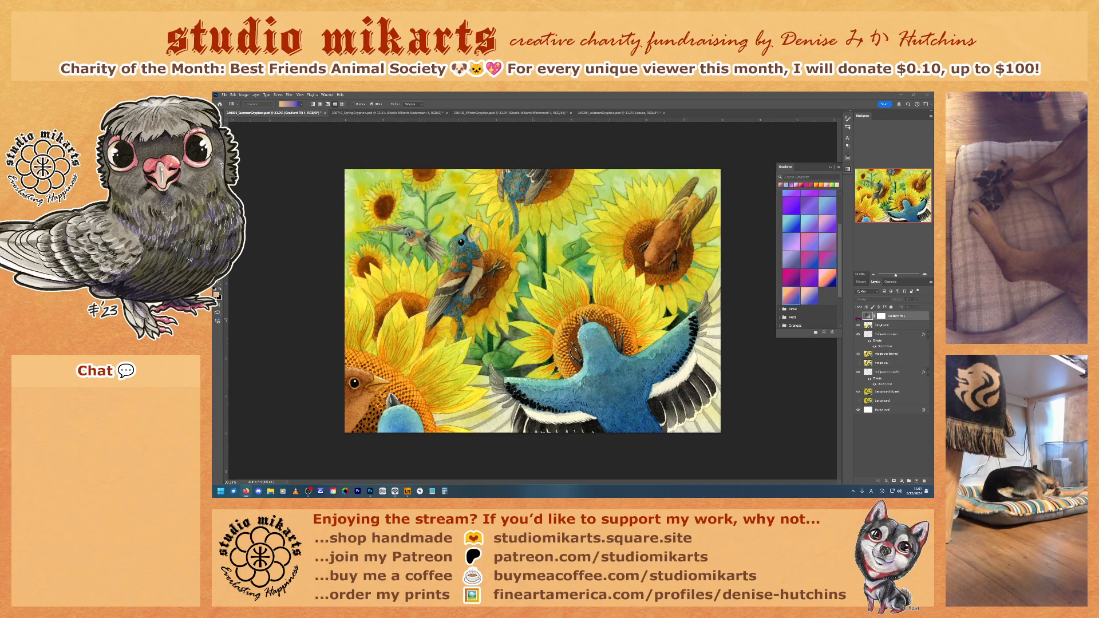
left_click(858, 318)
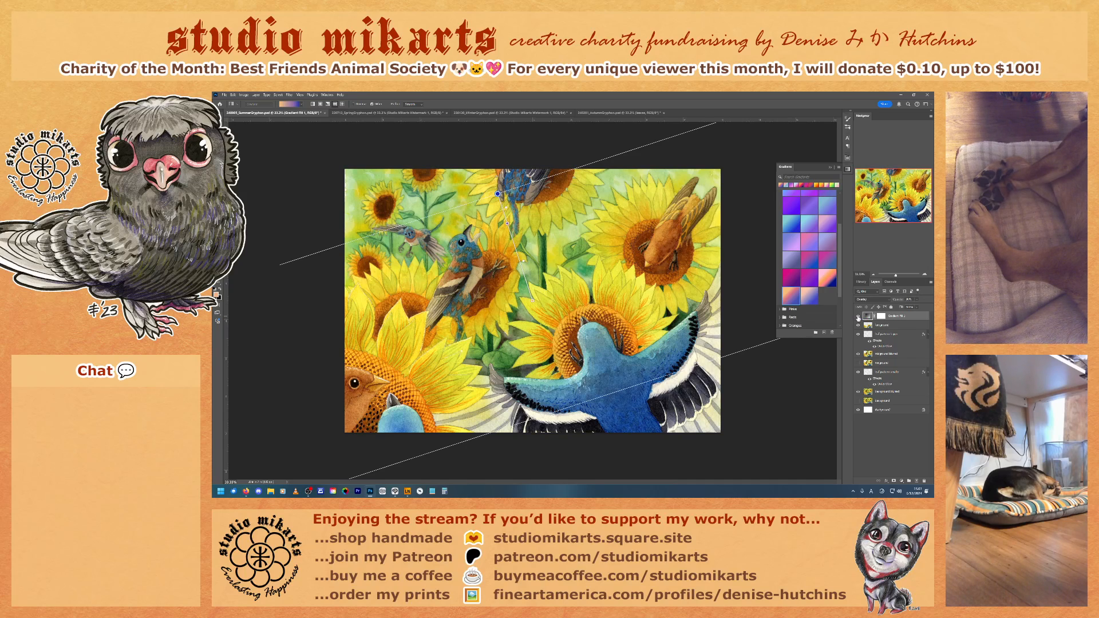
left_click(858, 318)
left_click(858, 317)
left_click(858, 317)
left_click(858, 318)
left_click(858, 318)
left_click(858, 318)
left_click(858, 318)
left_click(858, 317)
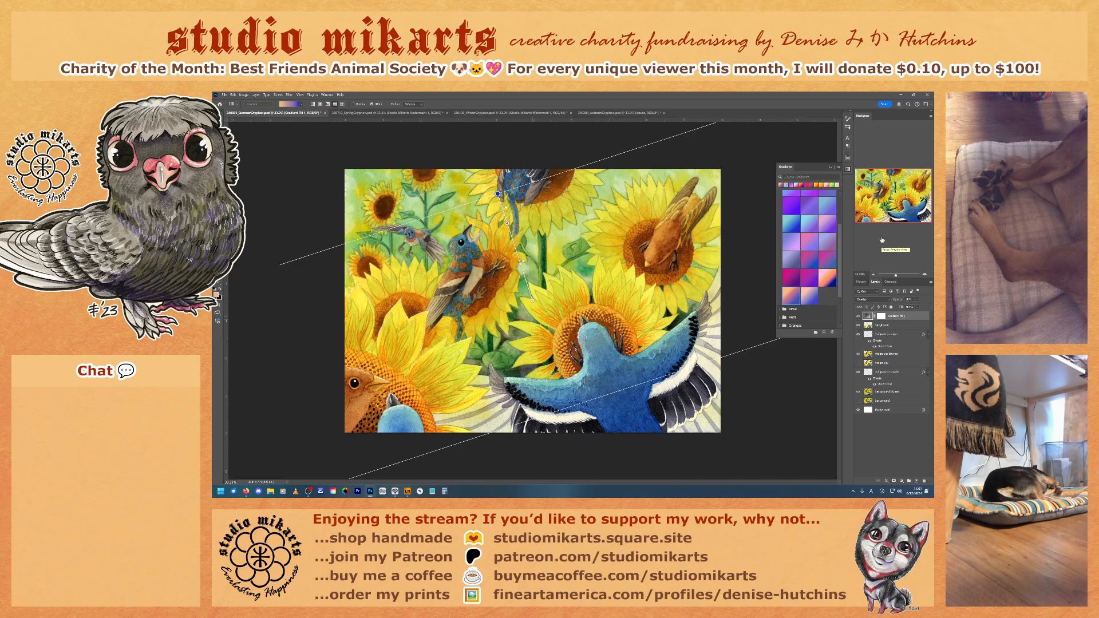
Step: Close the gradient presets and compare the unobstructed artwork with the gradient fill layer hidden and shown
left_click(848, 169)
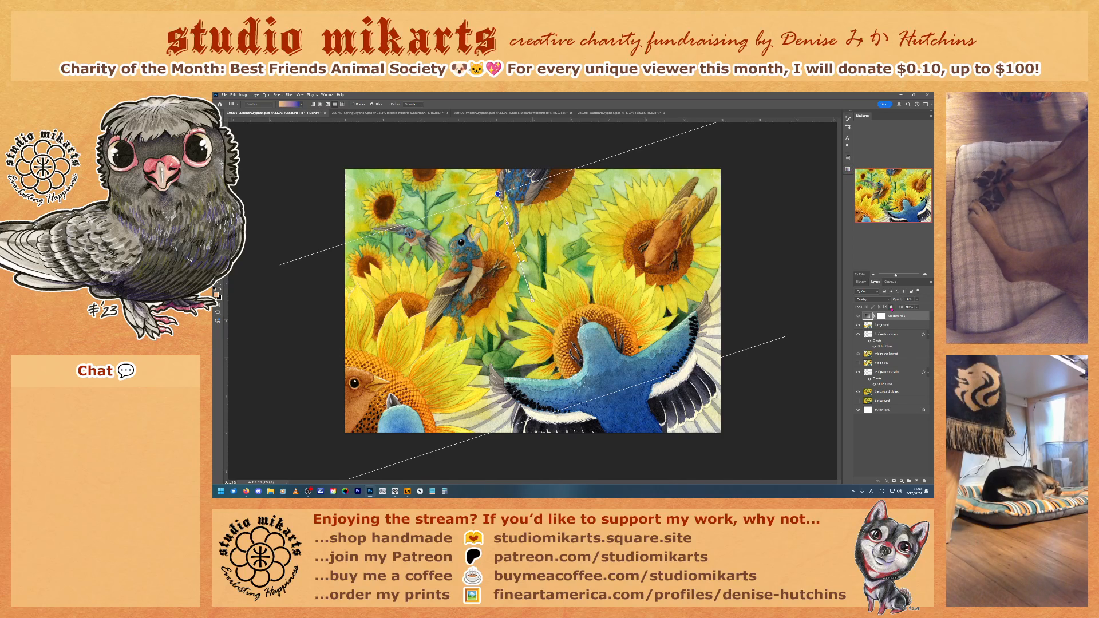
left_click(858, 316)
left_click(858, 316)
left_click(858, 316)
left_click(858, 316)
left_click(858, 316)
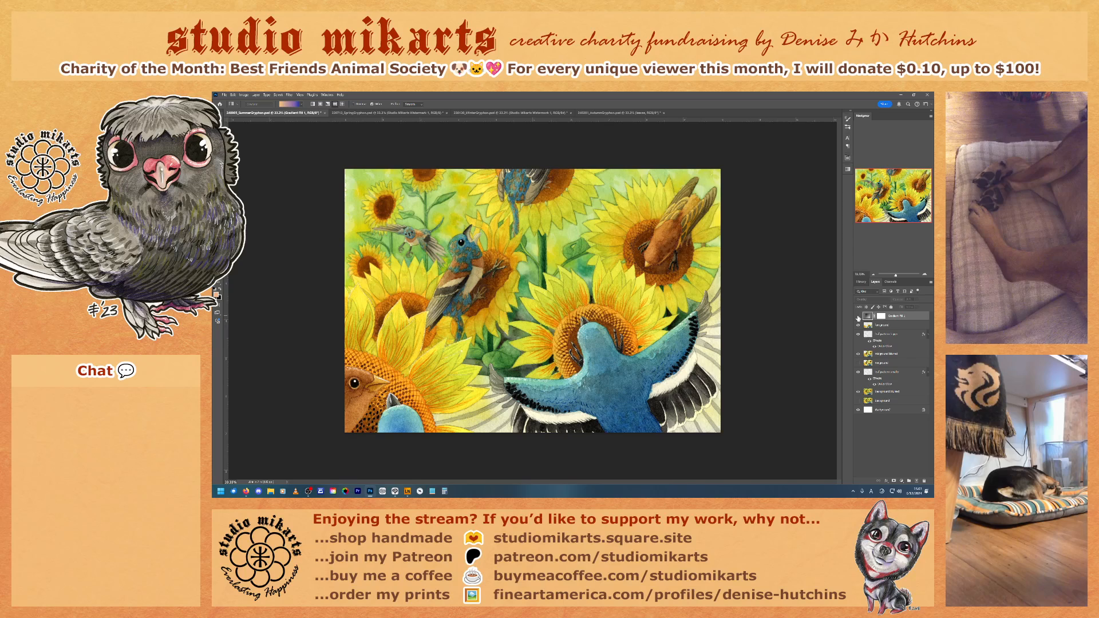
left_click(858, 317)
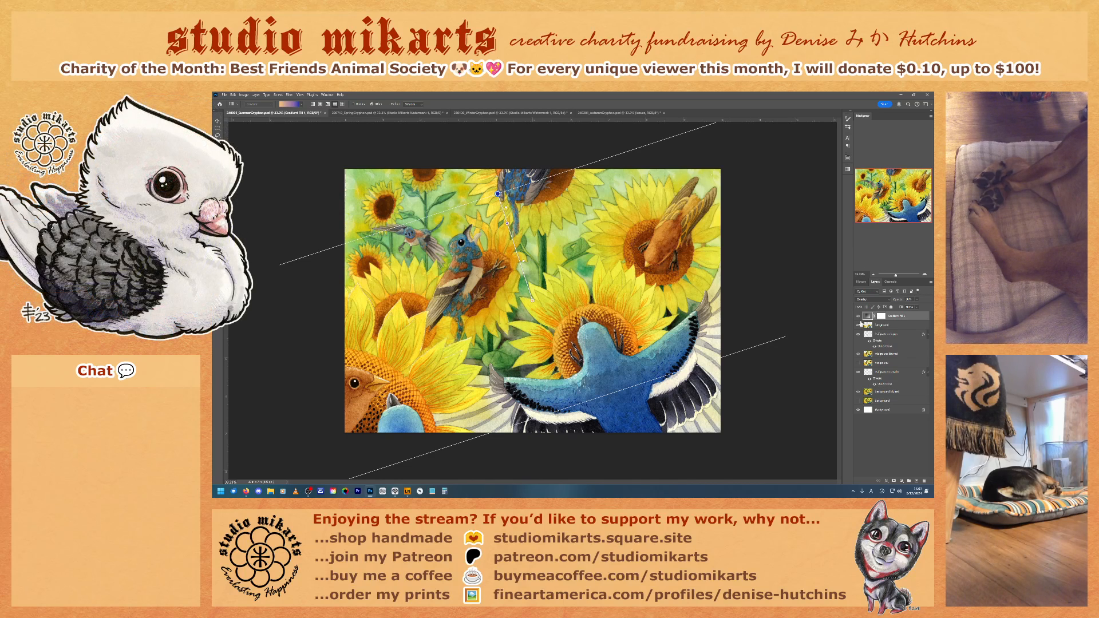
left_click(858, 317)
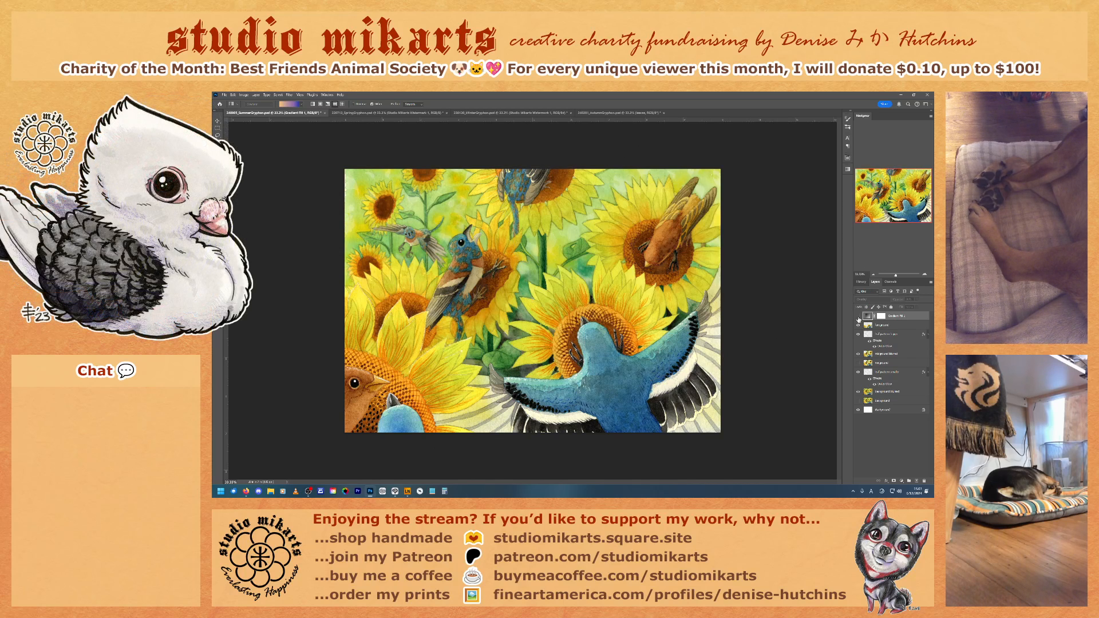
left_click(858, 317)
left_click(858, 317)
left_click(858, 317)
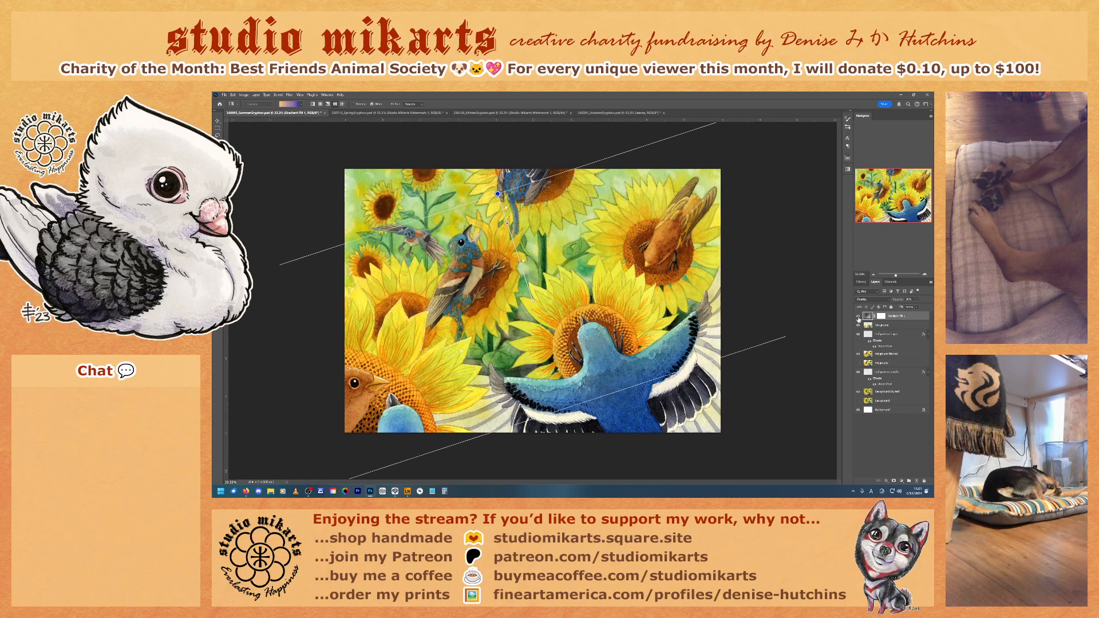
left_click(858, 316)
left_click(858, 317)
left_click(858, 316)
left_click(858, 317)
left_click(858, 316)
left_click(858, 317)
left_click(858, 316)
left_click(858, 317)
left_click(858, 317)
left_click(858, 316)
Step: Reposition the gradient line on the canvas, moving its blue end beside the uppermost bird for a steeper tilt, and compare with the fill hidden
left_click_drag(498, 195, 496, 186)
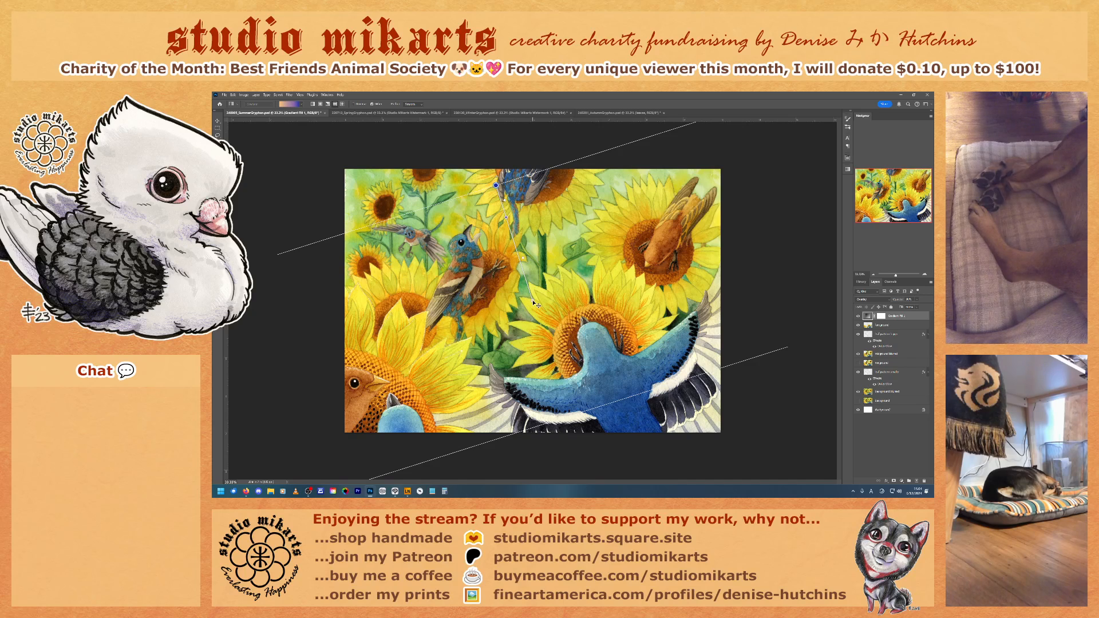
left_click_drag(533, 302, 534, 307)
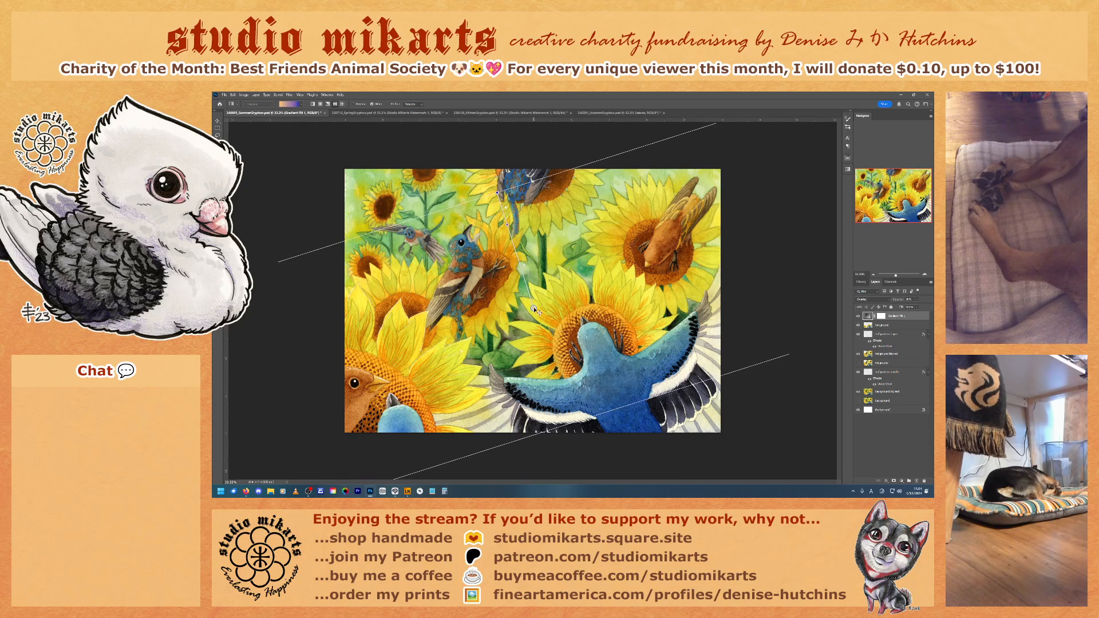
left_click_drag(497, 192, 484, 182)
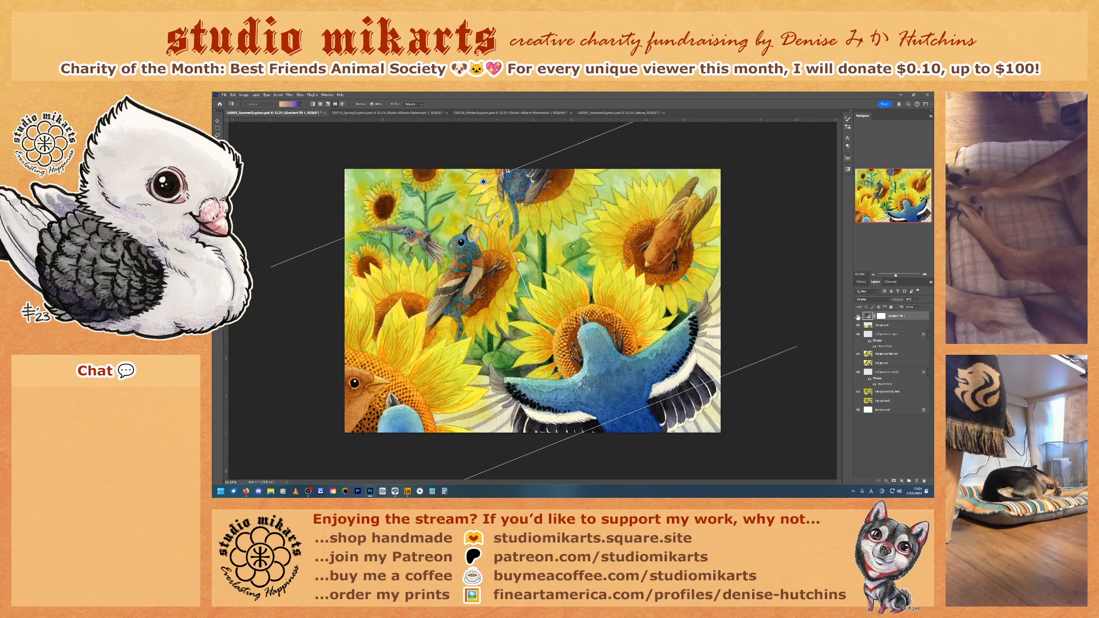
left_click(858, 316)
left_click(858, 317)
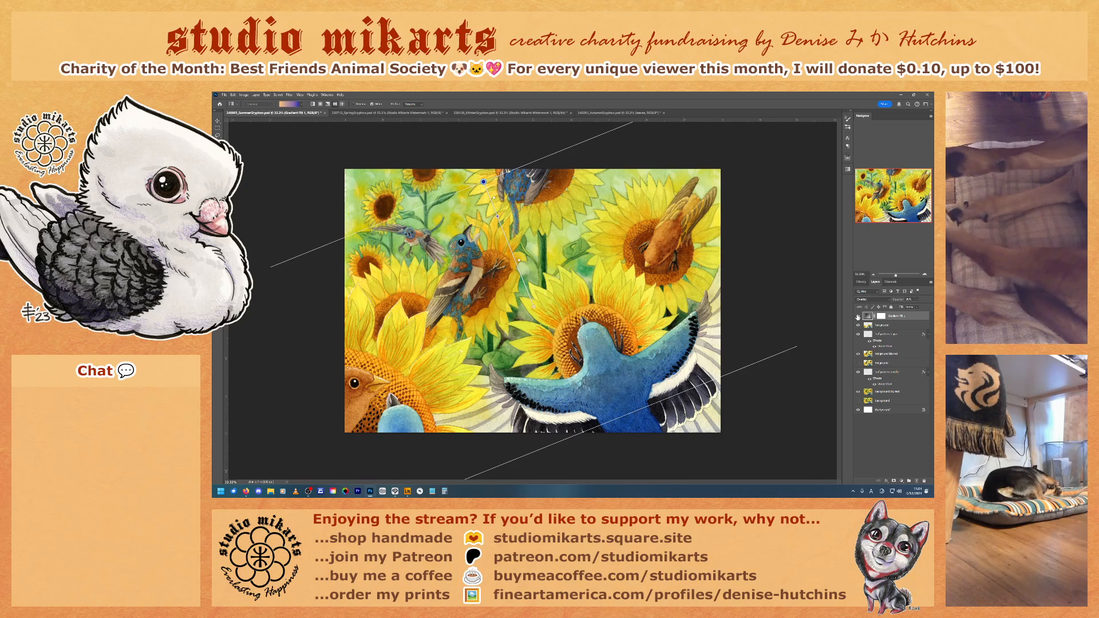
left_click(858, 317)
left_click(858, 317)
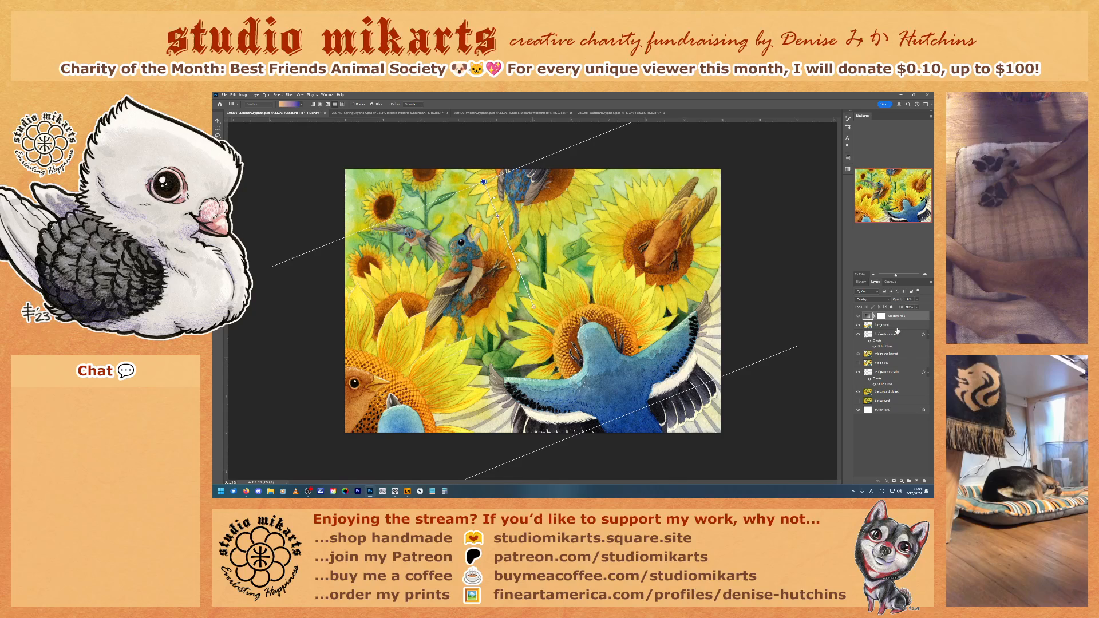
Step: Save the summer painting and select the foreground layer directly below the gradient fill
key("ctrl+s")
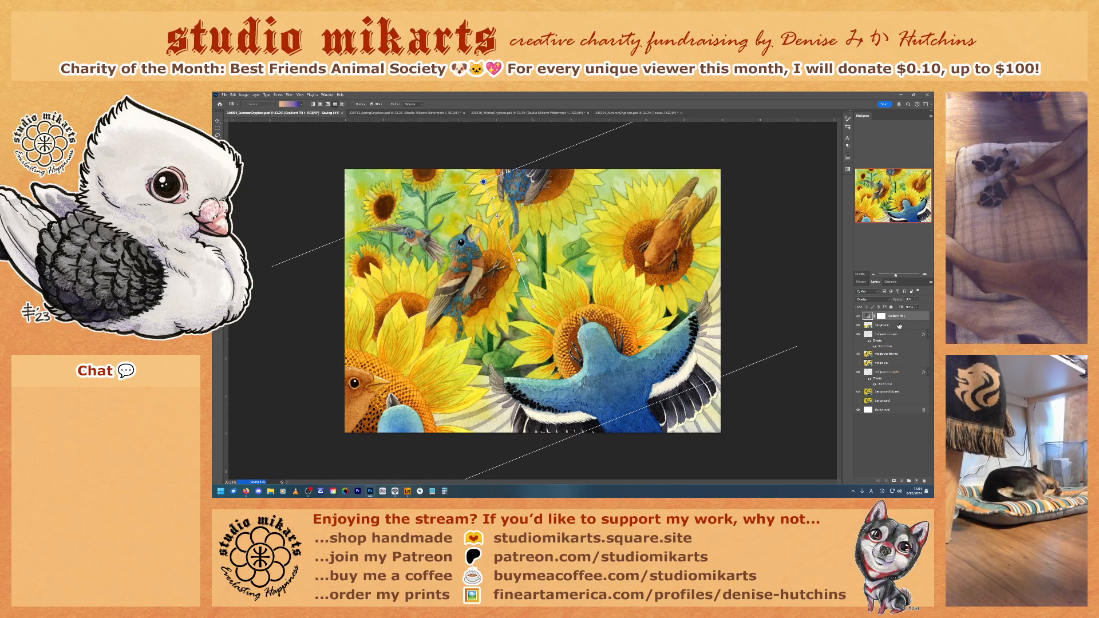
left_click(899, 326)
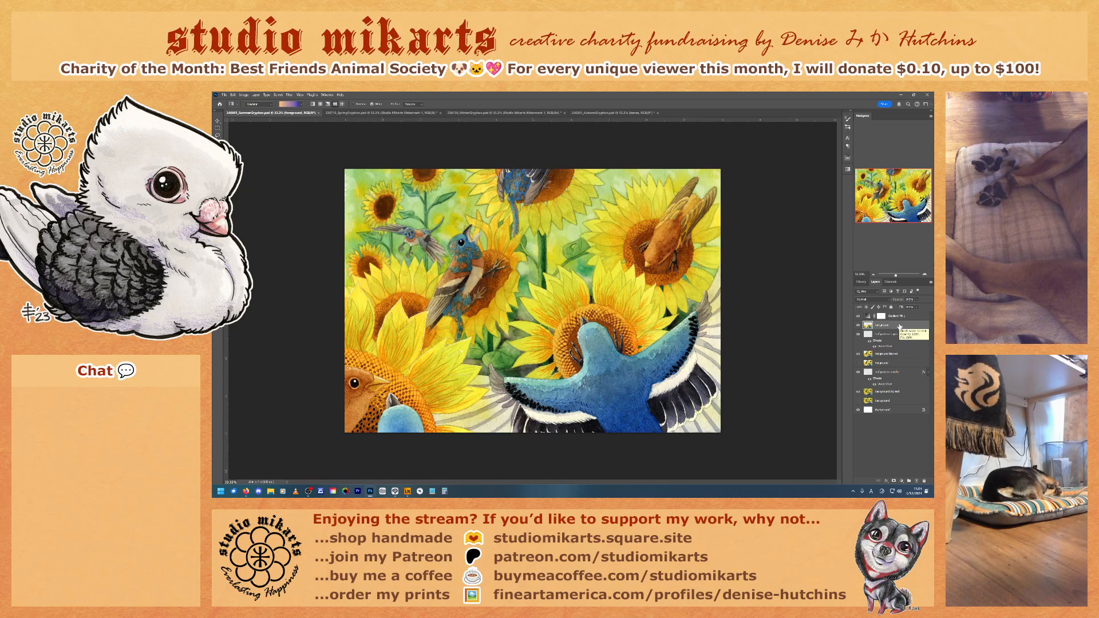
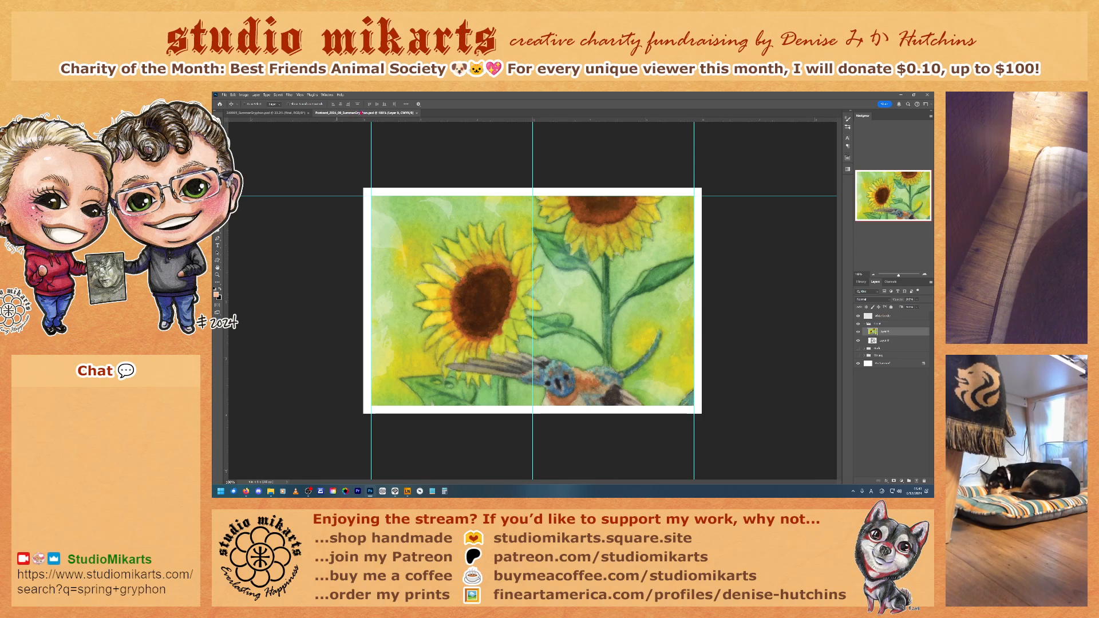
Step: Delete the lower artwork layer in the postcard's front group and scale the pasted sunflower painting down to fill the postcard area
left_click_drag(880, 343, 924, 481)
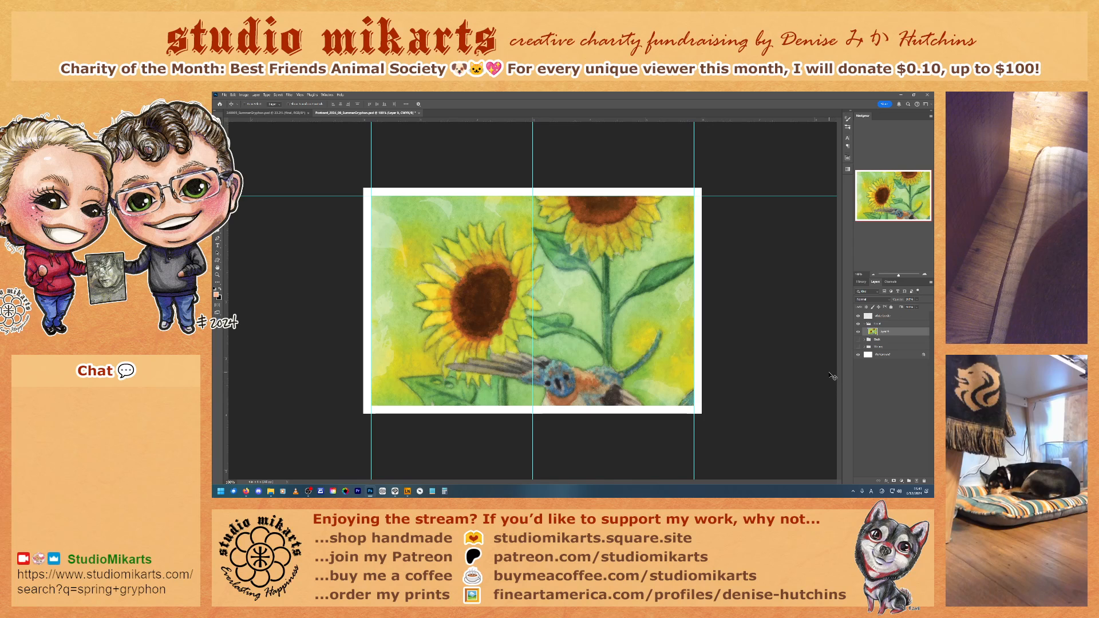
key("ctrl+t")
left_click_drag(394, 212, 484, 276)
left_click_drag(434, 241, 436, 212)
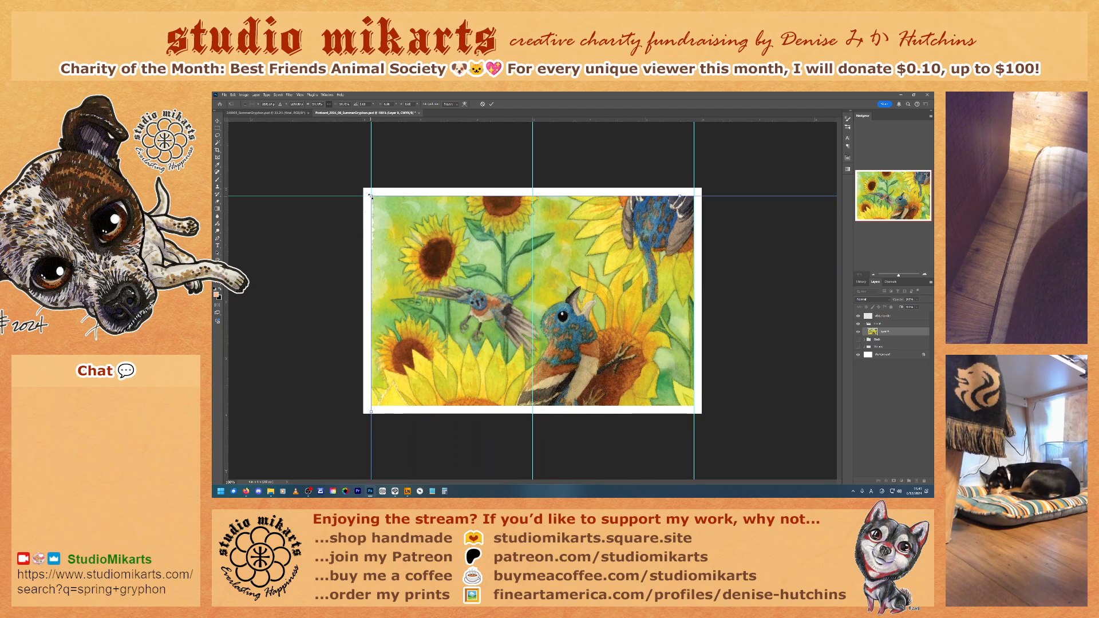
left_click_drag(370, 196, 406, 242)
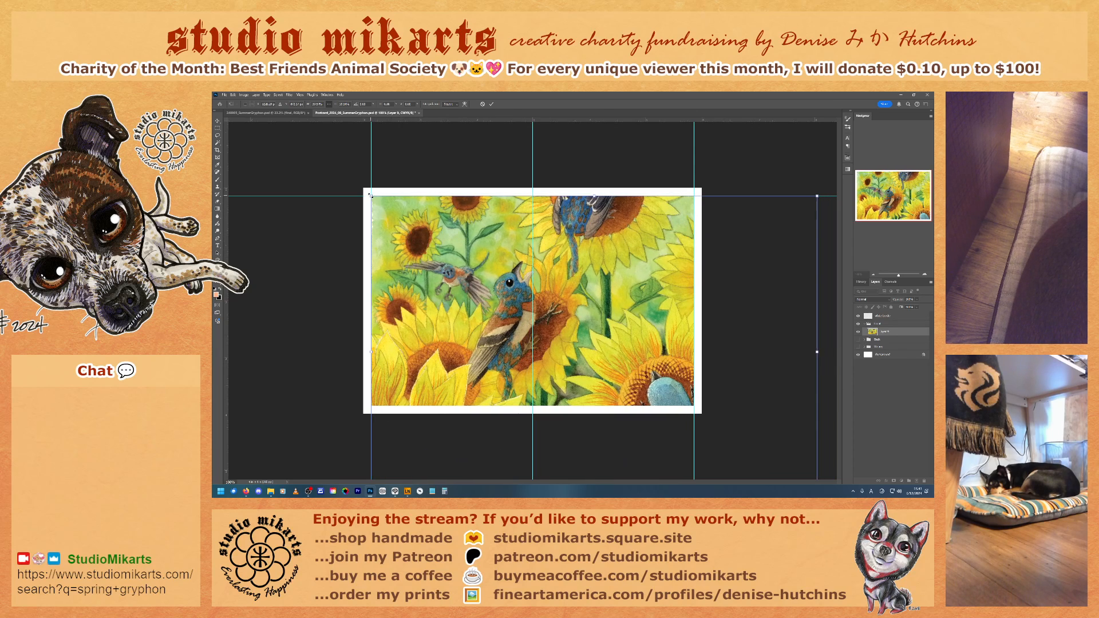
left_click_drag(372, 196, 472, 283)
left_click_drag(632, 347, 515, 254)
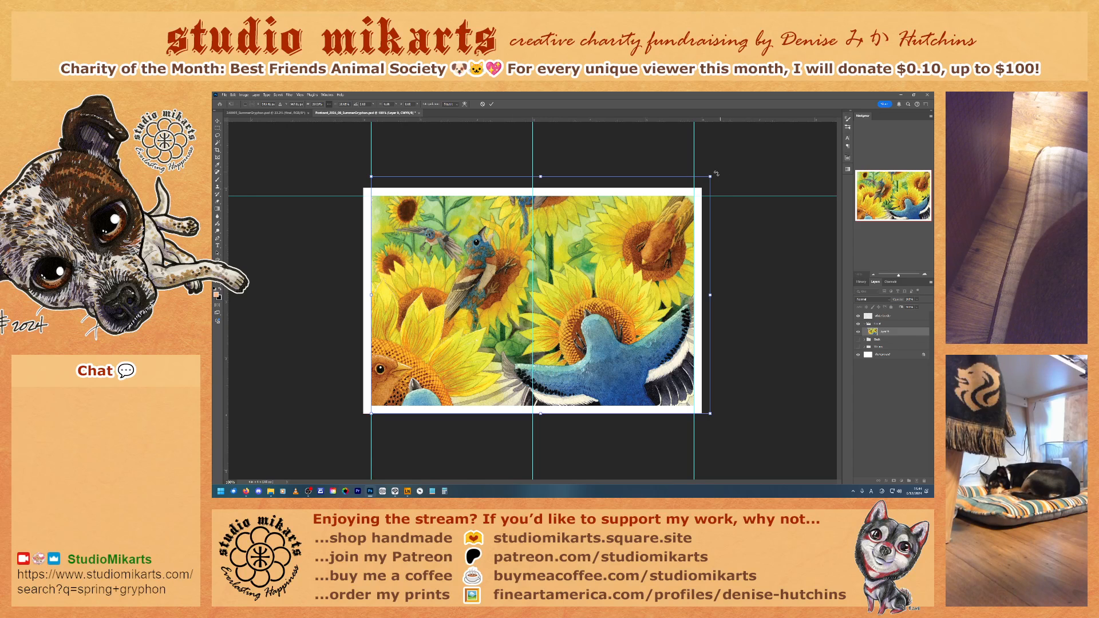
left_click_drag(711, 176, 692, 185)
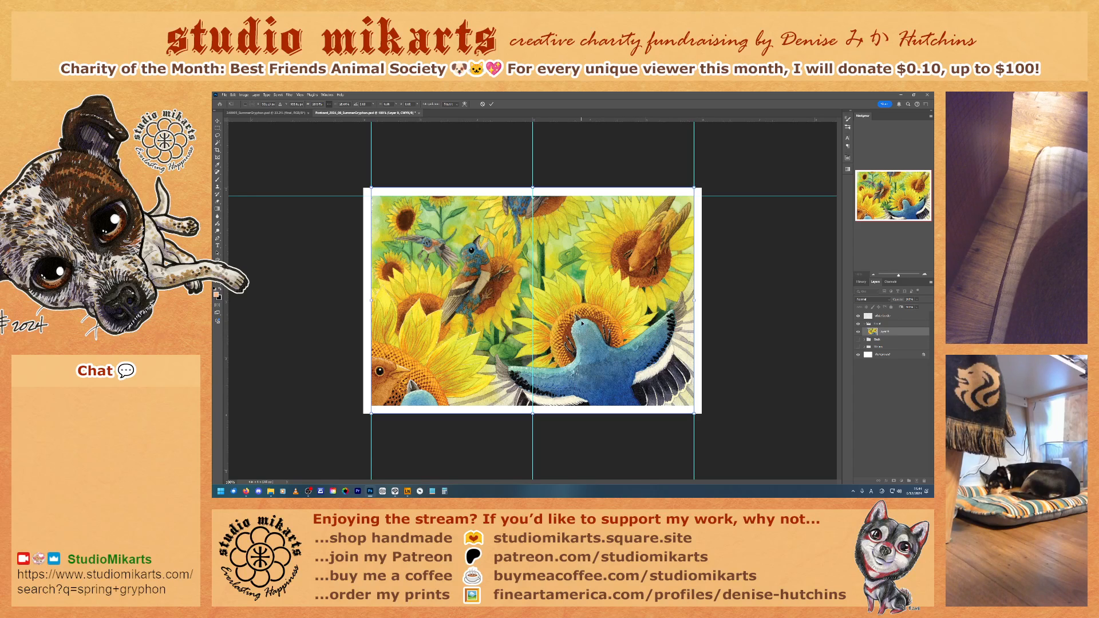
key("Return")
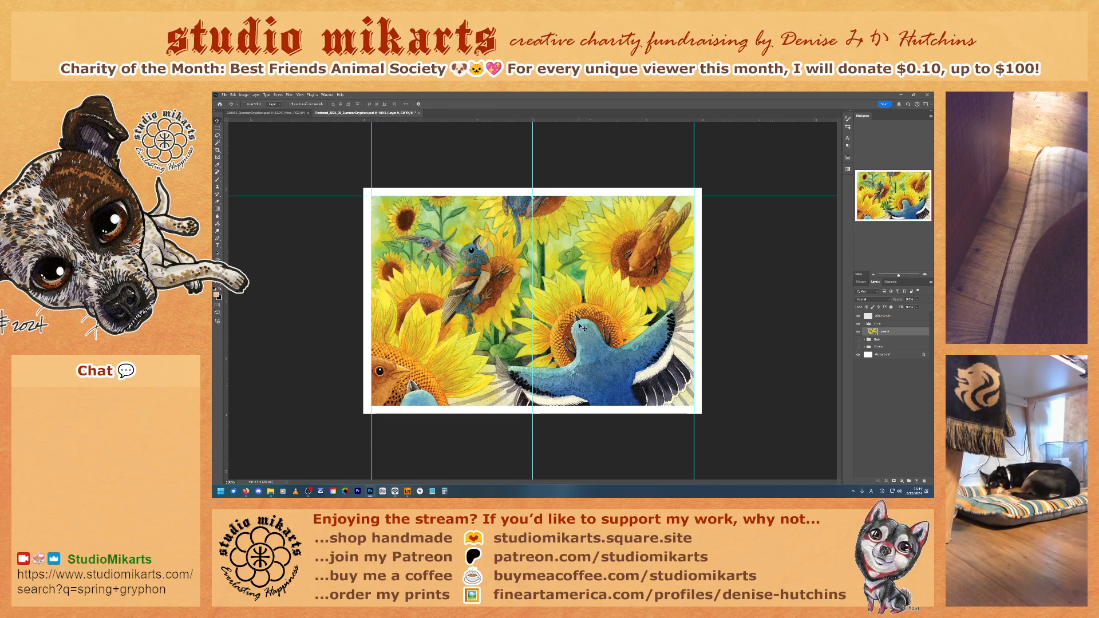
Step: Shift the scaled painting slightly upward, align it to the whole postcard canvas and clear the selection
left_click_drag(582, 327, 579, 315)
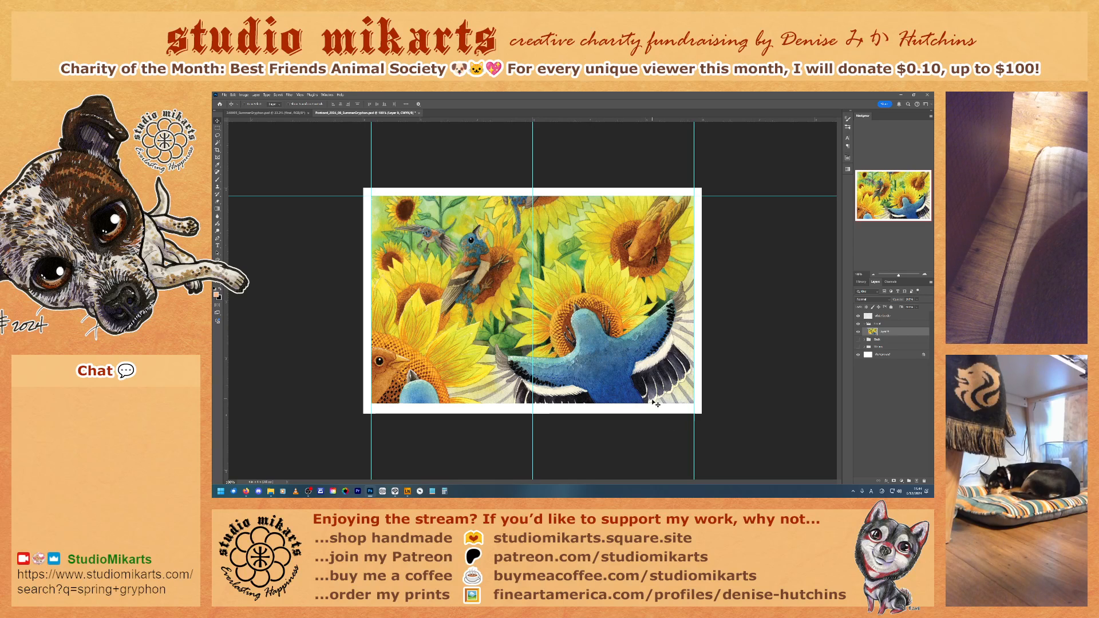
left_click_drag(591, 340, 591, 342)
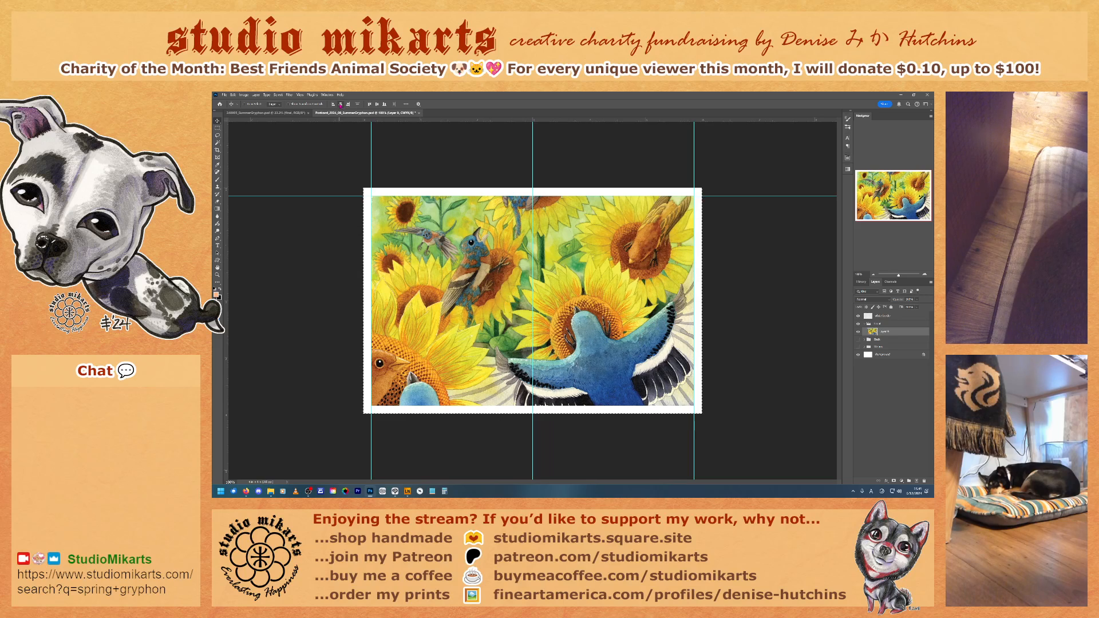
key("ctrl+d")
Step: Collapse and hide the front group, show and expand the back group, and select its title and copyright text layer
left_click(864, 324)
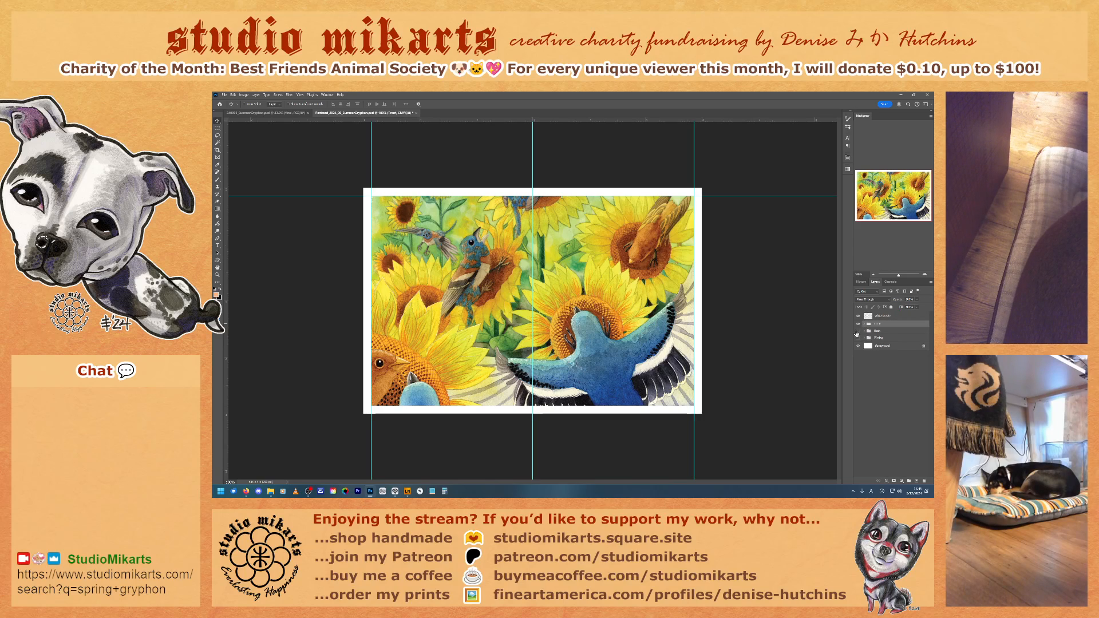
left_click(859, 324)
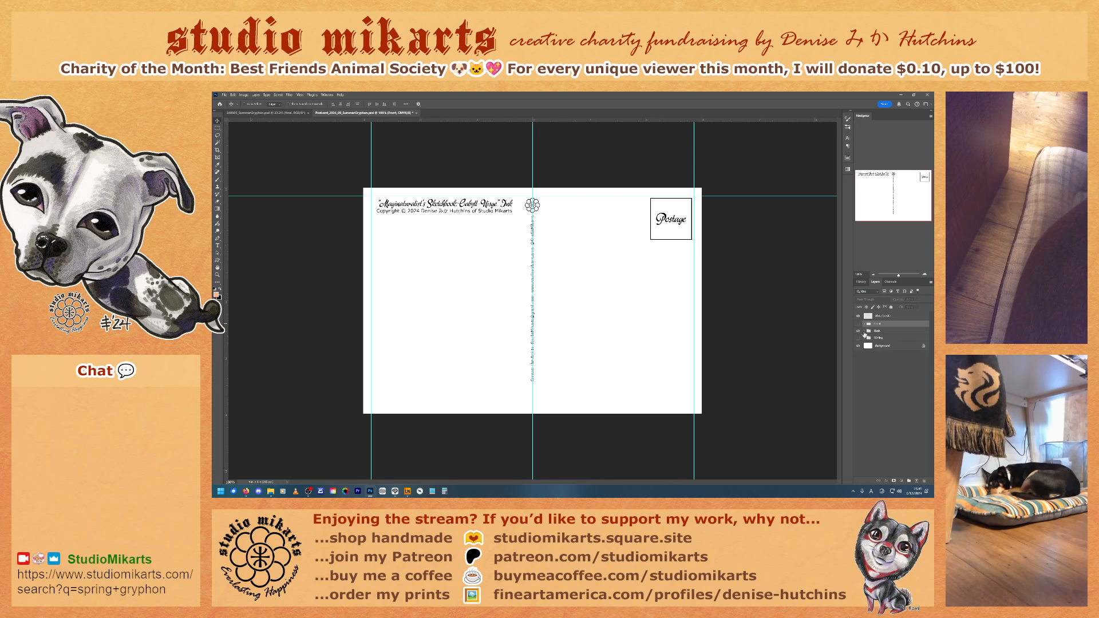
left_click(864, 332)
left_click(893, 340)
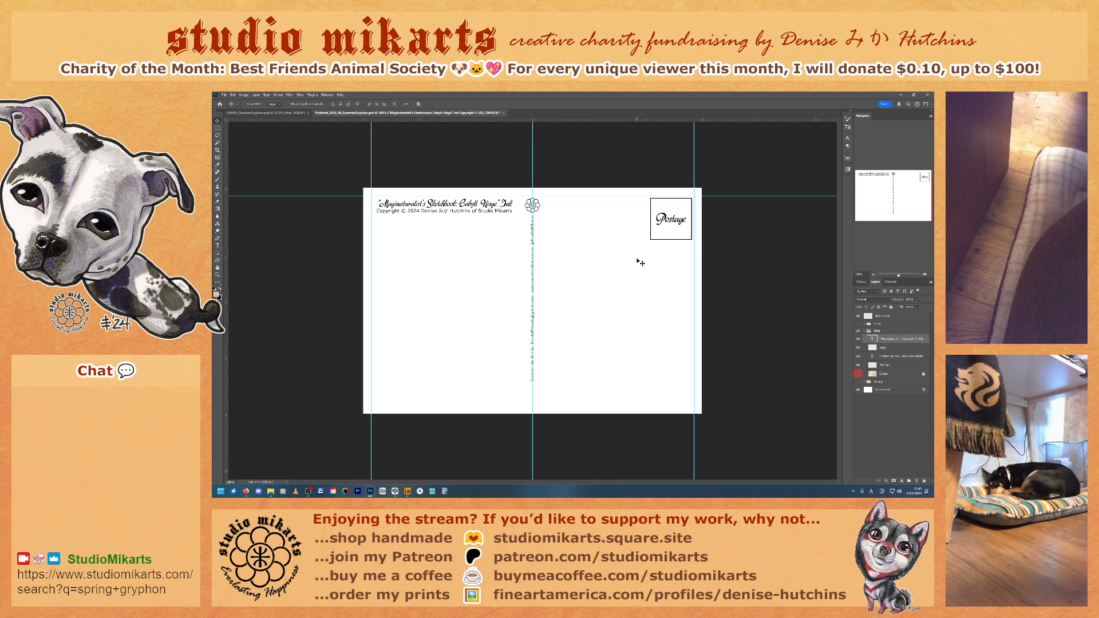
Step: Replace the quoted artwork title on the postcard back with "Summer Gryphon"
left_click(217, 245)
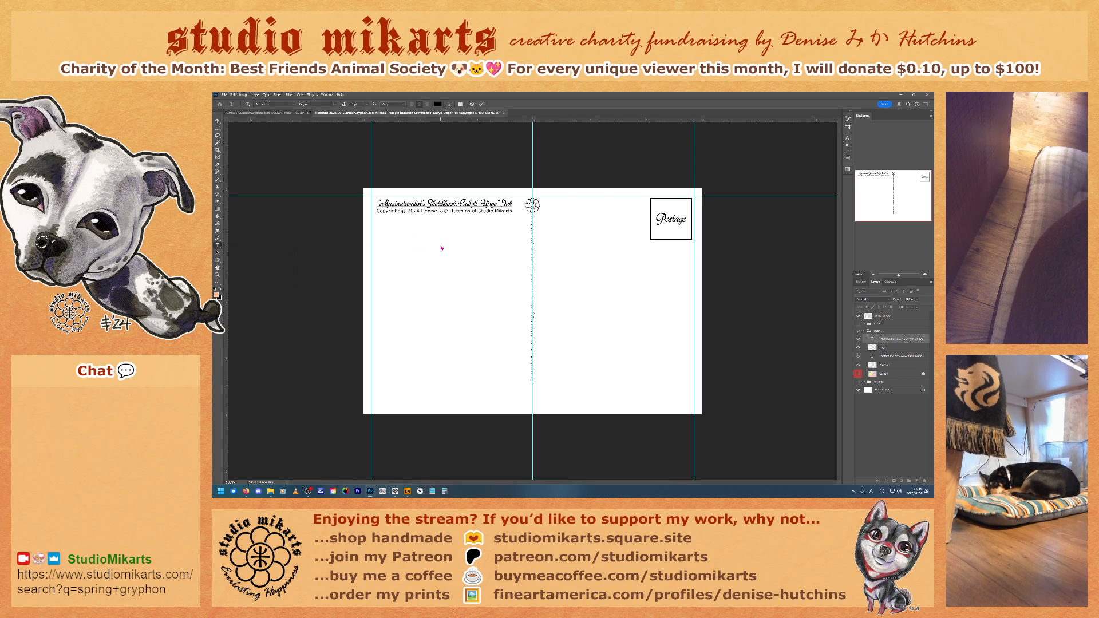
key("Delete")
key("Delete")
key("Delete")
key("Delete")
key("Delete")
key("Delete")
key("Delete")
key("Delete")
key("Delete")
key("Delete")
key("Delete")
key("Delete")
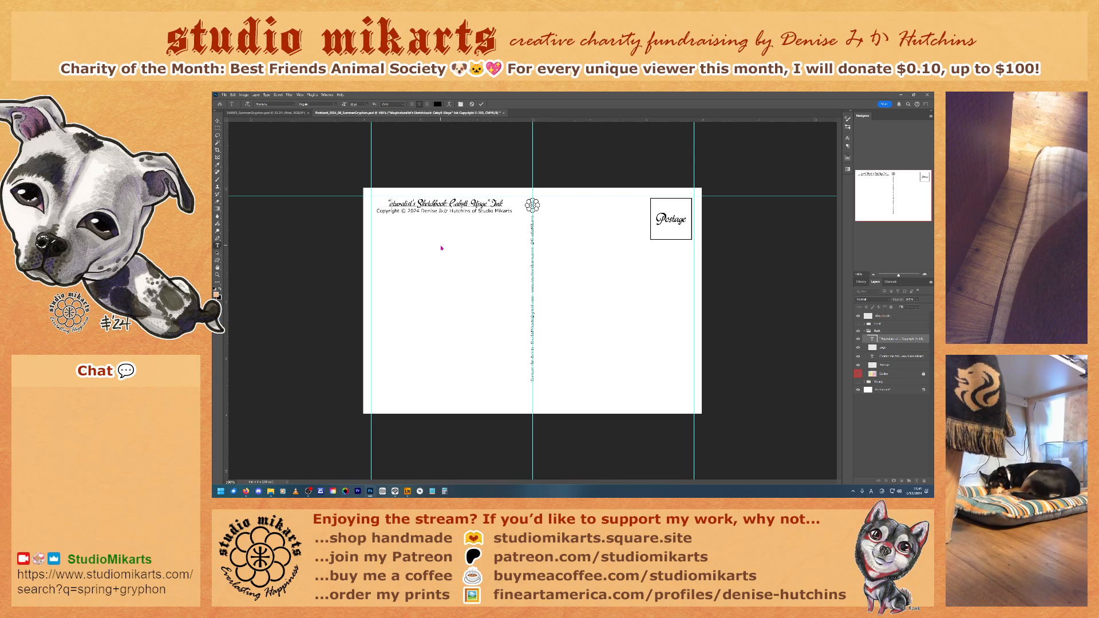
key("Delete")
key("Delete")
key("Delete")
key("Delete")
key("Delete")
key("Delete")
key("Delete")
key("Delete")
key("Delete")
key("Delete")
key("Delete")
key("Delete")
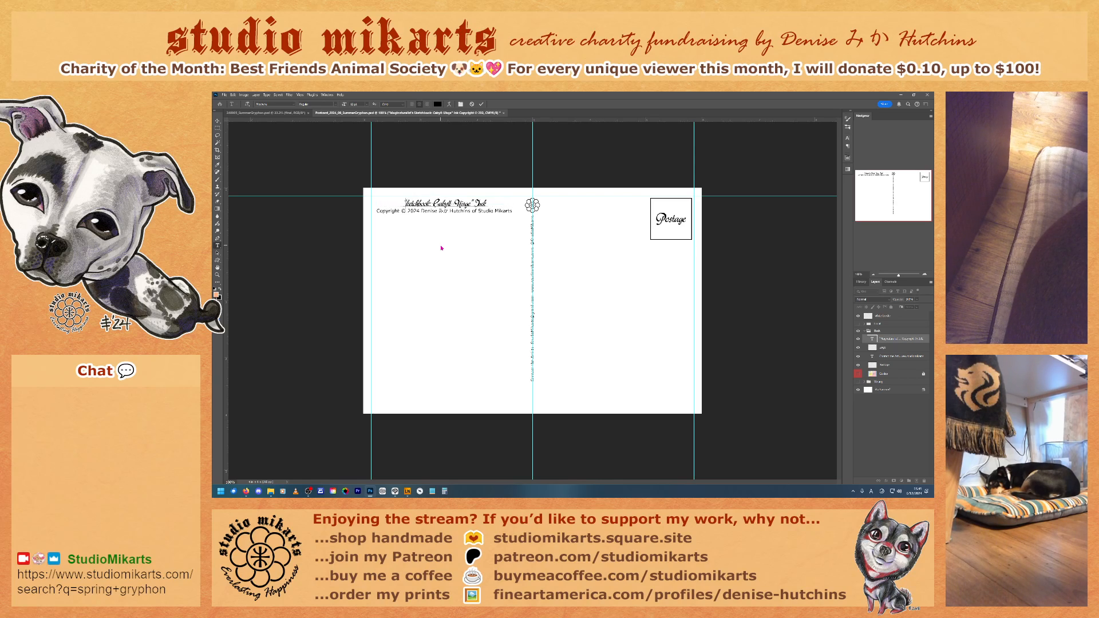
key("Delete")
key("Delete")
key("Delete")
key("Delete")
key("Delete")
key("Delete")
key("Delete")
key("Delete")
key("Delete")
key("Delete")
key("Delete")
key("Delete")
key("Delete")
key("Delete")
key("Delete")
key("Delete")
key("Delete")
key("Delete")
type("Summer G")
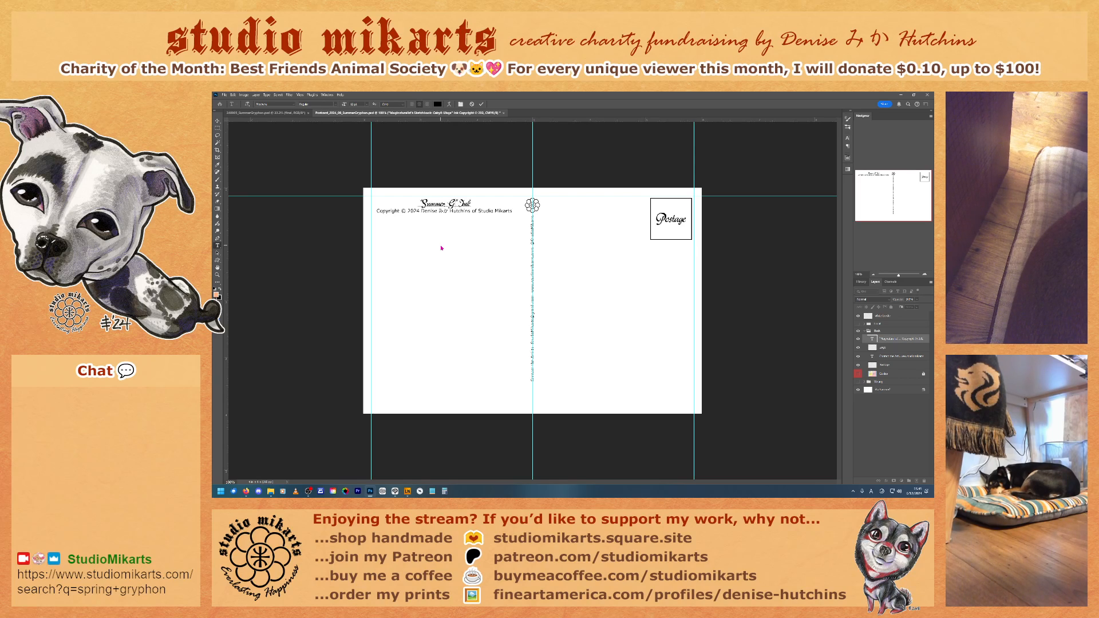
type("ryphon")
Step: Change the medium after the title from "Ink" to "Mixed Media" and commit the text
key("End")
key("BackSpace")
key("BackSpace")
key("BackSpace")
type("Mixed Media")
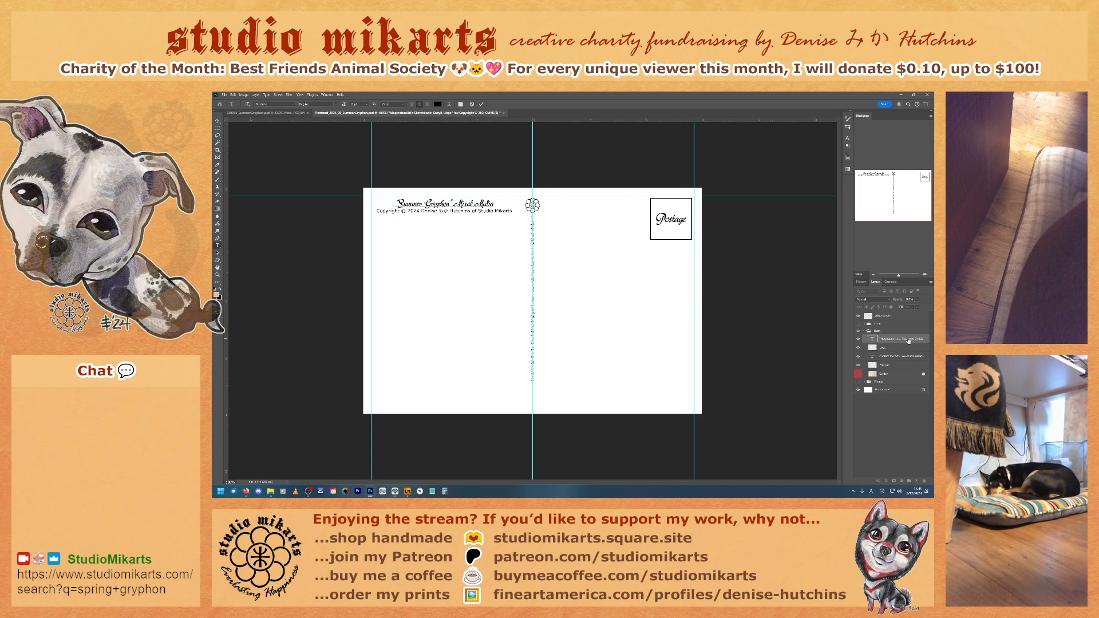
left_click(901, 340)
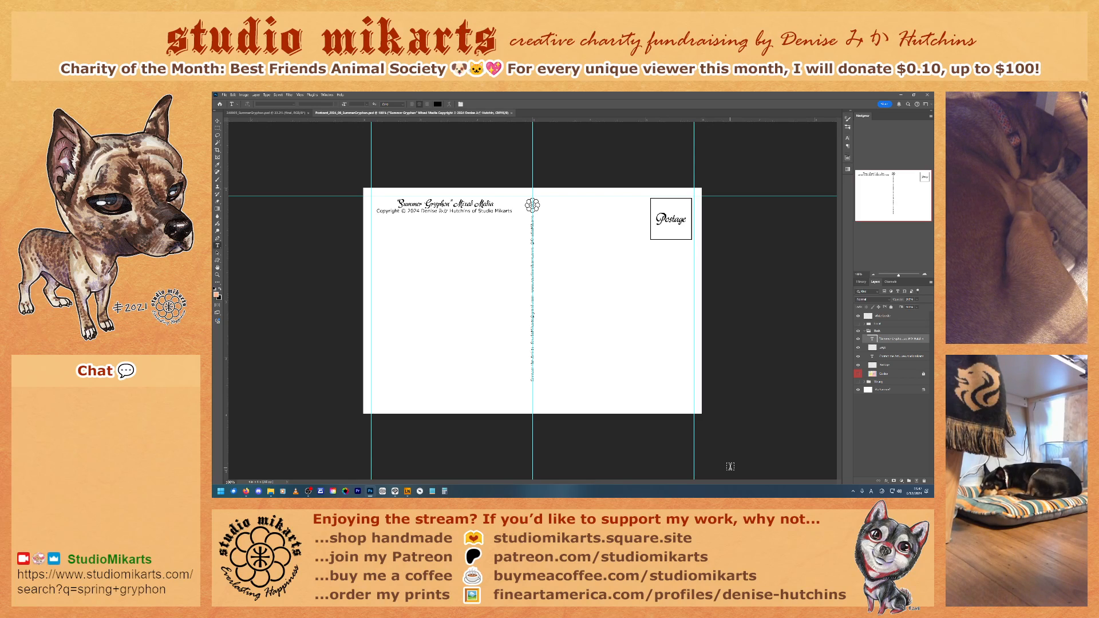
Step: Collapse the back group, show the postcard's front artwork again and switch to the full Summer Gryphon painting document
left_click(865, 331)
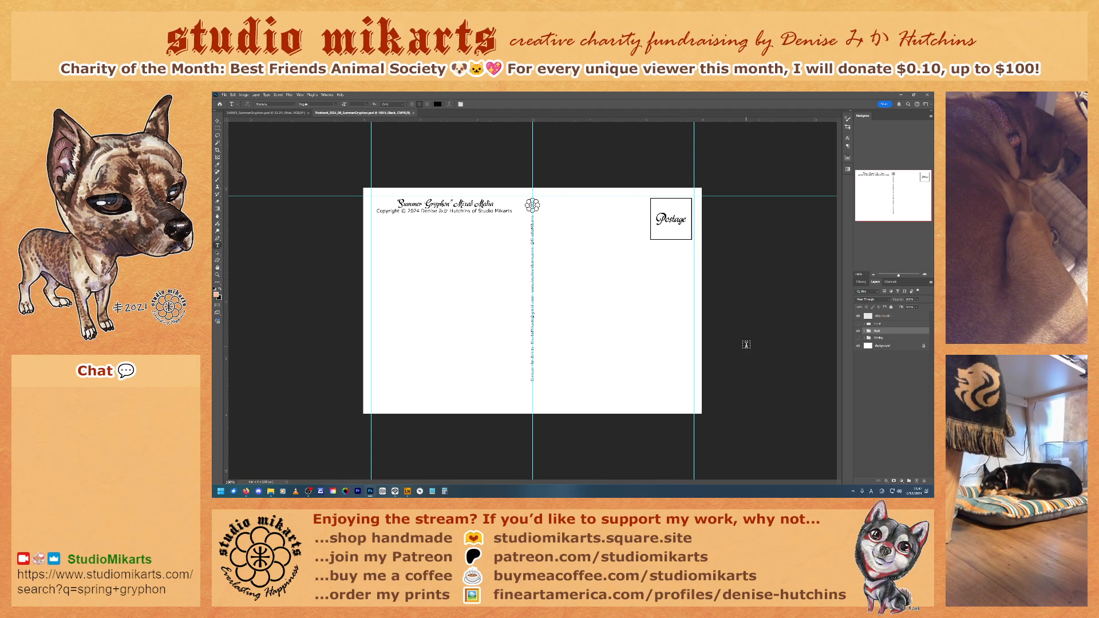
left_click(858, 325)
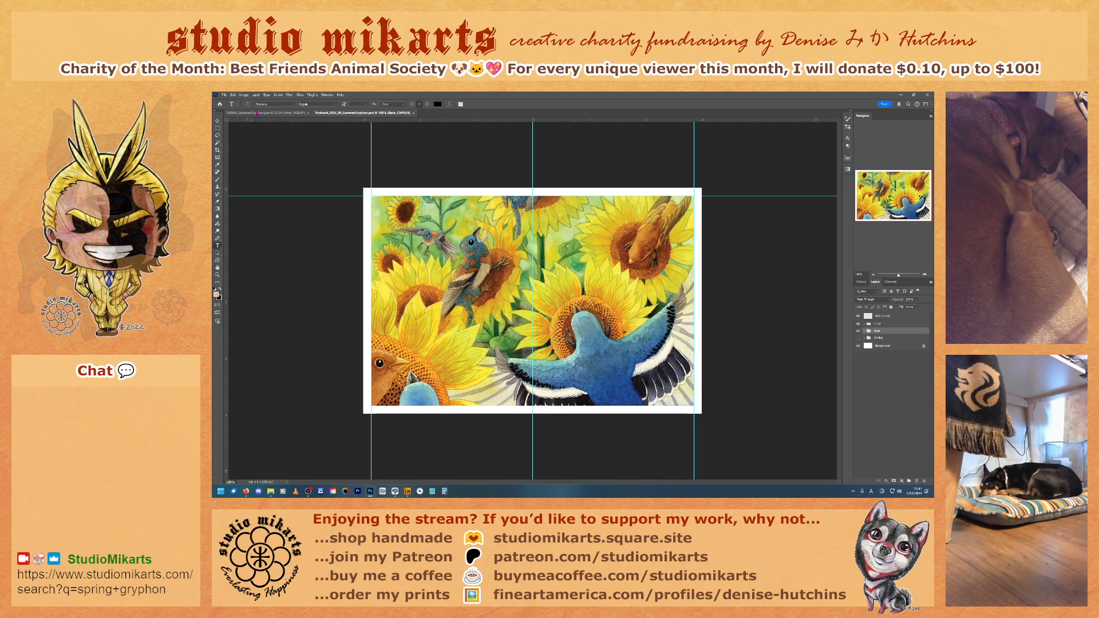
key("ctrl+Tab")
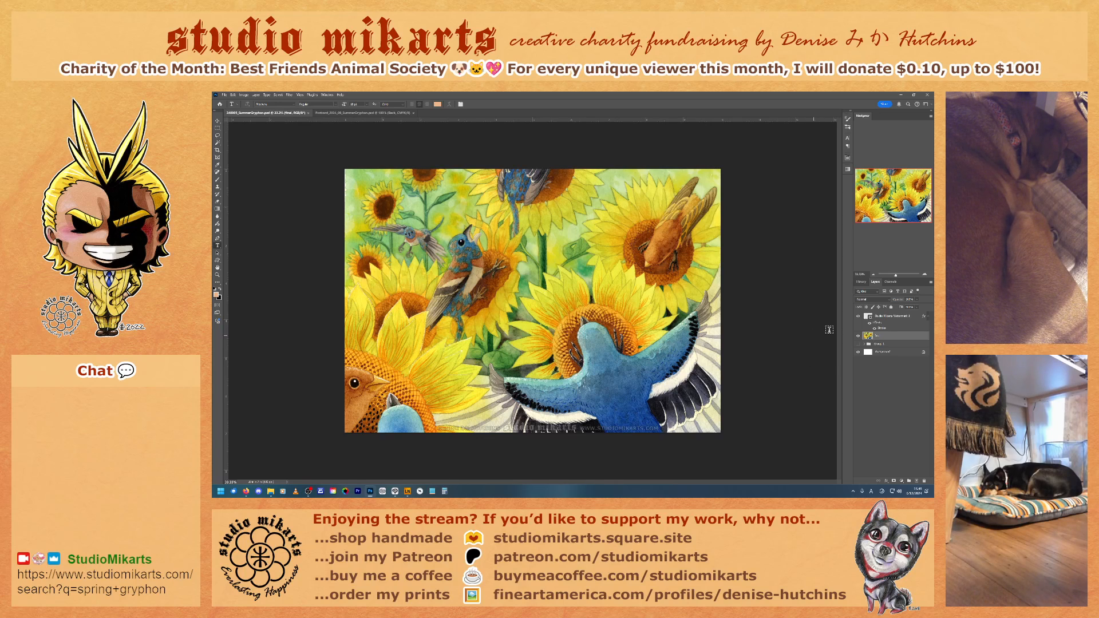
Step: Inspect the petals, the brown bird's head and the spotted sunflower centre up close for stray white edges
left_click(925, 276)
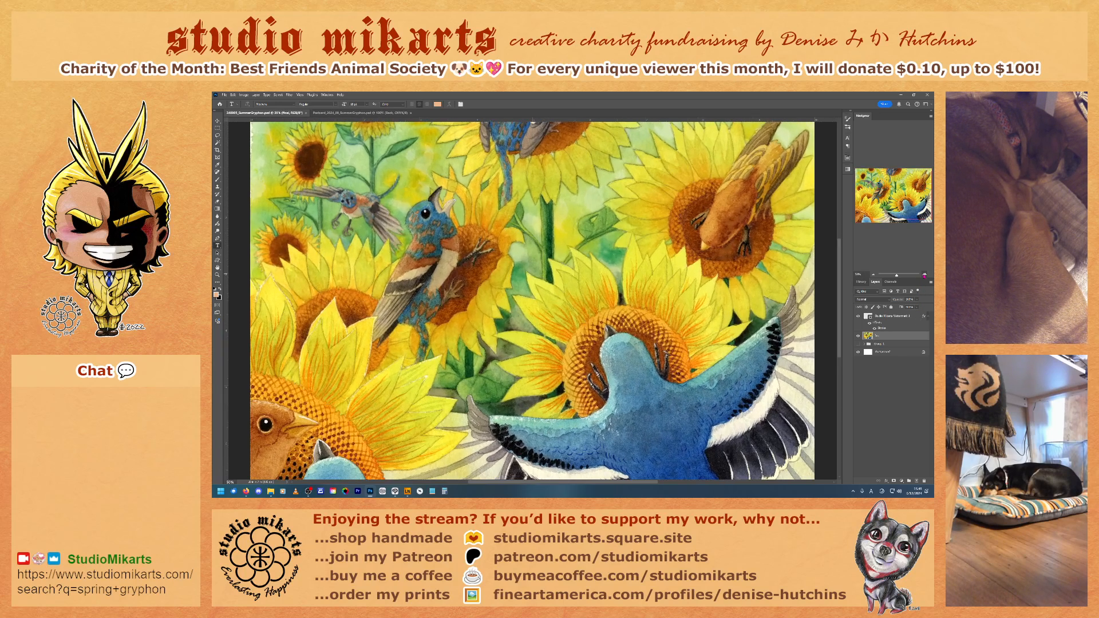
left_click(925, 276)
left_click(924, 276)
left_click(925, 276)
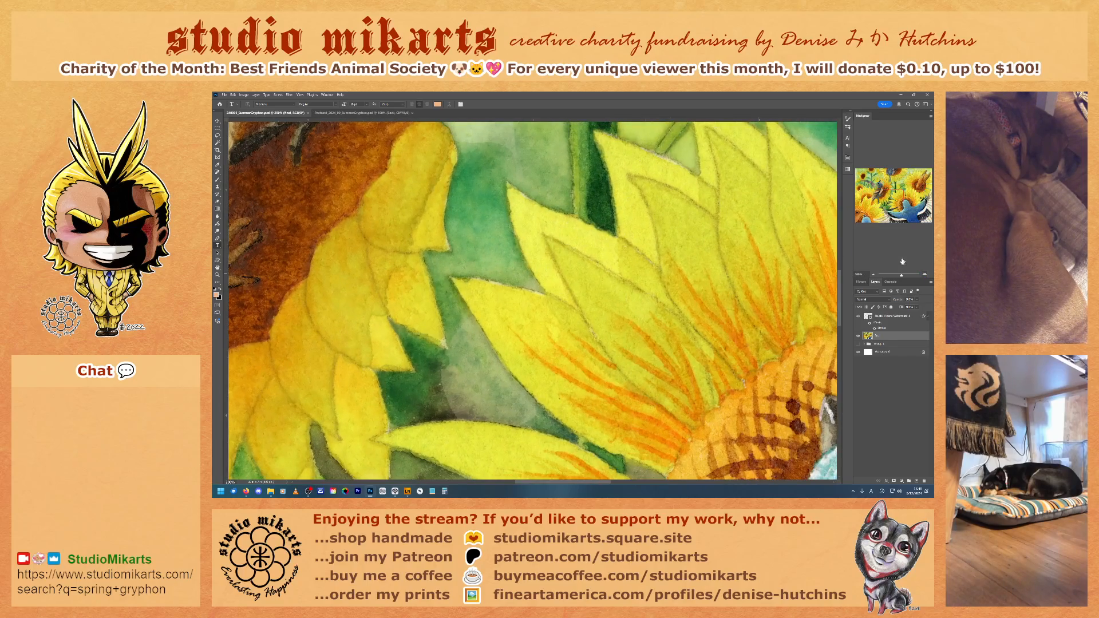
left_click_drag(891, 189, 863, 217)
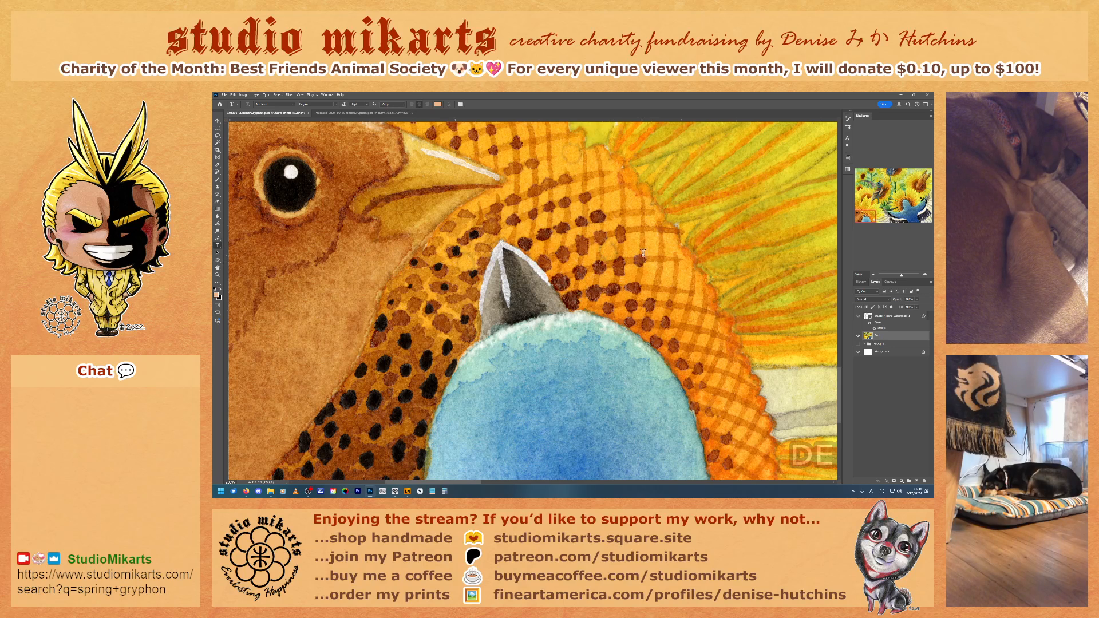
scroll(761, 247, "up", 4)
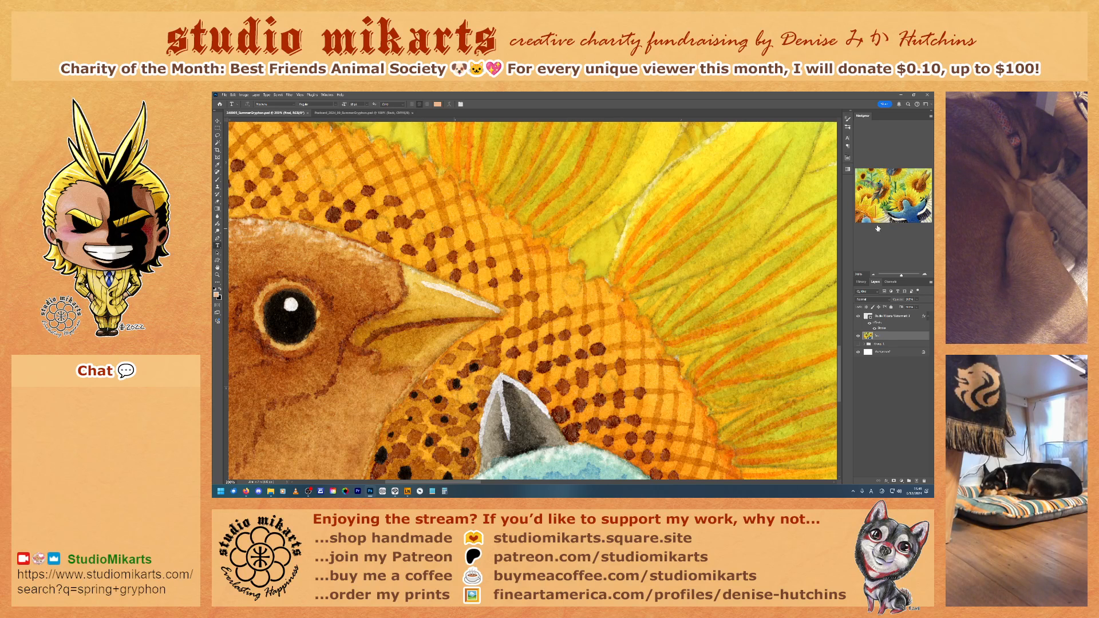
left_click_drag(869, 216, 867, 210)
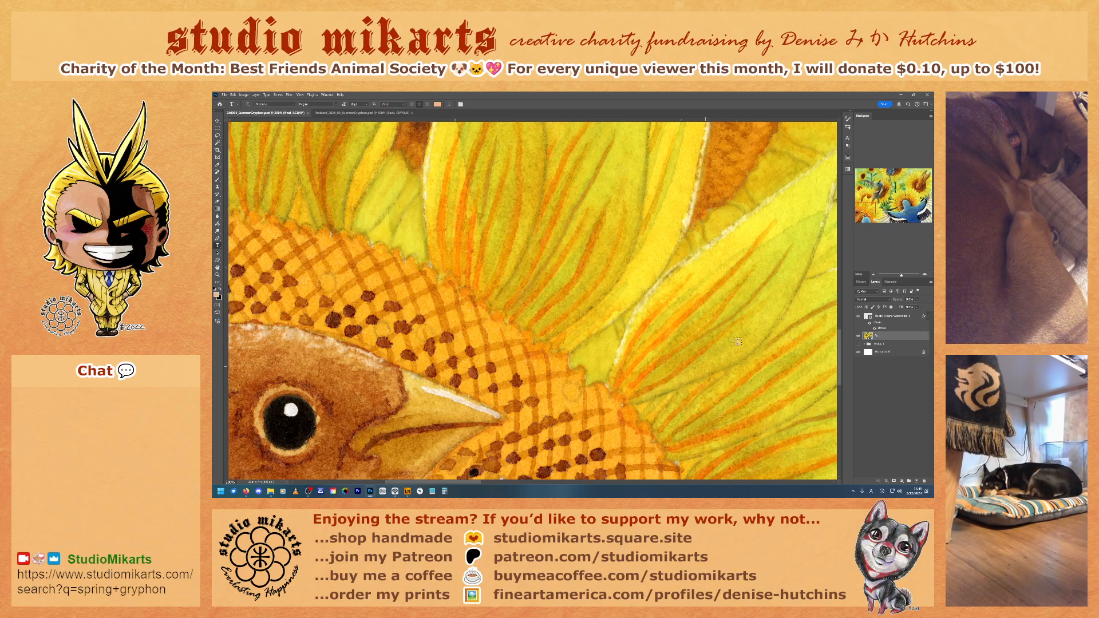
left_click_drag(865, 211, 865, 218)
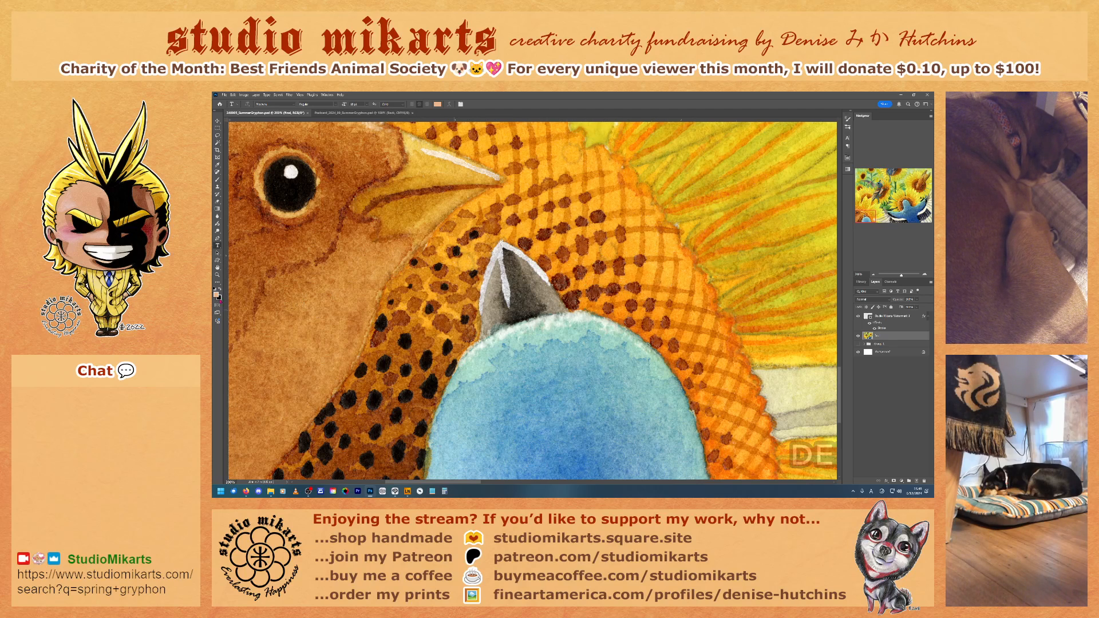
Step: Try a short Dodge tool stroke on the spotted sunflower centre beside the grey beak
left_click(217, 261)
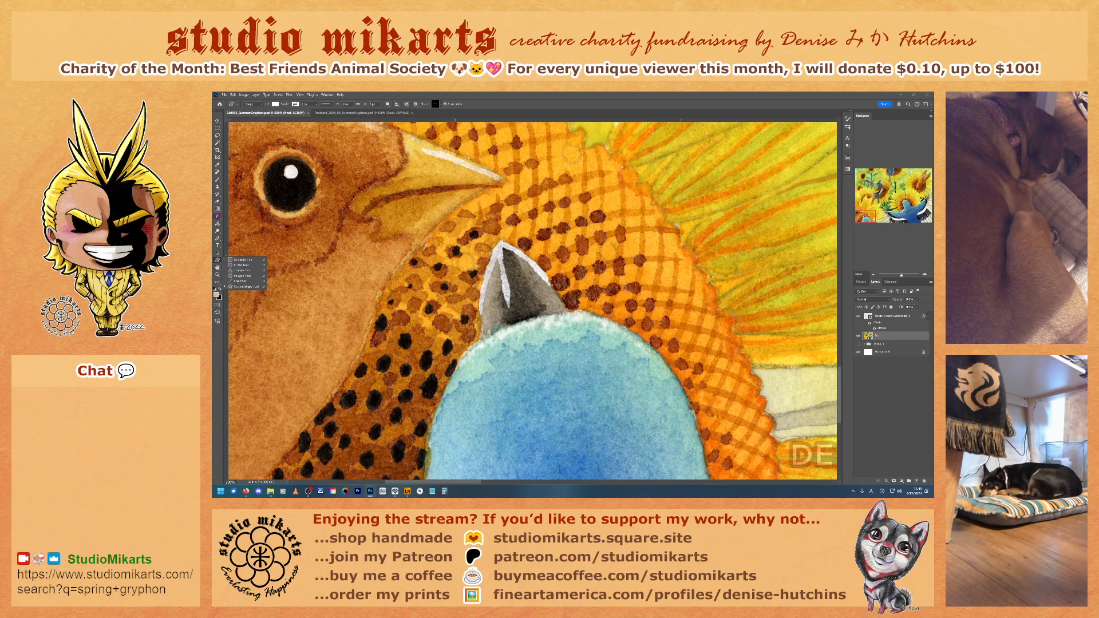
left_click(217, 217)
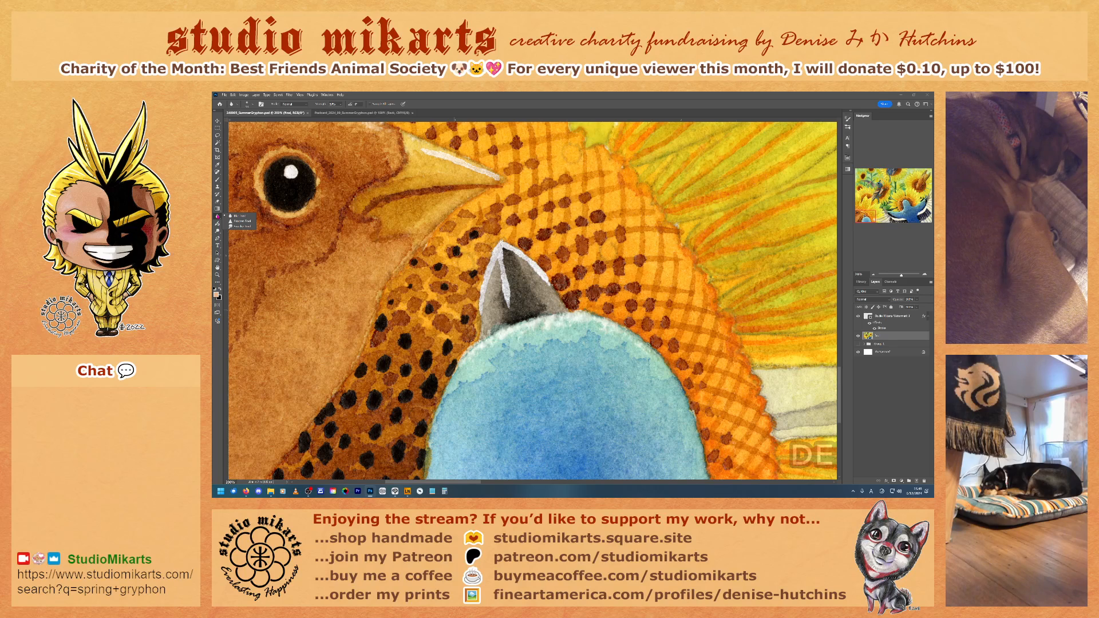
left_click(217, 224)
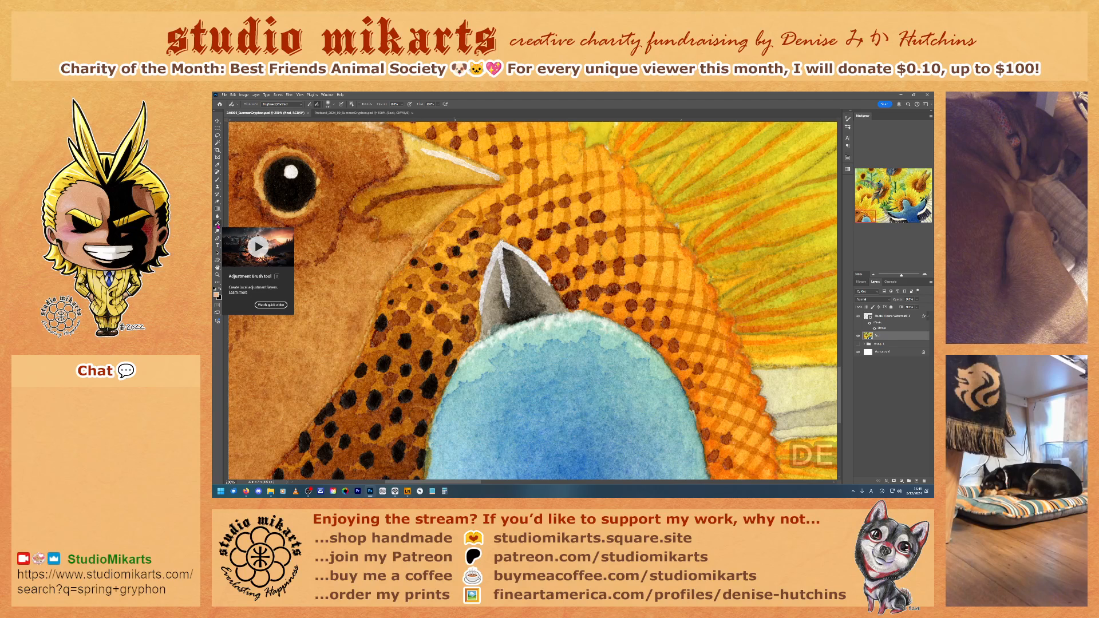
left_click(218, 231)
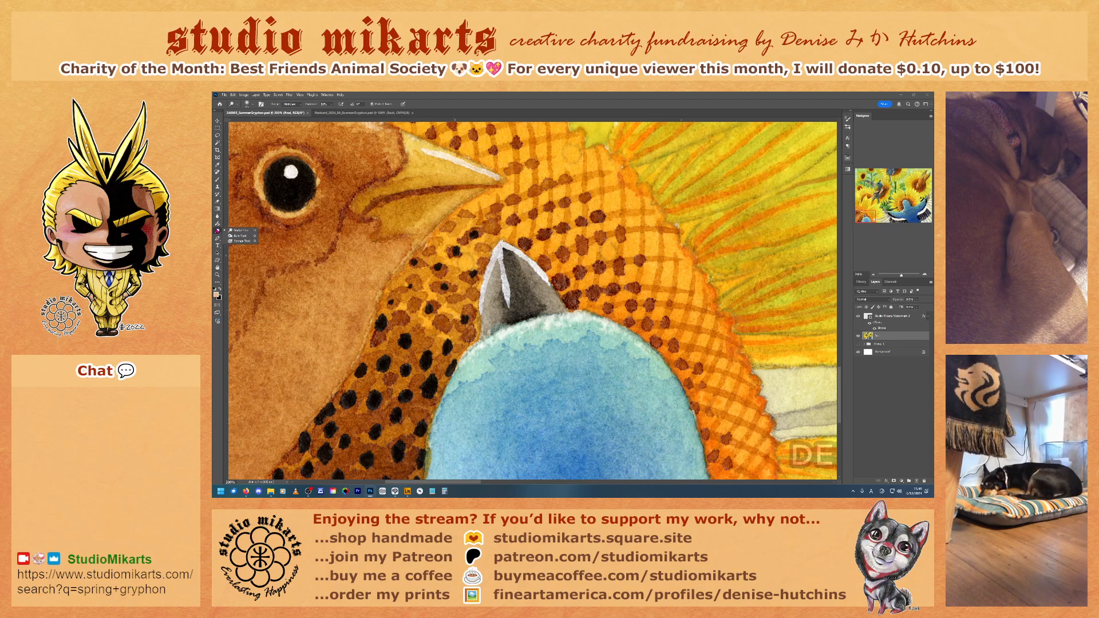
left_click(236, 230)
left_click_drag(479, 262, 465, 262)
key("ctrl+s")
Step: Expand the artwork layer group and add a layer named "sunflower white bits" directly above the foreground layer
left_click(865, 344)
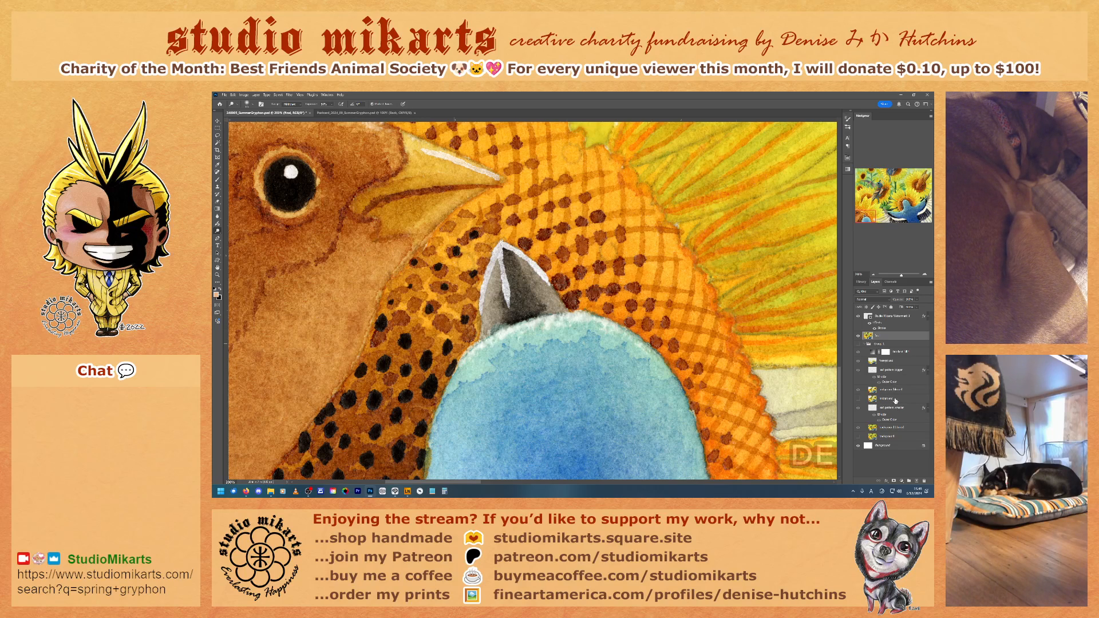
left_click(888, 362)
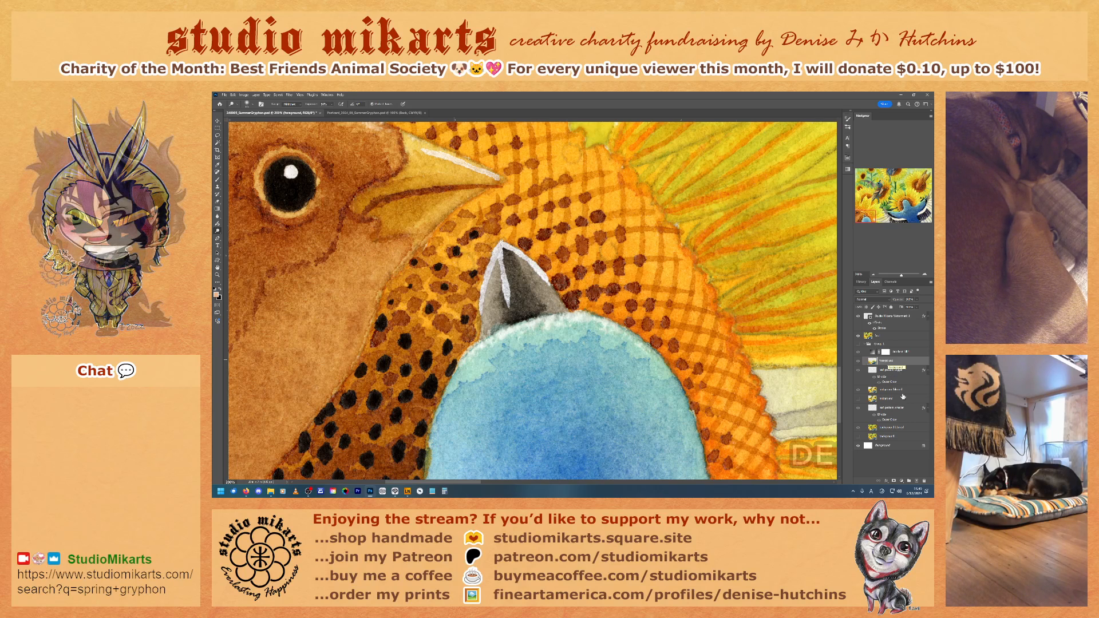
left_click(916, 481)
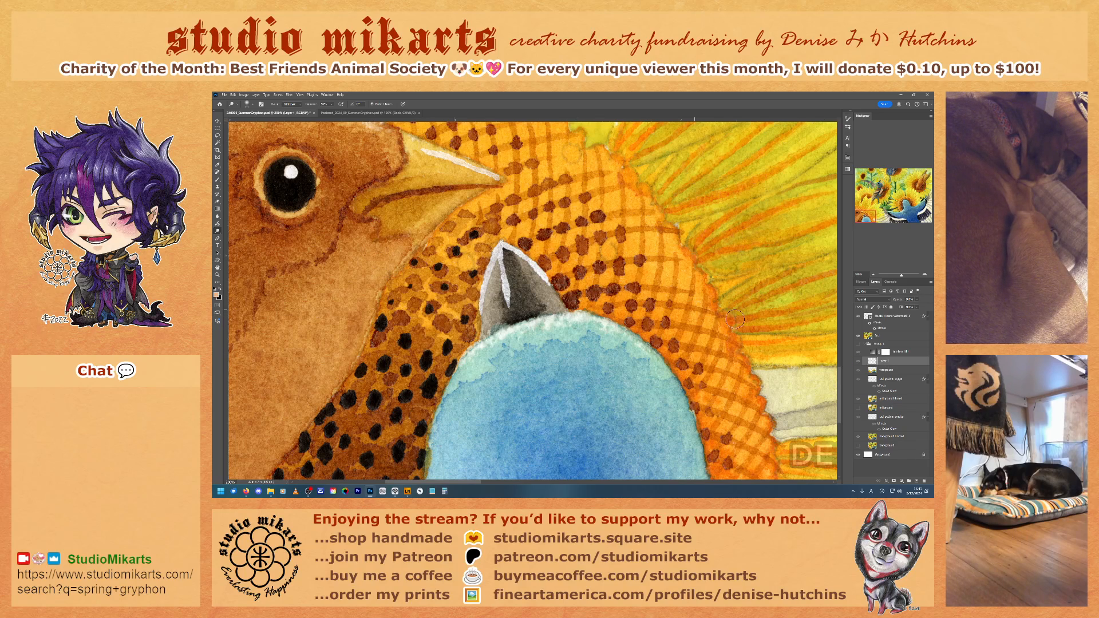
double_click(882, 362)
type("sunflower white bits")
key("Return")
Step: Switch to the Brush tool and adjust its size for detail painting on the white bits layer
key("b")
left_click(218, 180)
right_click(464, 292)
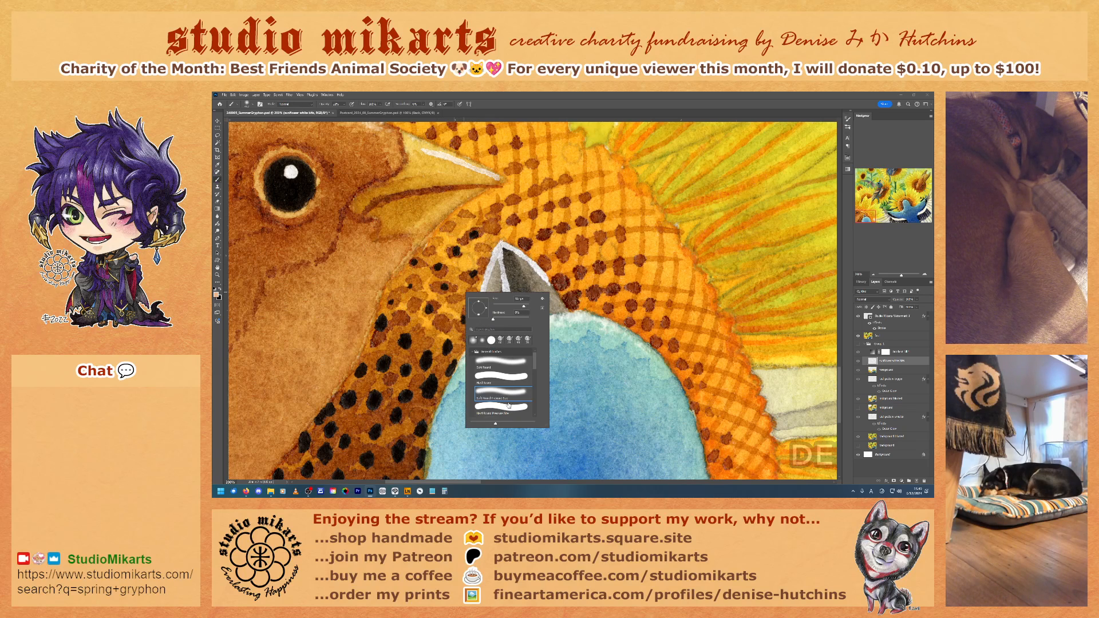
left_click(496, 306)
key("Return")
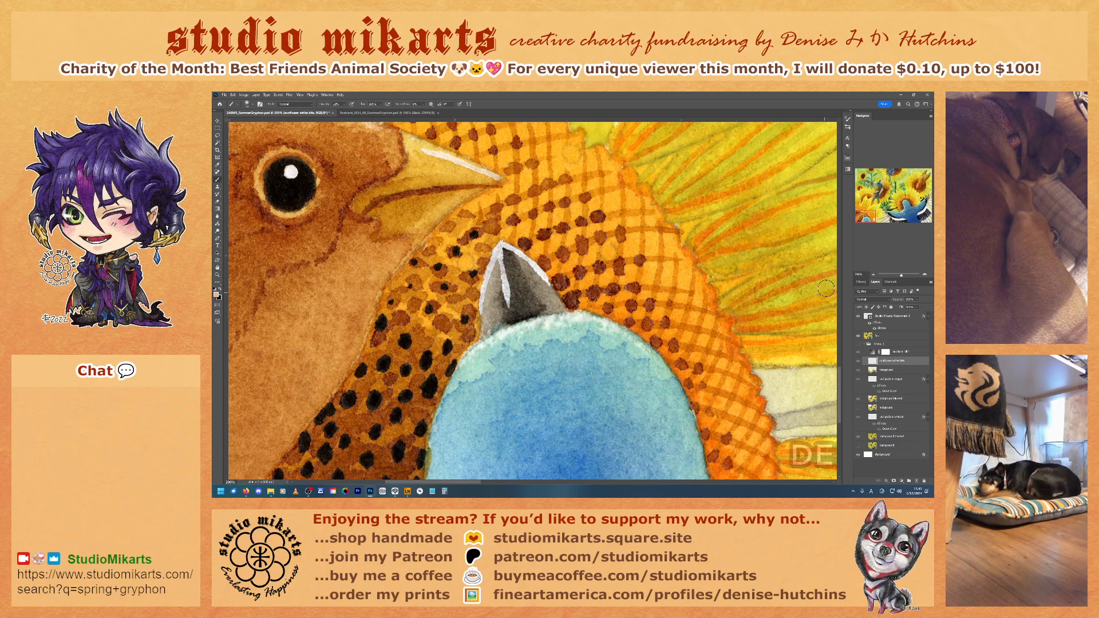
Step: Try a soft brush dab on the spotted sunflower centre beside the grey beak and compare it through the history
left_click(857, 284)
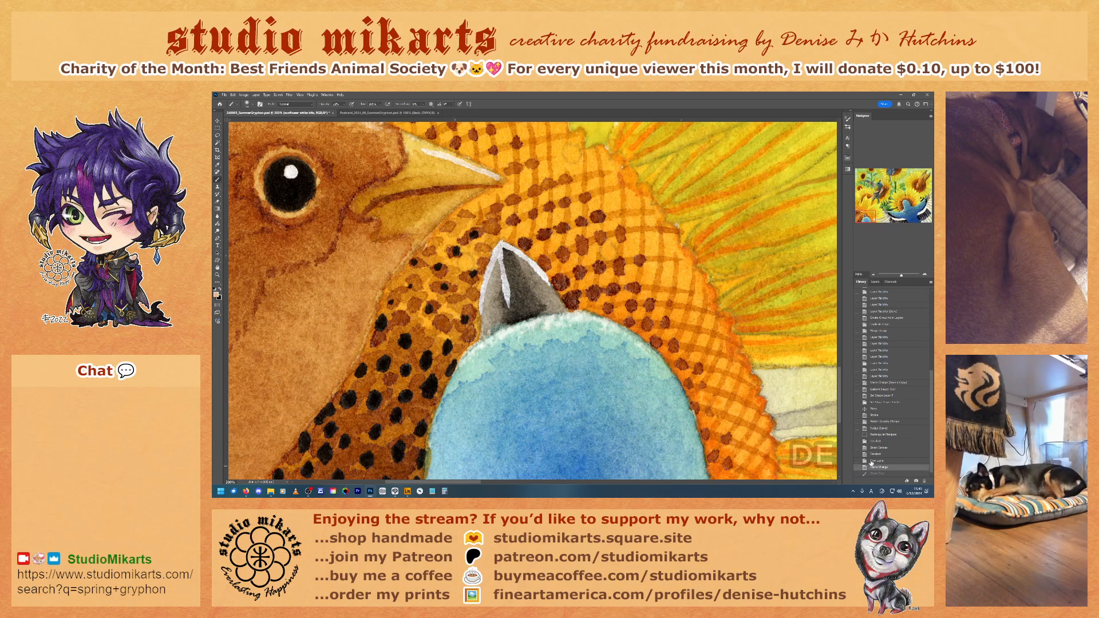
left_click(875, 282)
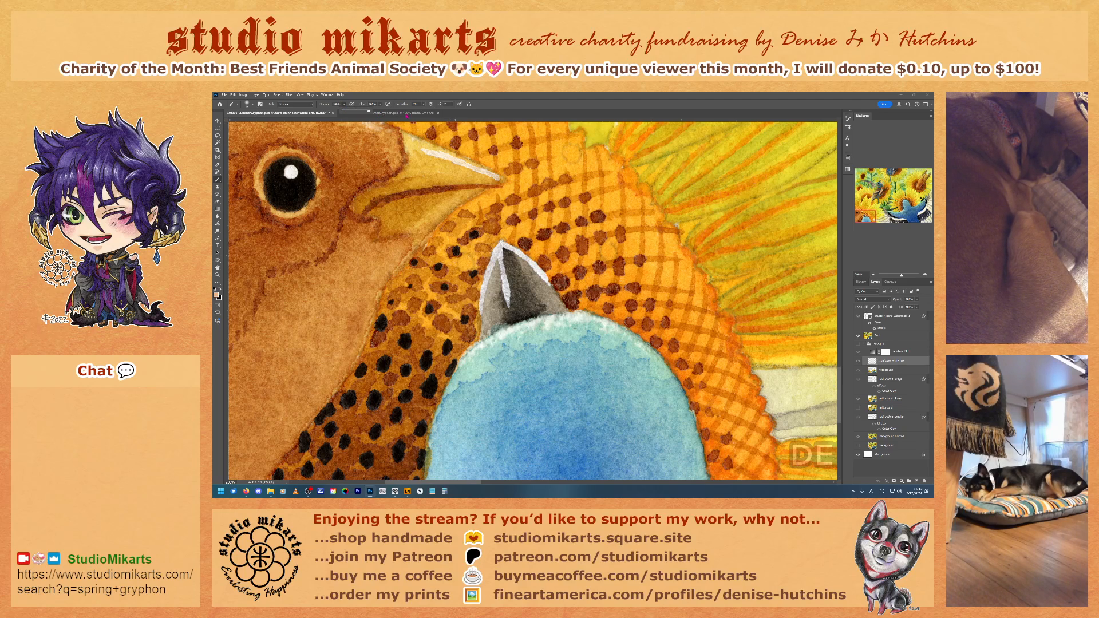
left_click(465, 262)
left_click(861, 283)
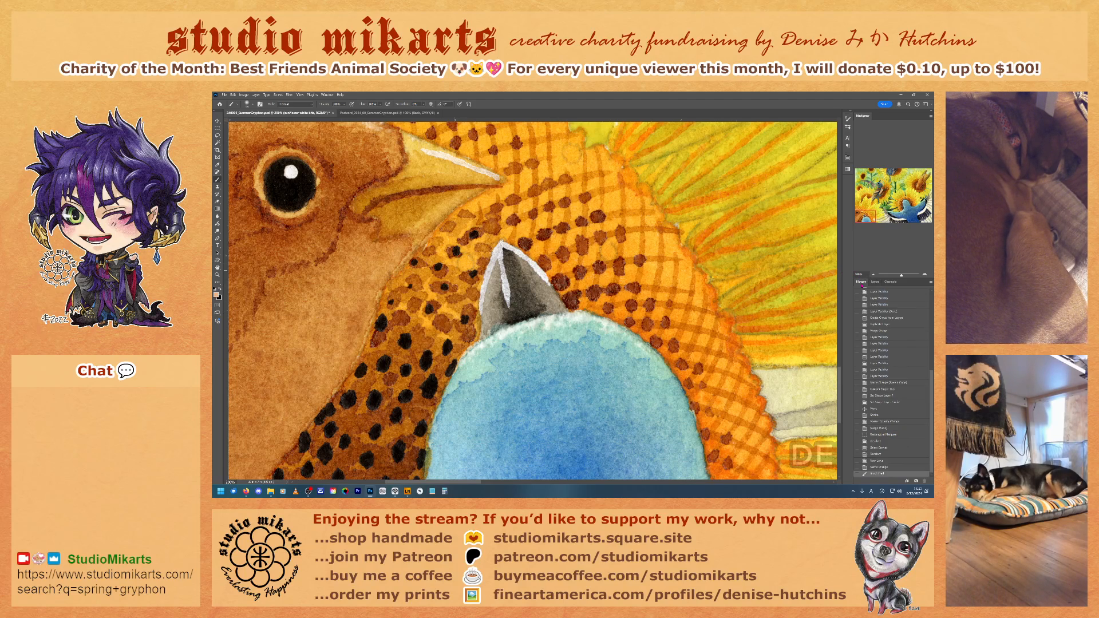
left_click(878, 468)
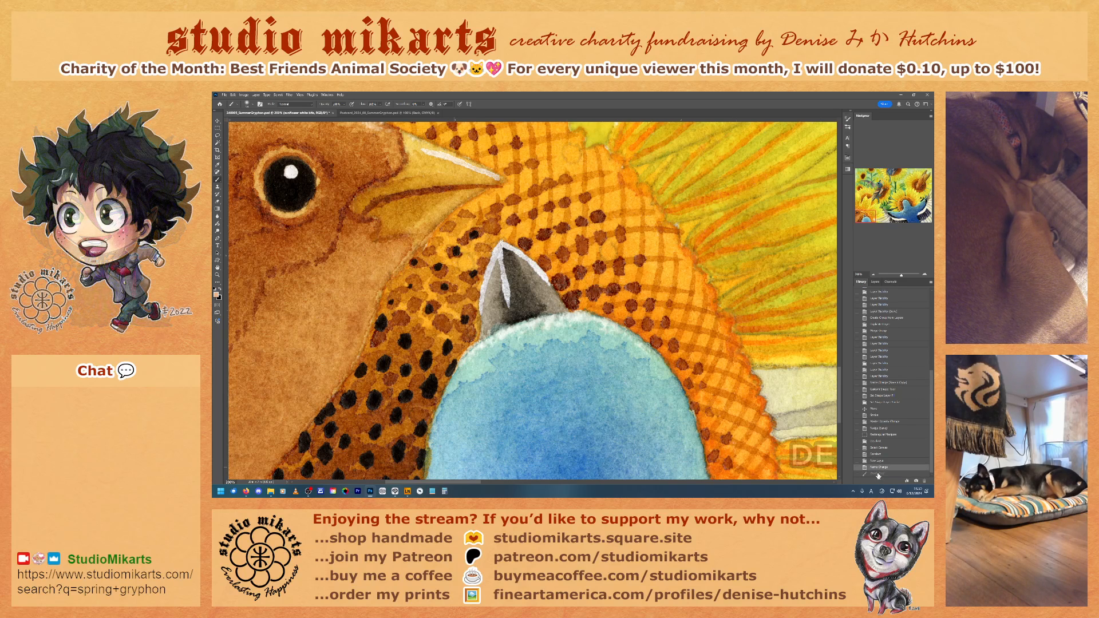
left_click(878, 474)
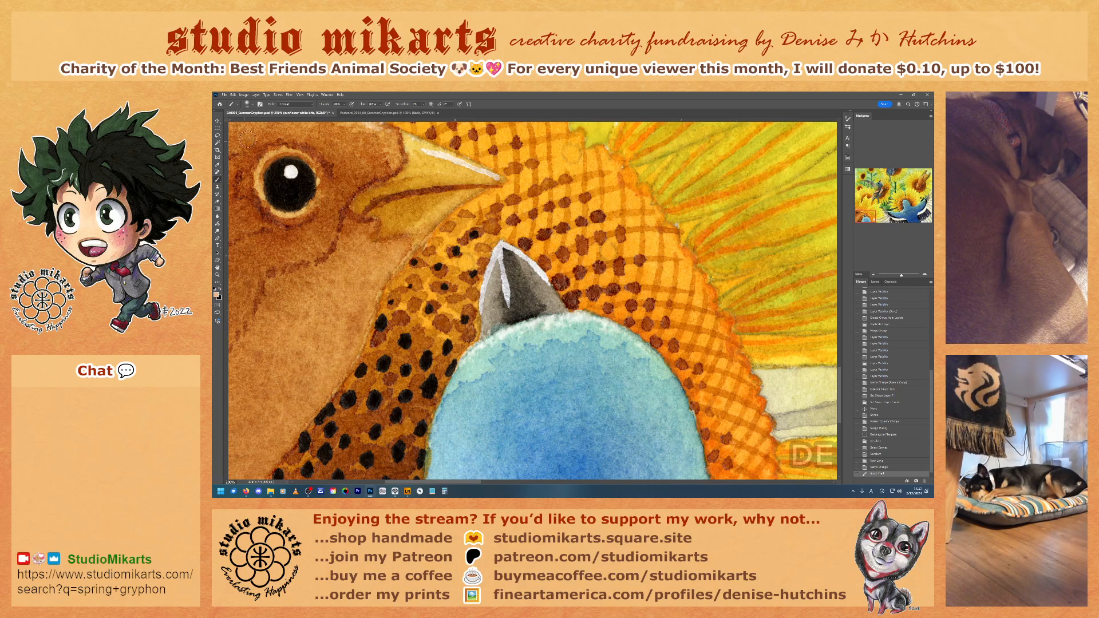
Step: Hide the merged artwork layer to check the test dab beneath it, and revert the history to before the dab
key("3")
left_click(875, 282)
left_click(858, 336)
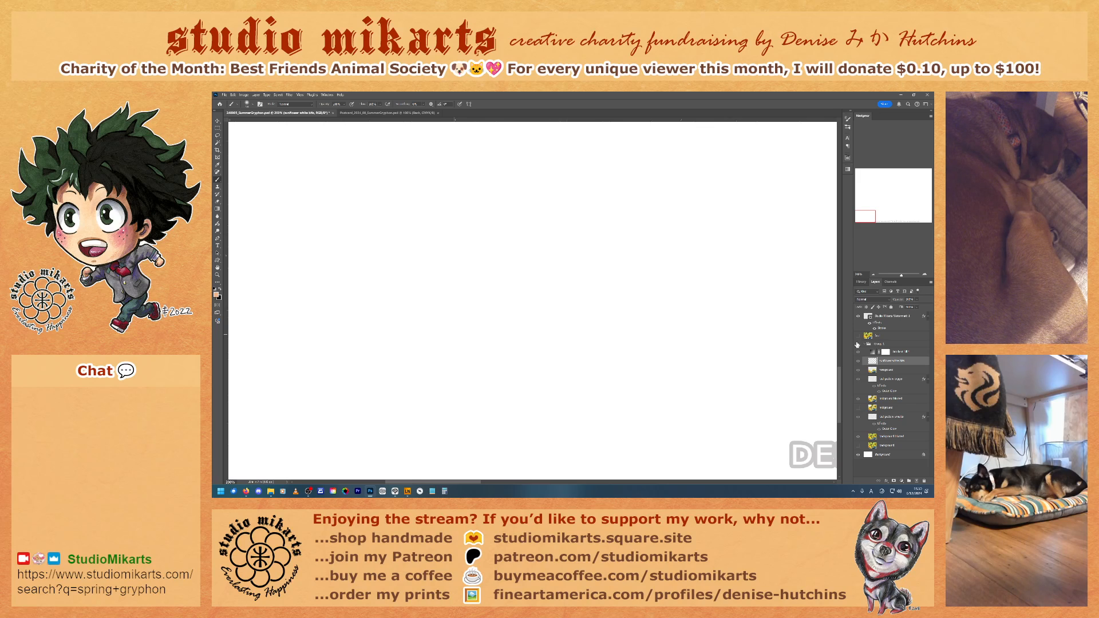
left_click(858, 344)
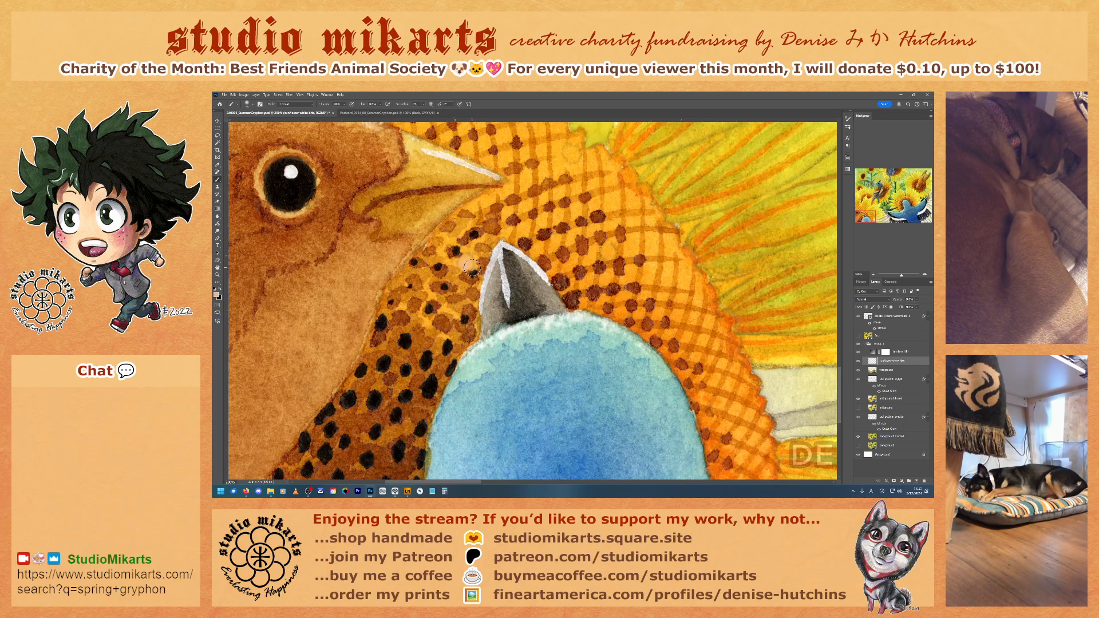
left_click(861, 281)
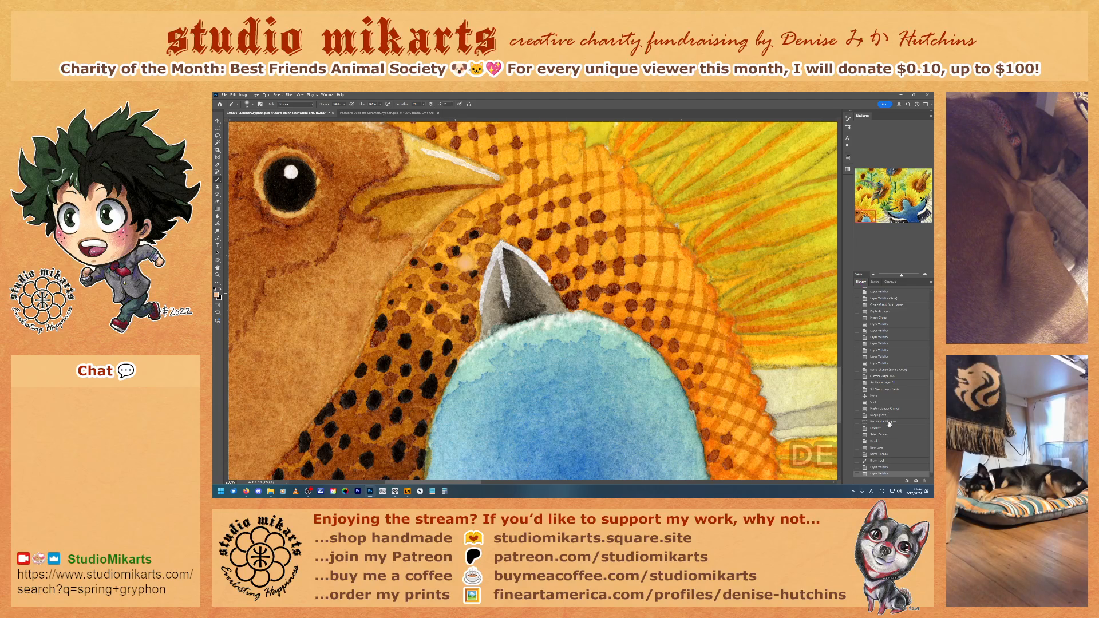
left_click(873, 454)
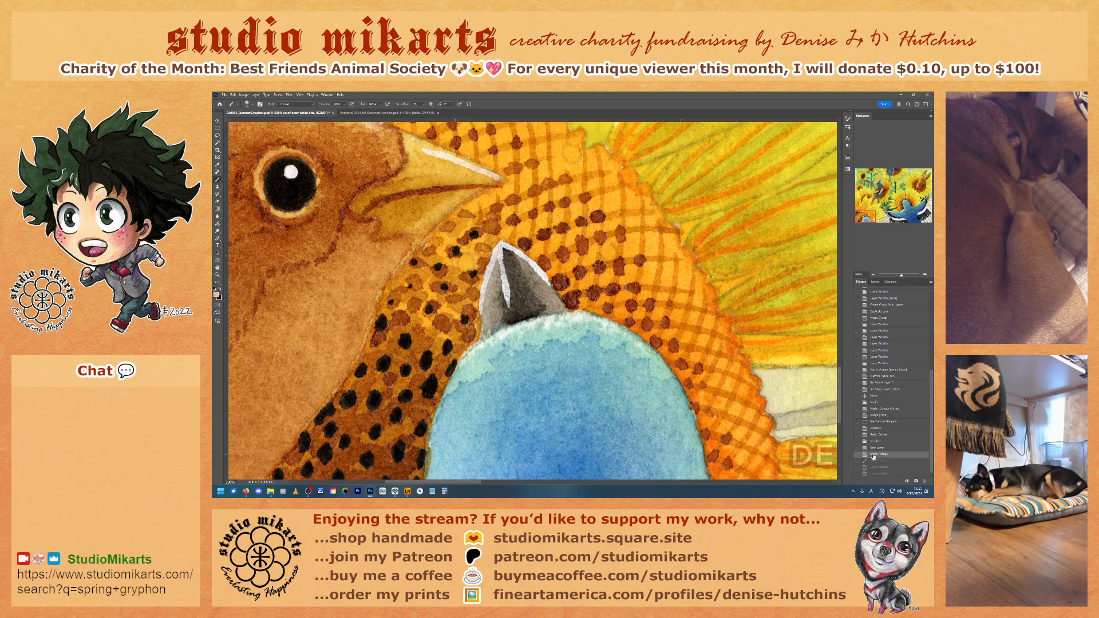
left_click(875, 282)
Step: Switch the brush to the Hard Round preset
right_click(462, 260)
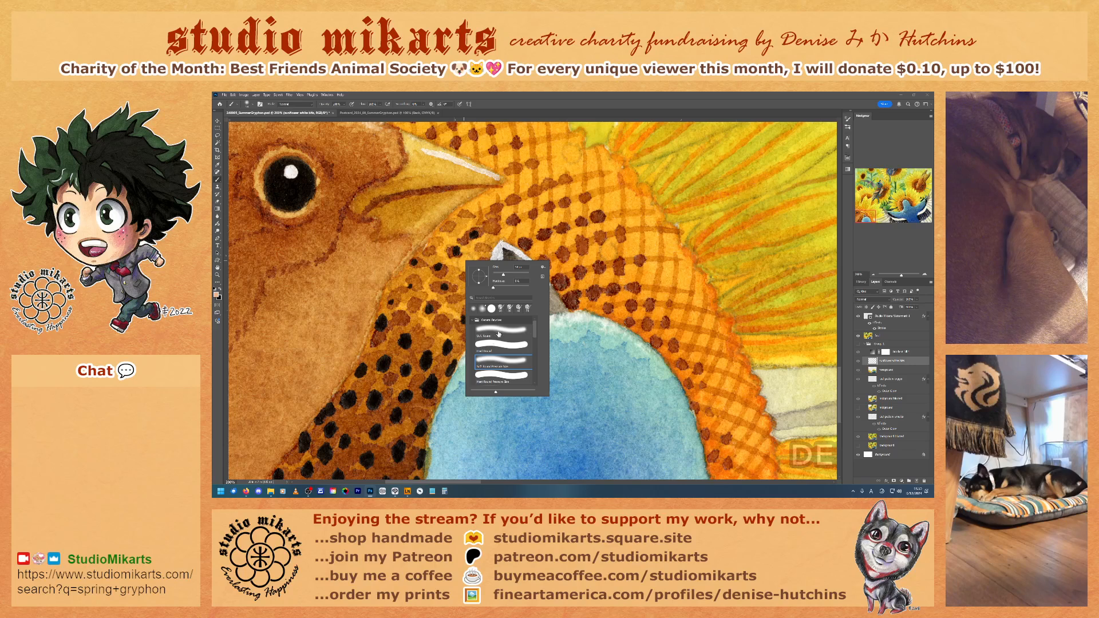
left_click(499, 345)
left_click(586, 104)
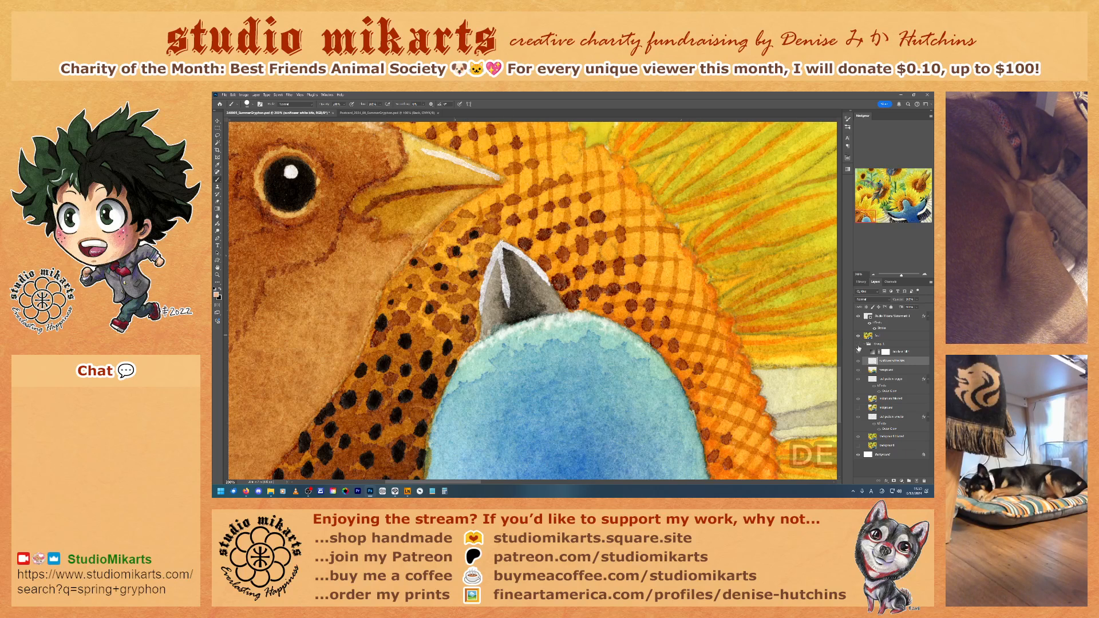
Step: Hide the merged artwork layer above the group and set the foreground colour to white
left_click(858, 343)
left_click(857, 336)
left_click(216, 295)
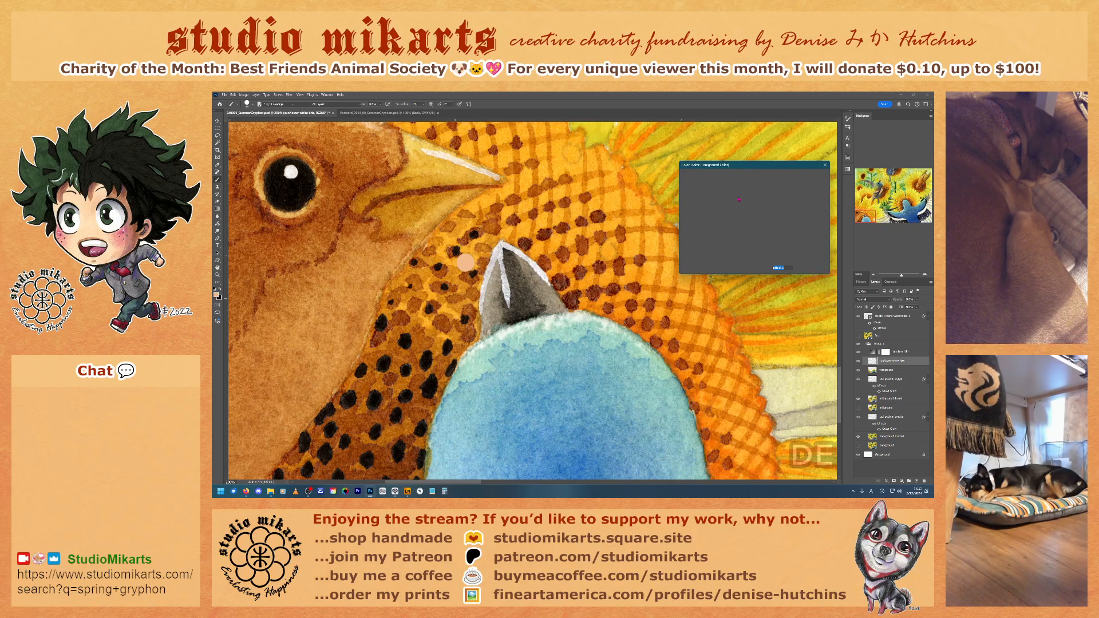
left_click_drag(728, 196, 649, 165)
left_click(825, 174)
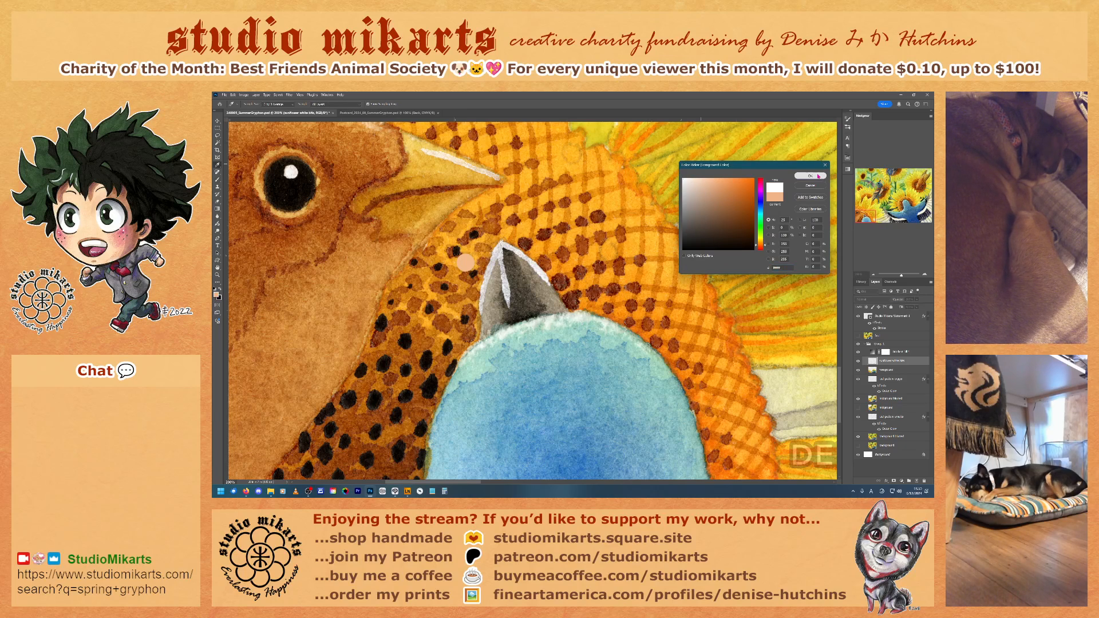
Step: Revert the history to before the peach test dab and hide the merged artwork layer again
left_click(861, 282)
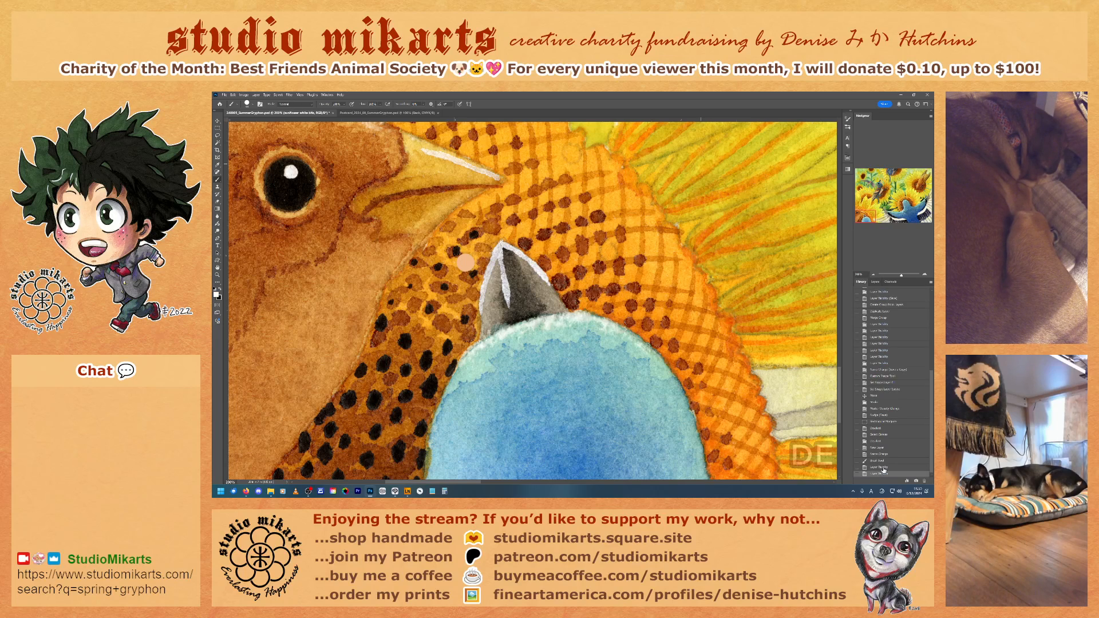
left_click(880, 454)
left_click(875, 281)
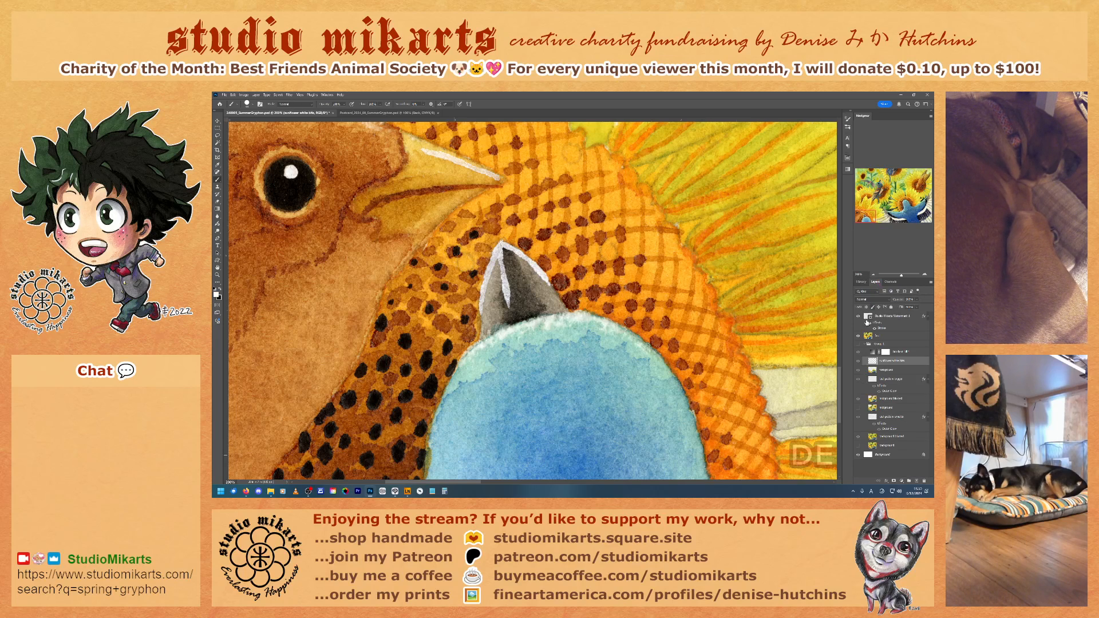
left_click(858, 345)
left_click(858, 350)
Step: Dab six white dots over the orange sunflower centre around the grey beak and above the brown bird's head
left_click(465, 262)
left_click(608, 251)
scroll(647, 278, "down", 2)
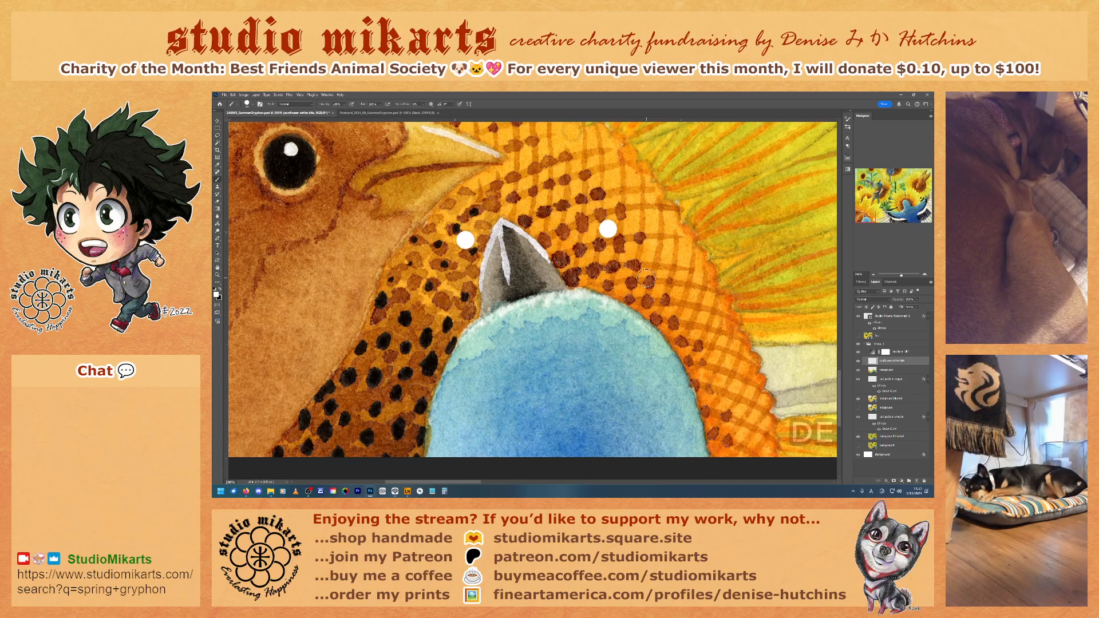
scroll(646, 278, "up", 6)
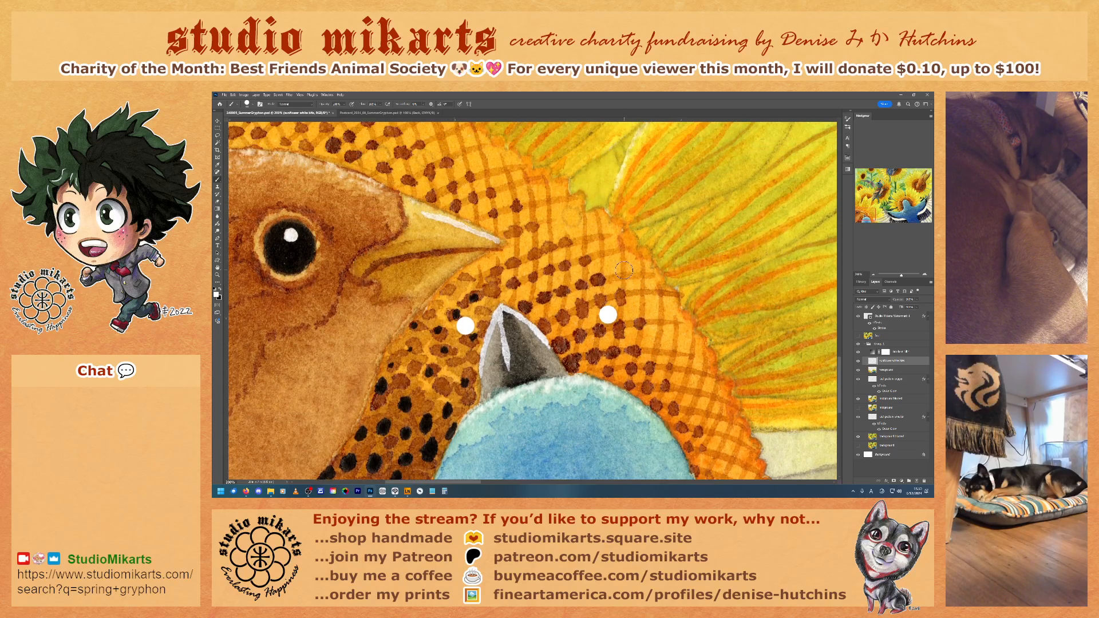
left_click(572, 235)
scroll(515, 239, "up", 3)
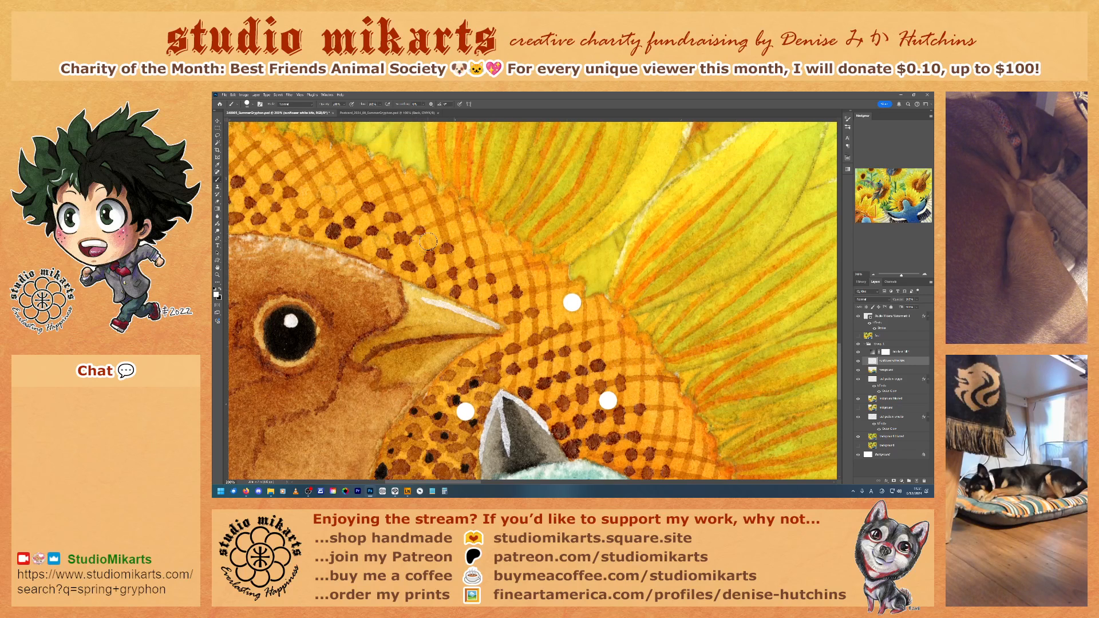
left_click(424, 244)
left_click(380, 240)
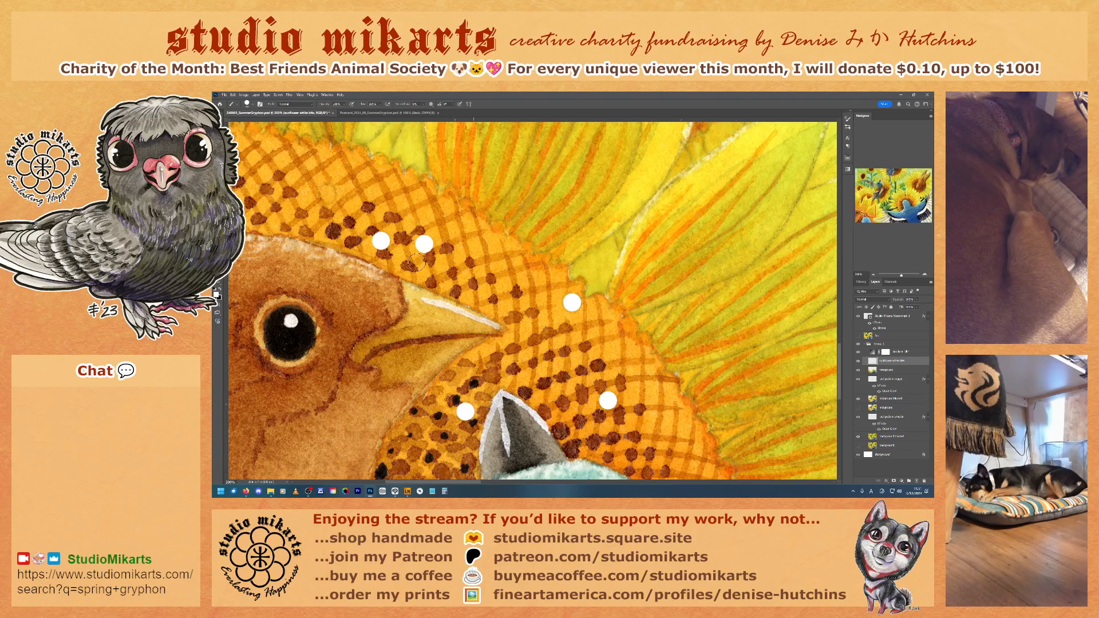
left_click(327, 194)
Step: View the whole painting and try the Dissolve blend mode on the white dots layer
mouse_move(465, 484)
left_mouse_down()
mouse_move(419, 483)
mouse_move(464, 483)
left_mouse_up()
key("ctrl+minus")
key("ctrl+minus")
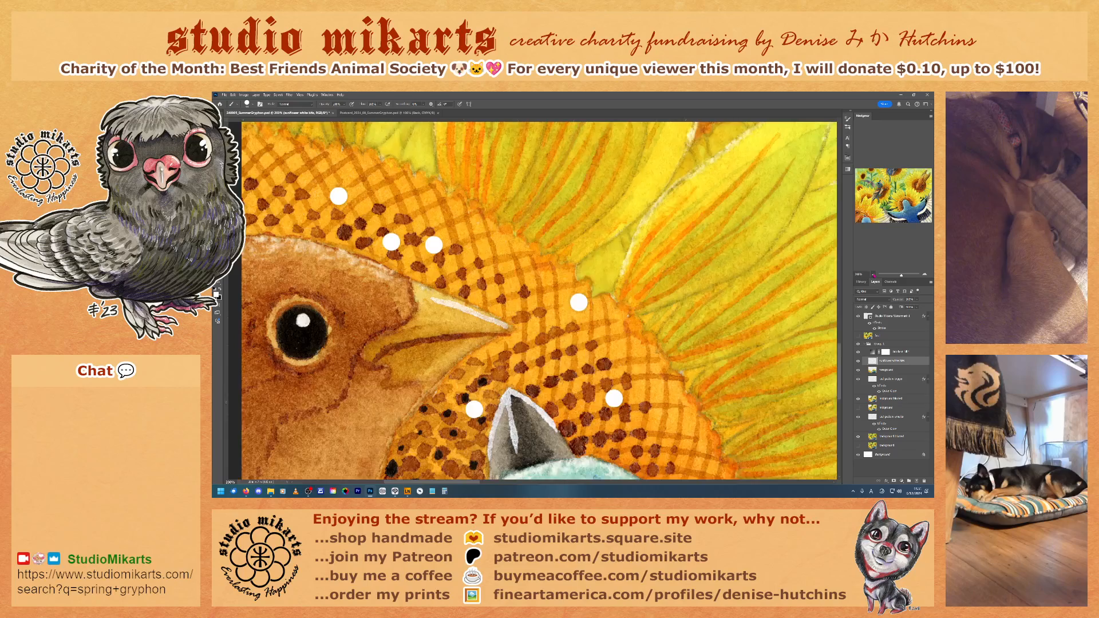
key("ctrl+minus")
key("ctrl+minus")
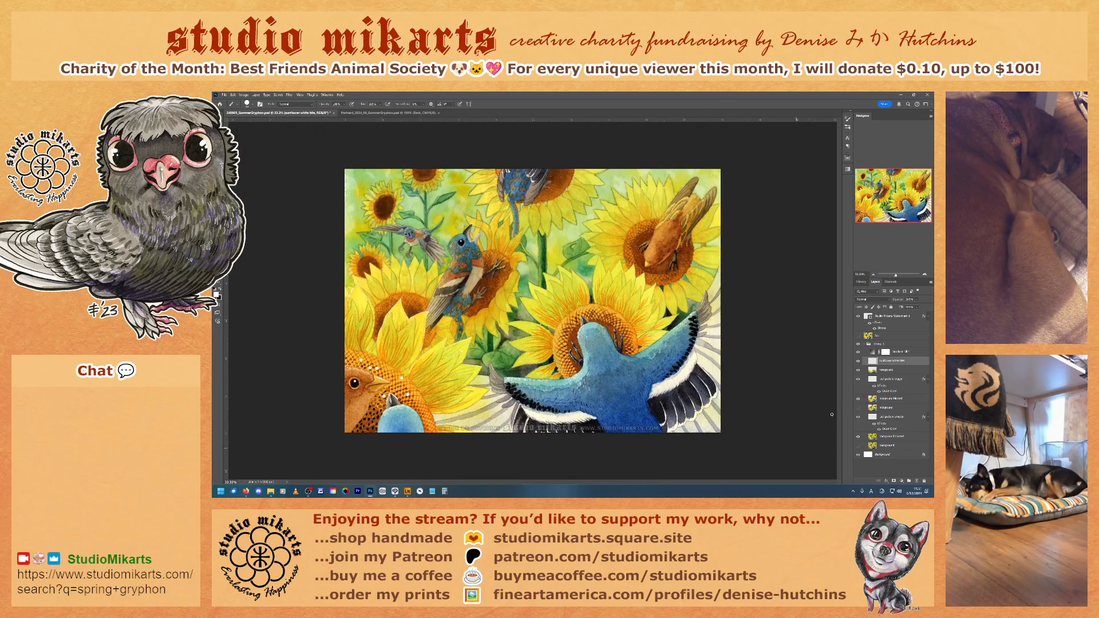
left_click(887, 301)
left_click(860, 306)
left_click(862, 282)
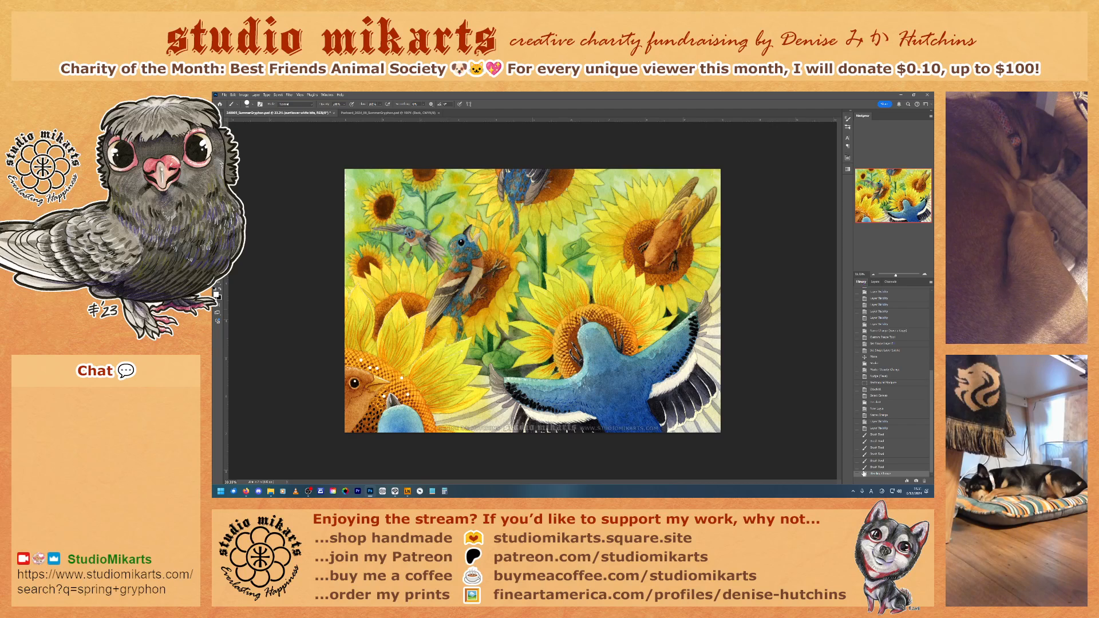
left_click(875, 282)
left_click(871, 300)
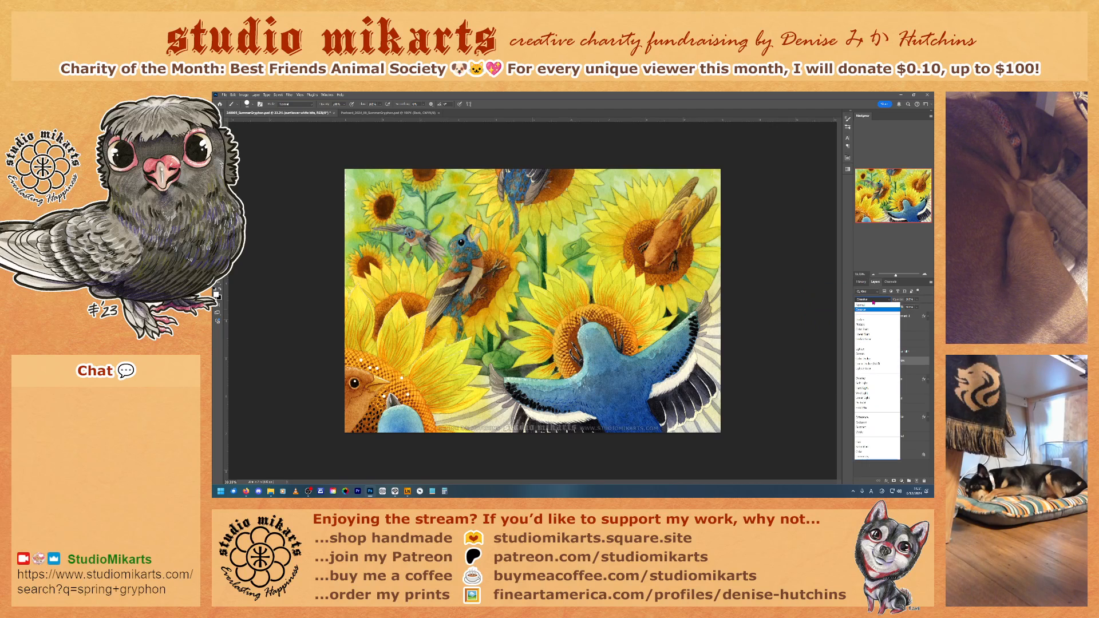
left_click(873, 303)
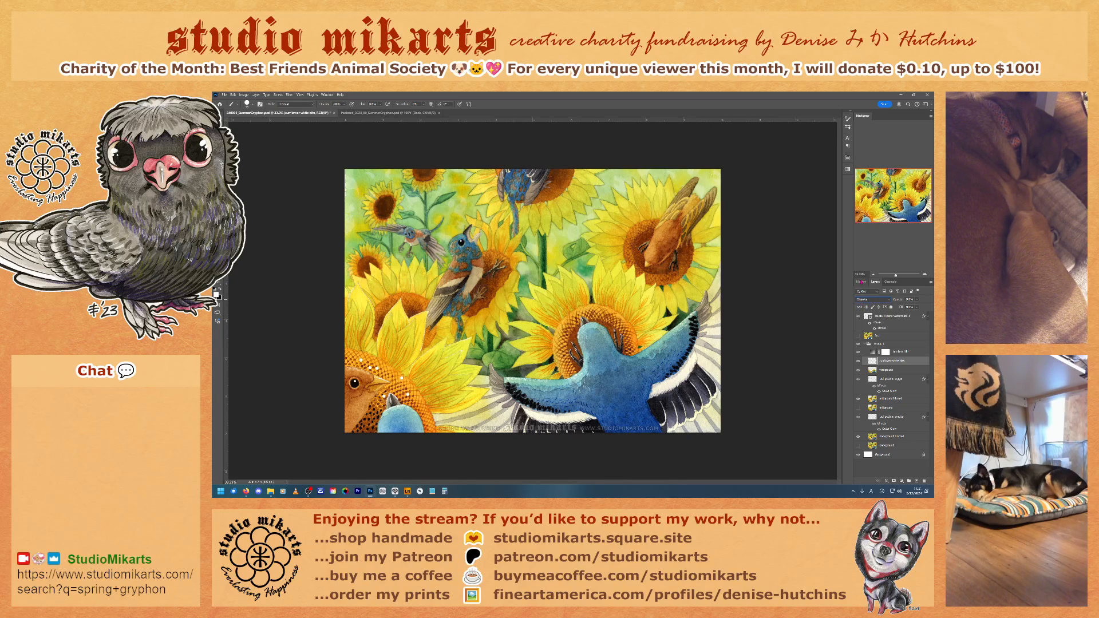
Step: Cycle through the remaining blend modes on the white dots layer to compare their effect on the painting
left_click(862, 283)
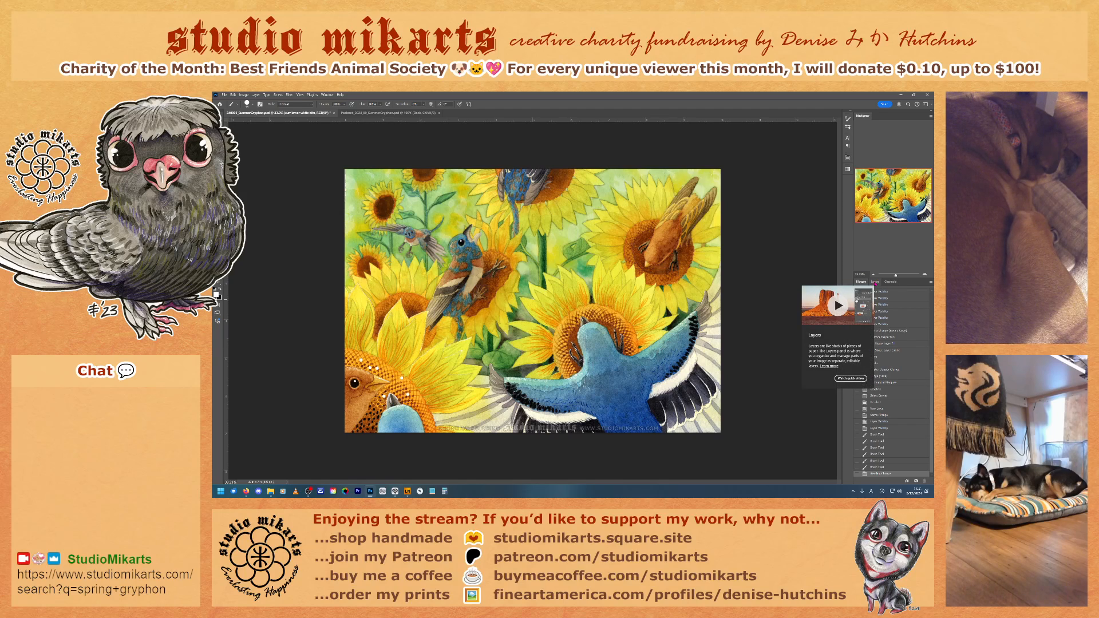
left_click(876, 284)
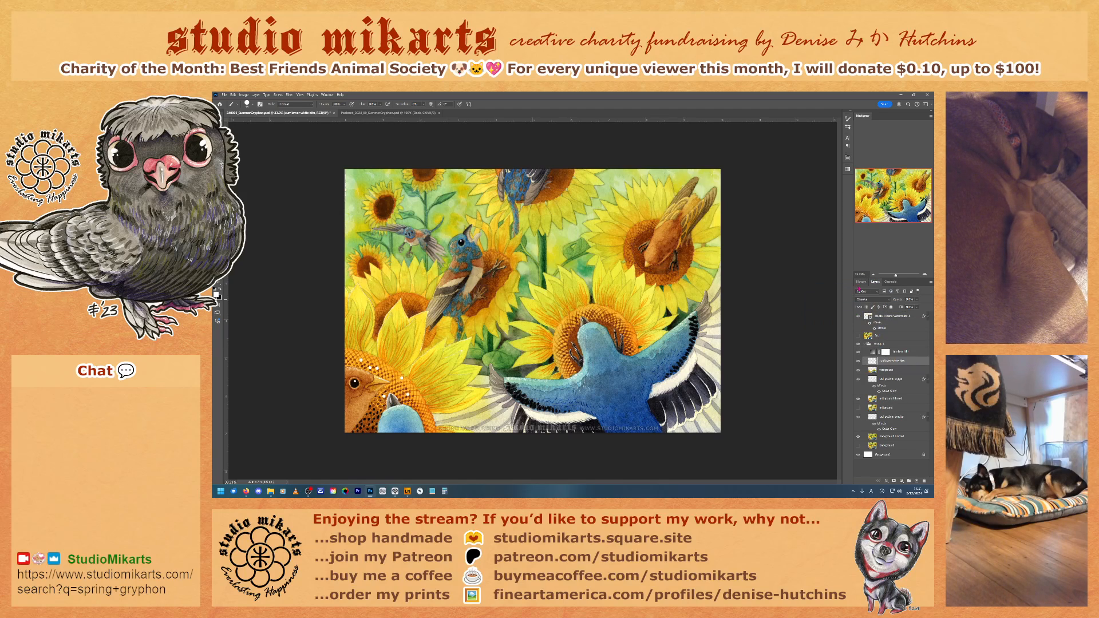
left_click(872, 299)
left_click(871, 297)
scroll(871, 296, "down", 1)
scroll(871, 295, "down", 1)
scroll(871, 296, "down", 1)
scroll(872, 296, "down", 1)
scroll(872, 296, "down", 1)
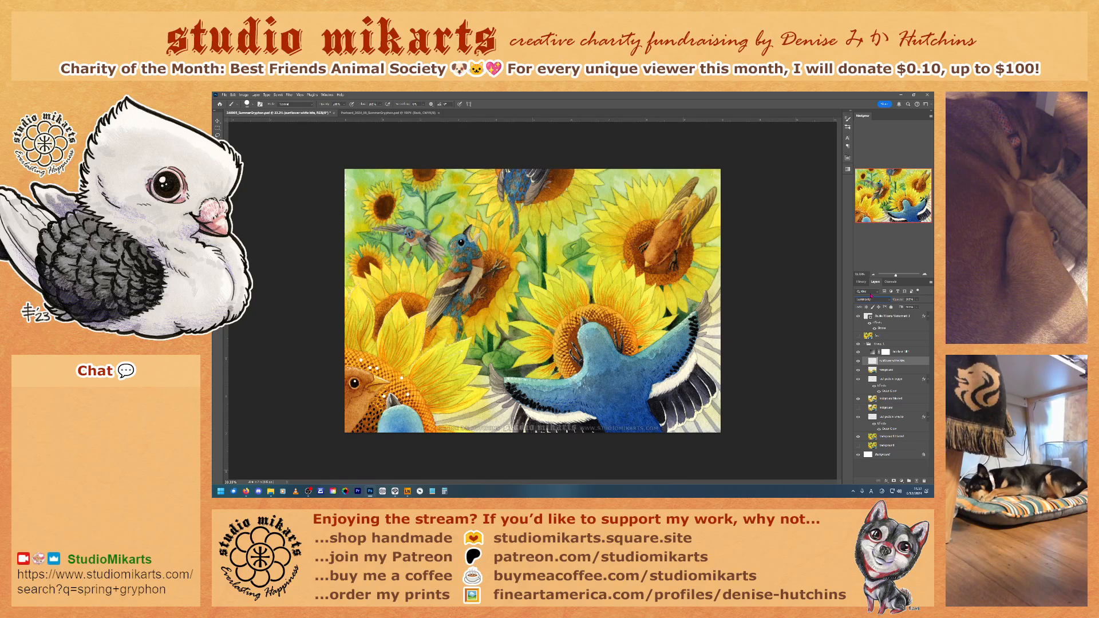
Step: Set the white dots layer to Soft Light, compare the painting with and without it, and save the document
left_click(870, 301)
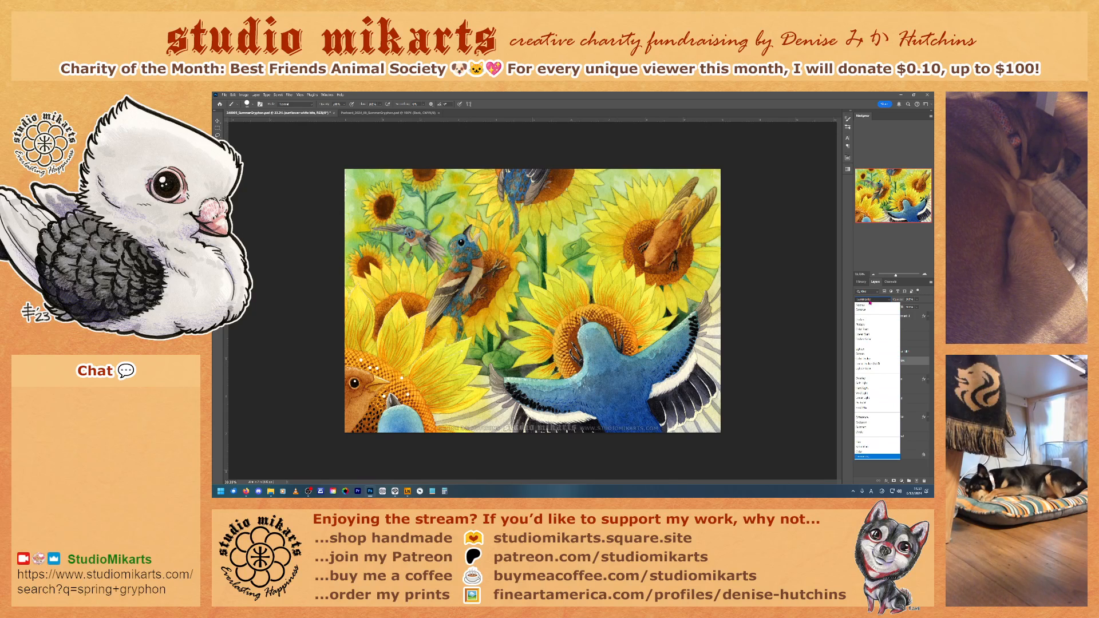
left_click(861, 386)
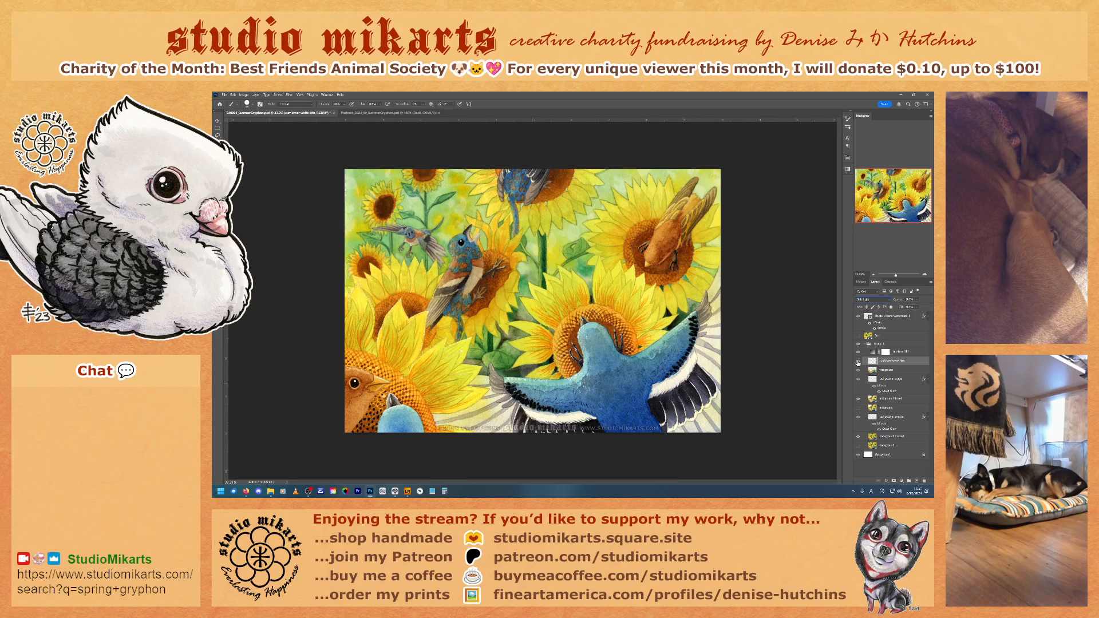
left_click(858, 361)
left_click(858, 361)
key("ctrl+s")
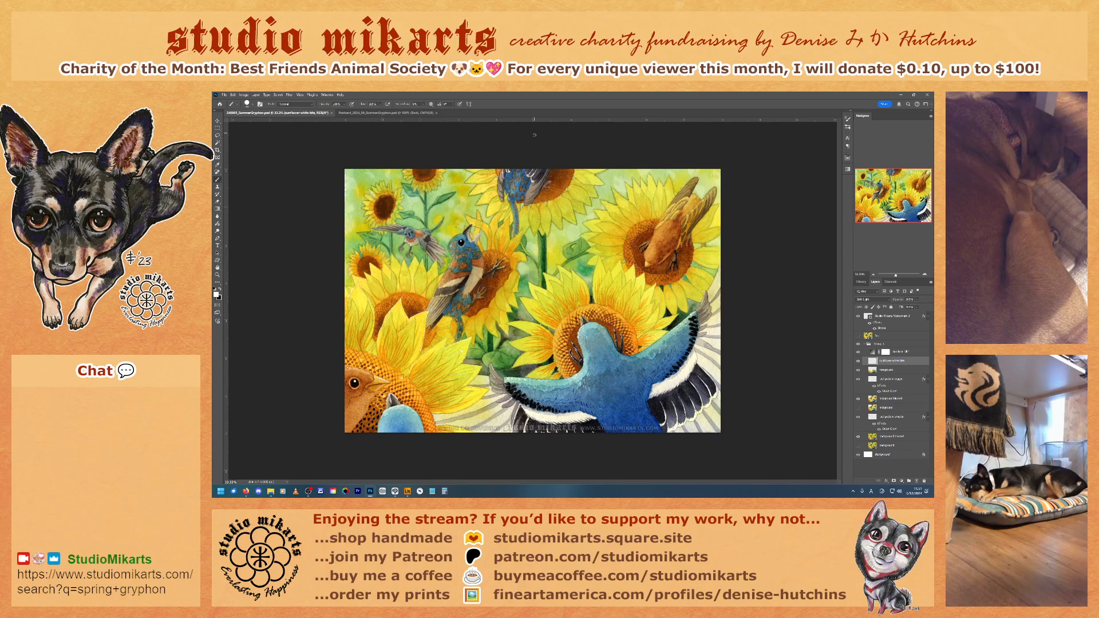
Step: Replace the old merged artwork layer with a merged duplicate of the artwork group
left_click(867, 344)
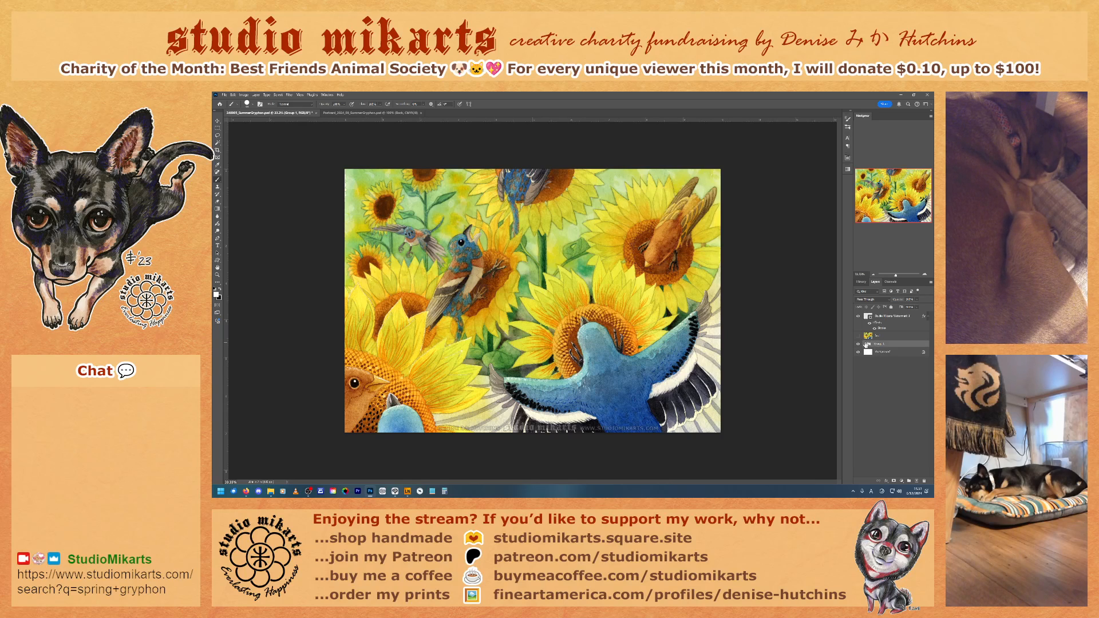
left_click_drag(884, 347, 917, 481)
right_click(881, 346)
left_click(878, 336)
left_click_drag(879, 337, 924, 480)
Step: Rename the new merged artwork layer "Final"
double_click(882, 336)
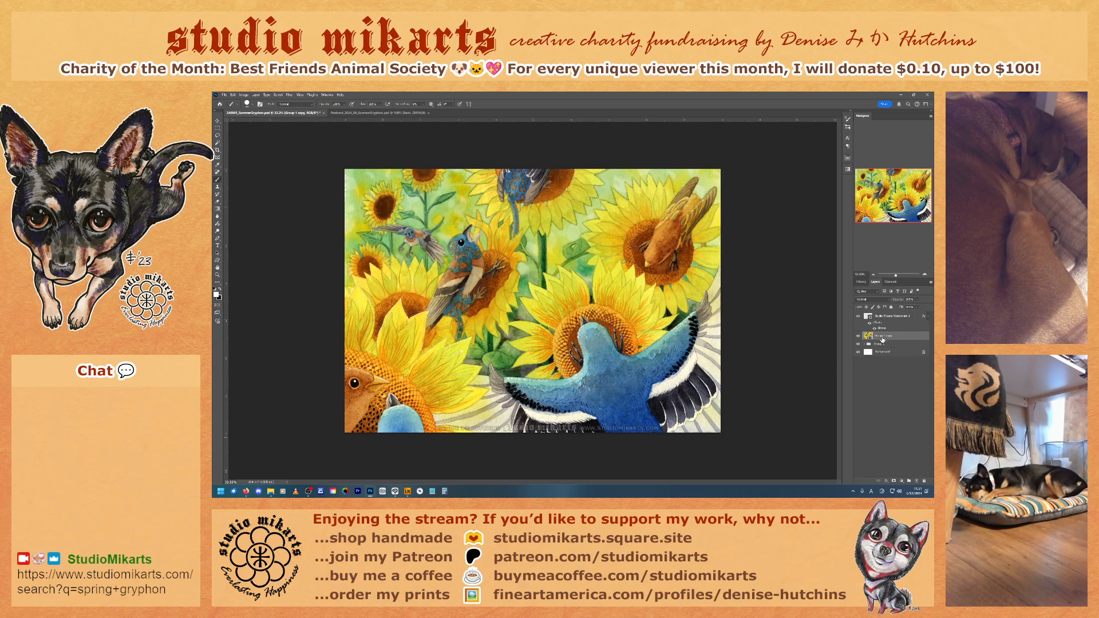
type("Final")
key("Return")
Step: Hide the watermark layer and save a full-size JPEG copy, overwriting the existing main Summer Gryphon JPEG with Maximum quality
left_click(858, 316)
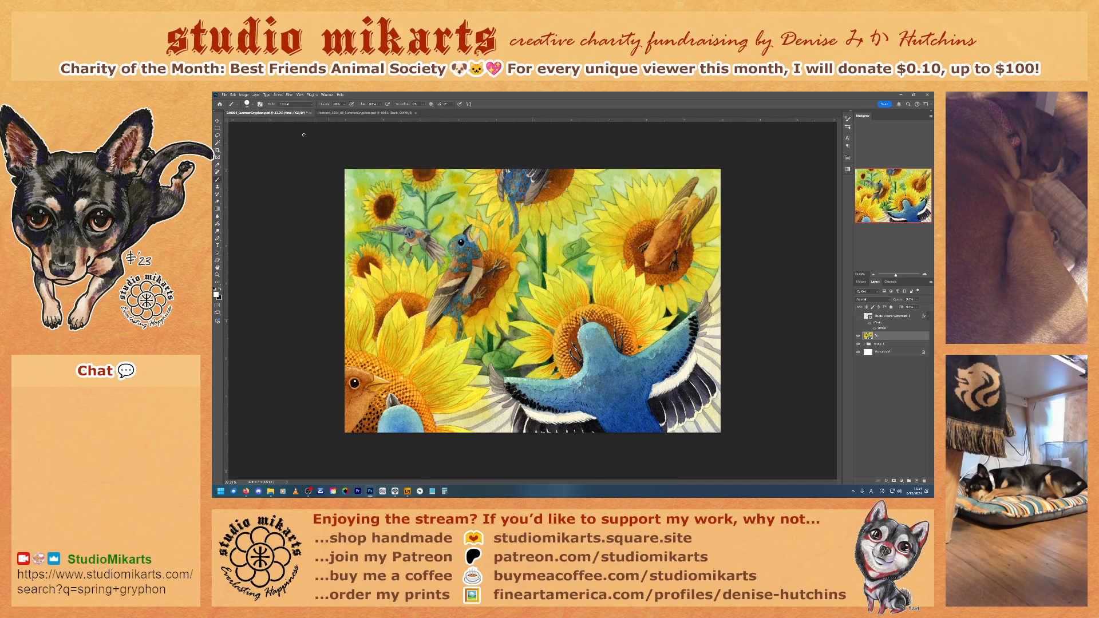
left_click(224, 95)
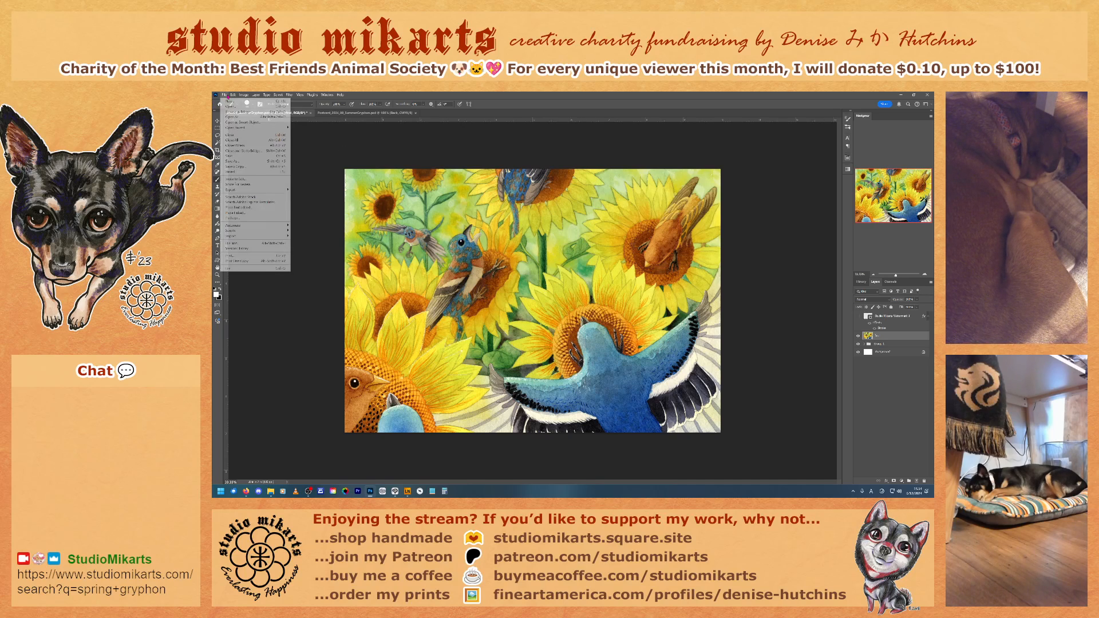
left_click(243, 167)
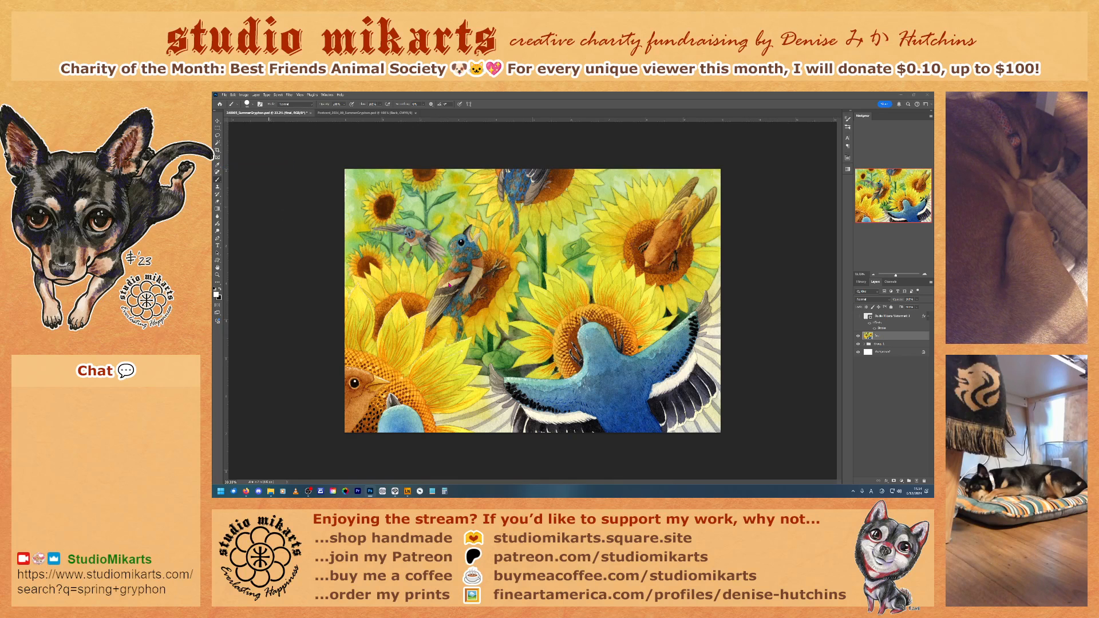
left_click(296, 332)
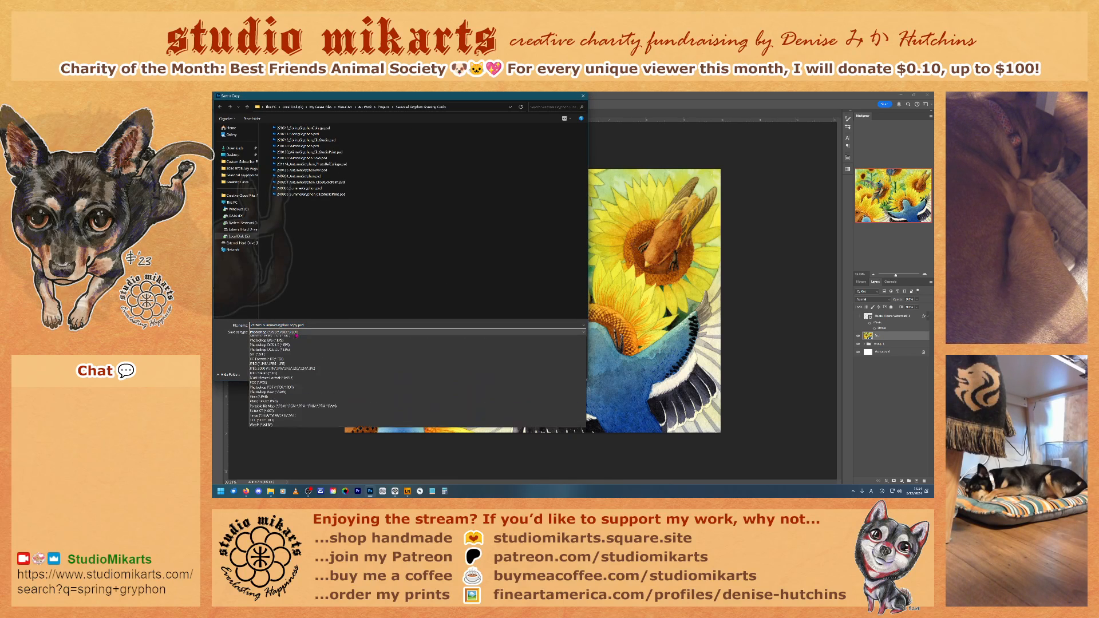
left_click(296, 401)
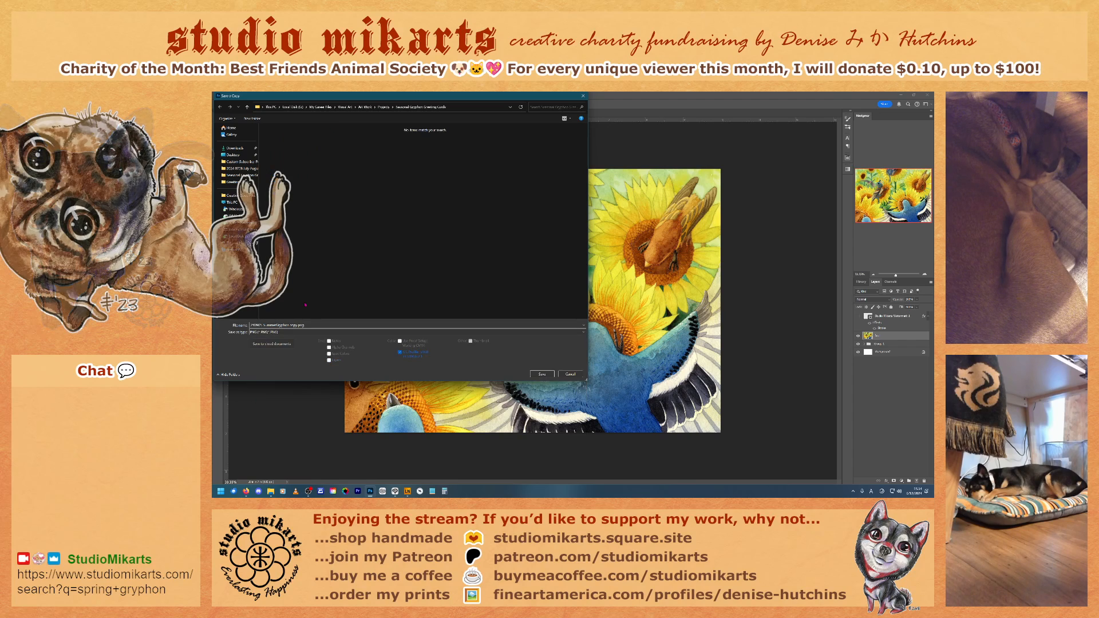
left_click(278, 333)
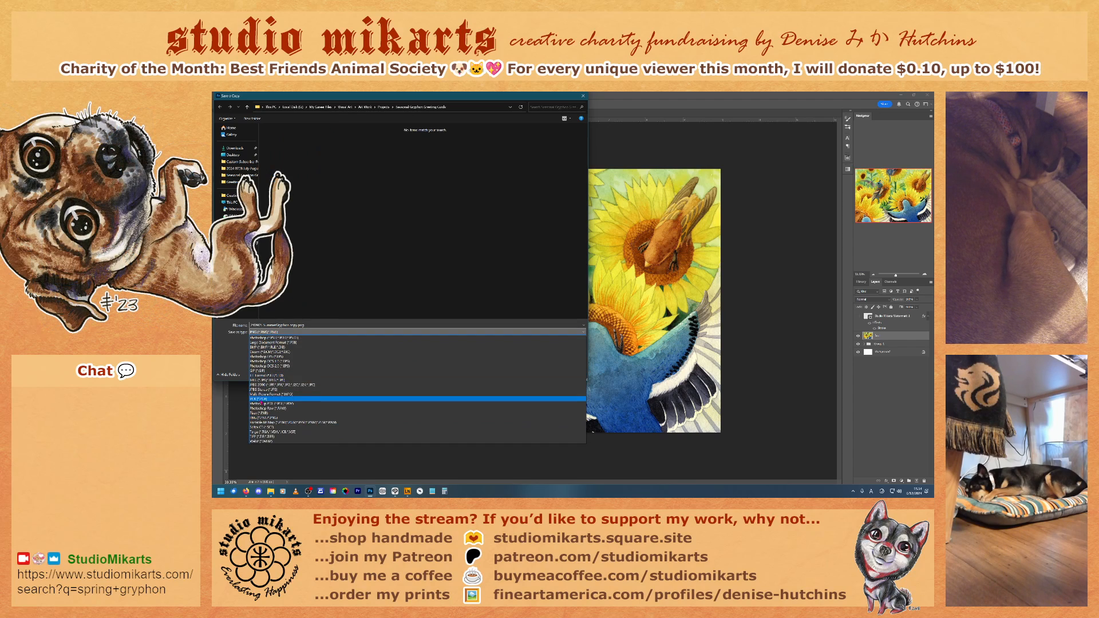
left_click(278, 380)
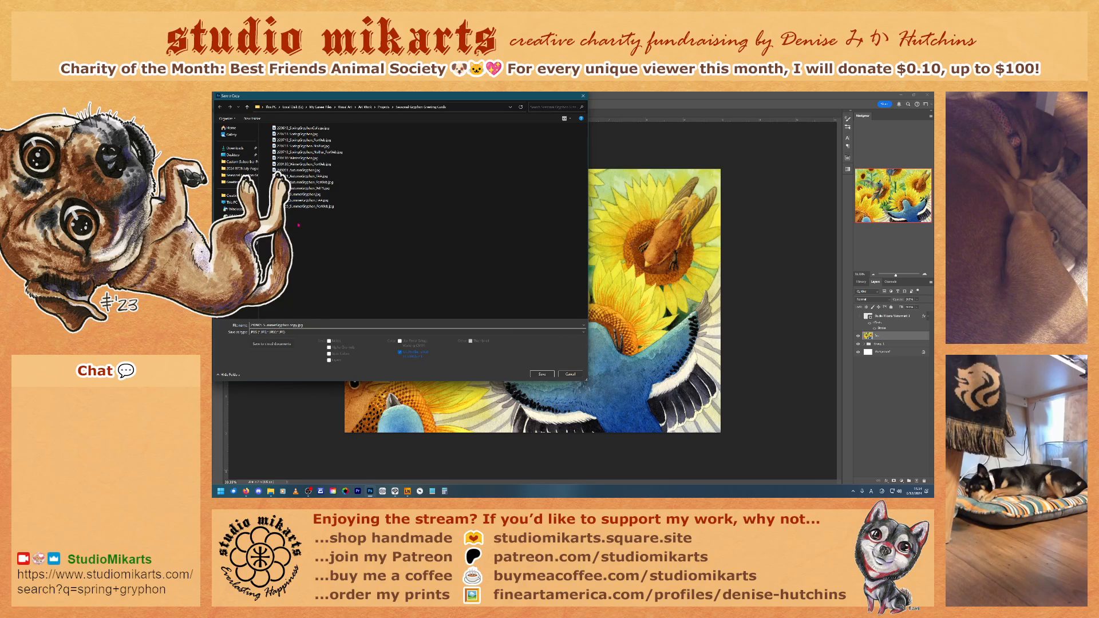
left_click(316, 195)
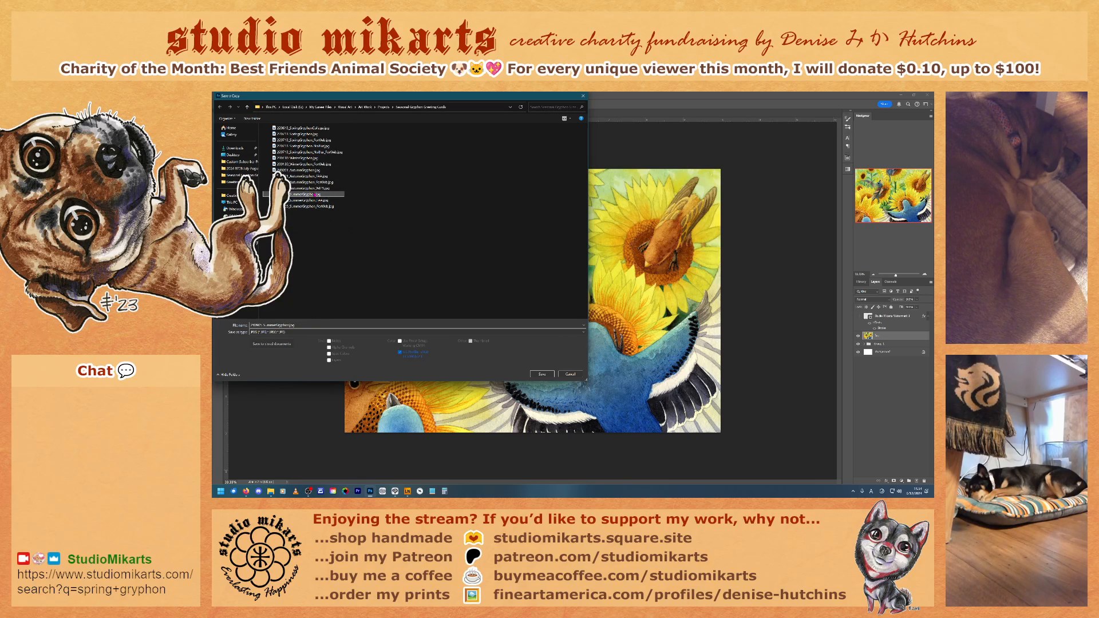
left_click(542, 374)
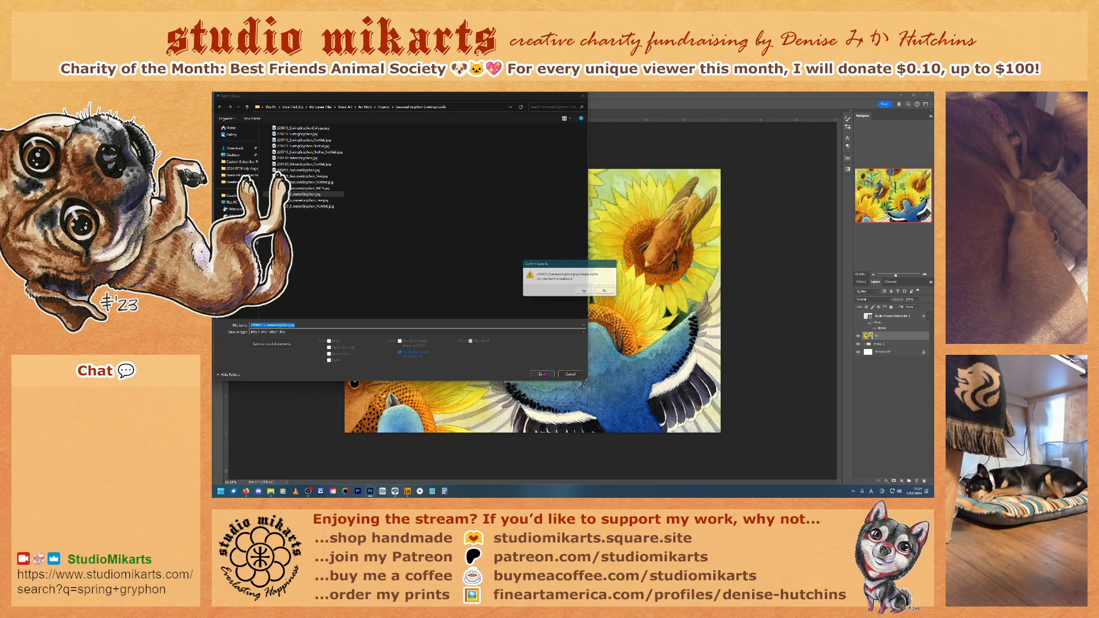
left_click(586, 292)
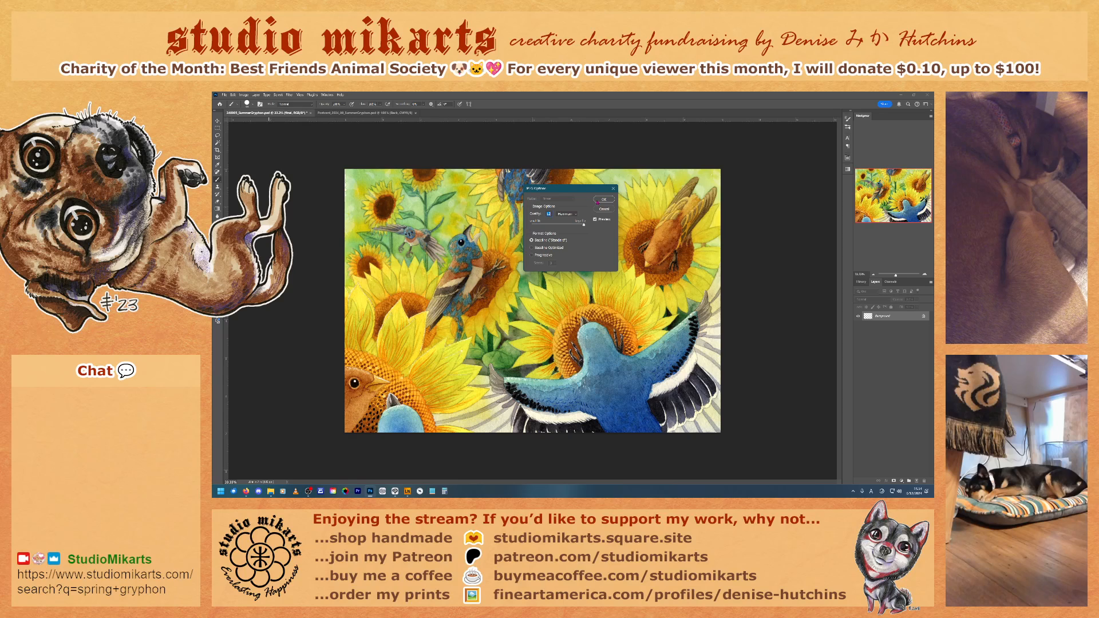
left_click(598, 201)
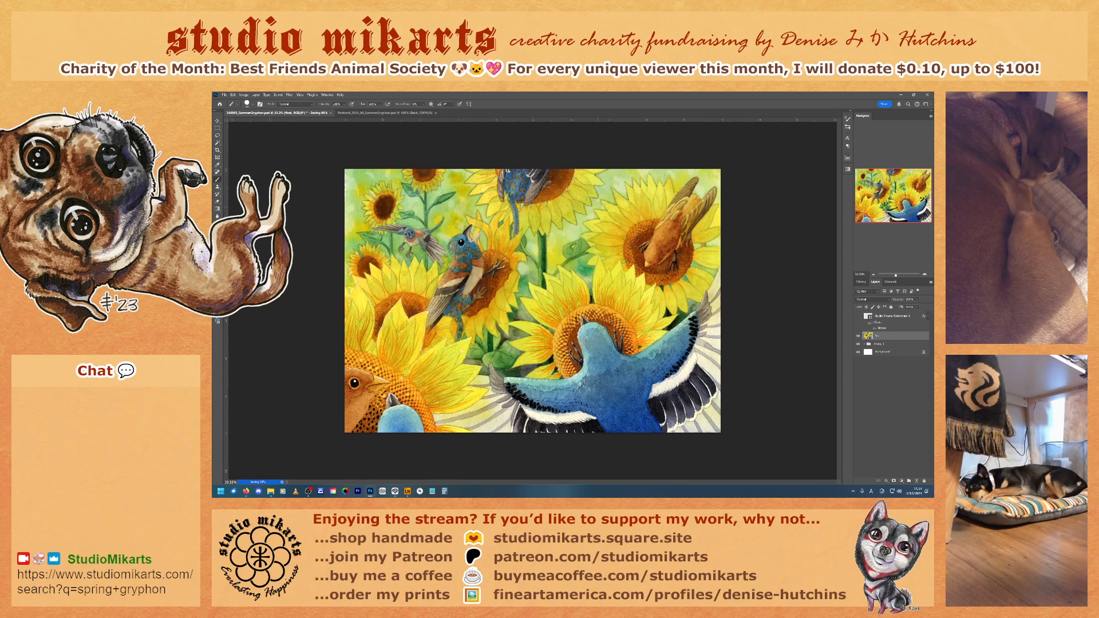
Step: Resize the image to a width of 5975 pixels, keeping its proportions
left_click(244, 94)
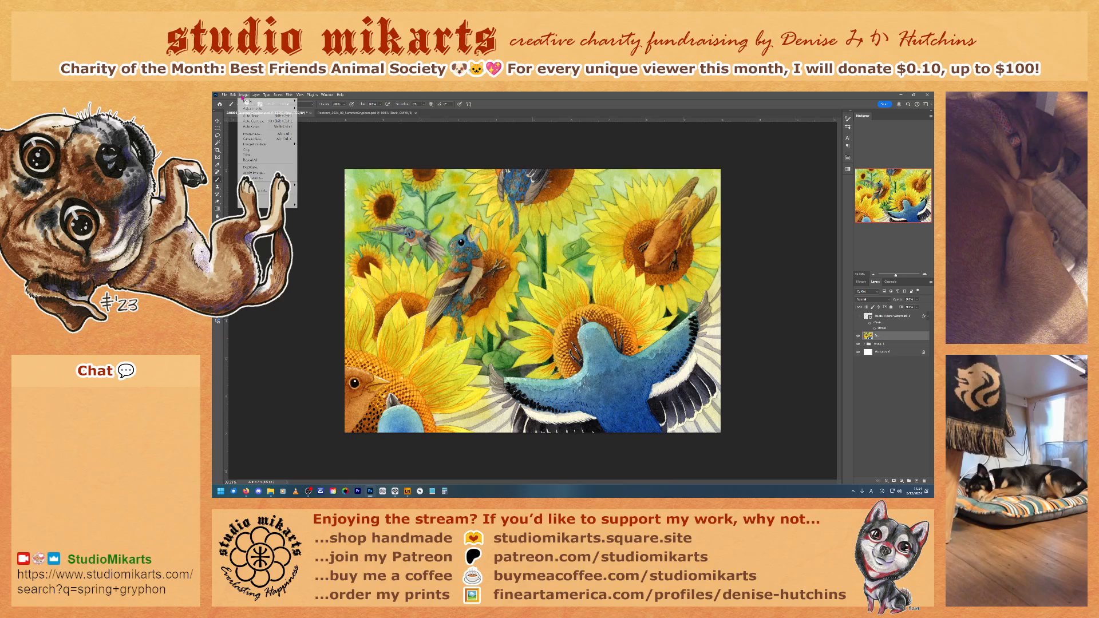
left_click(255, 132)
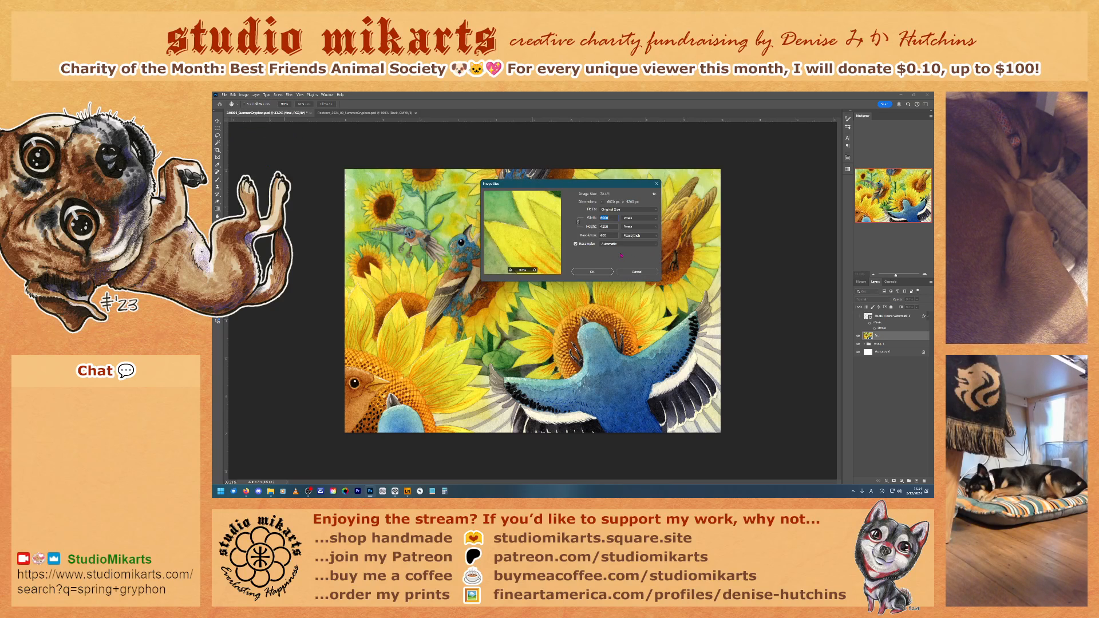
type("59")
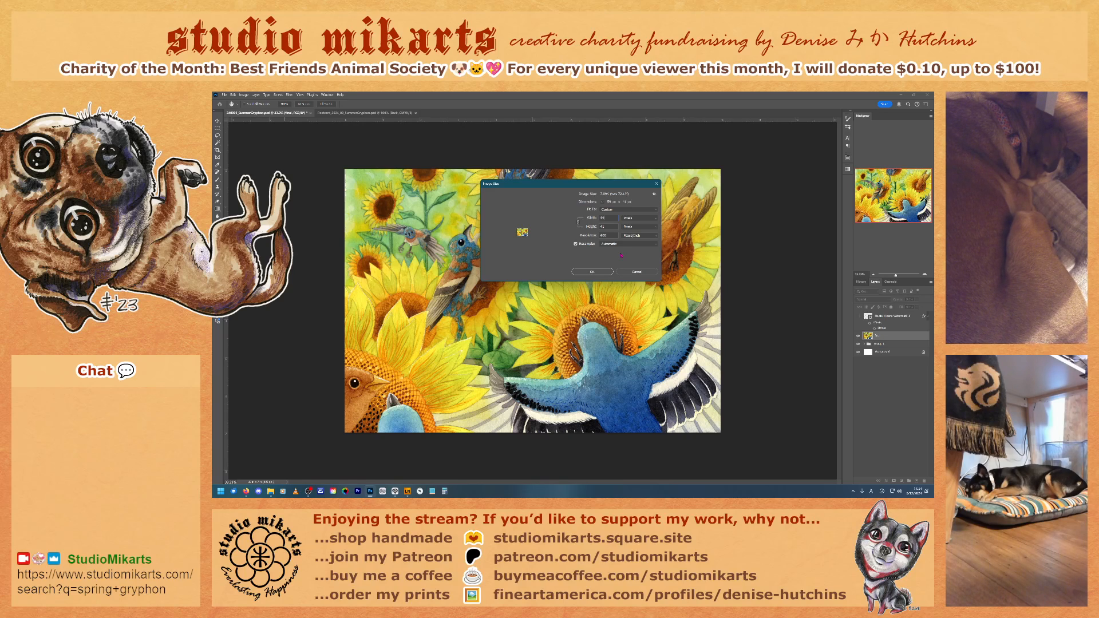
type("75")
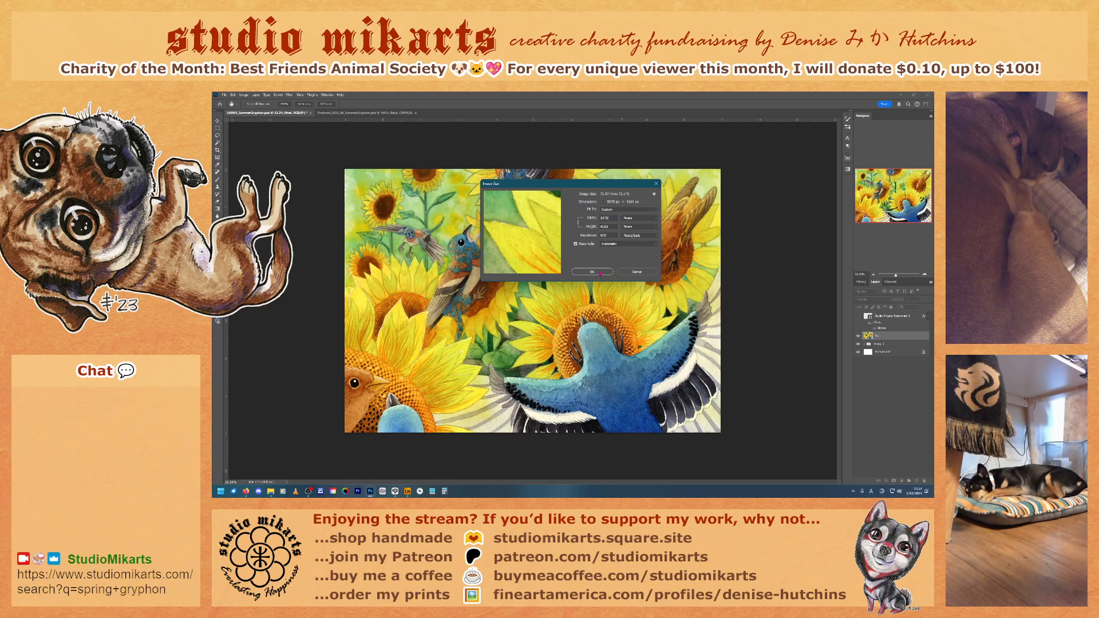
left_click(600, 273)
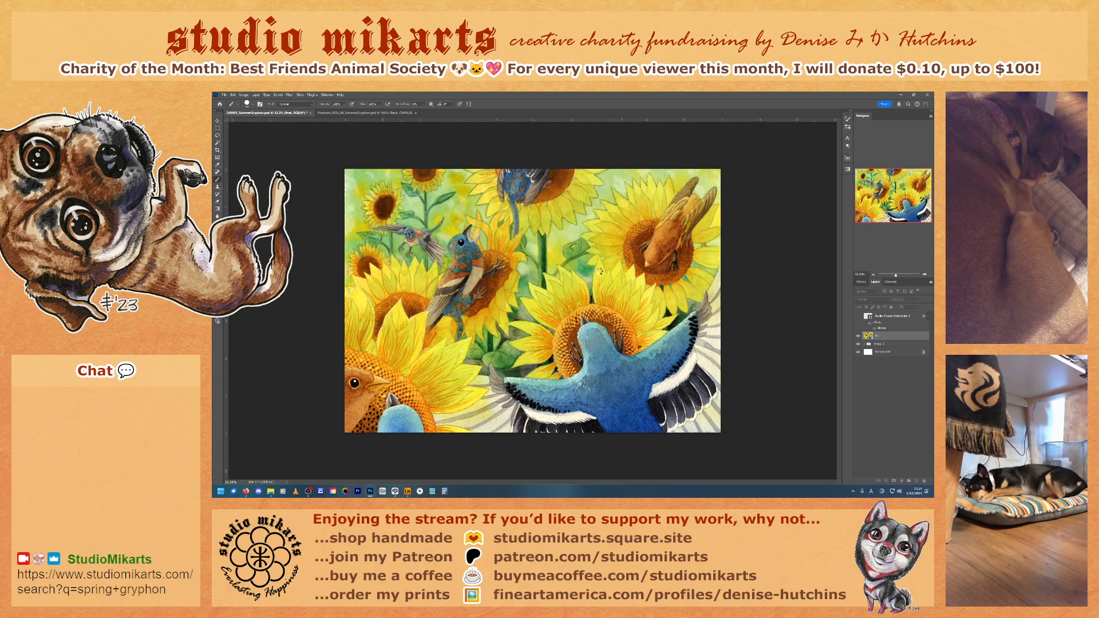
Step: Save the 5975-pixel-wide version as a JPEG copy, overwriting the Summer Gryphon JPEG listed directly before the ForWeb file
left_click(224, 95)
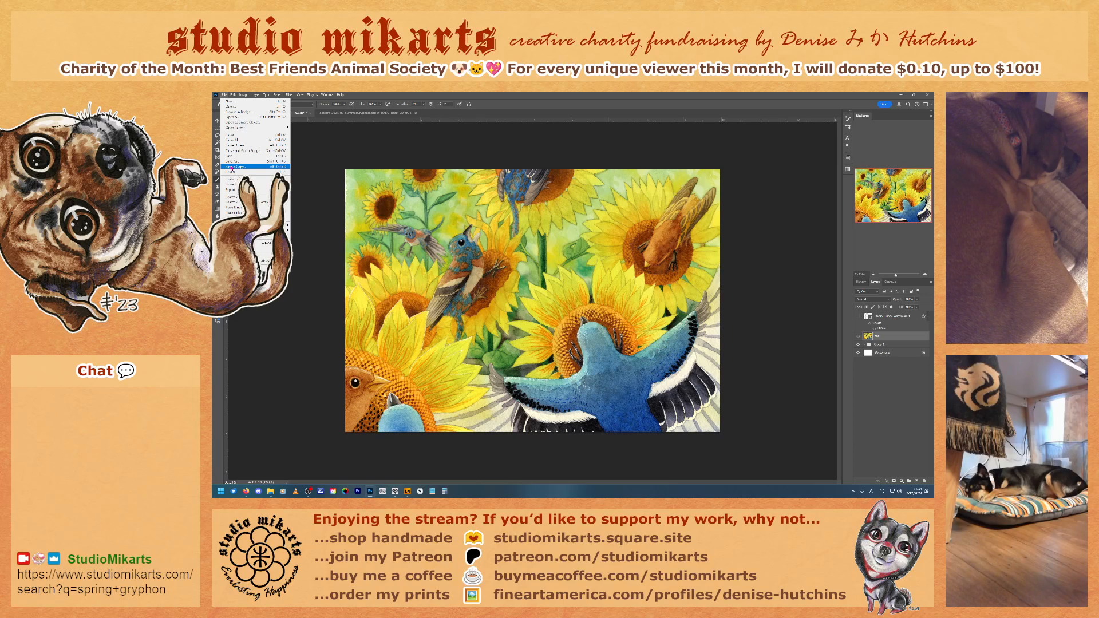
left_click(231, 166)
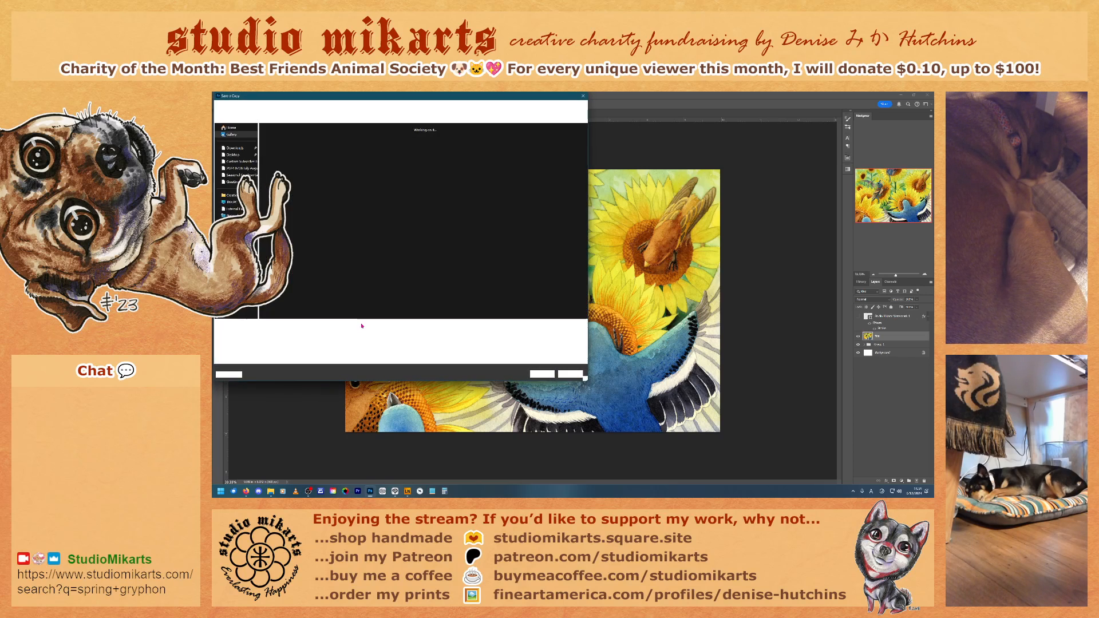
left_click(269, 332)
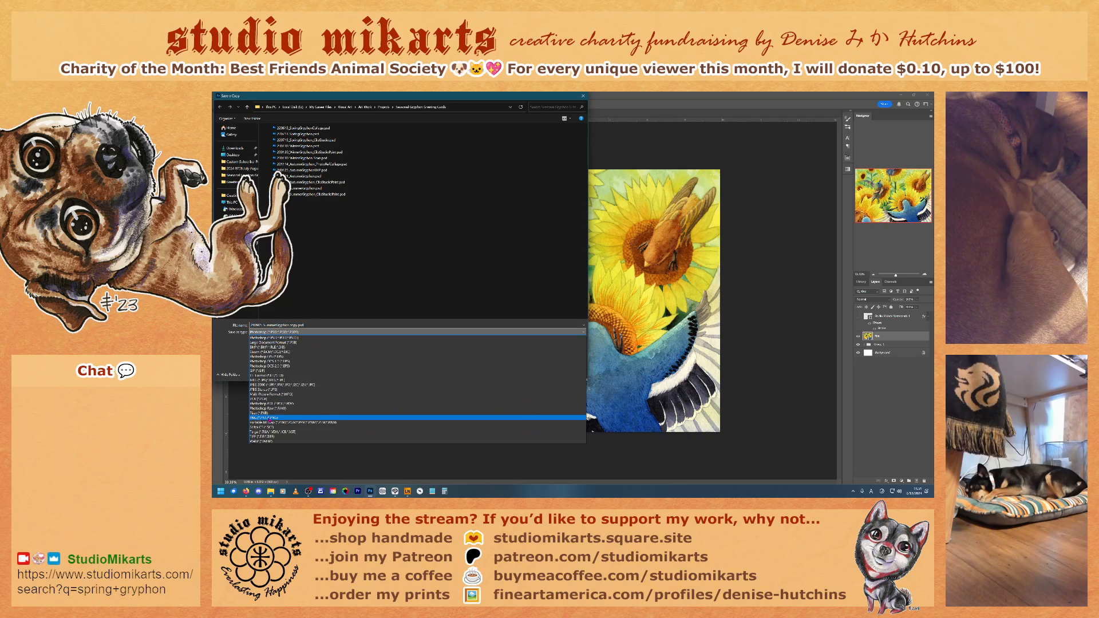
left_click(261, 381)
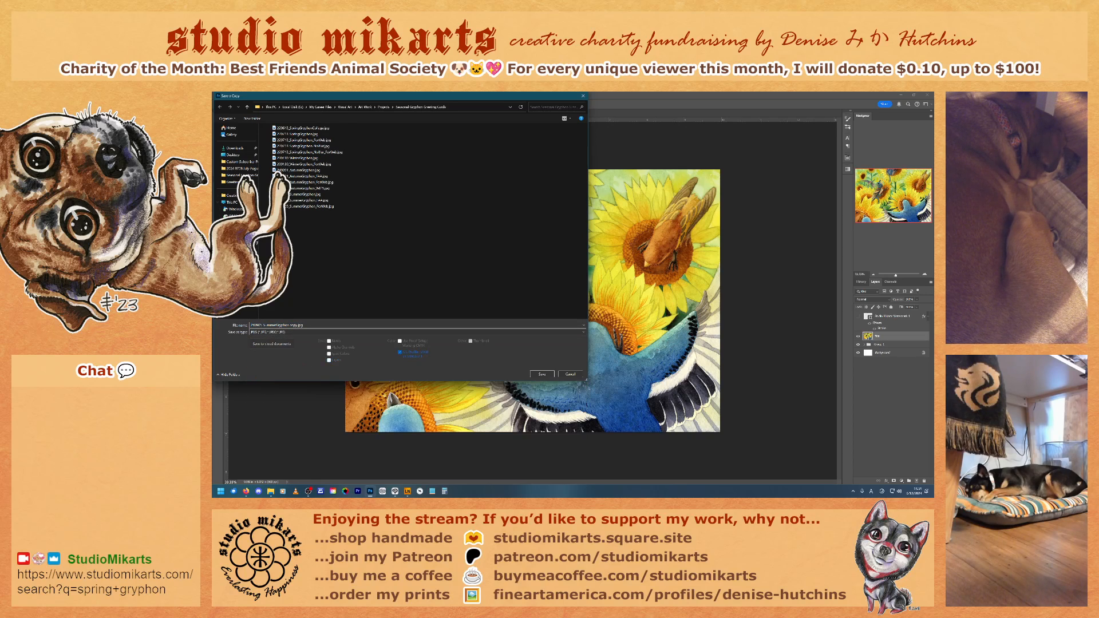
left_click(298, 200)
left_click(539, 375)
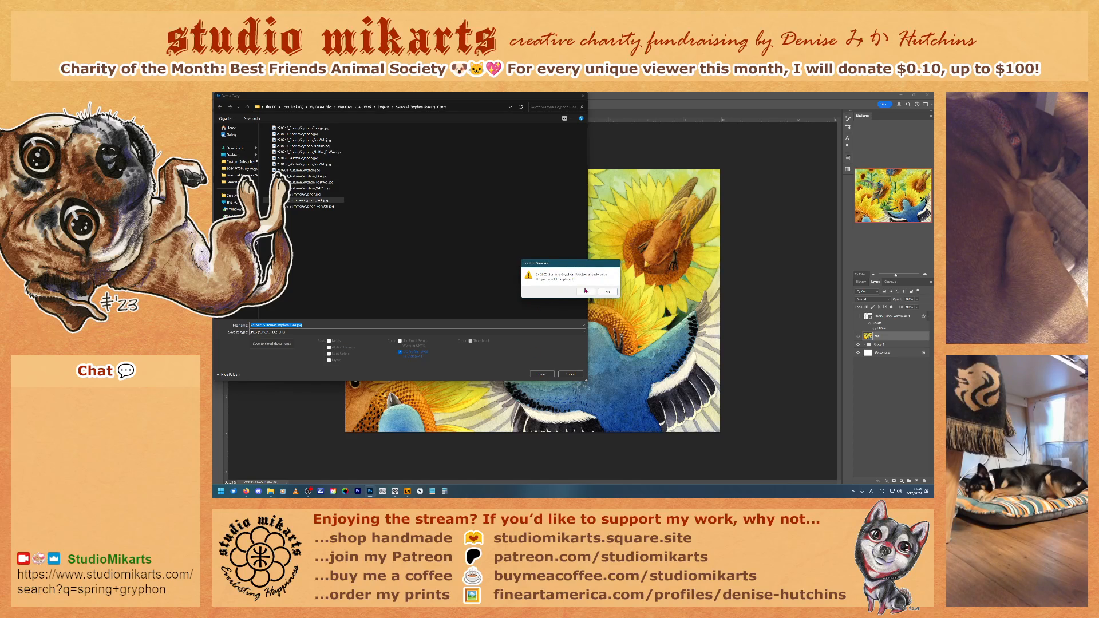
left_click(586, 291)
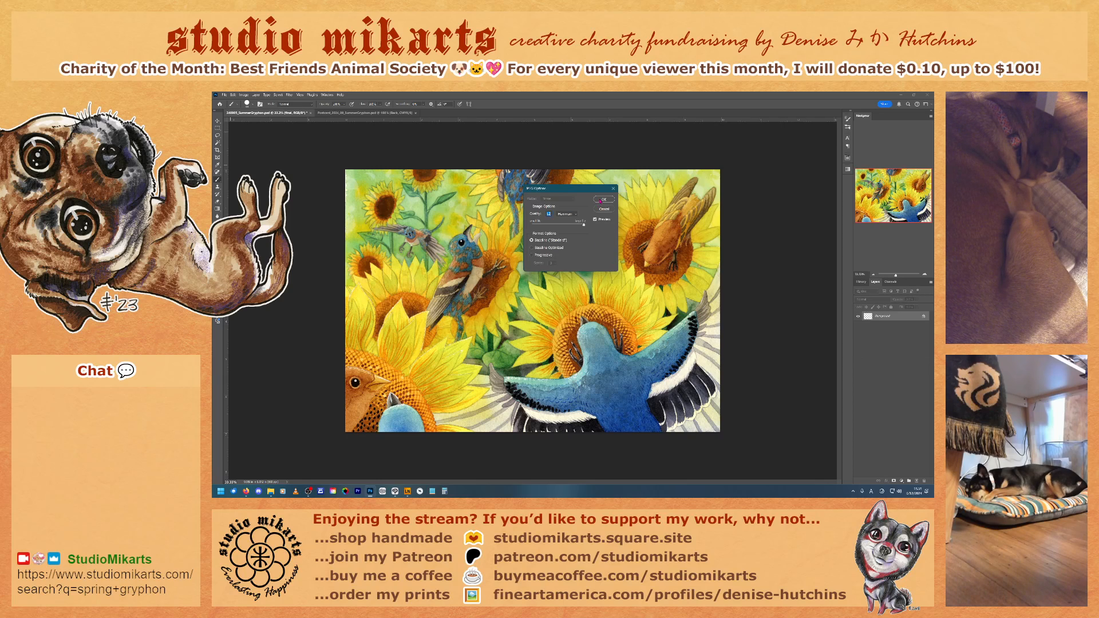
left_click(600, 200)
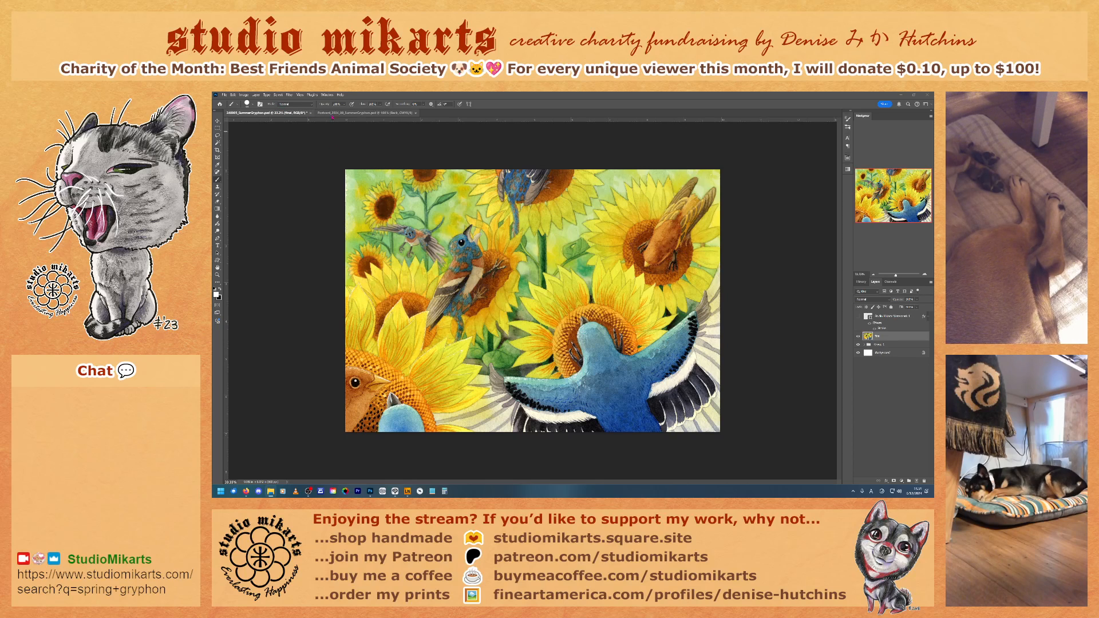
Step: Resize the image to a width of 2000 pixels with its proportions kept, and show the watermark layer again
left_click(243, 95)
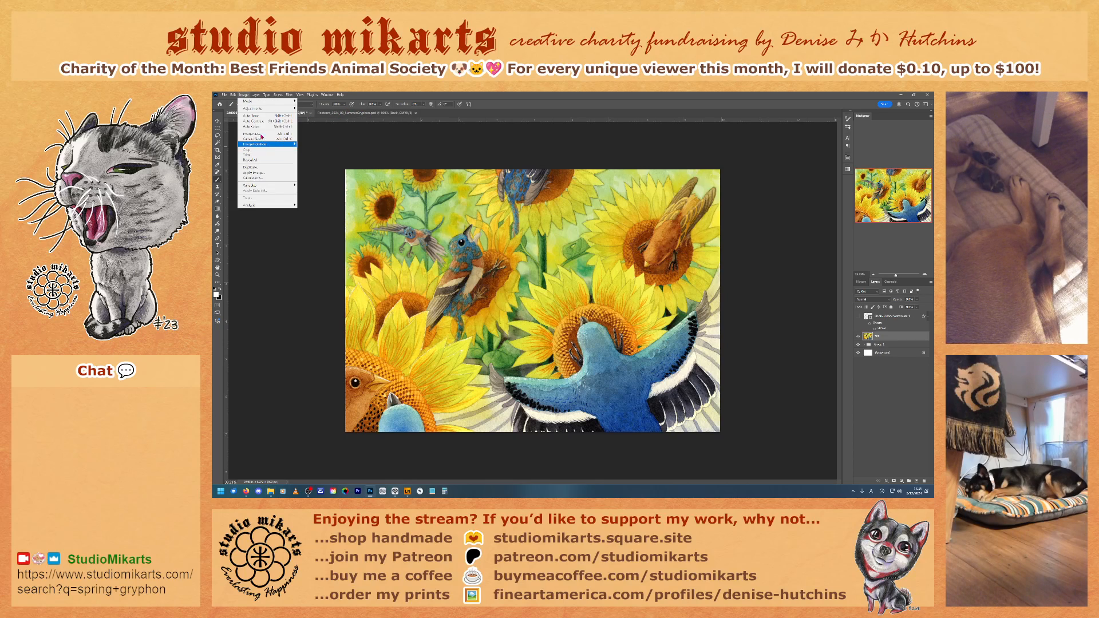
left_click(253, 134)
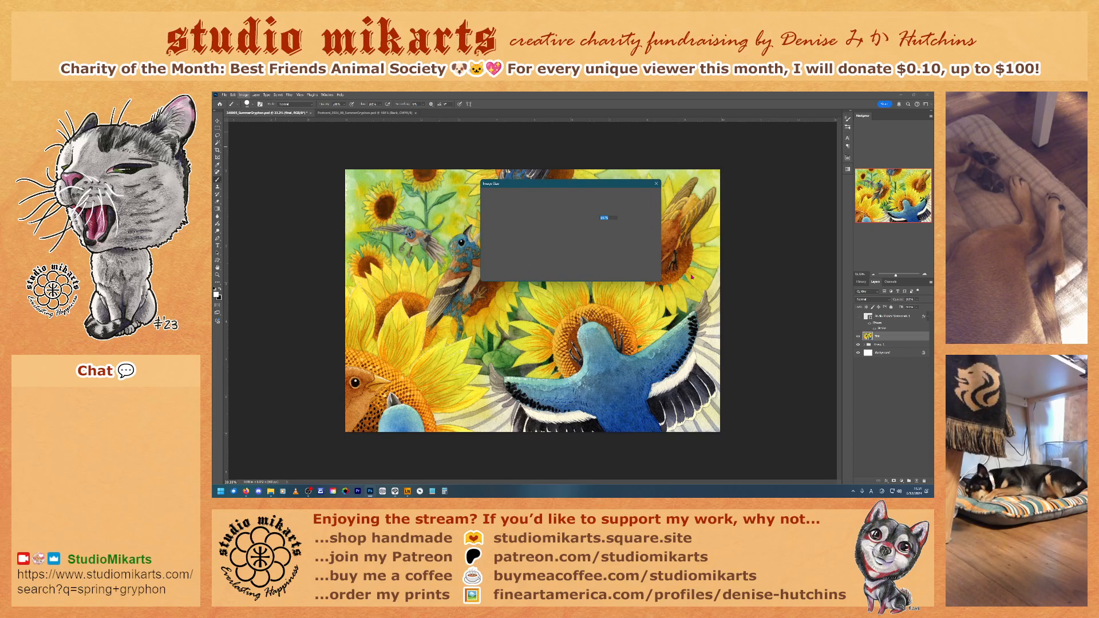
type("200")
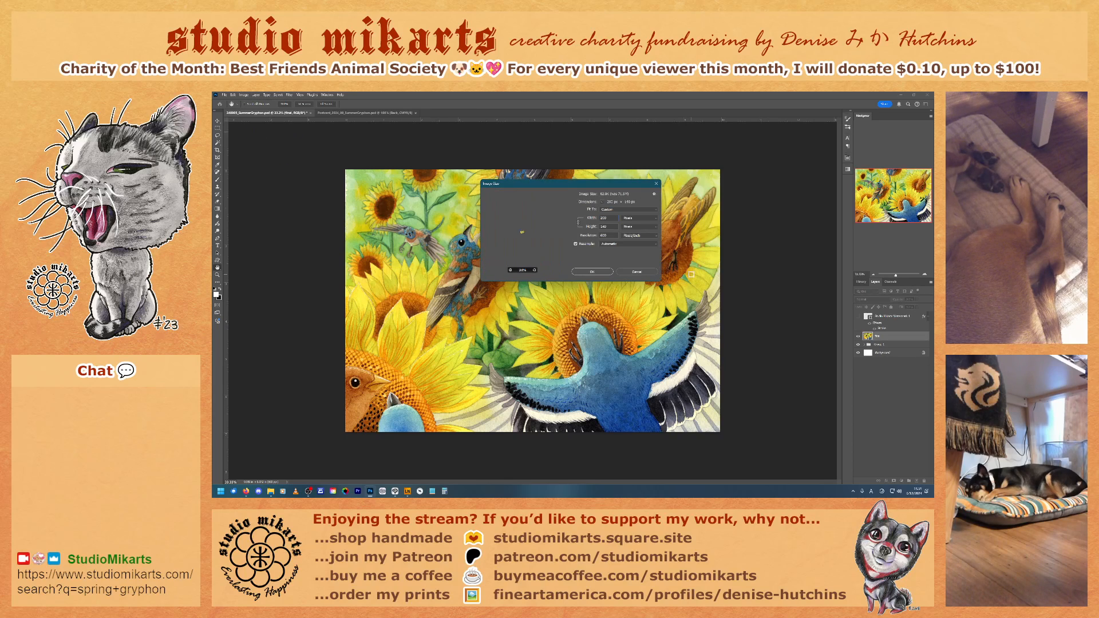
type("0")
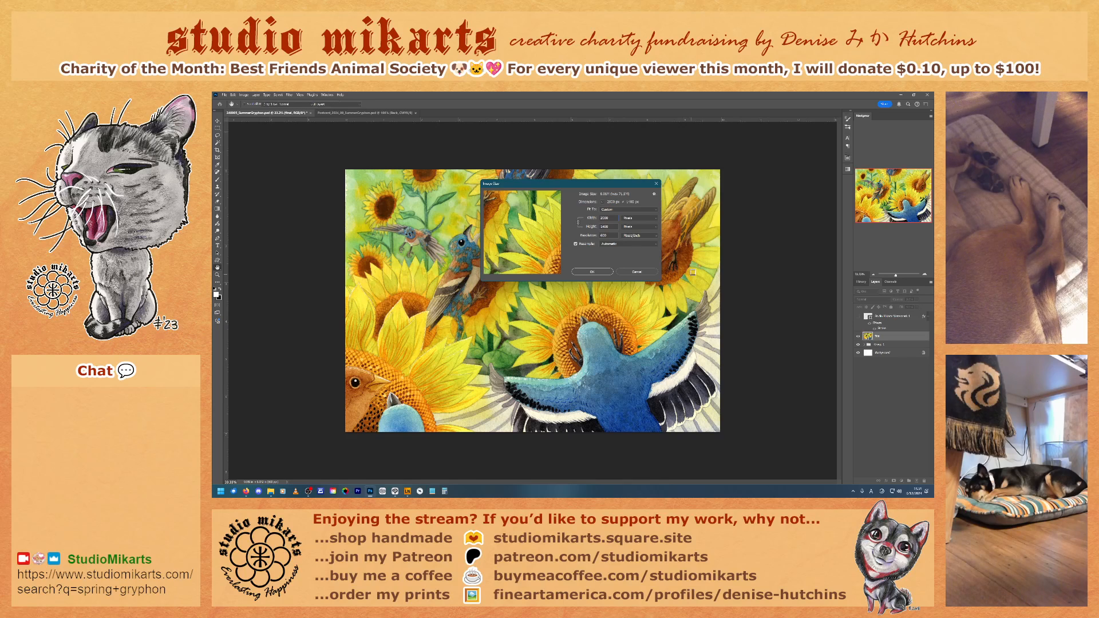
key("Return")
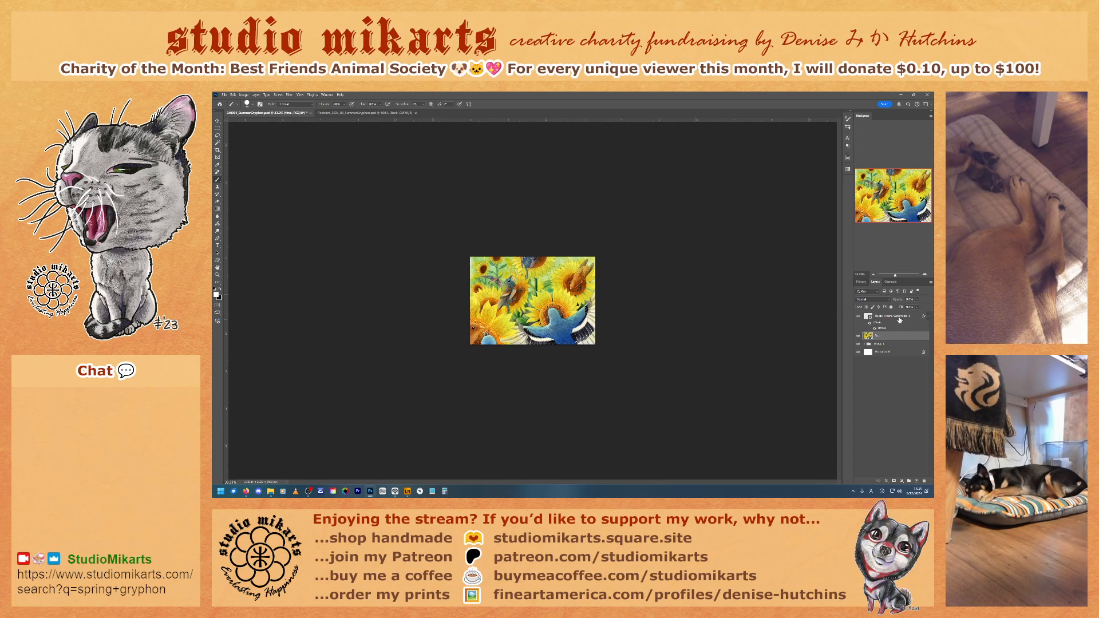
Step: Save the watermarked 2000-pixel-wide version as a JPEG copy, overwriting the Summer Gryphon ForWeb JPEG with Maximum quality
left_click(224, 96)
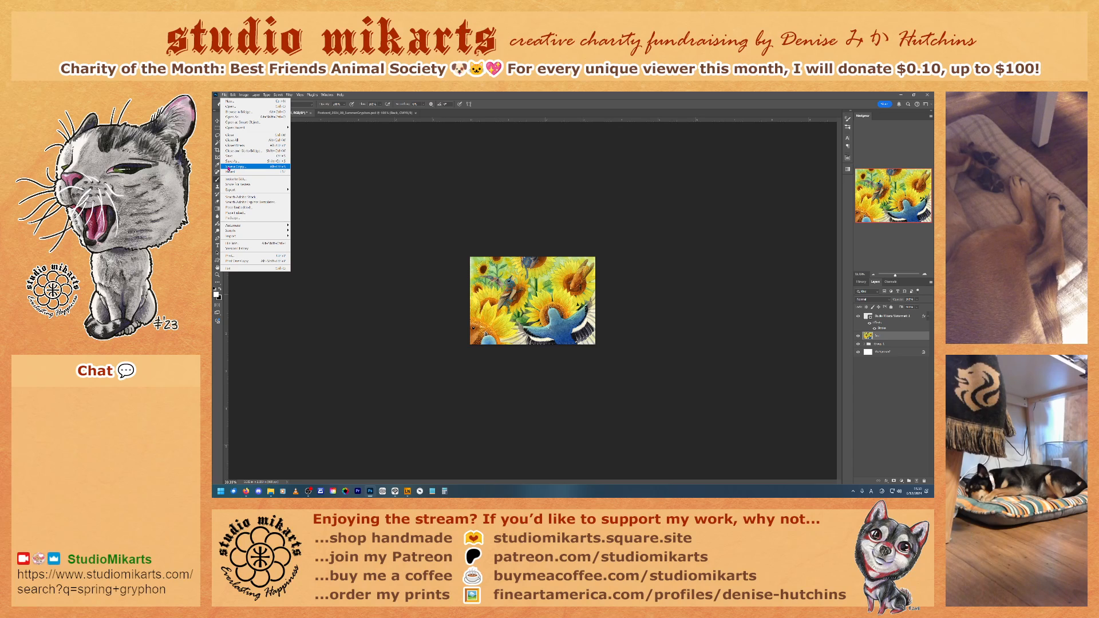
left_click(237, 169)
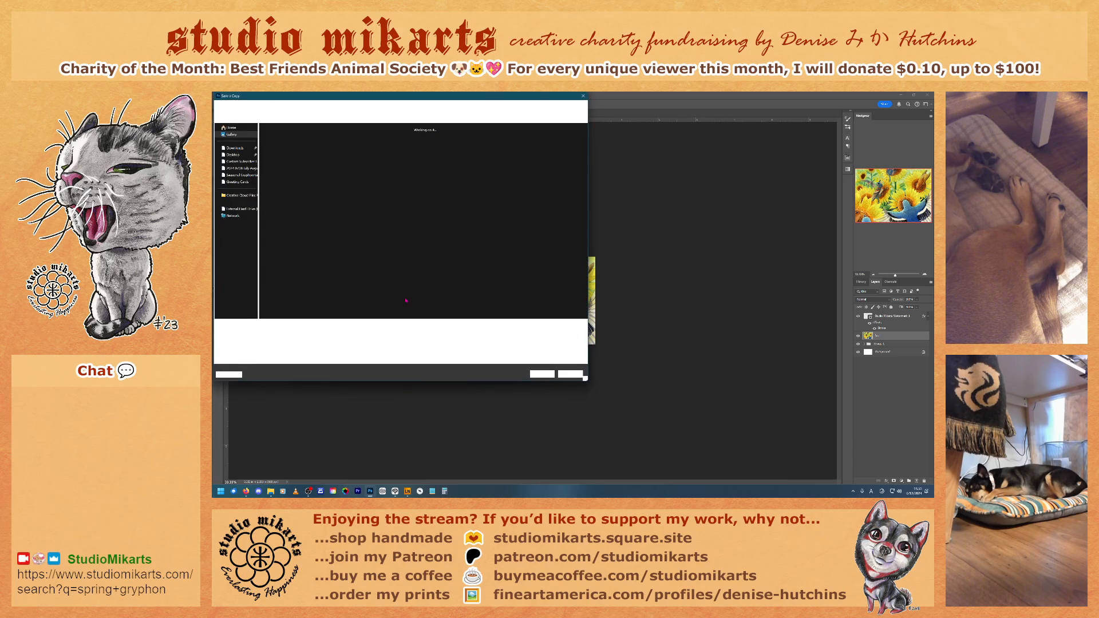
left_click(284, 332)
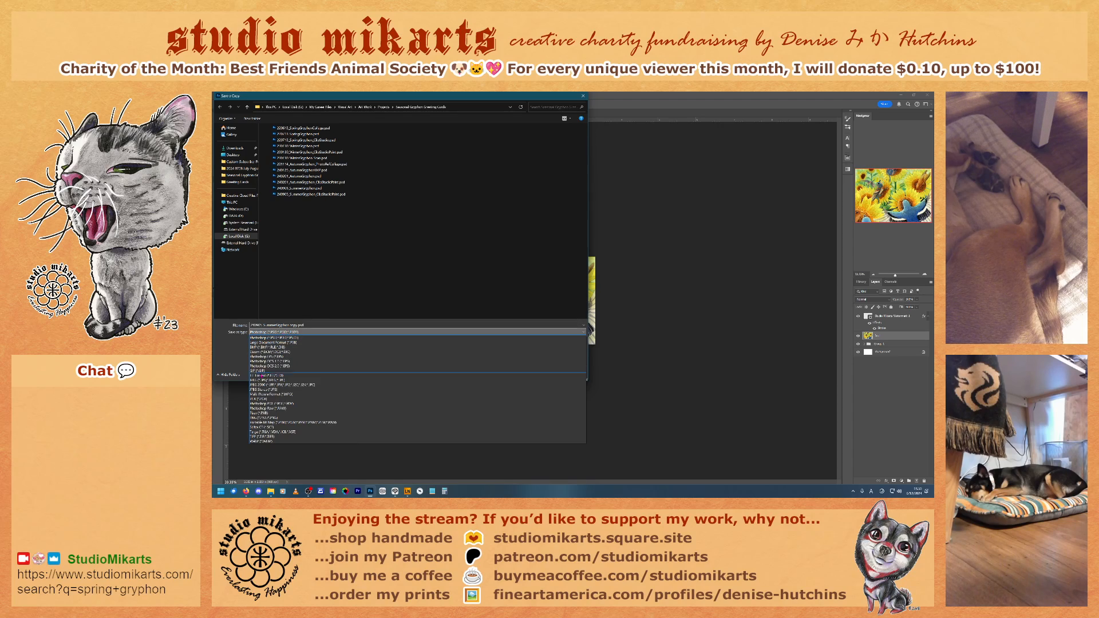
left_click(287, 378)
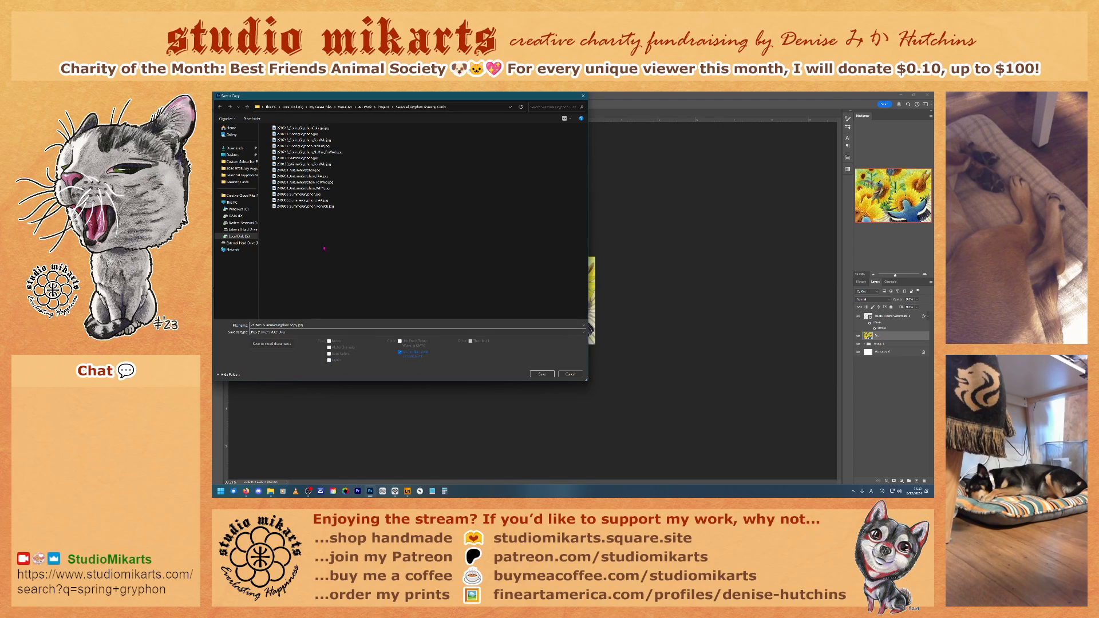
left_click(315, 208)
left_click(541, 374)
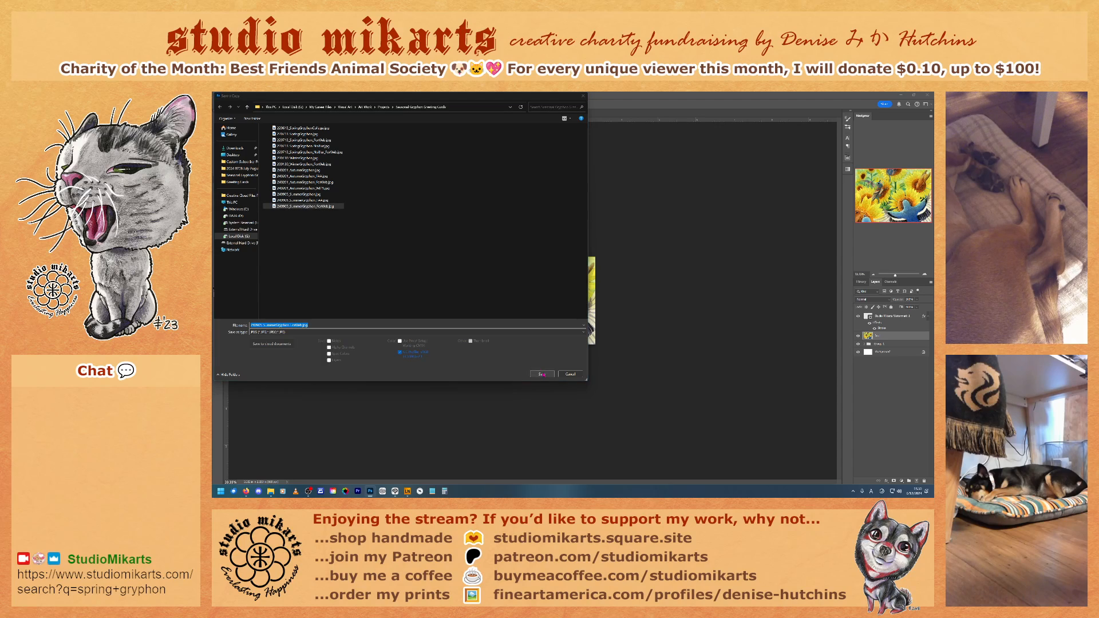
left_click(585, 292)
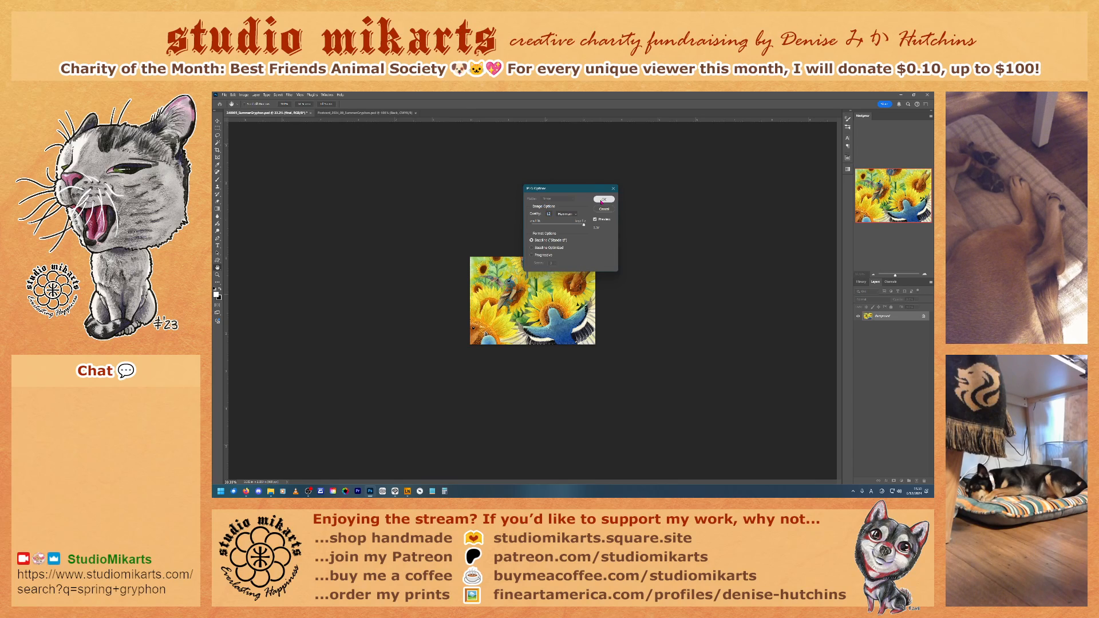
left_click(601, 201)
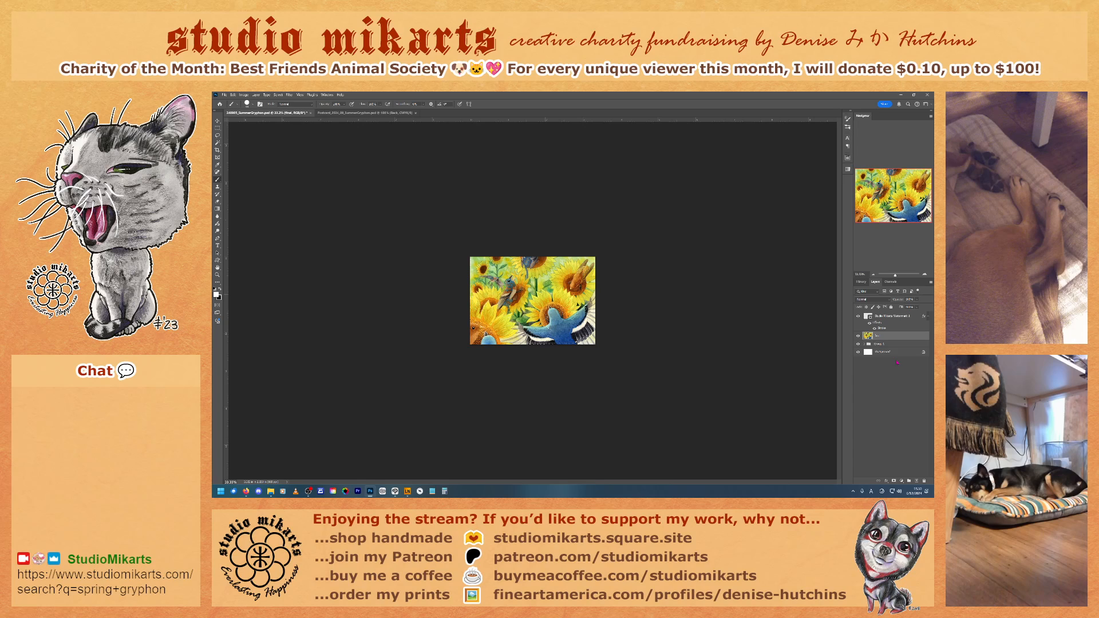
Step: Revert the painting's history to the full-size state with the watermark hidden, before the first image resize, and save the document
left_click(861, 282)
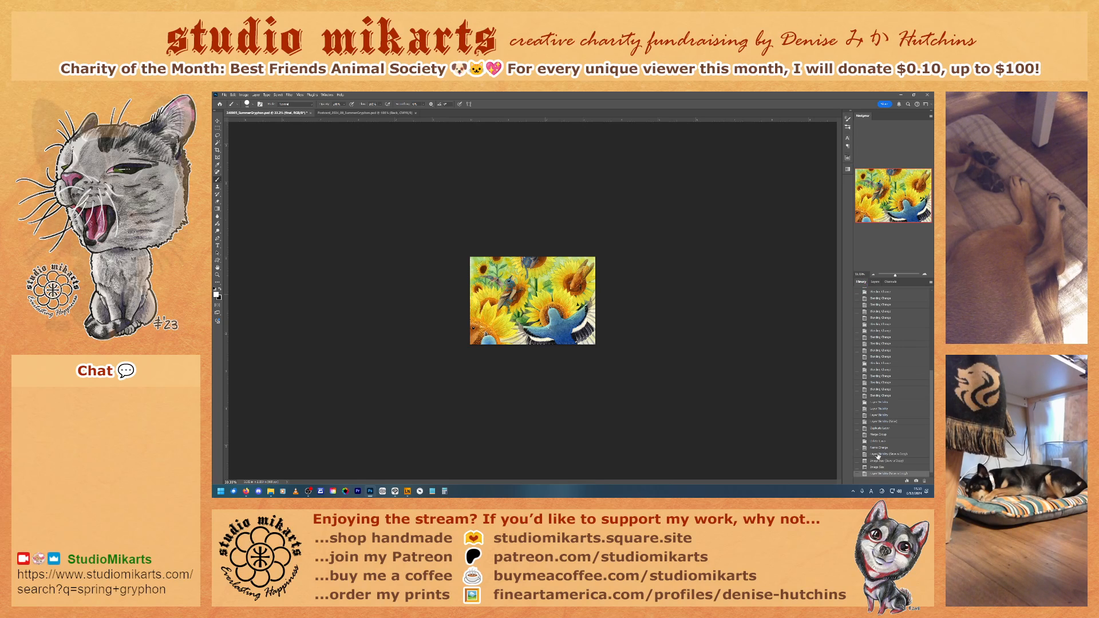
left_click(878, 455)
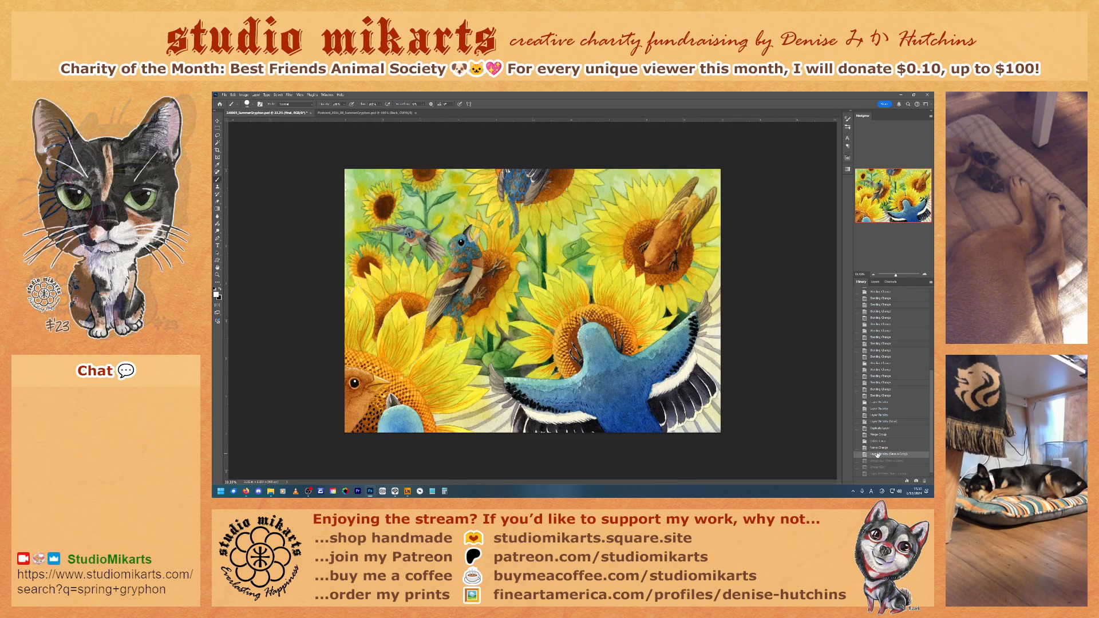
left_click(875, 282)
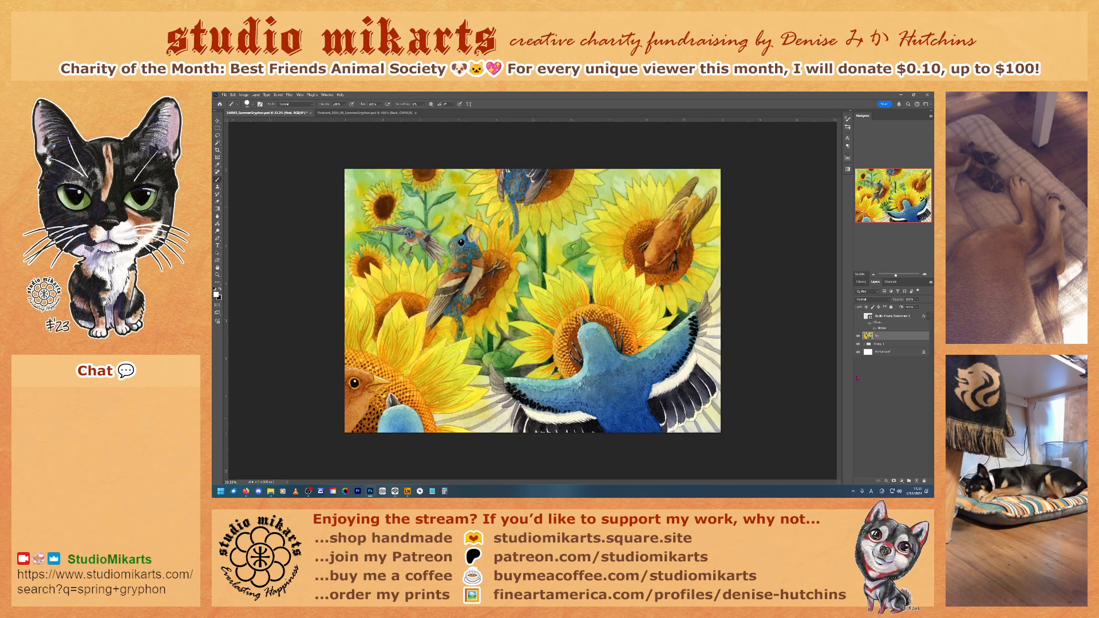
key("ctrl+s")
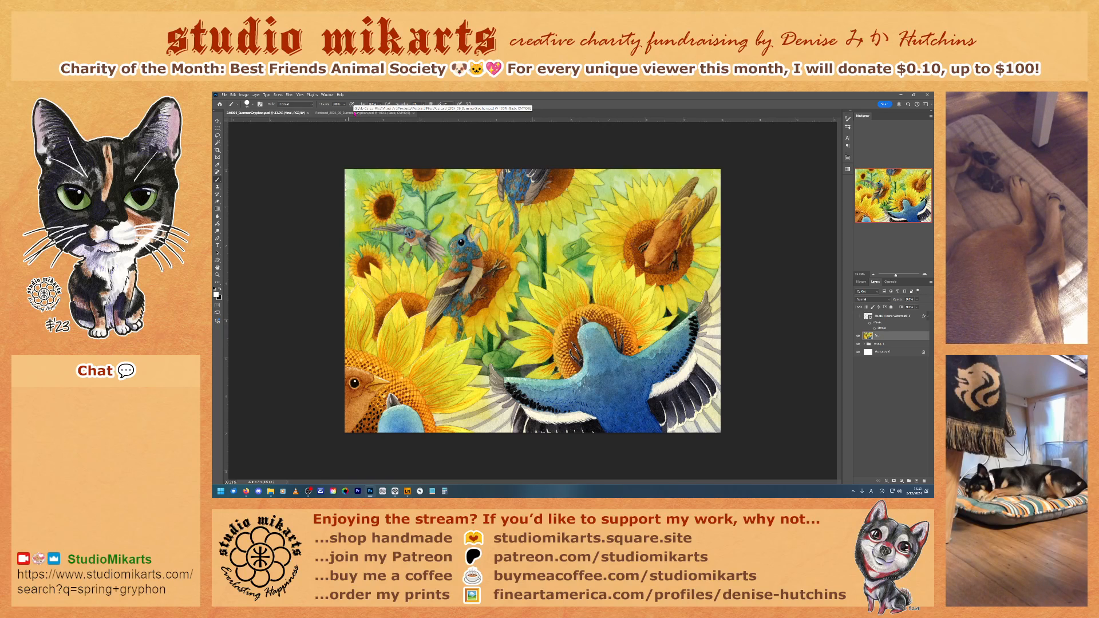
Step: Copy the full painting into the front artwork group of the Summer Gryphon postcard and delete that group's previous artwork layer
left_click_drag(884, 337, 561, 295)
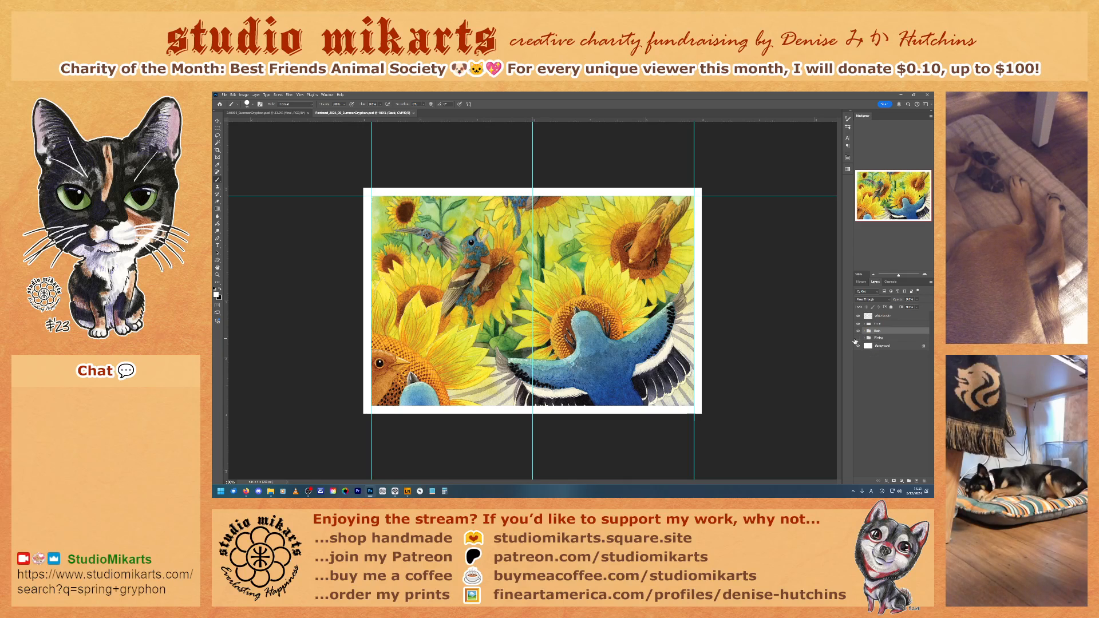
left_click(267, 112)
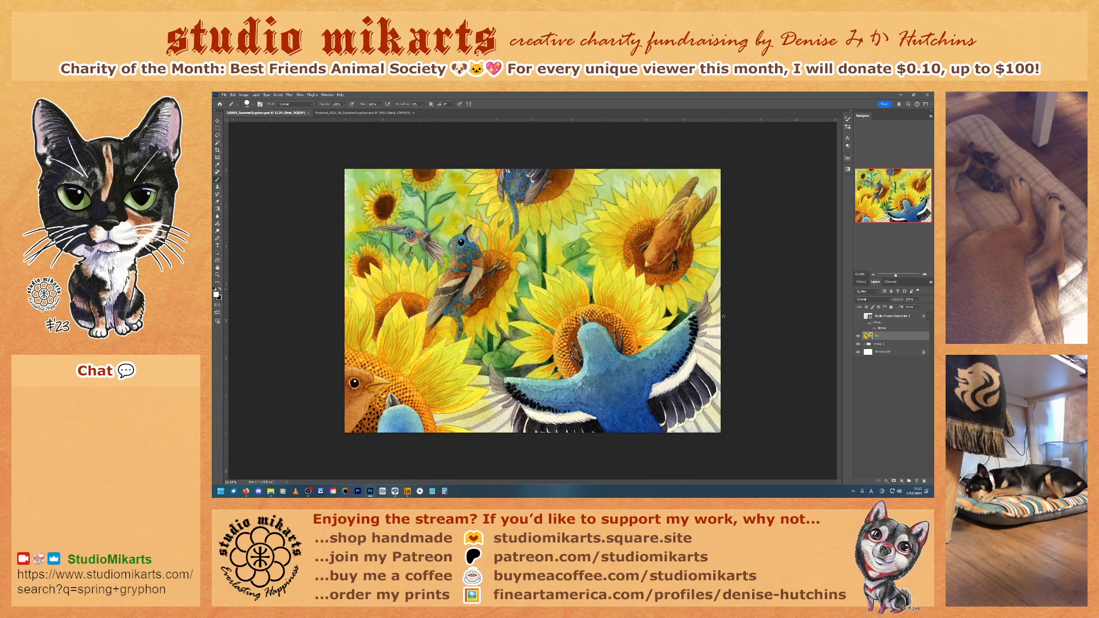
key("ctrl+a")
left_click(345, 113)
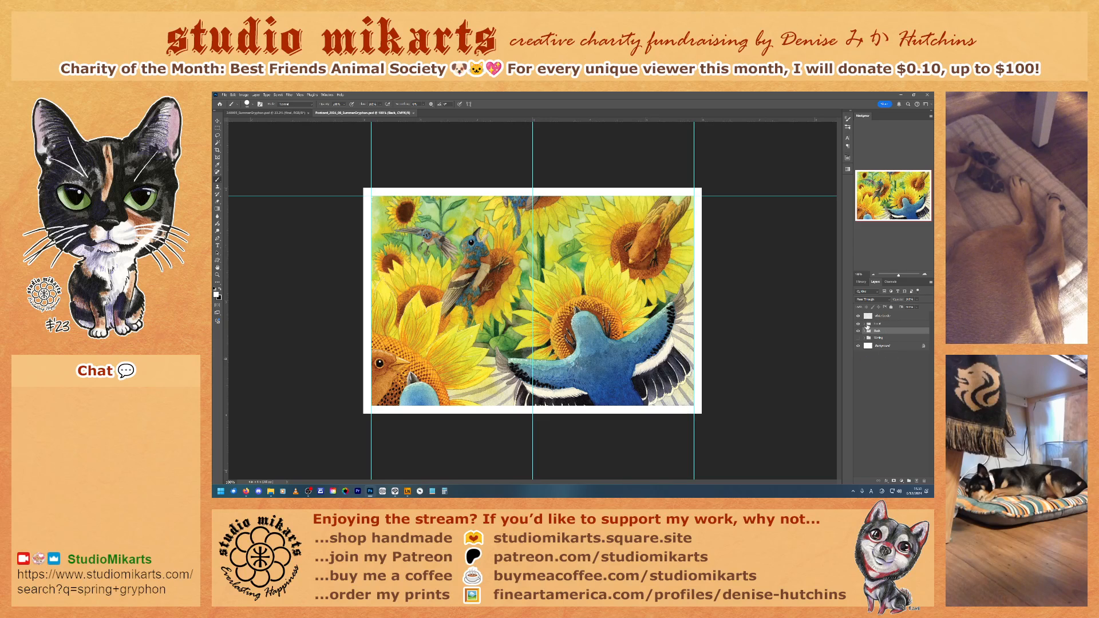
left_click(865, 325)
key("ctrl+v")
key("ctrl+v")
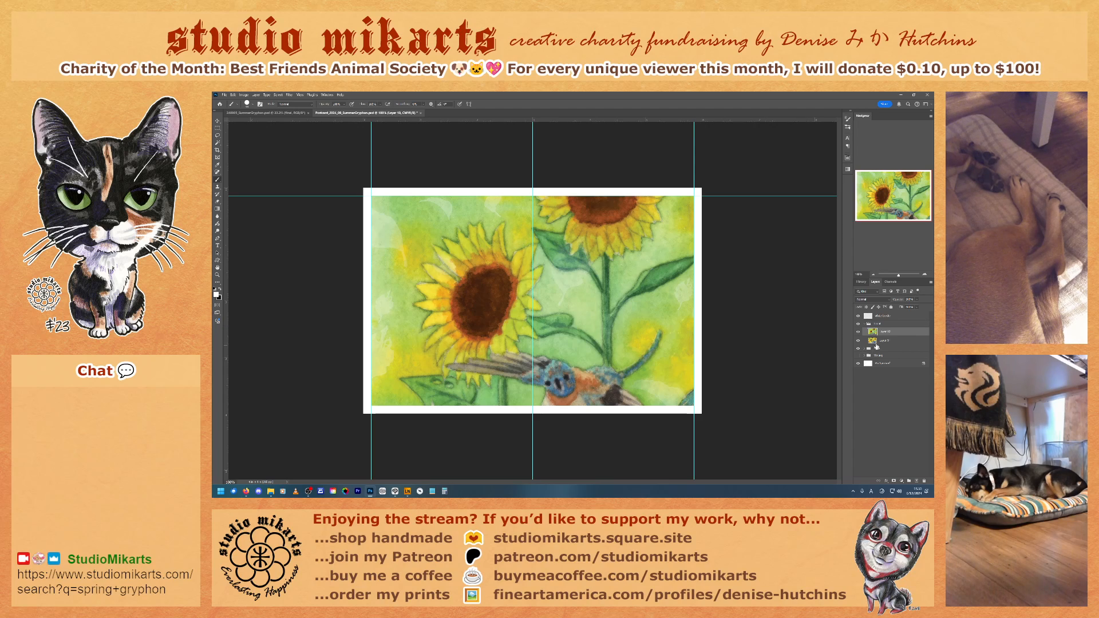
left_click_drag(875, 344, 923, 483)
Step: Scale the pasted postcard artwork to span the outer vertical guides, with its lower edge on the card's bottom margin
key("ctrl+t")
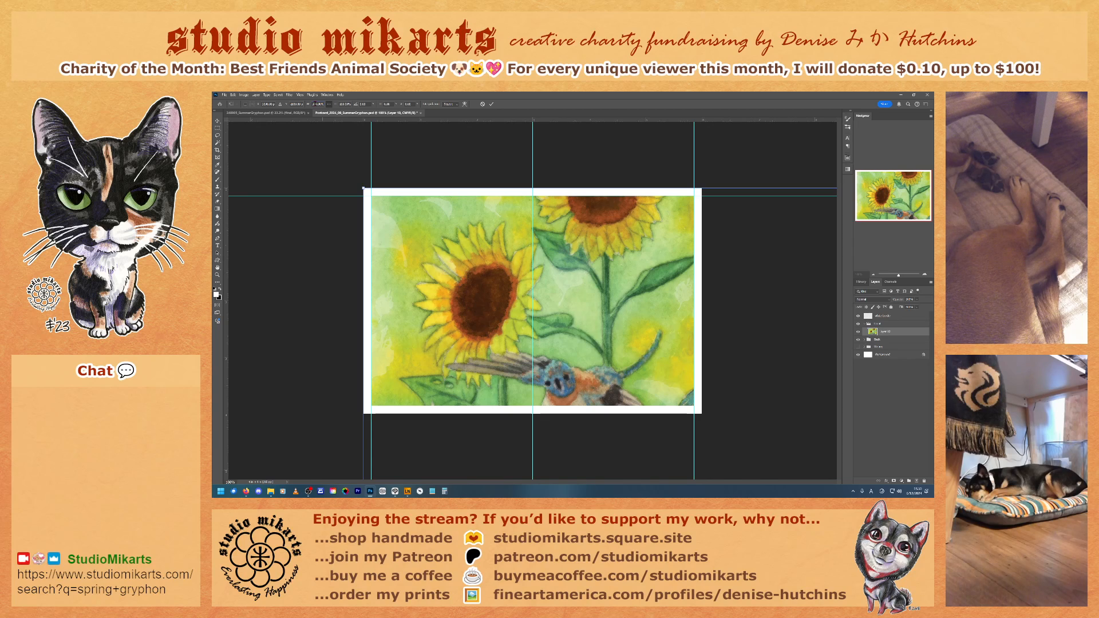
type("50")
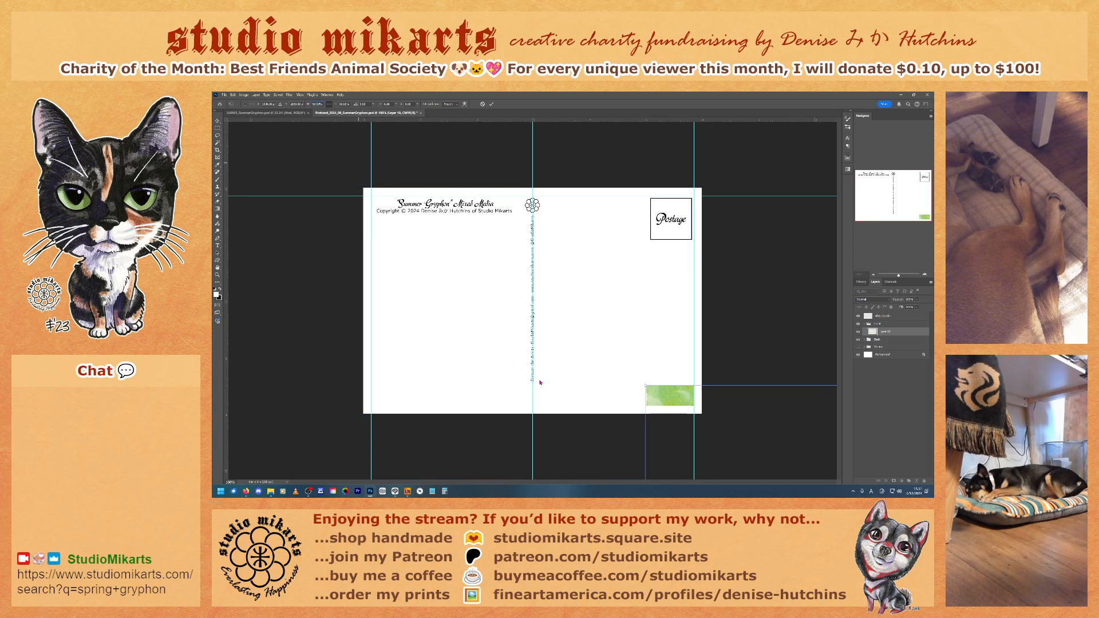
left_click_drag(645, 387, 477, 280)
left_click_drag(593, 359, 483, 228)
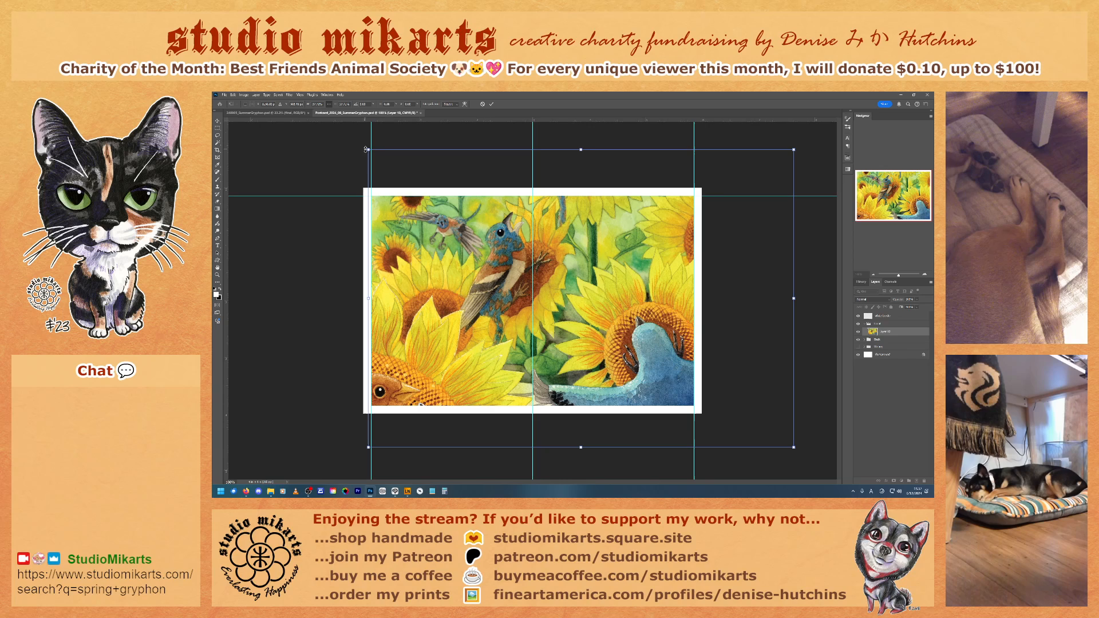
left_click_drag(368, 150, 449, 226)
left_click_drag(584, 310, 496, 268)
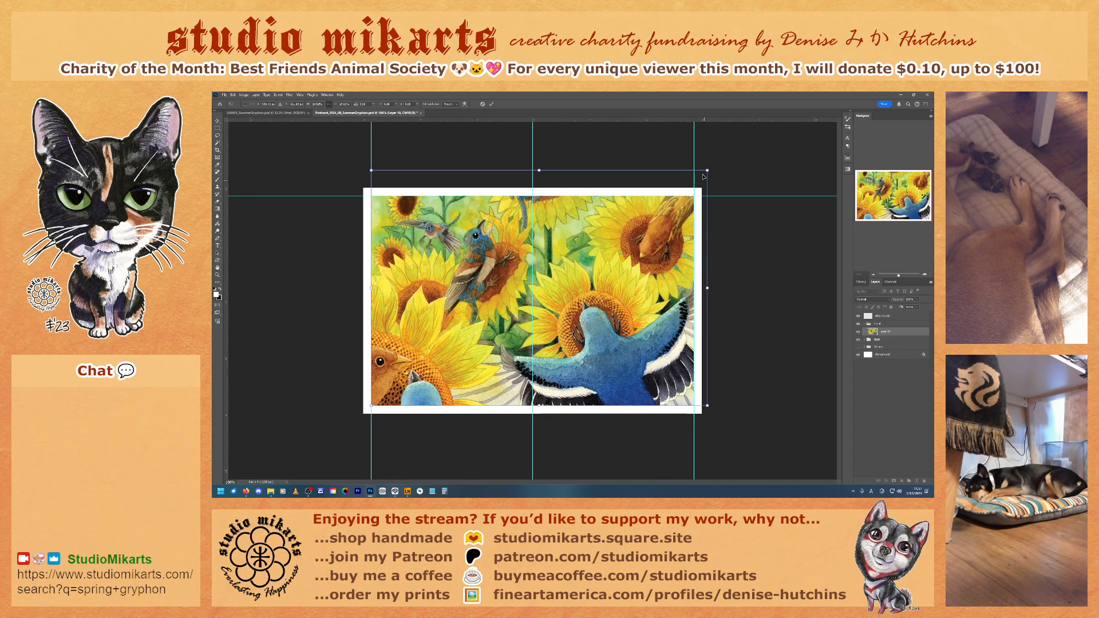
left_click_drag(708, 169, 692, 174)
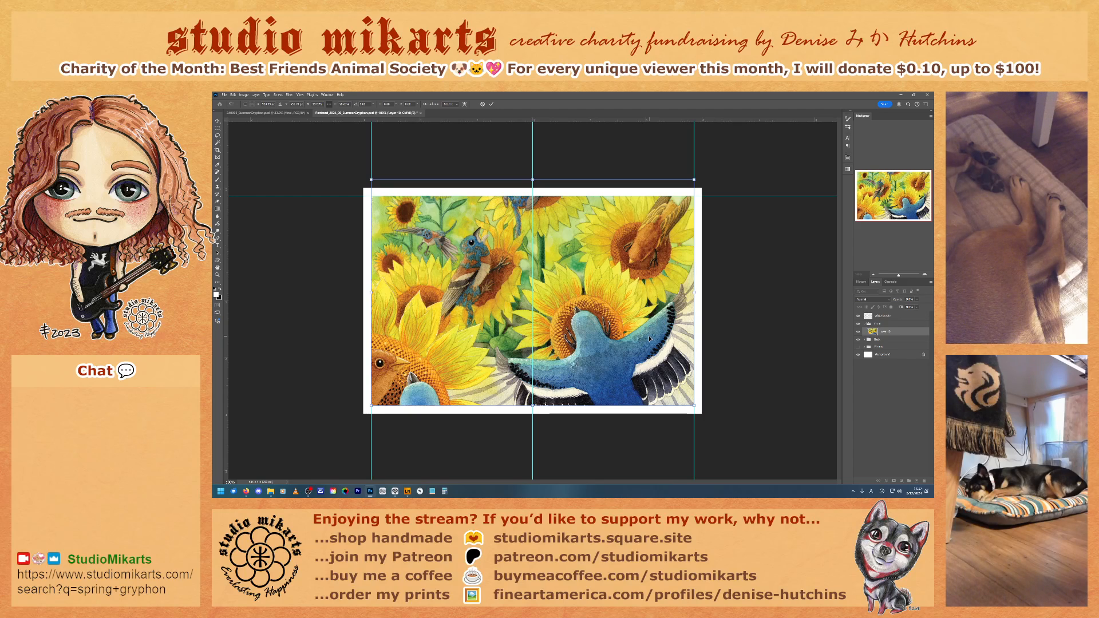
key("Return")
key("b")
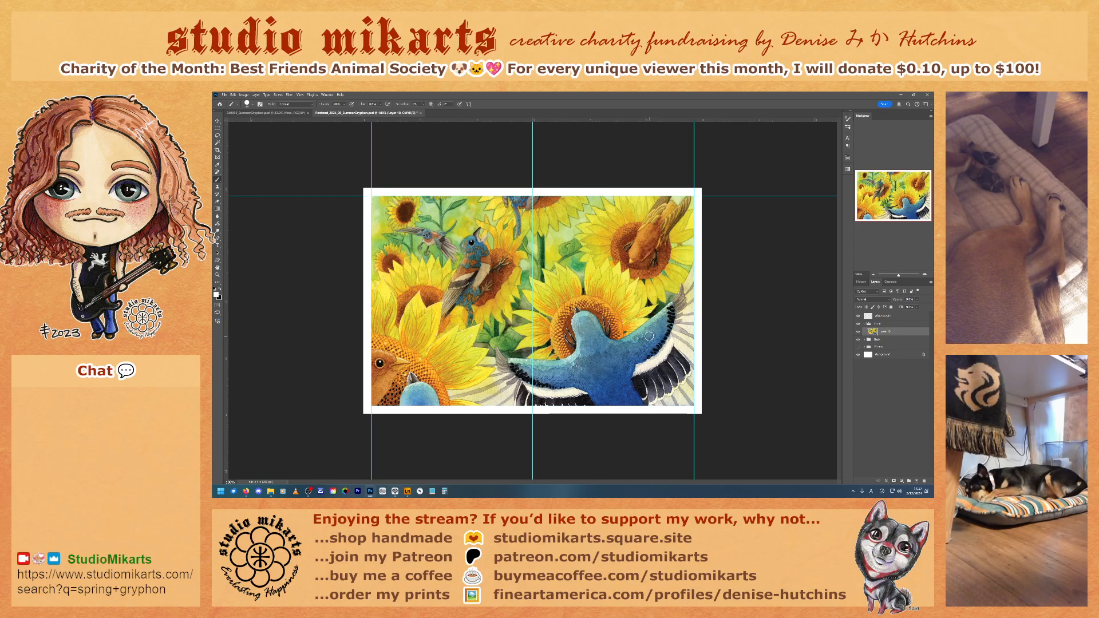
Step: Select the whole postcard canvas with the Move tool, clear the selection, and save and close the postcard document
key("ctrl+a")
left_click(217, 120)
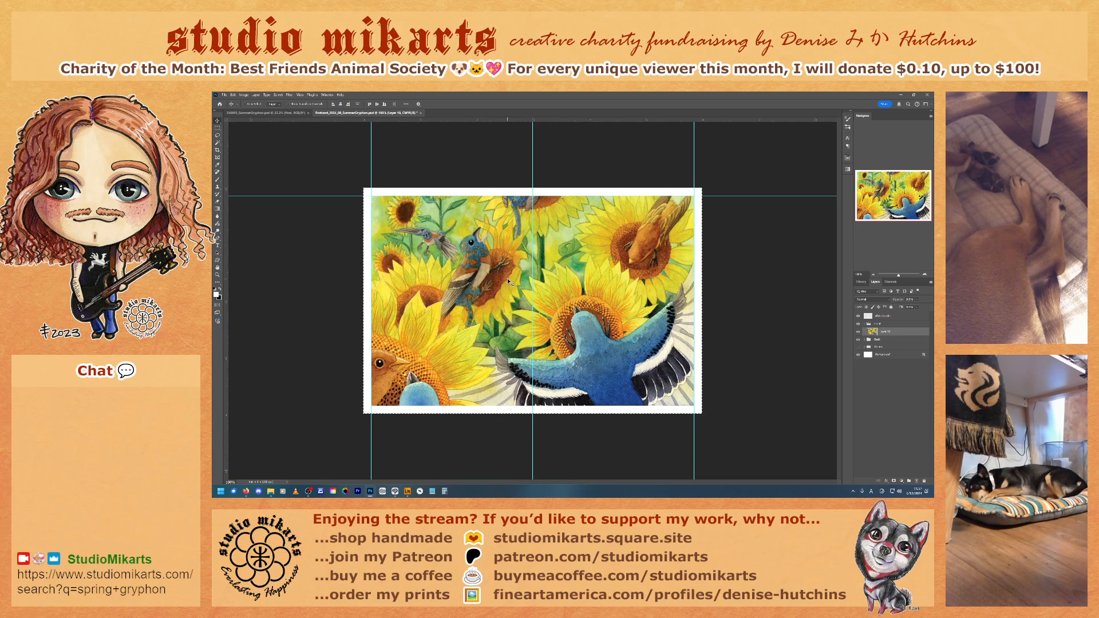
key("ctrl+d")
key("ctrl+s")
left_click(419, 113)
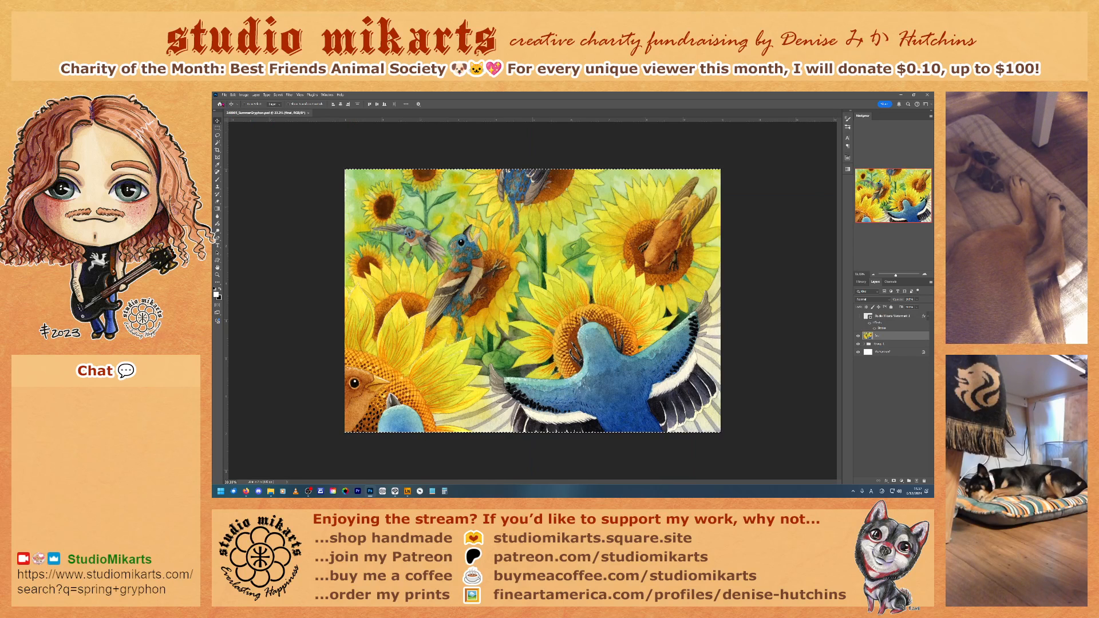
Step: Open the Summer Gryphon greeting card PSD, not the Inside version, from the Greeting Cards folder under Products
left_click(224, 95)
left_click(229, 107)
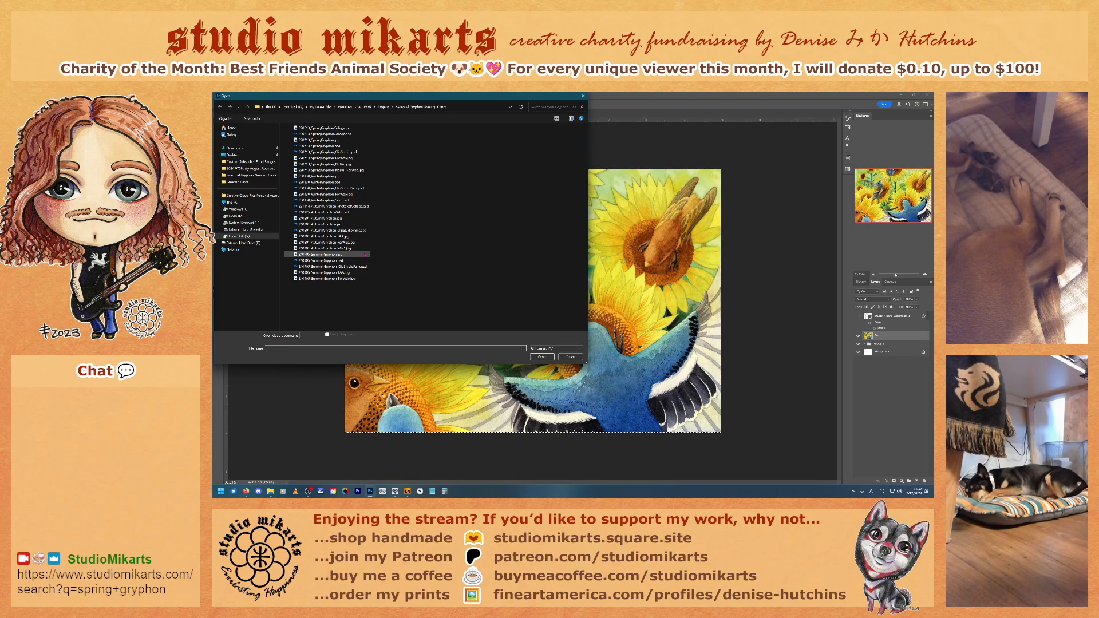
left_click(383, 107)
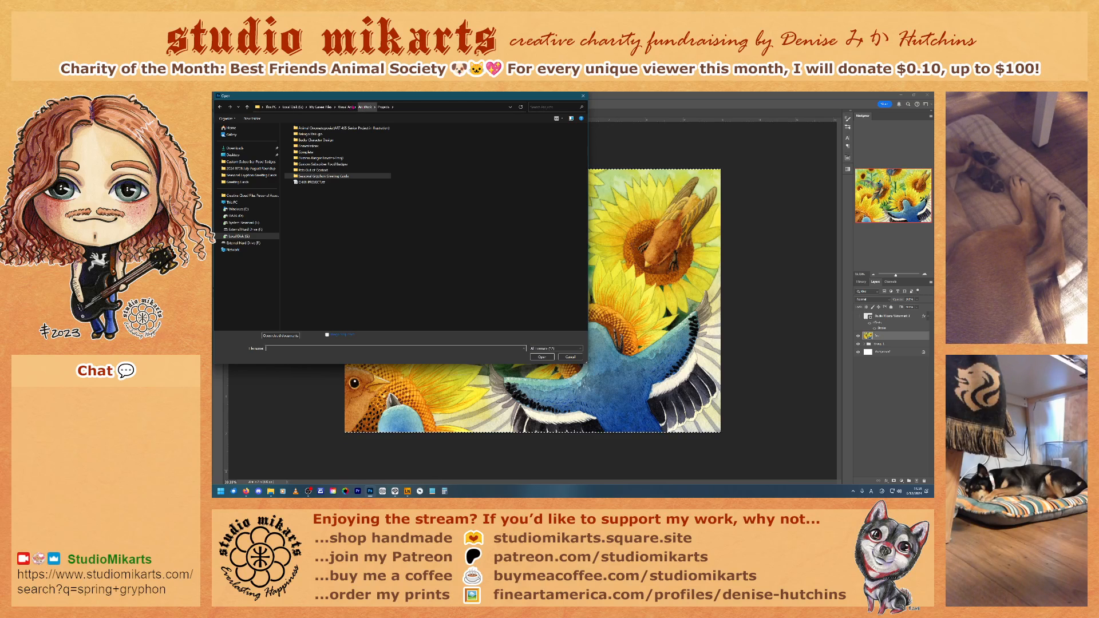
left_click(346, 107)
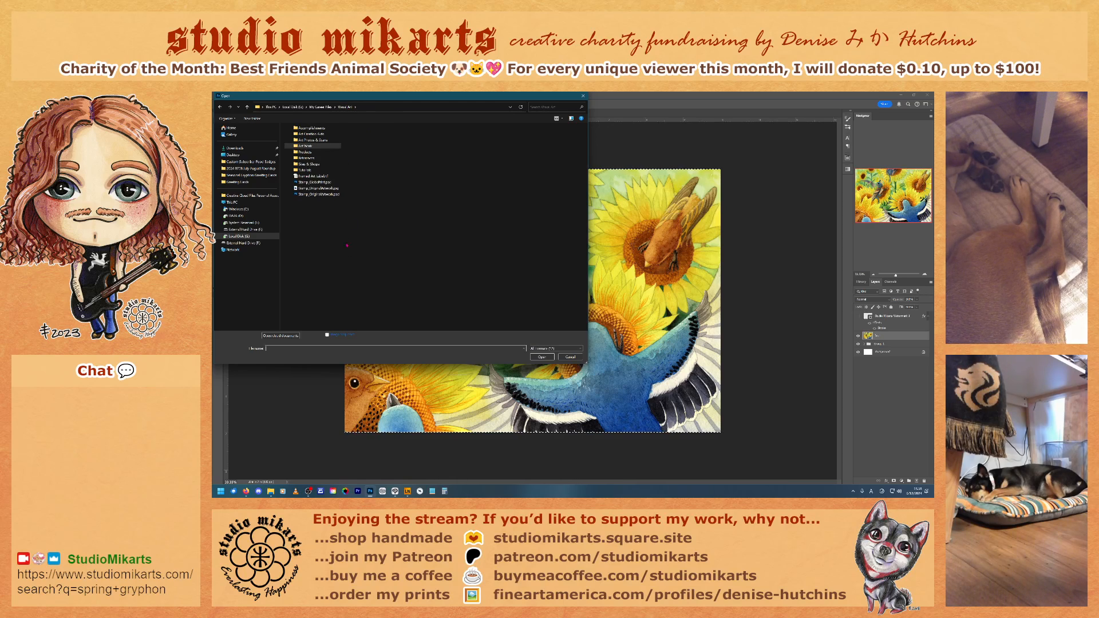
double_click(305, 151)
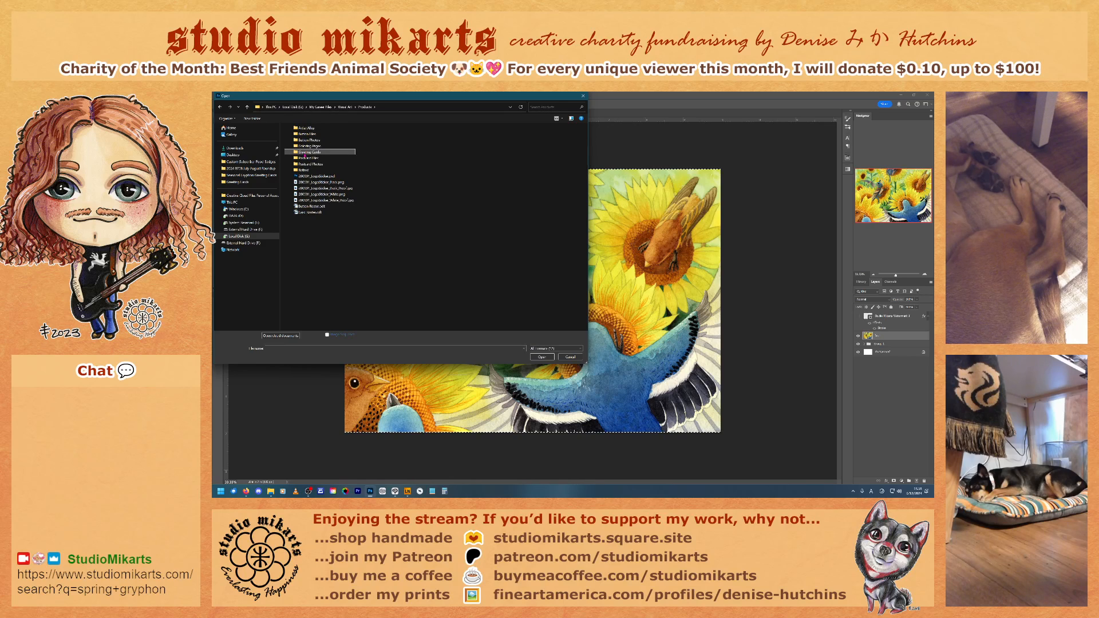
double_click(305, 153)
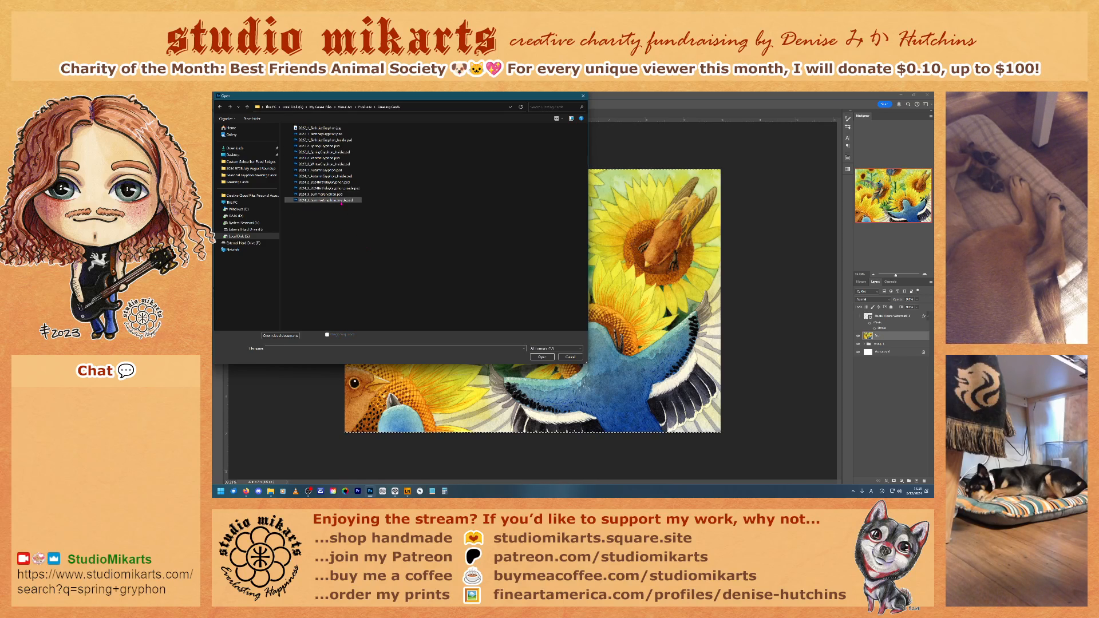
left_click(332, 195)
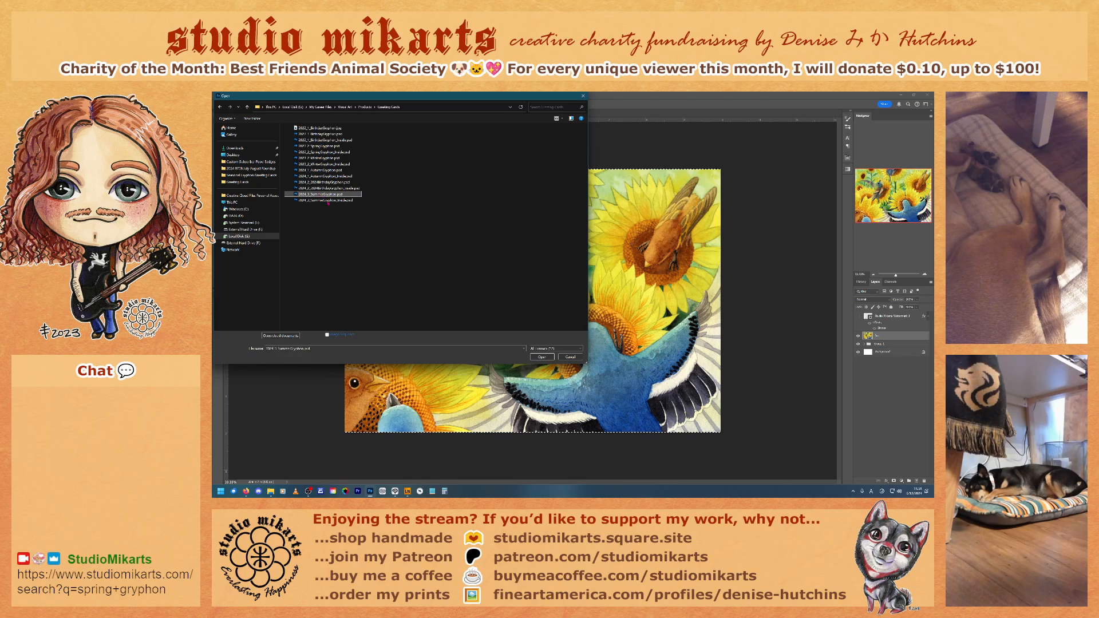
left_click(542, 357)
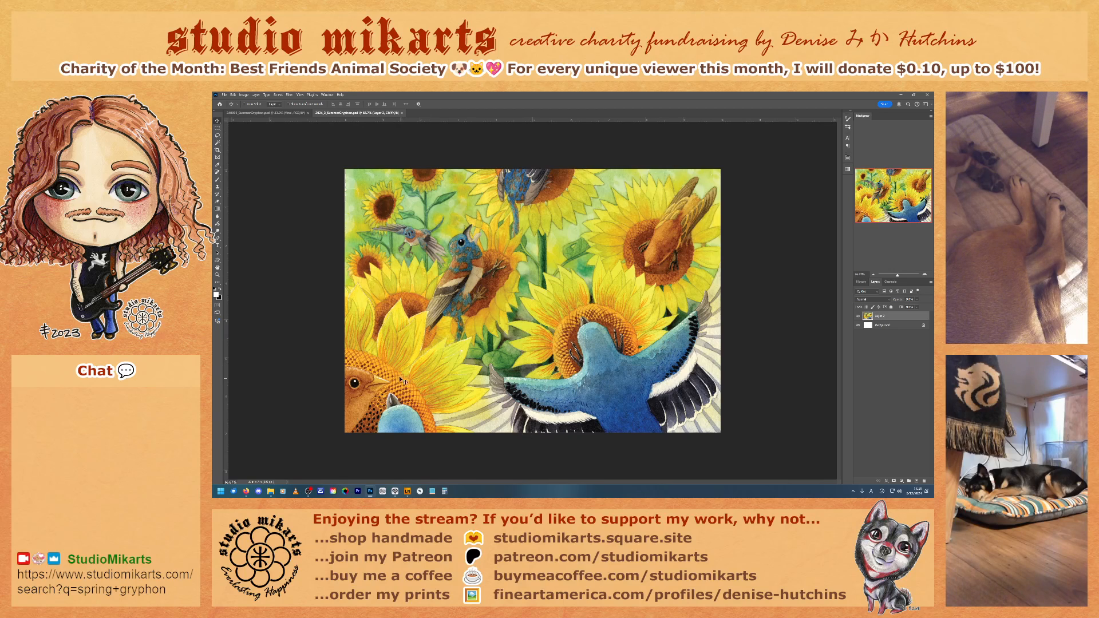
Step: Copy the painting's final artwork layer into the greeting card document above its existing artwork and start a Free Transform on it
left_click(266, 113)
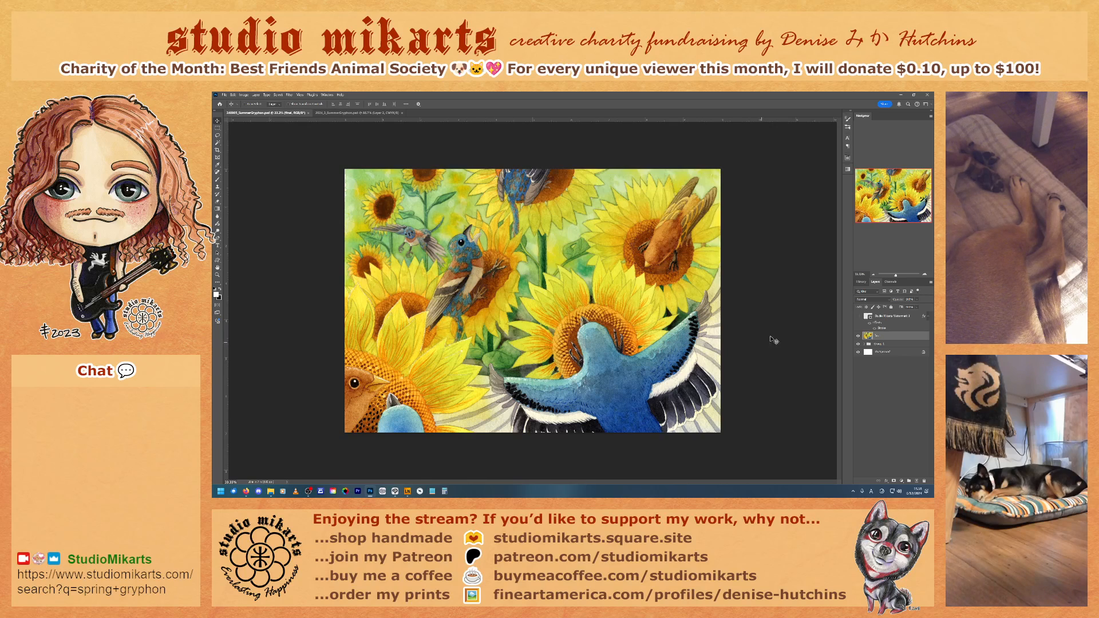
left_click_drag(881, 339, 453, 243)
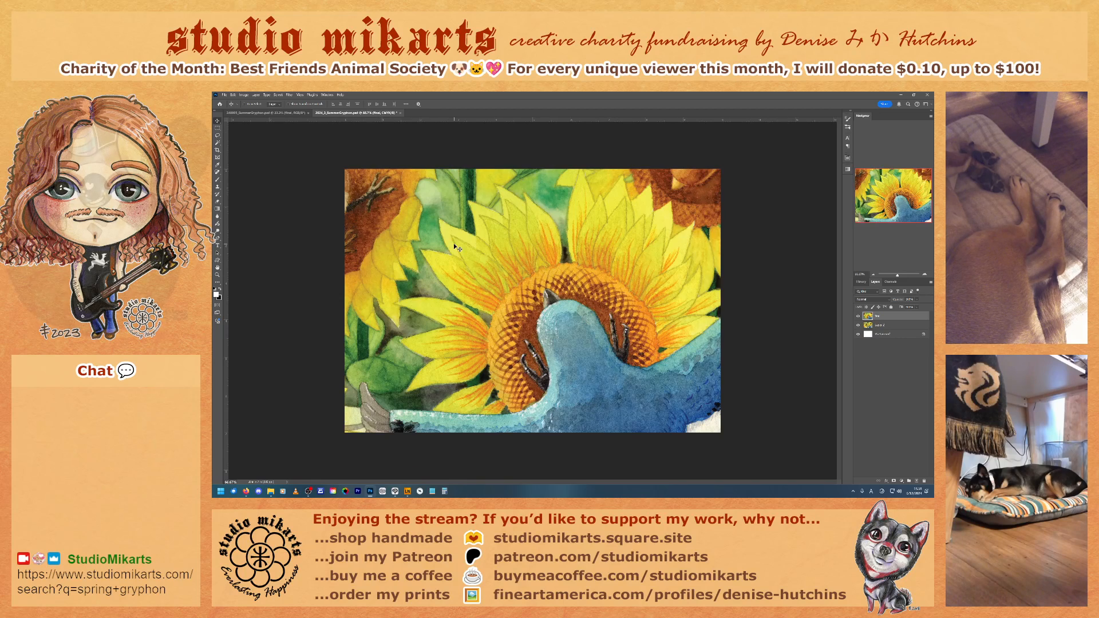
key("ctrl+t")
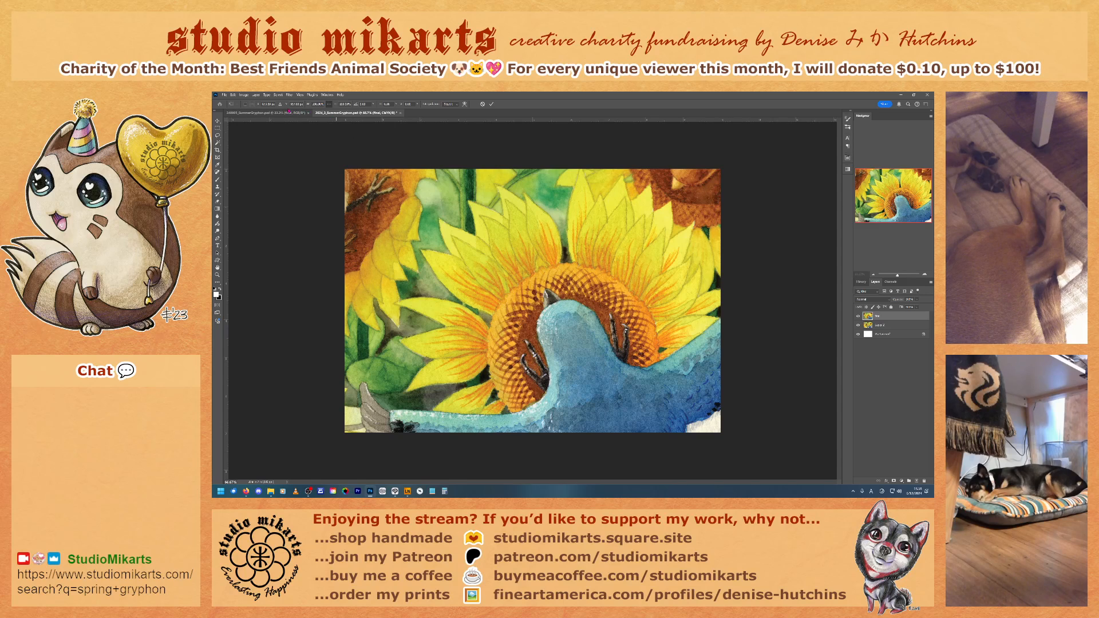
Step: Return the painting document to its previous history state and copy the final artwork layer's whole canvas
left_click(269, 113)
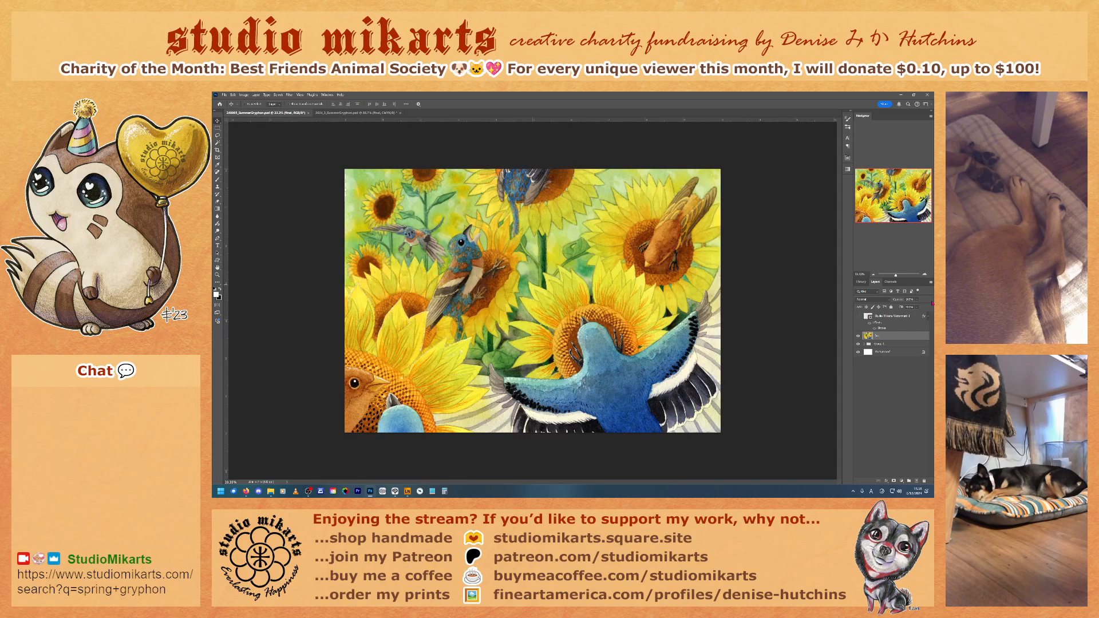
left_click(860, 281)
scroll(892, 401, "down", 5)
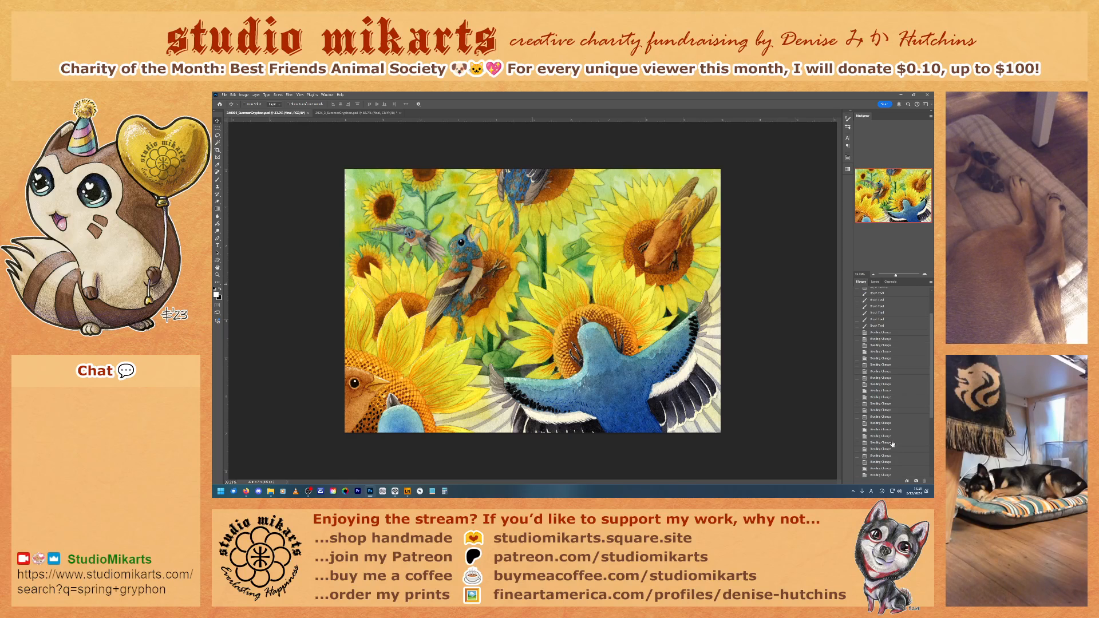
left_click(876, 468)
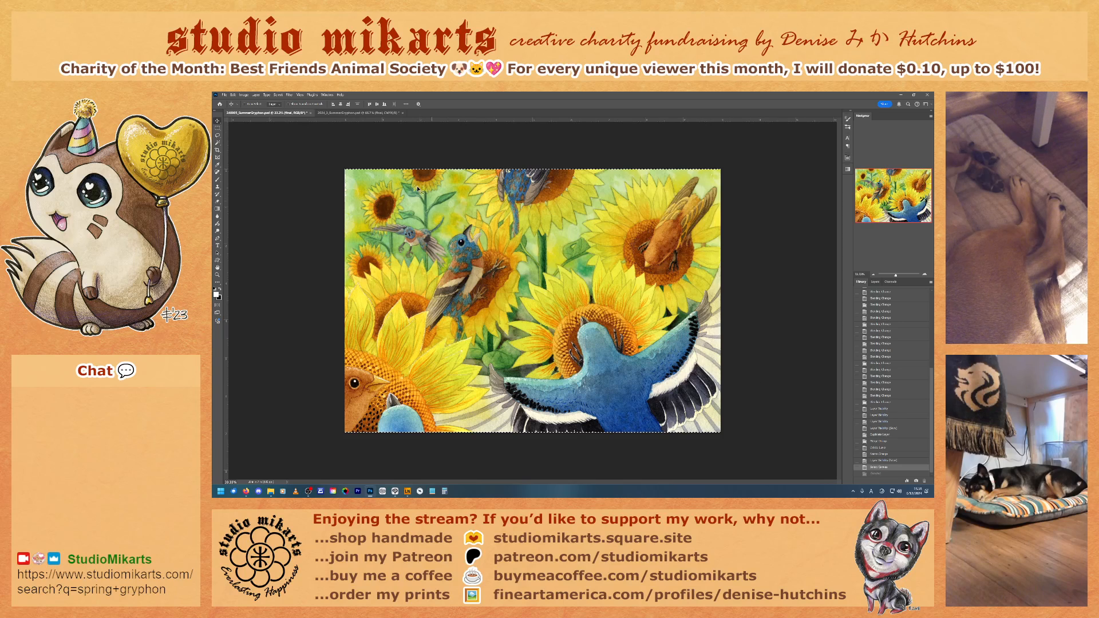
Step: Replace the greeting card's transferred layer copy with the pasted canvas artwork, and delete the old artwork layer beneath it
key("ctrl+Tab")
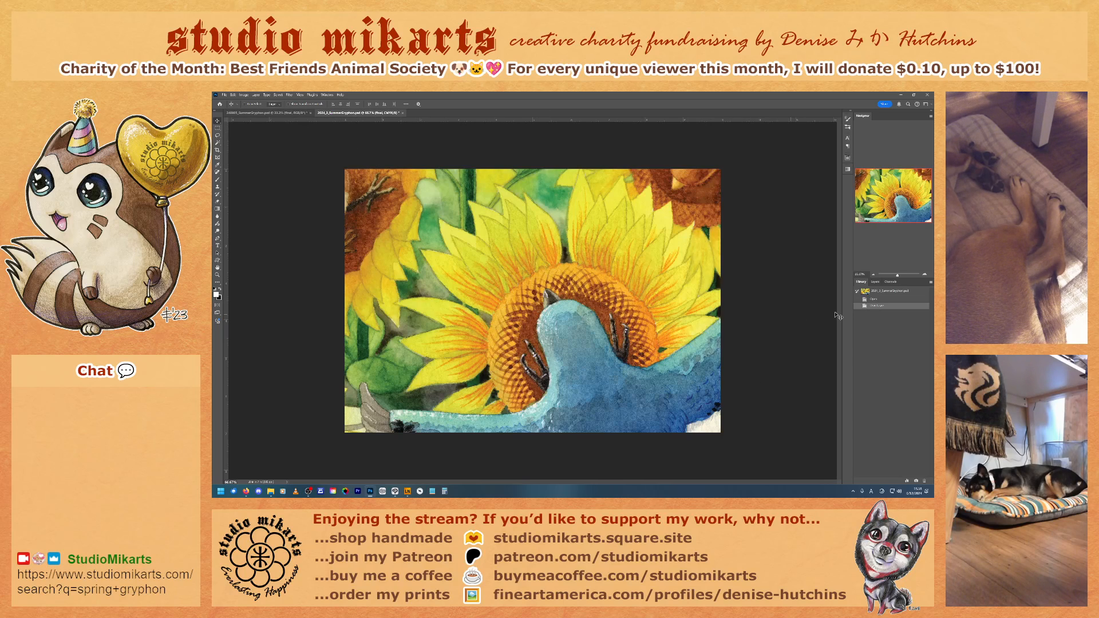
key("ctrl+v")
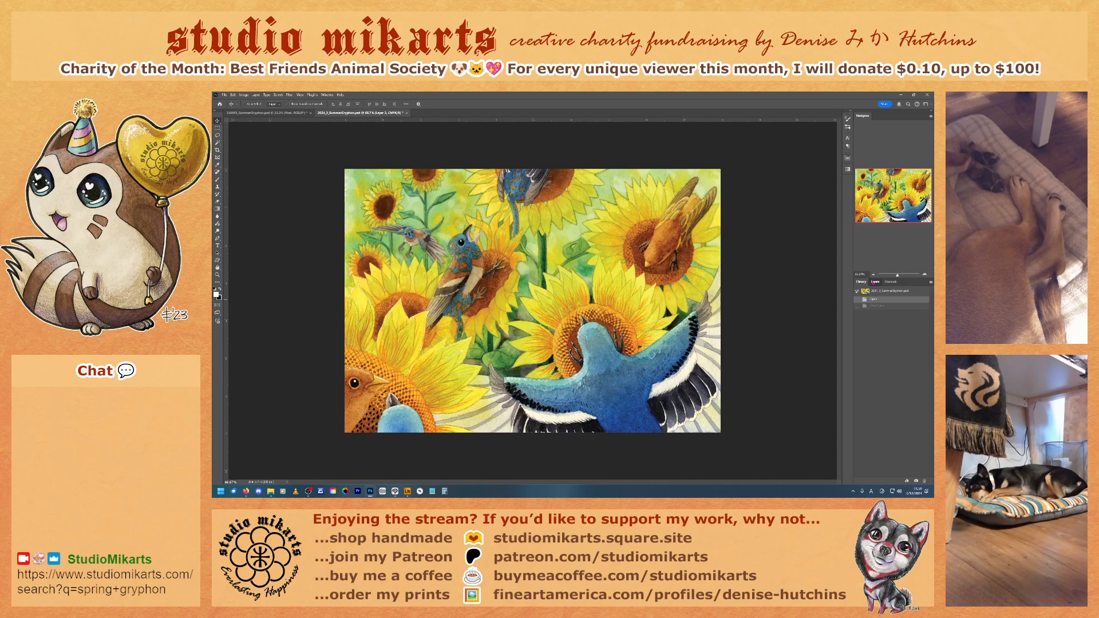
left_click(875, 282)
key("ctrl+v")
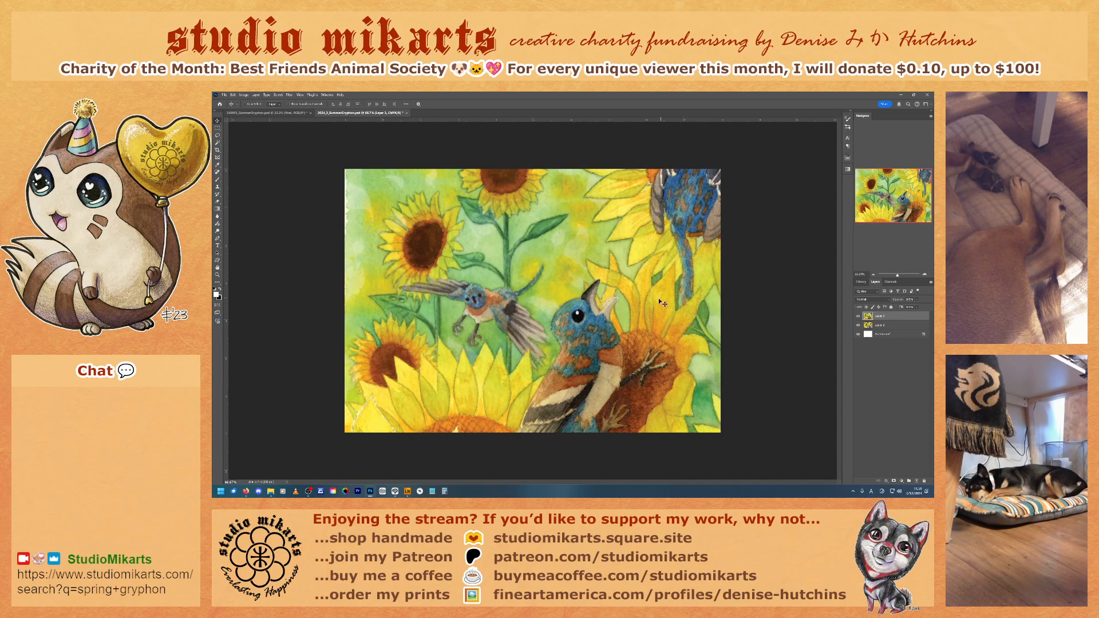
left_click_drag(878, 329, 924, 481)
Step: Scale the pasted greeting card artwork to 50% and align it with the left and top edges of the canvas
key("ctrl+t")
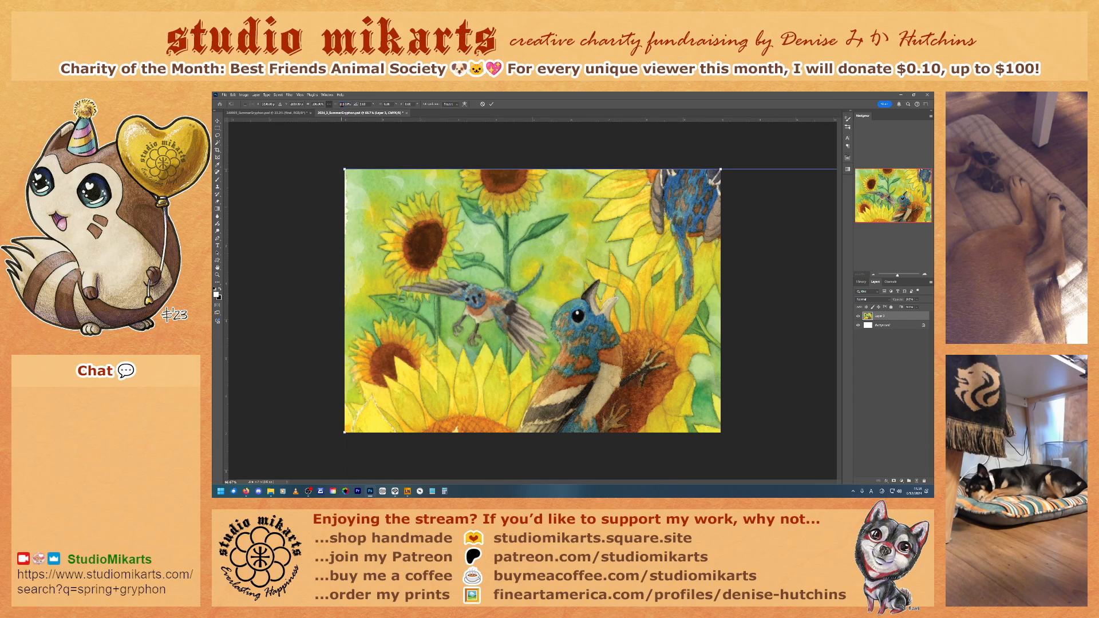
left_click_drag(342, 104, 333, 107)
type("50")
key("Return")
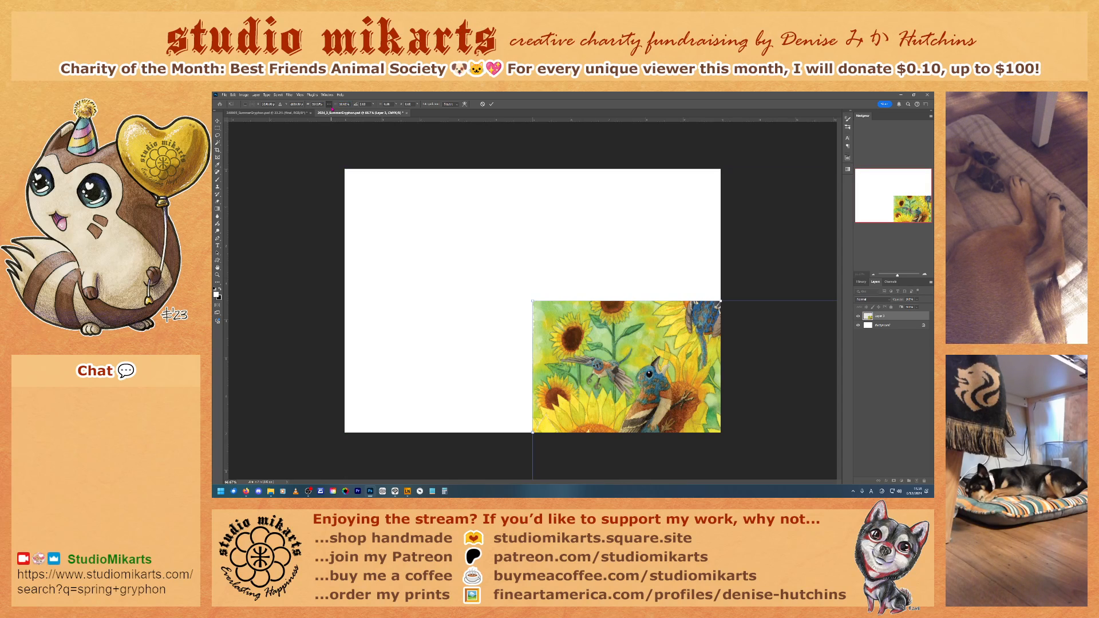
key("Return")
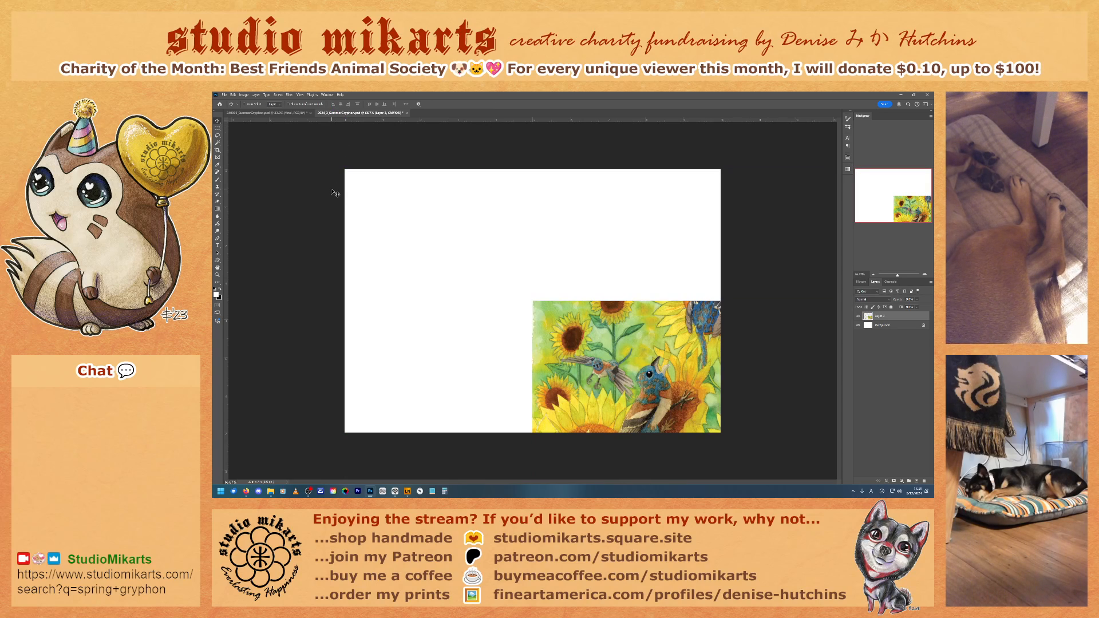
key("ctrl+a")
left_click(333, 105)
left_click(370, 104)
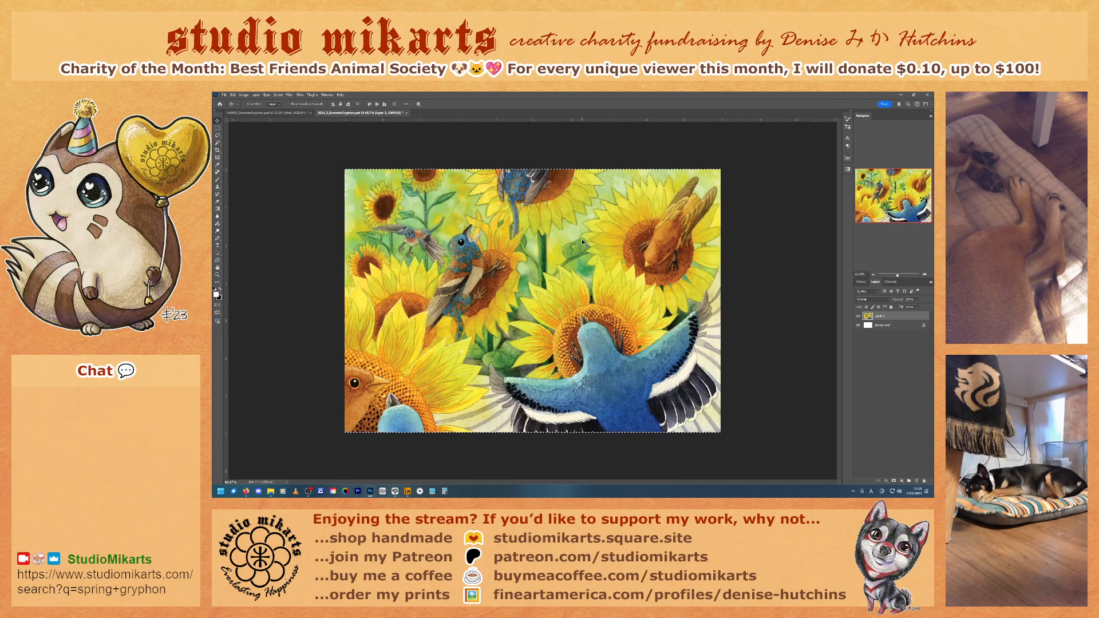
Step: Clear the greeting card's selection and close its document, and clear the selection in the painting as well
key("ctrl+d")
left_click(405, 113)
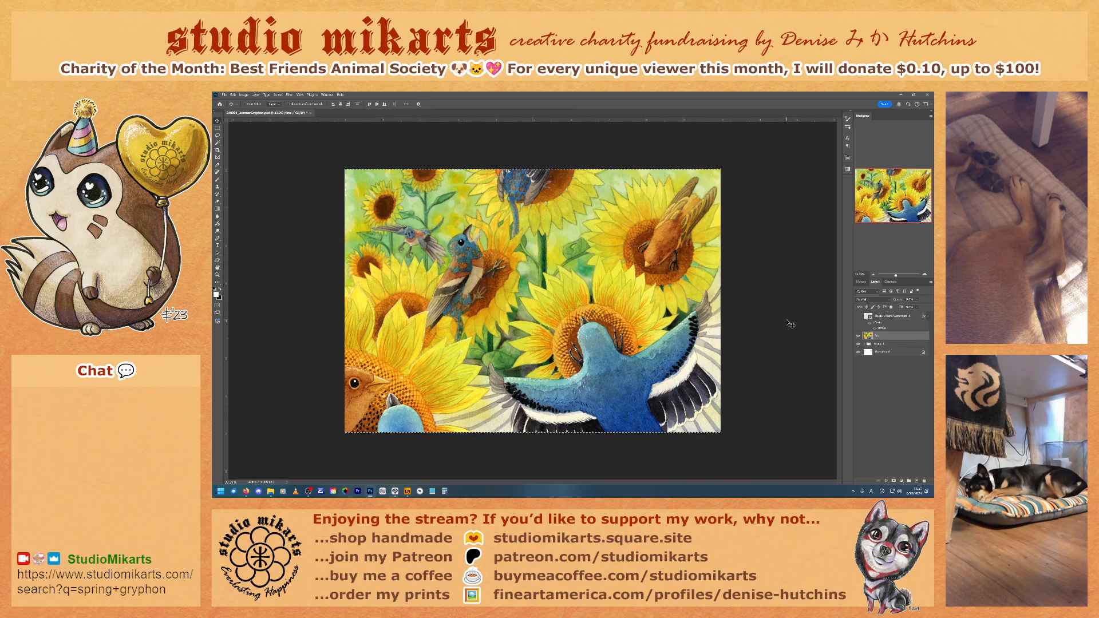
key("ctrl+d")
Step: Examine the painting's birds, sunflowers and wing details up close, and look over the whole composition
key("ctrl+plus")
key("ctrl+plus")
key("ctrl+plus")
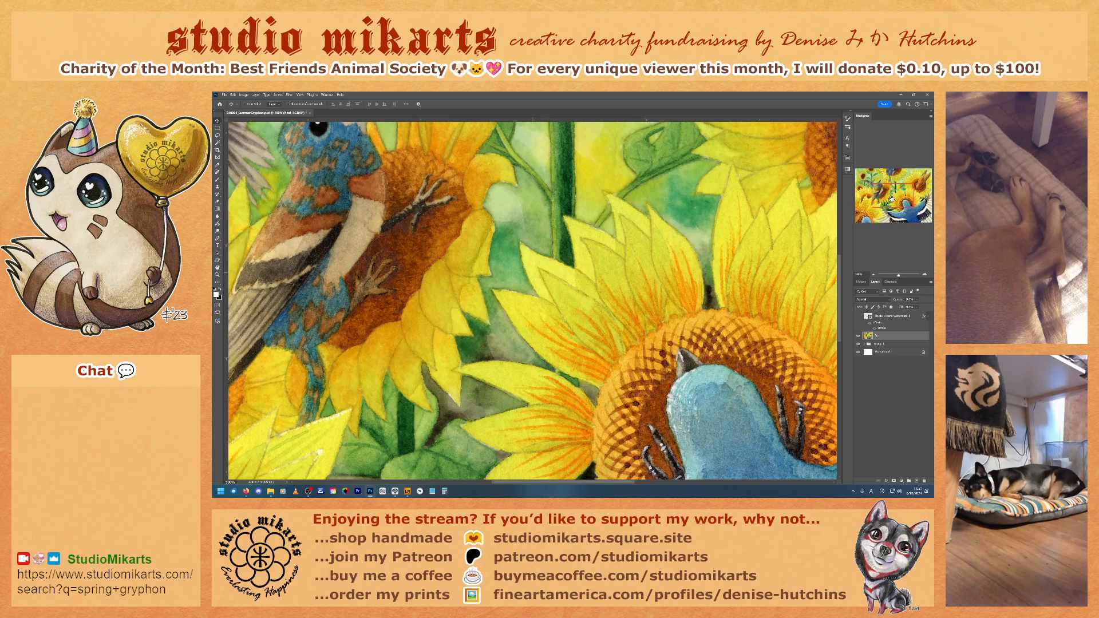
left_click_drag(902, 196, 920, 172)
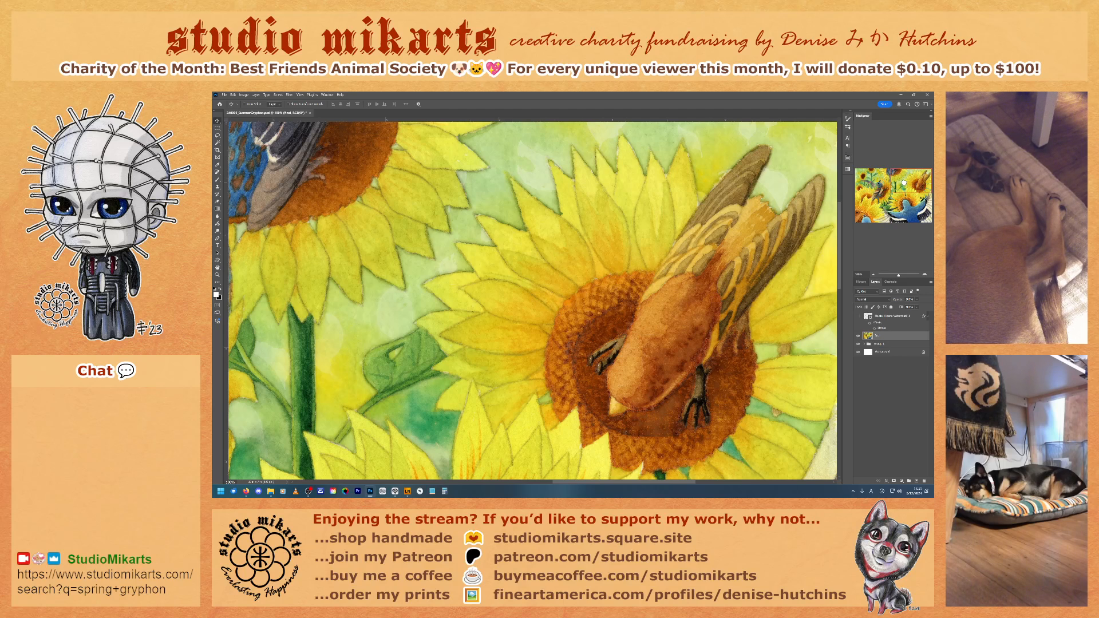
mouse_move(904, 183)
left_mouse_down()
mouse_move(911, 215)
mouse_move(895, 216)
mouse_move(892, 193)
left_mouse_up()
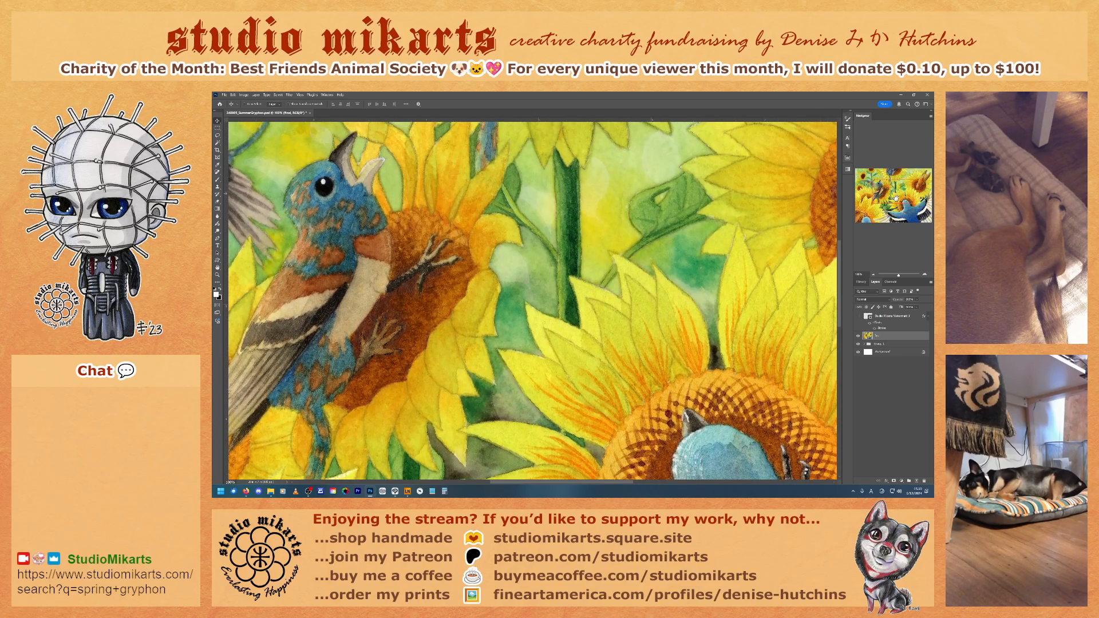
mouse_move(896, 195)
left_mouse_down()
mouse_move(895, 179)
mouse_move(878, 181)
mouse_move(861, 213)
left_mouse_up()
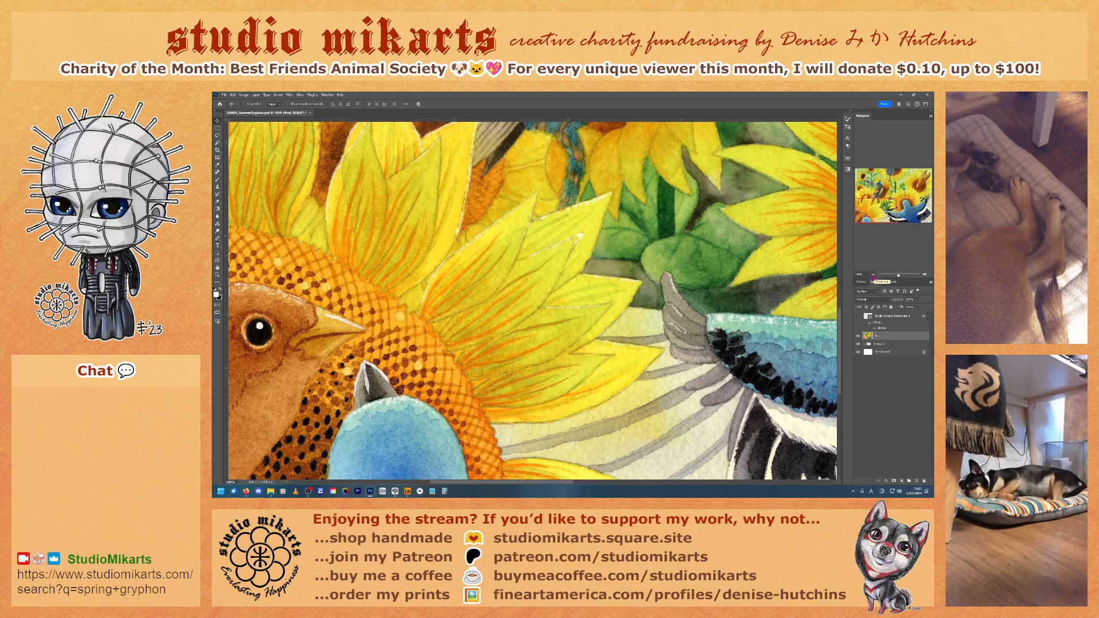
left_click(873, 276)
left_click(874, 276)
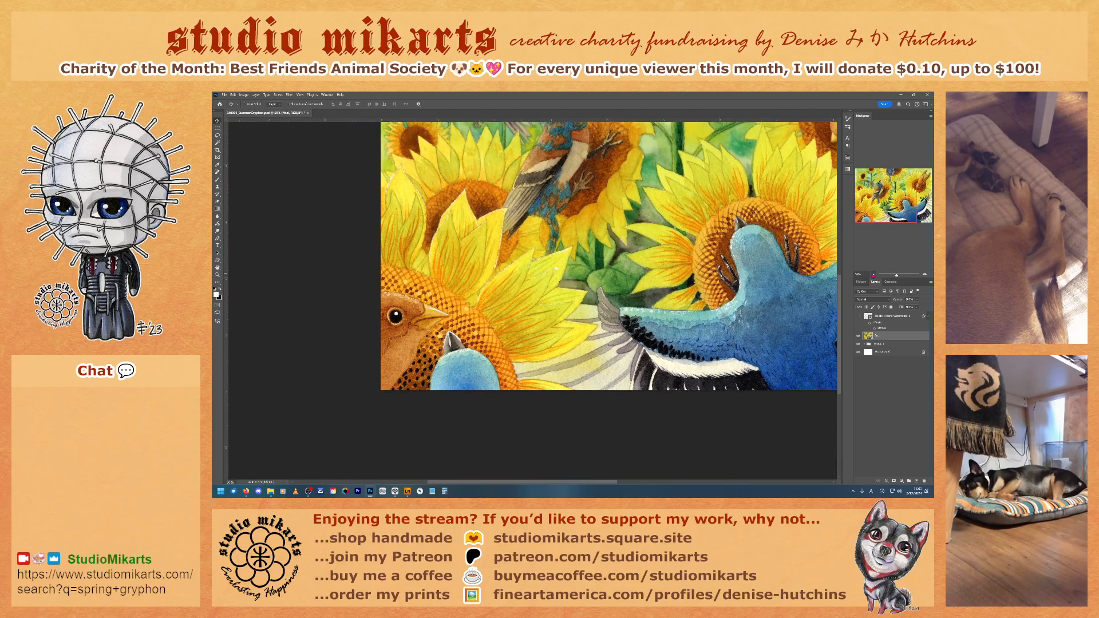
left_click(873, 276)
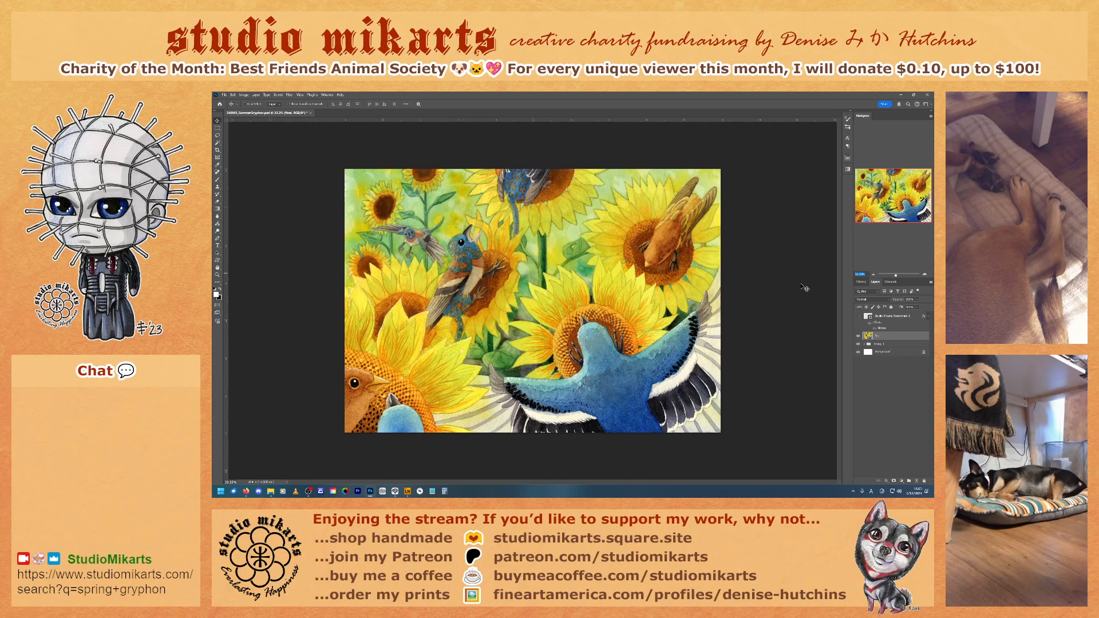
scroll(803, 287, "up", 1)
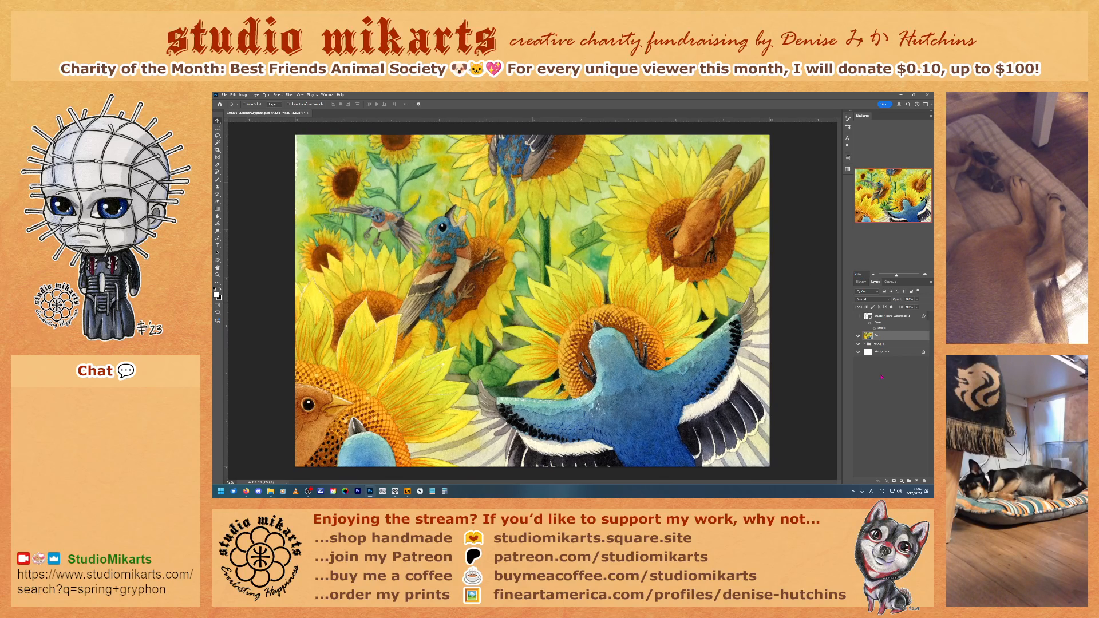